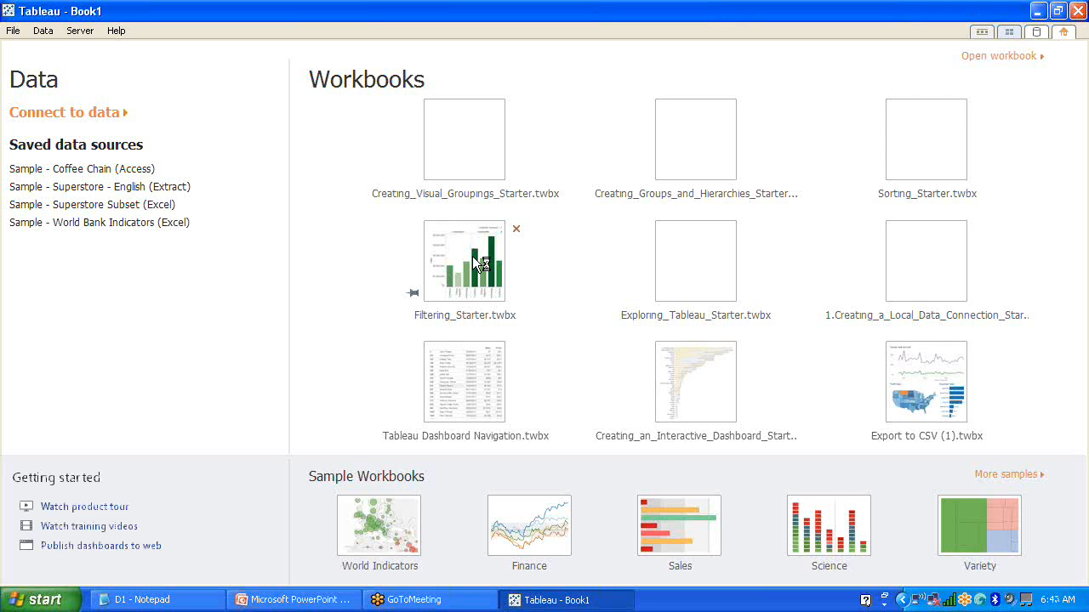
# Start a new data connection
pyautogui.click(12, 31)
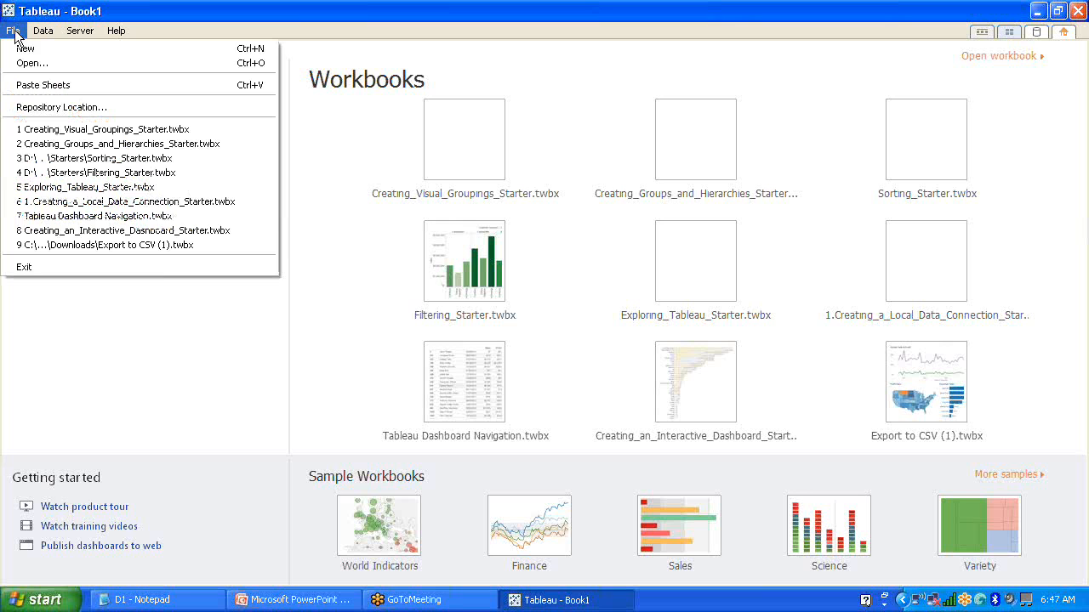
pyautogui.moveTo(43, 30)
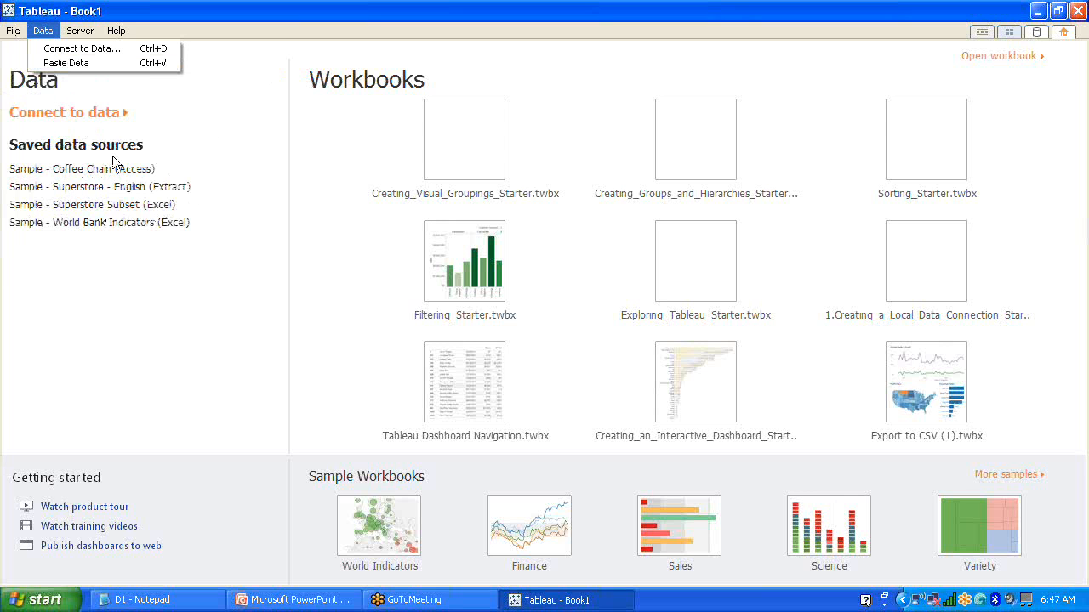
pyautogui.click(81, 113)
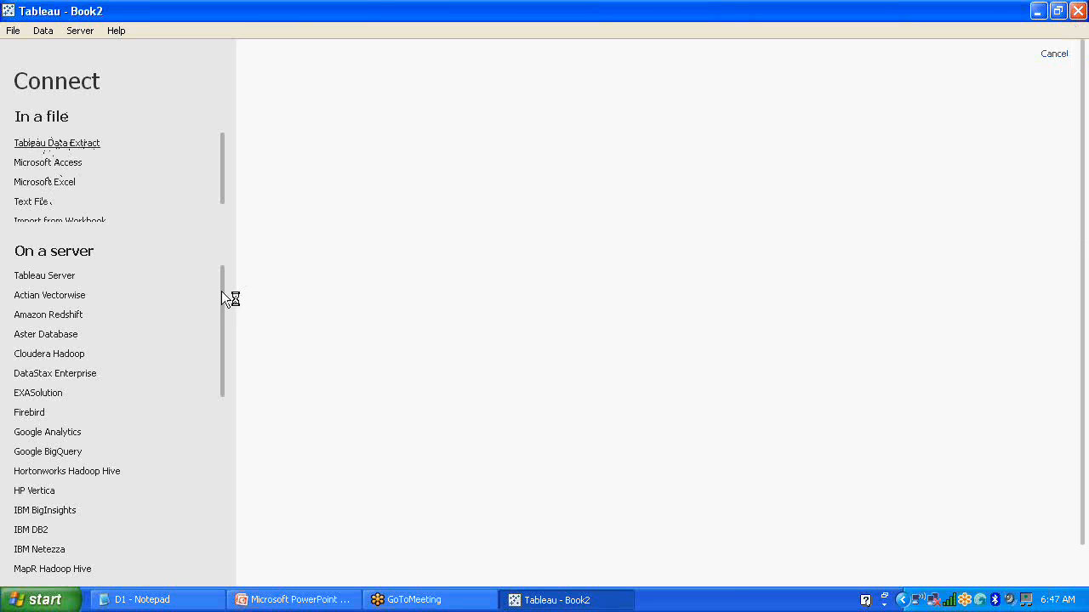
# Examine the sign-in fields of the Oracle and Oracle Essbase server connections, then dismiss the Essbase connection dialog
pyautogui.moveTo(221, 291); pyautogui.dragTo(225, 410)
pyautogui.click(27, 414)
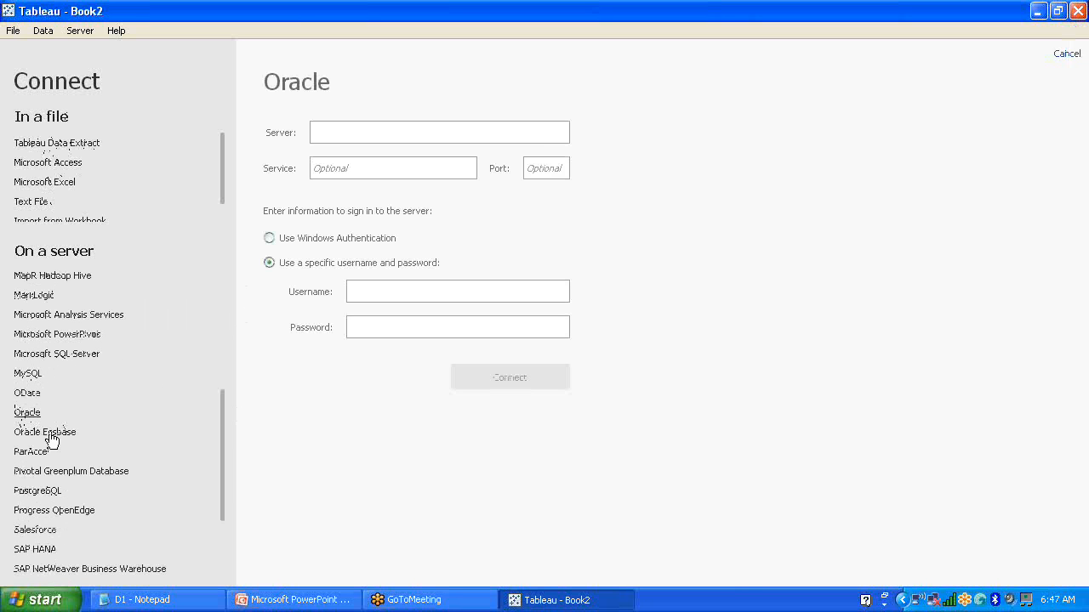
pyautogui.click(49, 434)
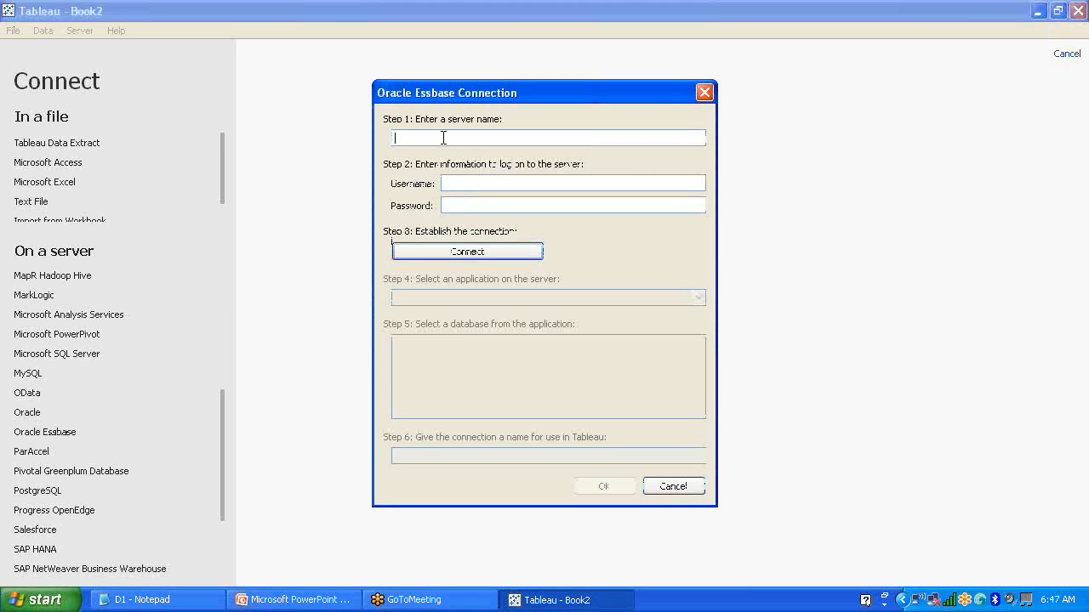
pyautogui.click(471, 205)
pyautogui.click(704, 93)
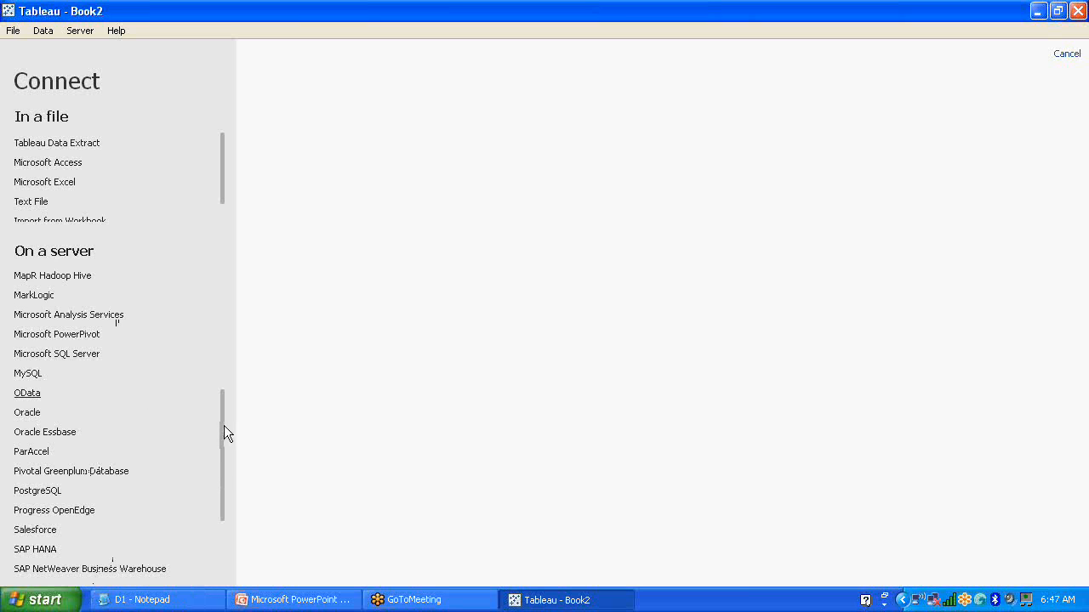
# Examine the Teradata server connection's sign-in fields and its authentication setting
pyautogui.moveTo(223, 425); pyautogui.dragTo(223, 467)
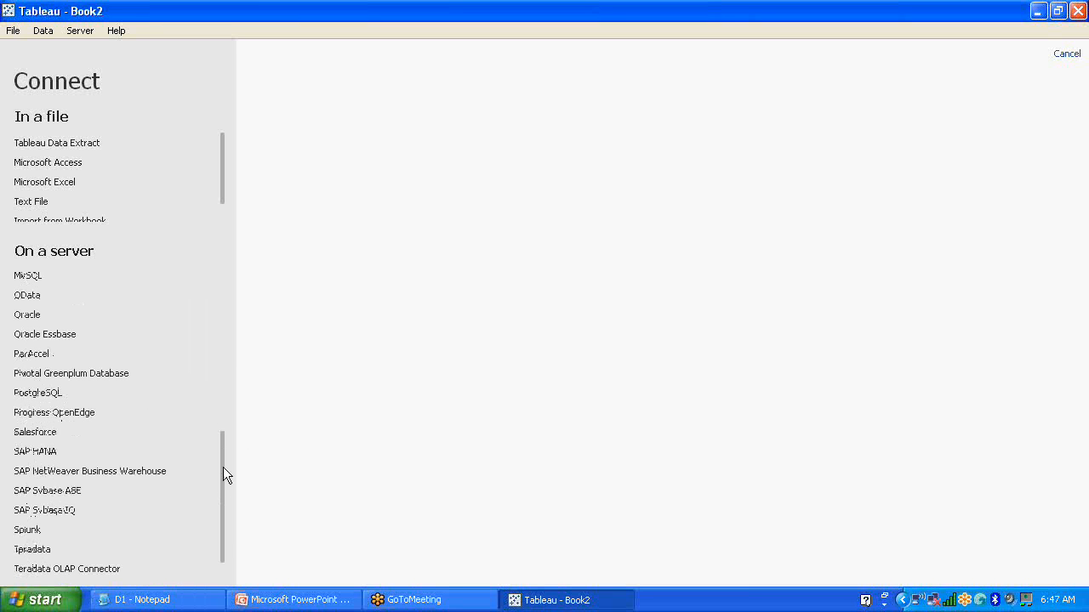
pyautogui.click(36, 550)
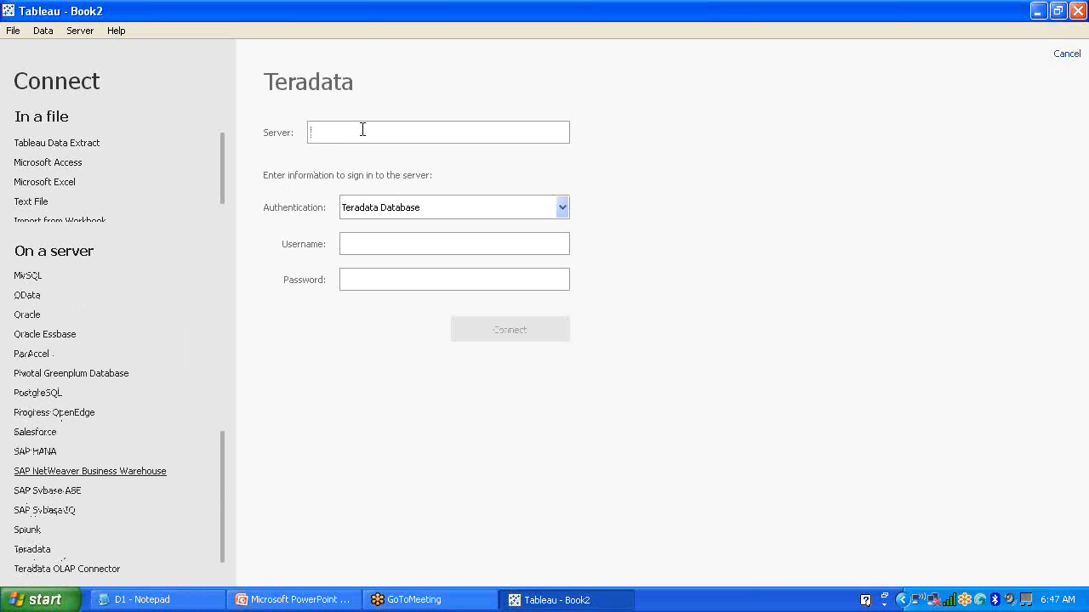
pyautogui.click(554, 207)
pyautogui.click(555, 207)
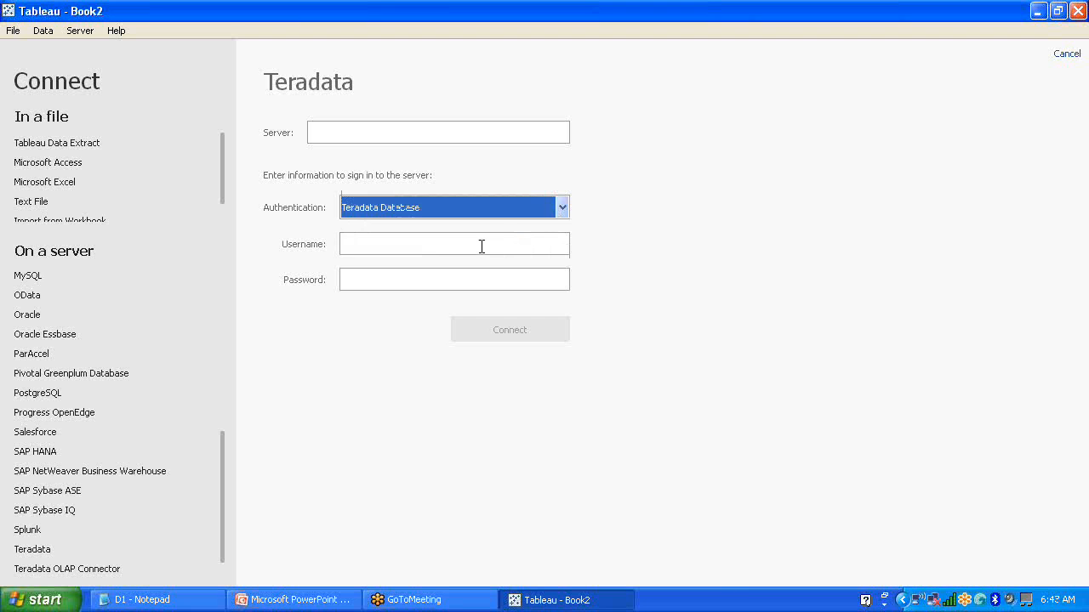
pyautogui.click(472, 277)
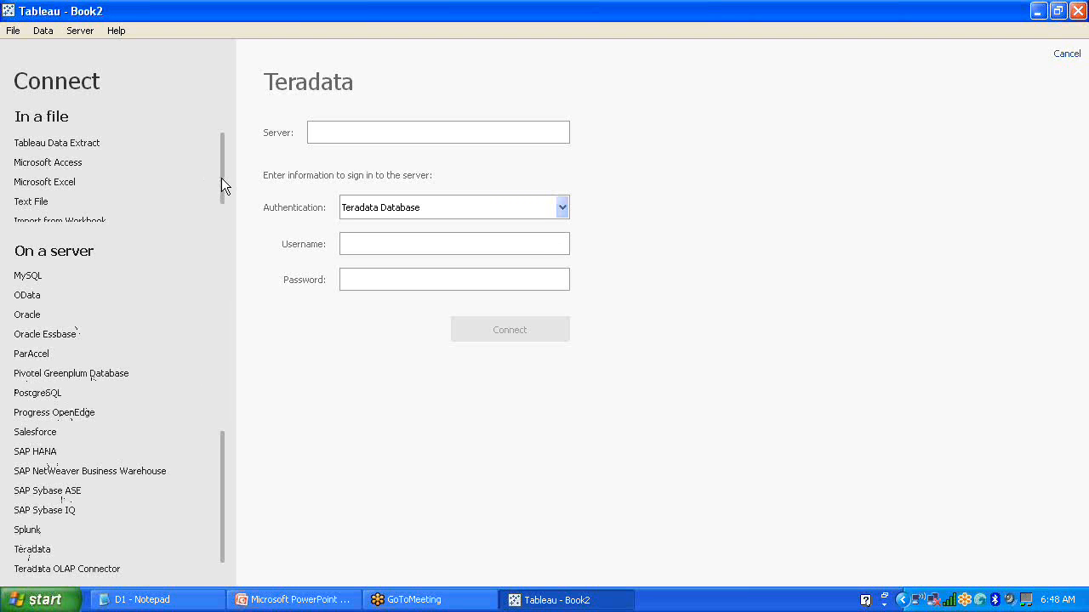
# Connect to the Microsoft Excel workbook Superstore Sales Training from the Data folder
pyautogui.moveTo(221, 178); pyautogui.dragTo(220, 188)
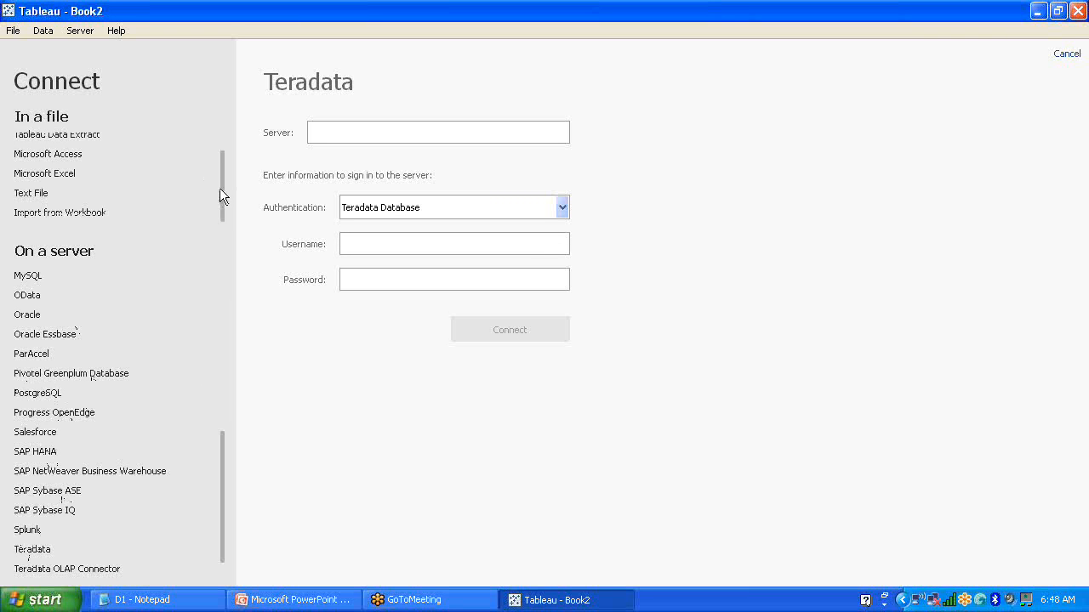
pyautogui.click(61, 182)
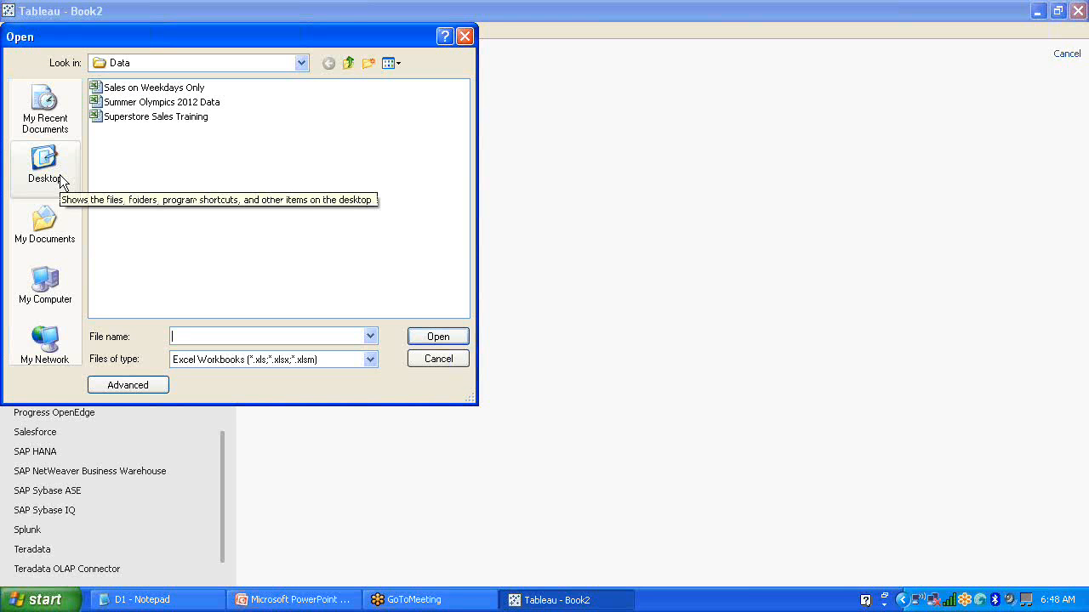
pyautogui.click(300, 64)
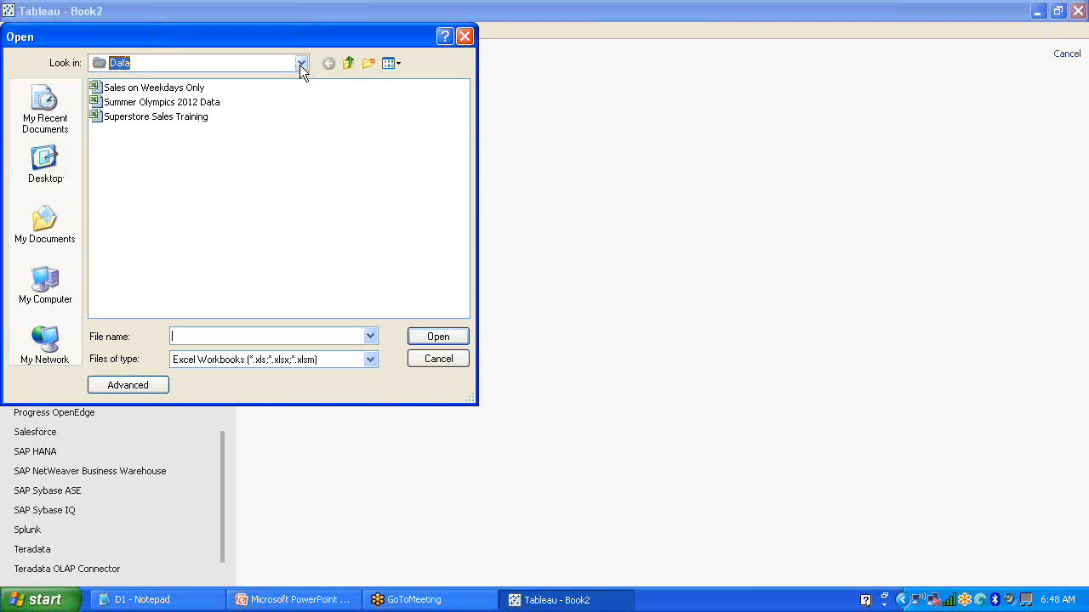
pyautogui.click(300, 65)
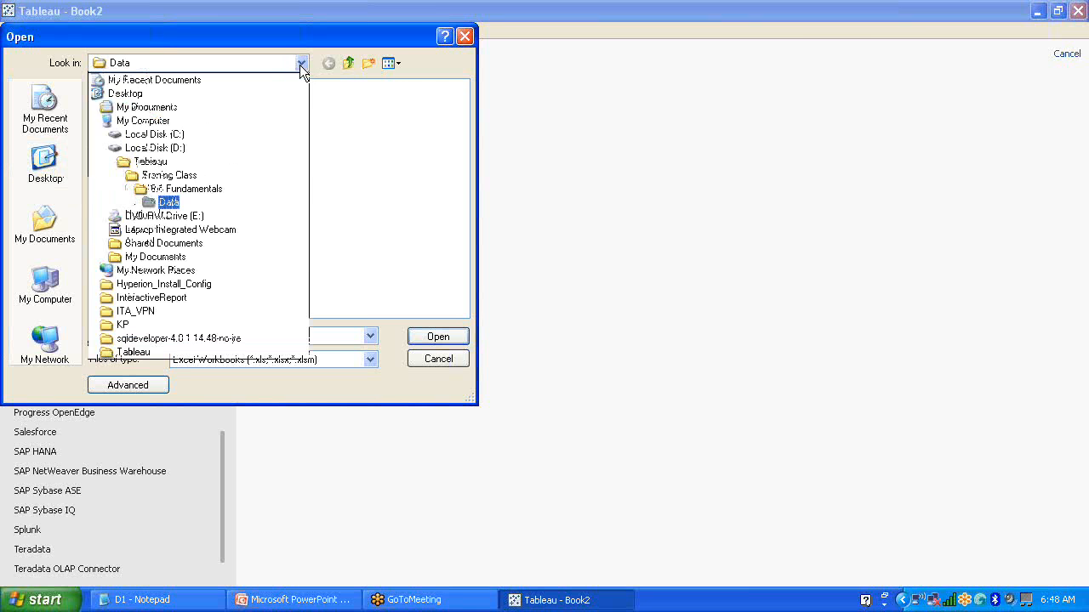
pyautogui.click(180, 206)
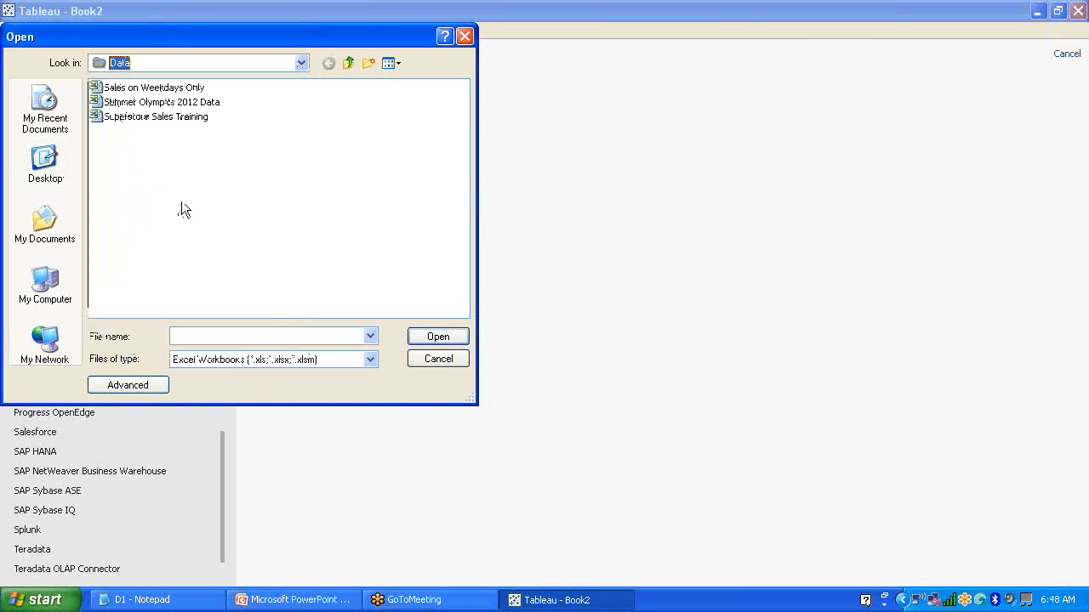
pyautogui.click(186, 116)
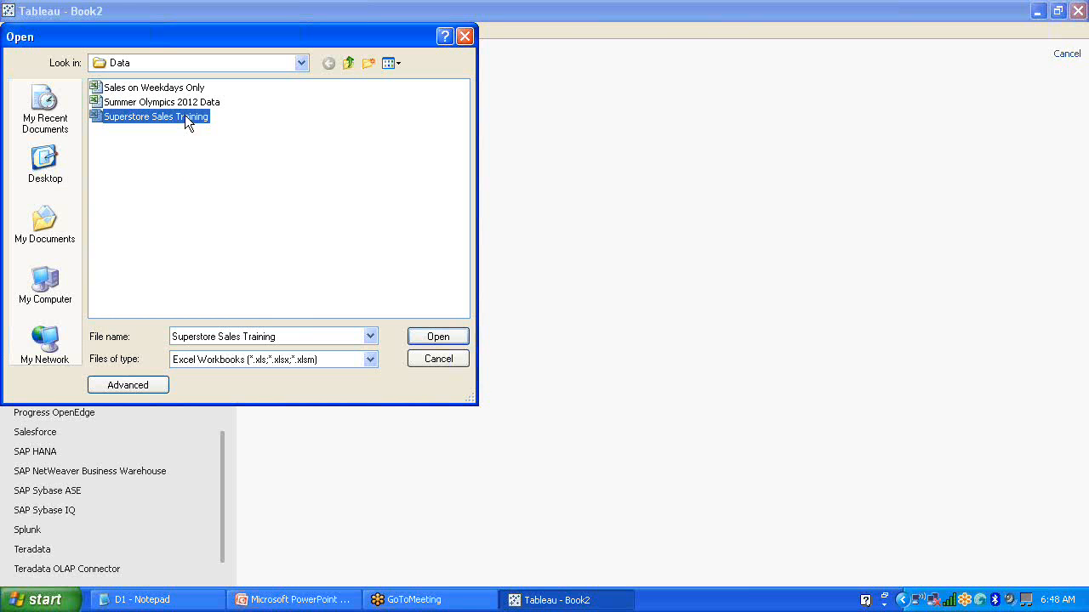
pyautogui.click(449, 337)
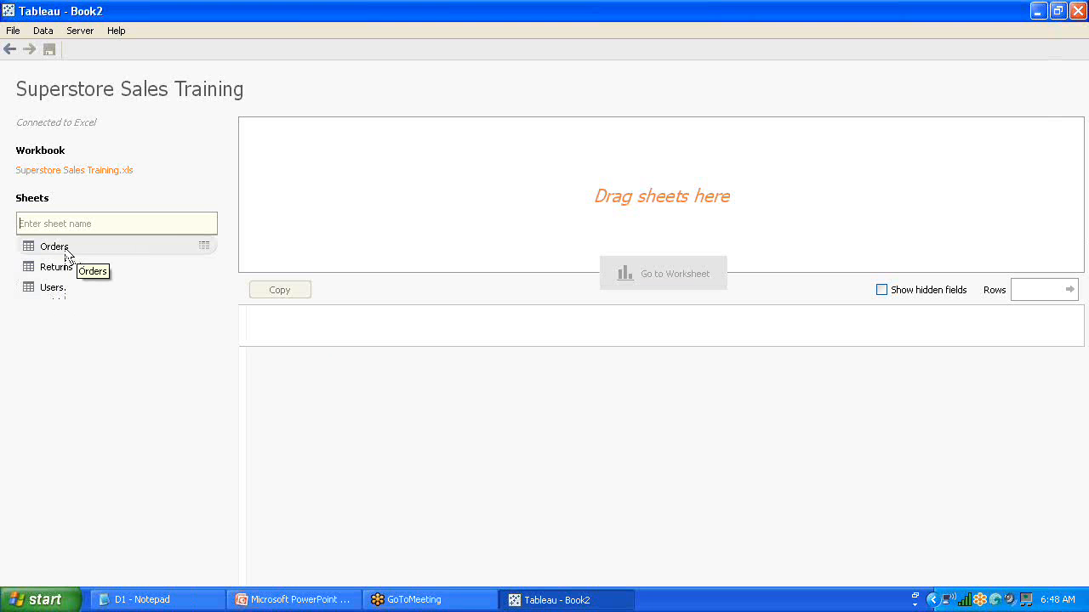
# Add the Orders sheet to the data source and go to the worksheet
pyautogui.moveTo(49, 246); pyautogui.dragTo(439, 167)
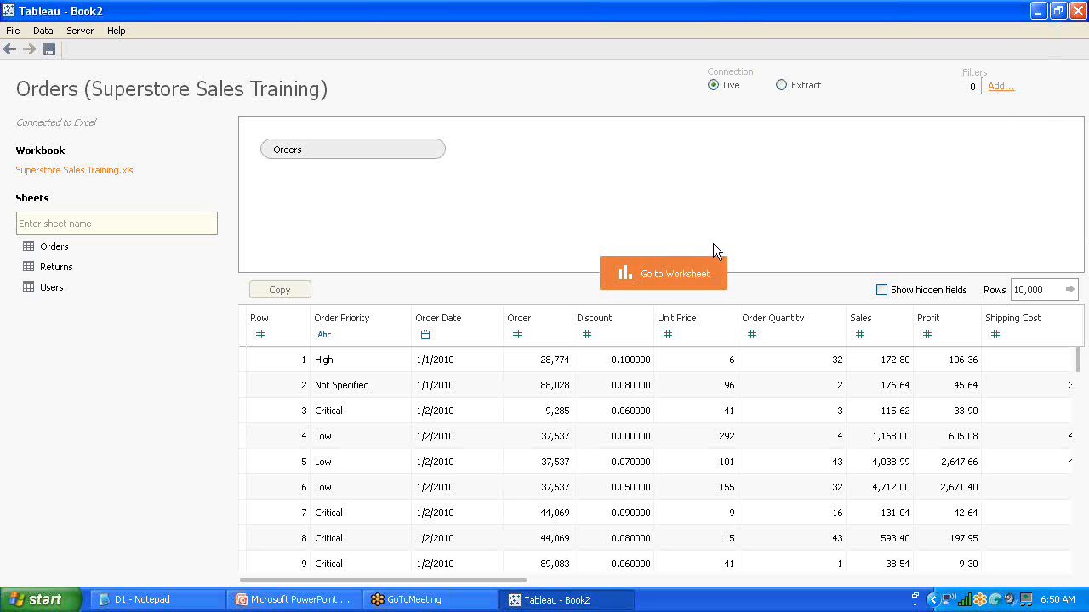
pyautogui.click(670, 275)
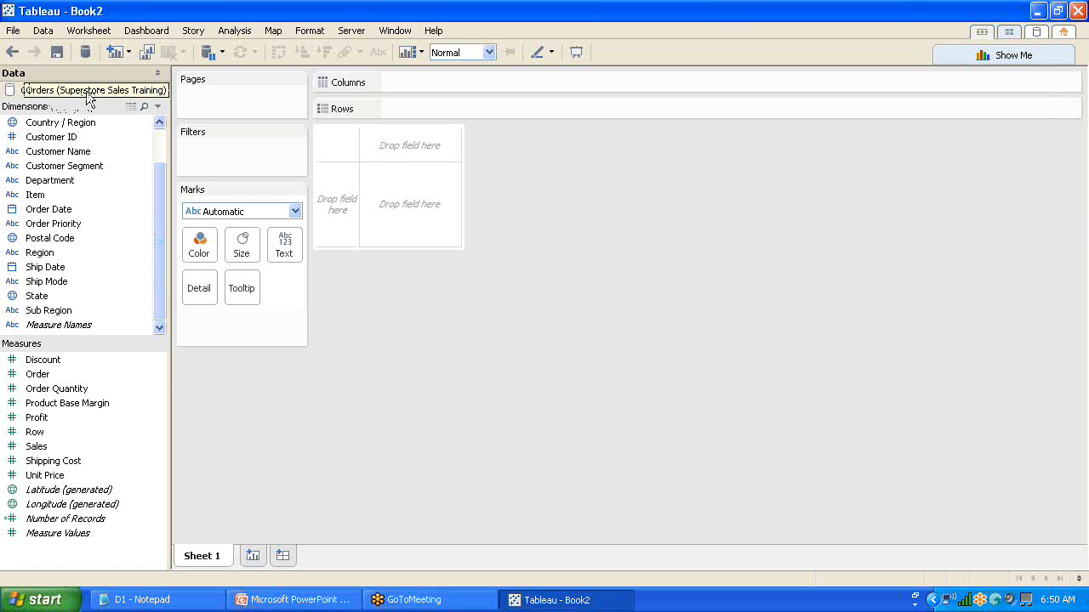
# Add the Orders data source to the saved data sources in the Datasources folder as My Superstore
pyautogui.rightClick(88, 98)
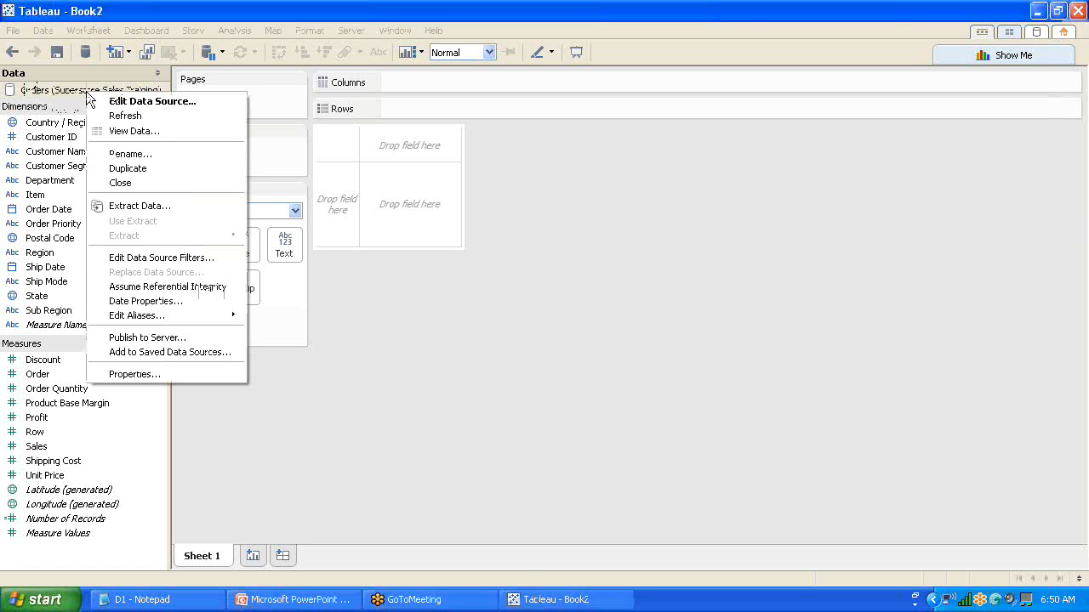
pyautogui.click(152, 353)
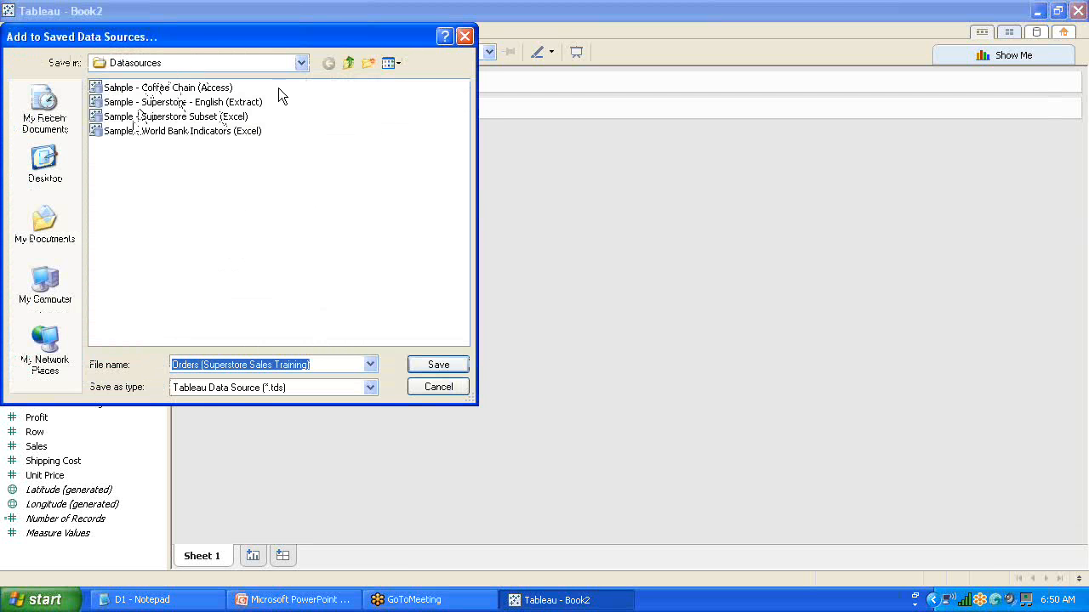
pyautogui.click(301, 64)
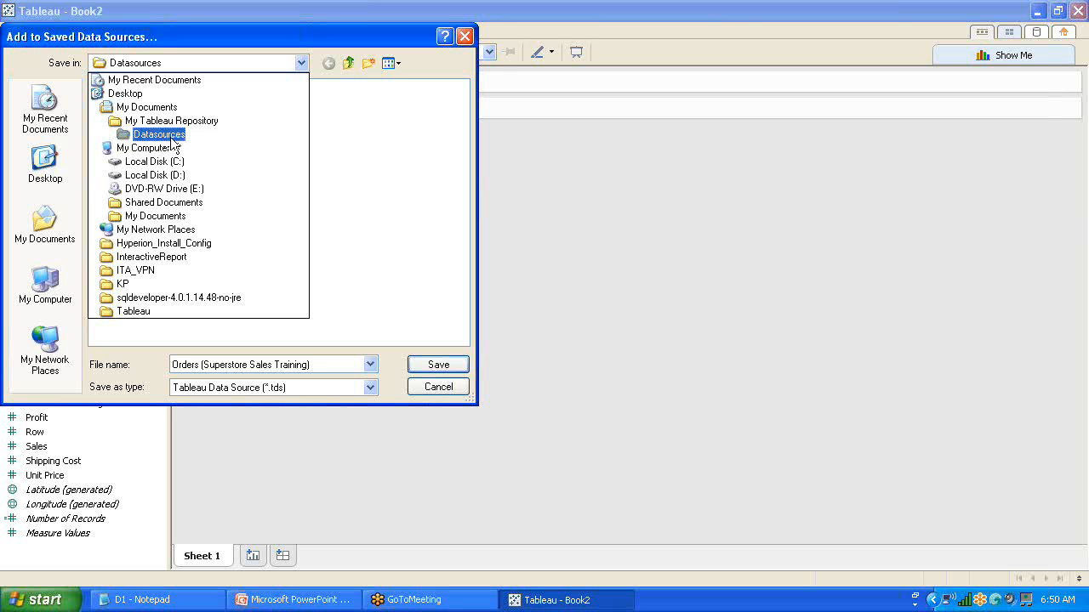
pyautogui.click(162, 136)
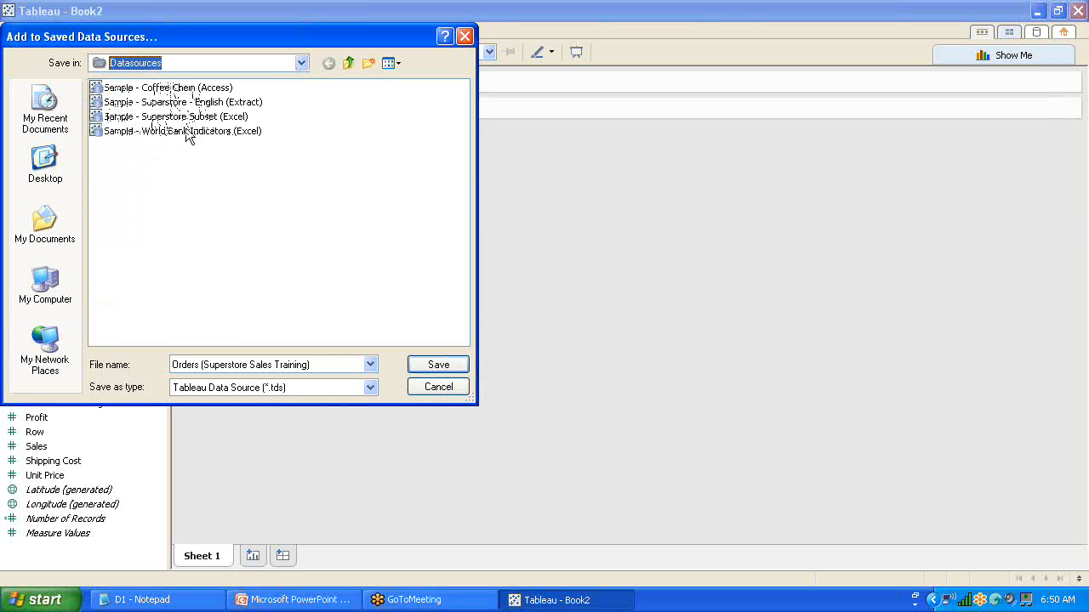
pyautogui.click(334, 365)
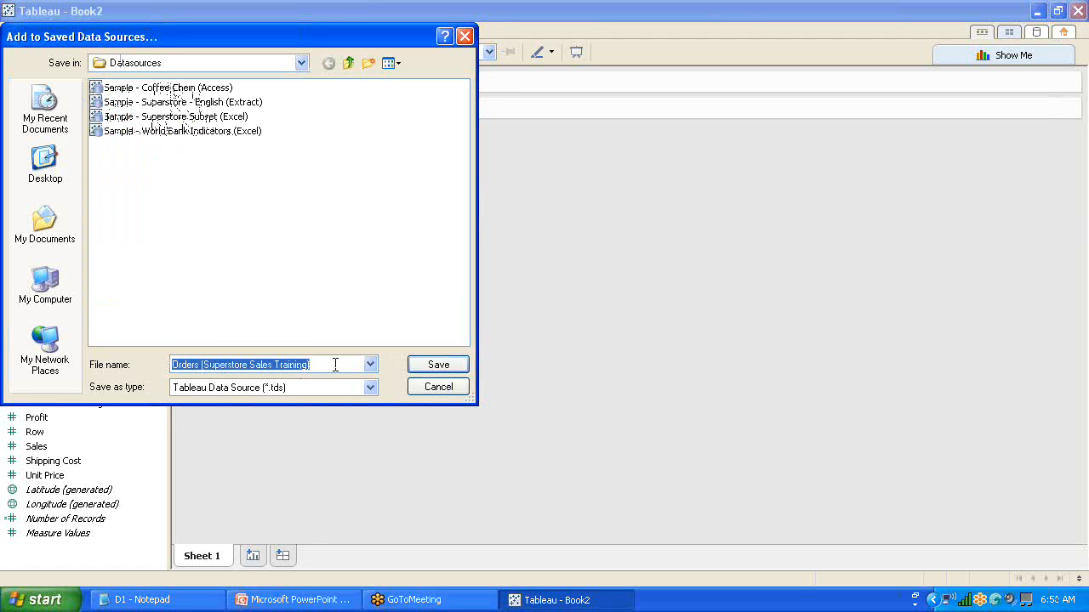
pyautogui.write('My')
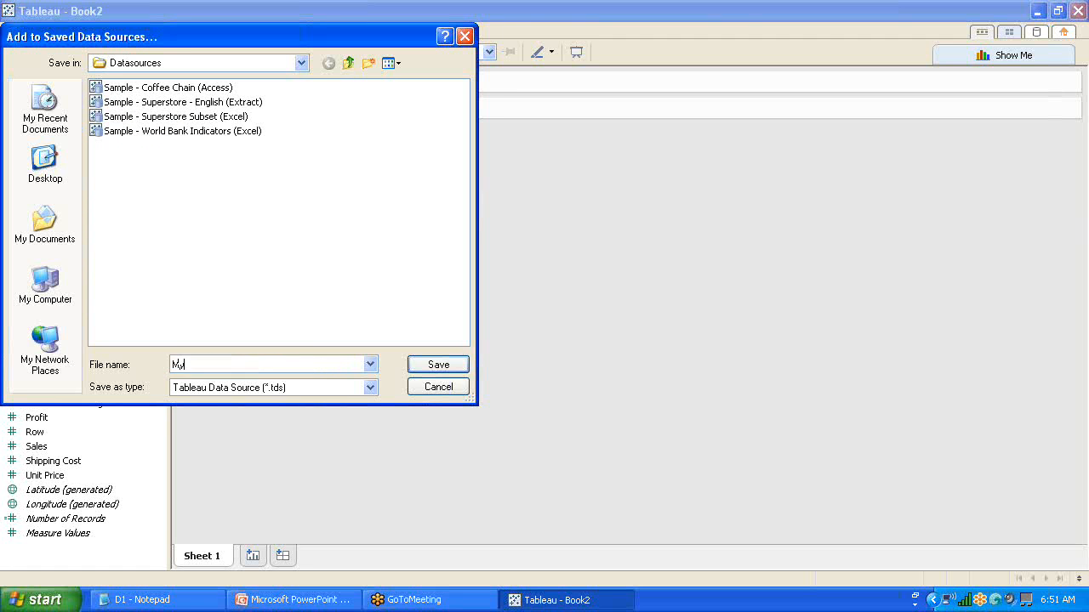
pyautogui.write(' Super')
pyautogui.write('store')
pyautogui.click(440, 365)
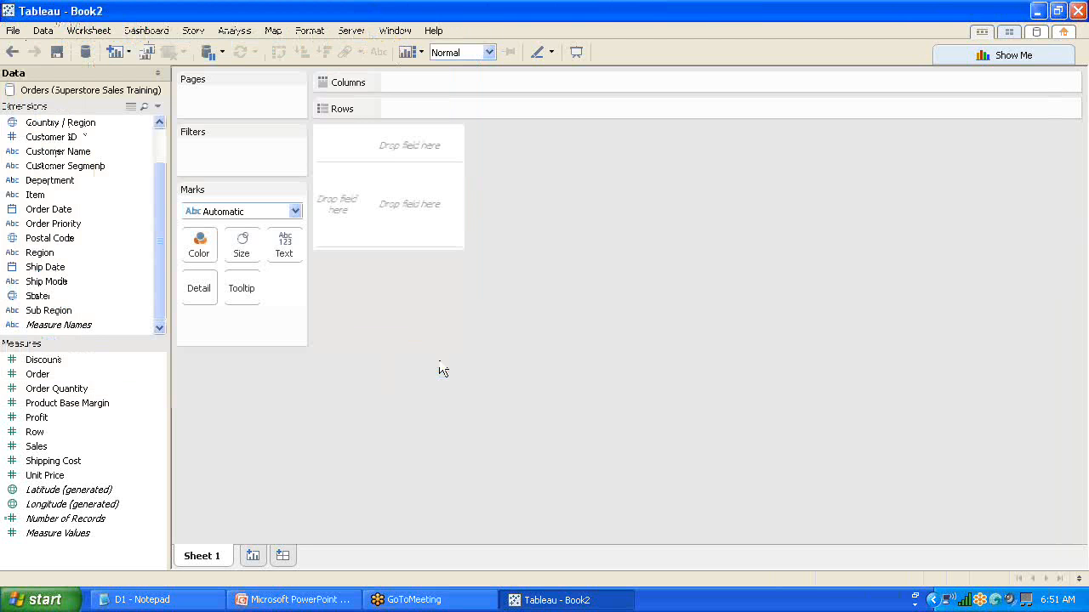
# Move the Order field from the measures to the dimensions
pyautogui.moveTo(160, 211); pyautogui.dragTo(163, 249)
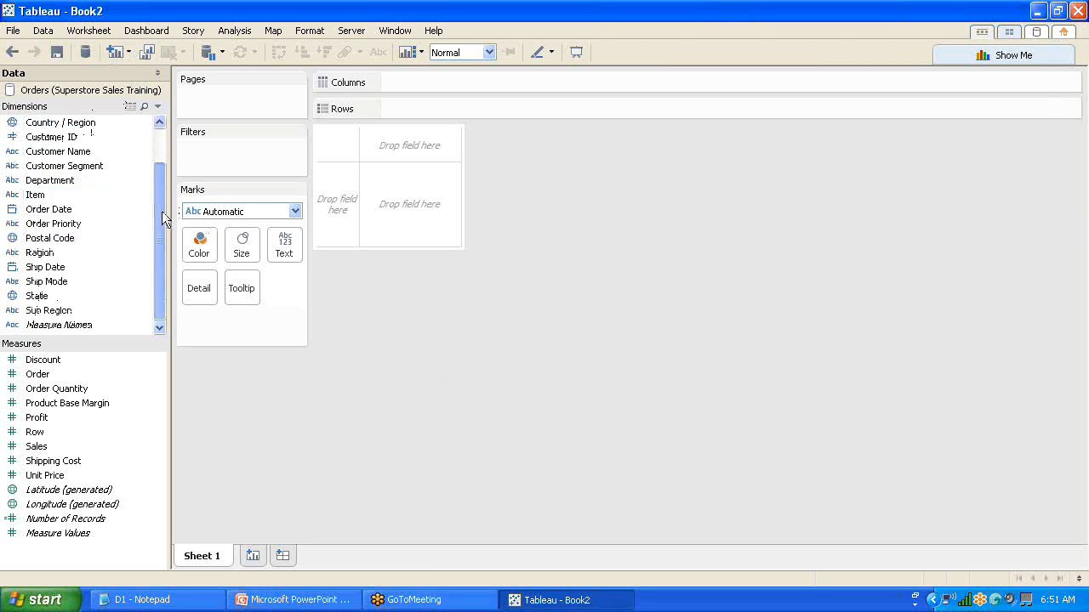
pyautogui.moveTo(161, 212); pyautogui.dragTo(163, 157)
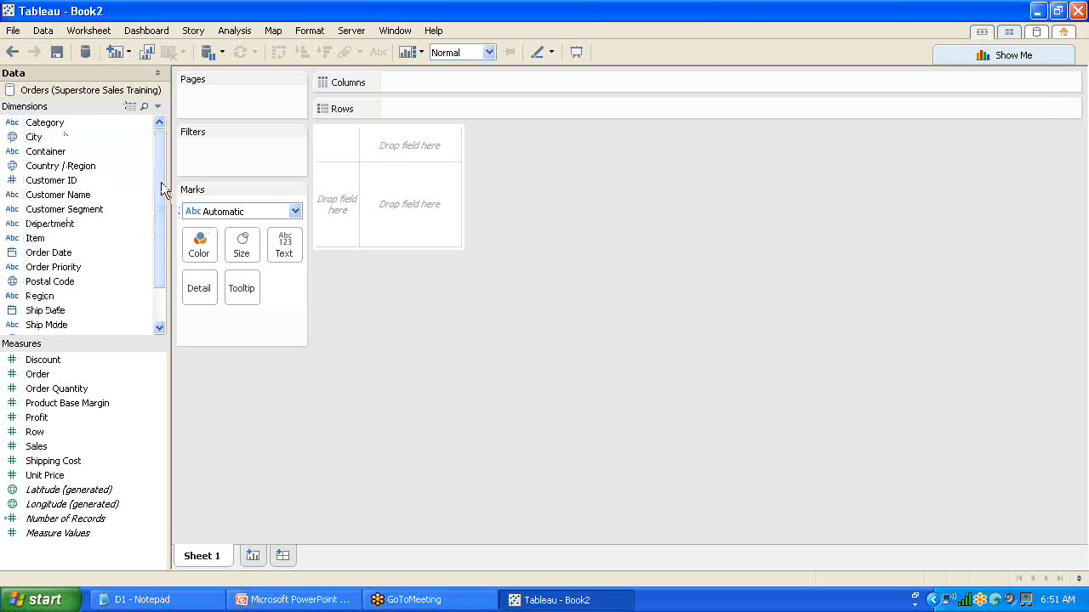
pyautogui.moveTo(162, 187); pyautogui.dragTo(162, 221)
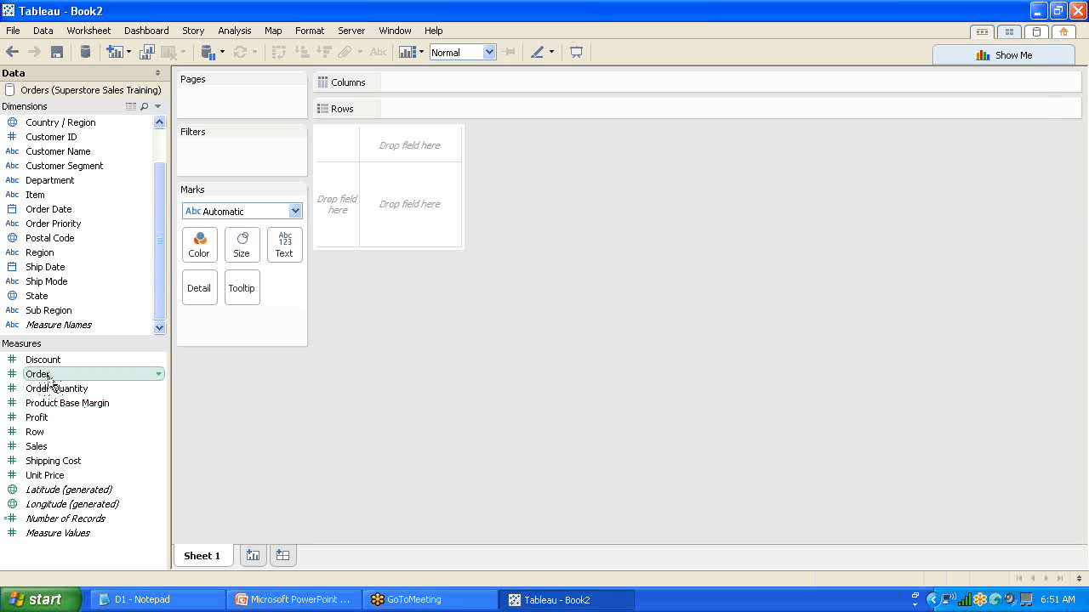
pyautogui.moveTo(48, 382); pyautogui.dragTo(71, 203)
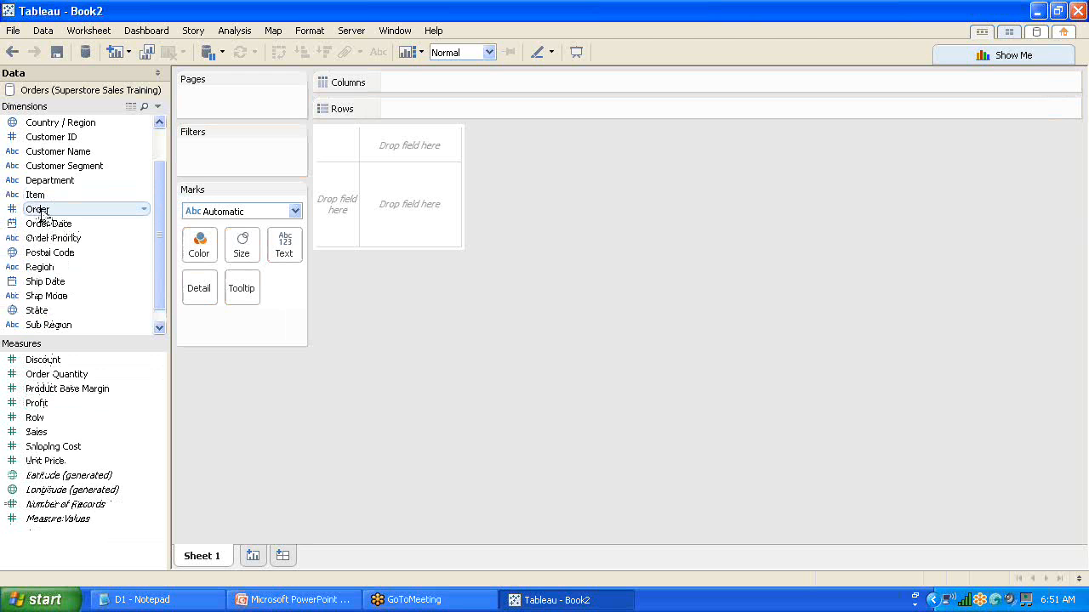
pyautogui.moveTo(48, 214); pyautogui.dragTo(56, 409)
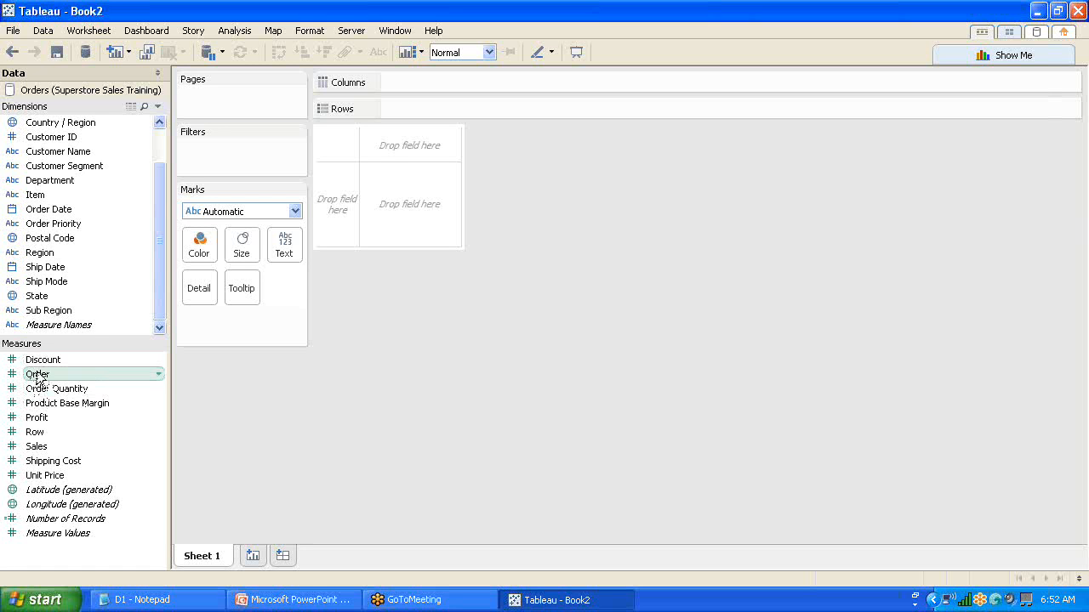
pyautogui.moveTo(38, 378); pyautogui.dragTo(52, 234)
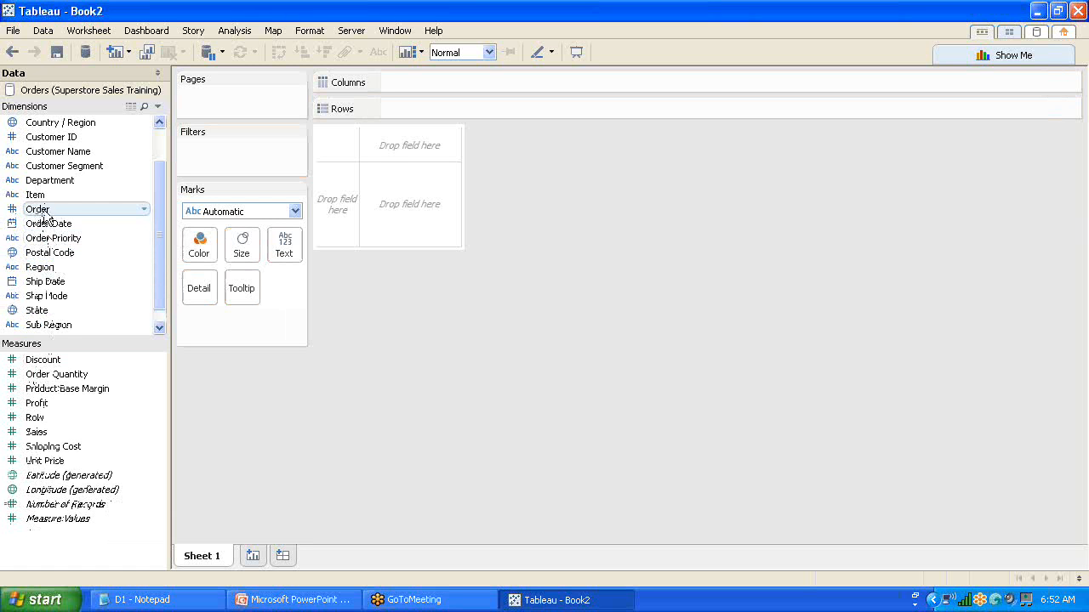
# Build a bar chart with the Order dimension on Rows and the Sales measure on Columns
pyautogui.moveTo(39, 213); pyautogui.dragTo(414, 111)
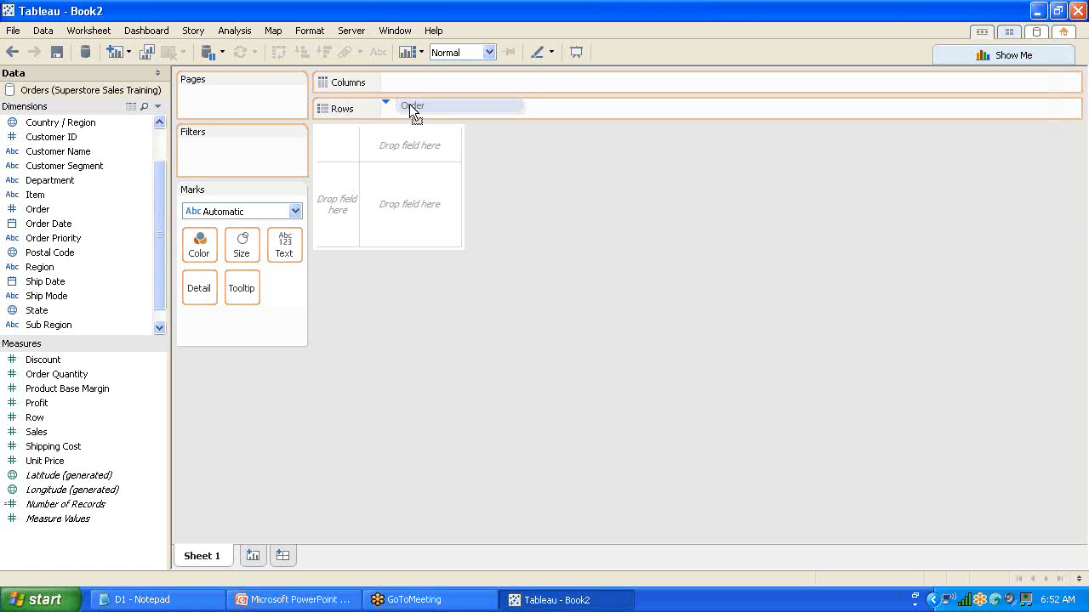
pyautogui.moveTo(409, 104); pyautogui.dragTo(409, 104)
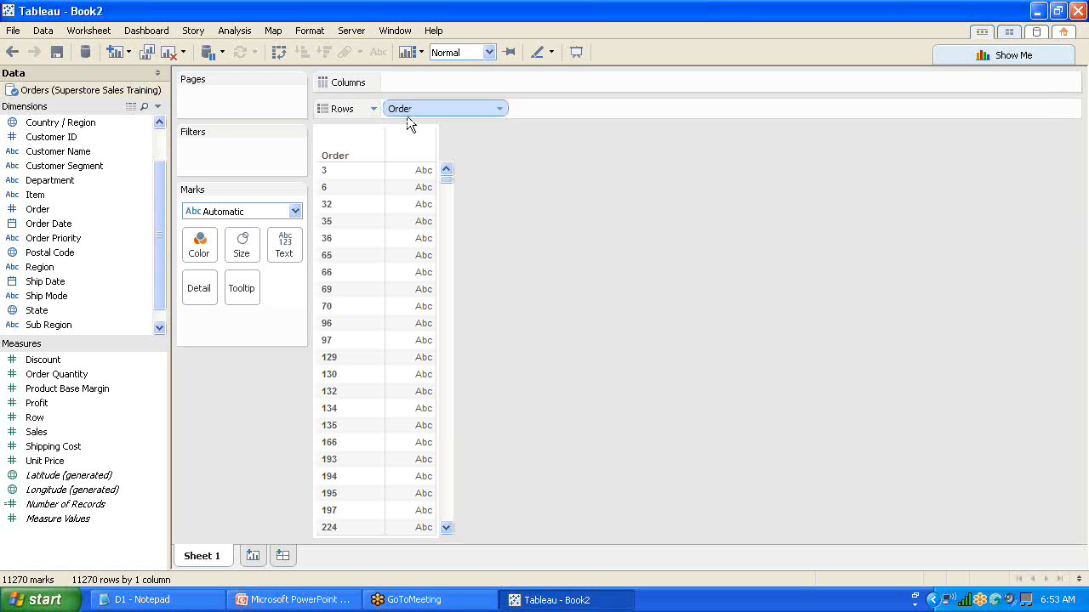
pyautogui.click(44, 433)
pyautogui.moveTo(230, 258); pyautogui.dragTo(409, 85)
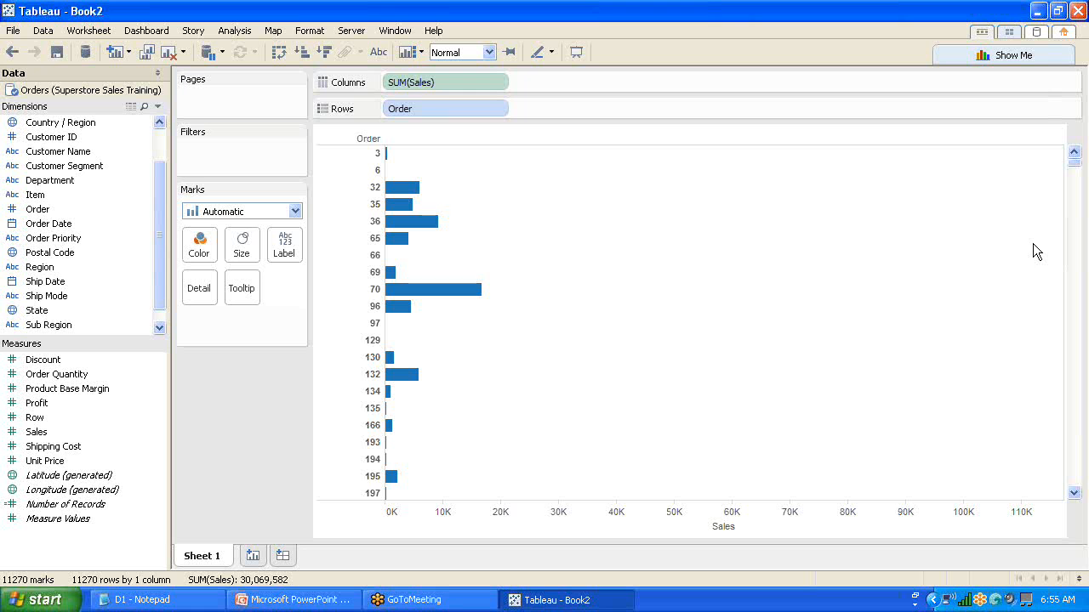
# Clear the sheet by removing the Sales measure from Columns and the Order dimension from Rows
pyautogui.click(439, 85)
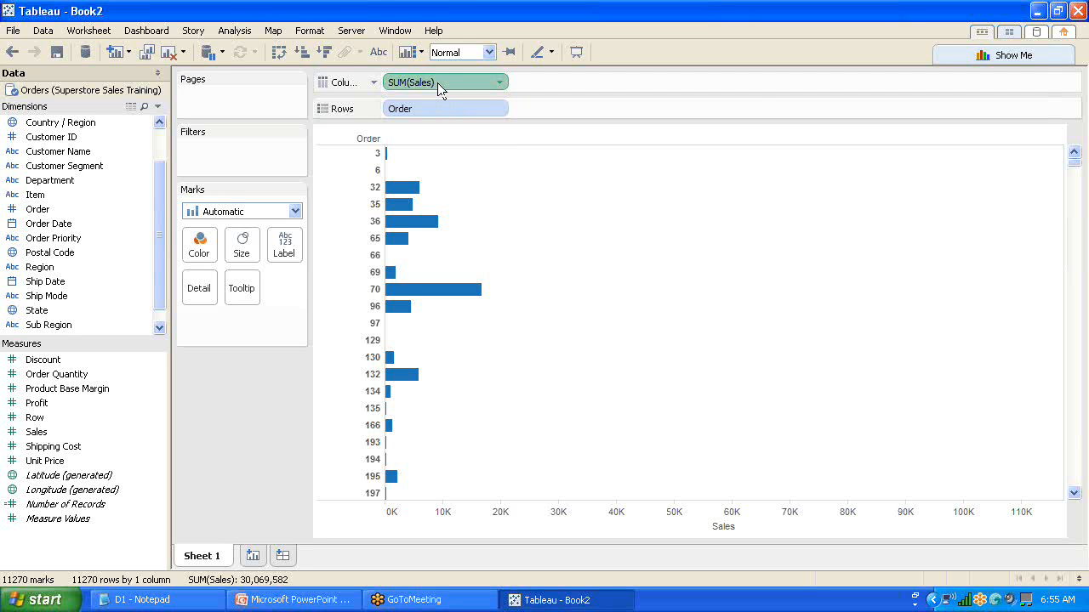
pyautogui.moveTo(447, 82); pyautogui.dragTo(68, 204)
pyautogui.moveTo(447, 107); pyautogui.dragTo(85, 179)
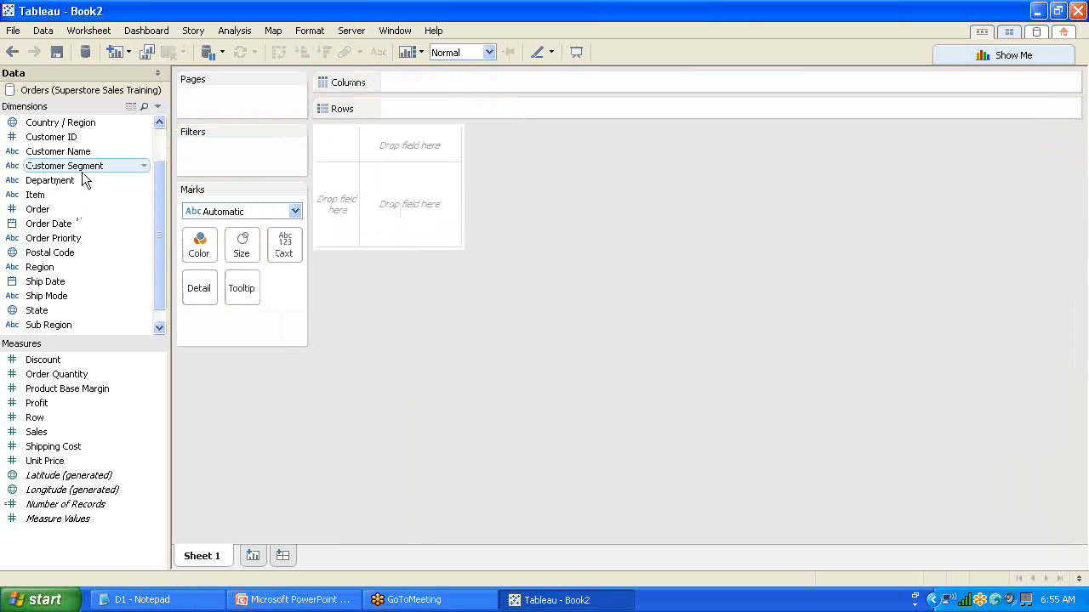
pyautogui.click(1039, 273)
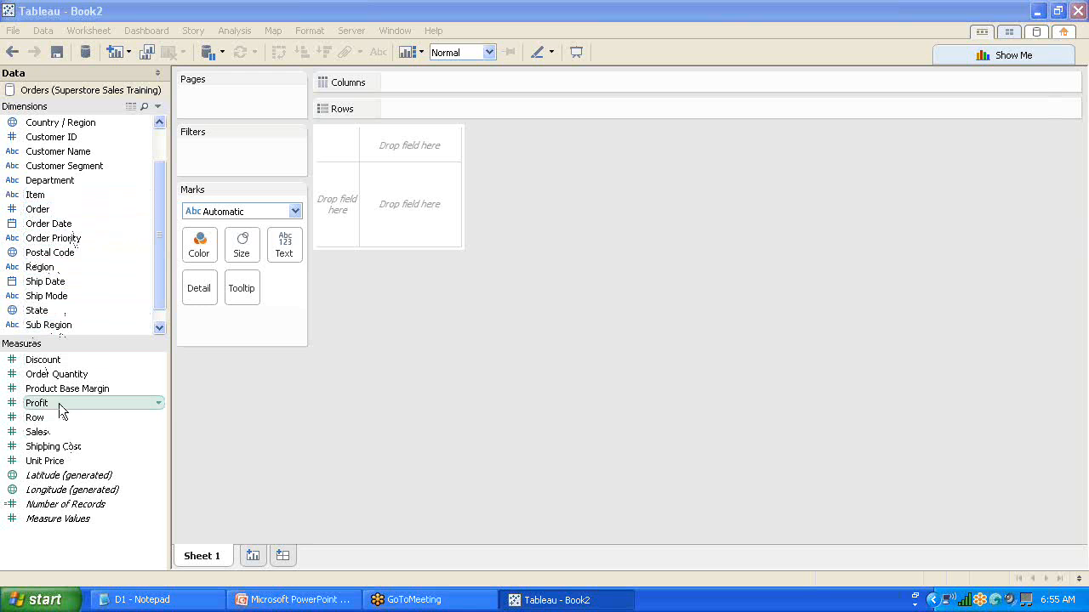
# Set the Profit measure's default number format to Currency (Custom) with 0 decimal places, negative values as (1234) and no units
pyautogui.click(158, 402)
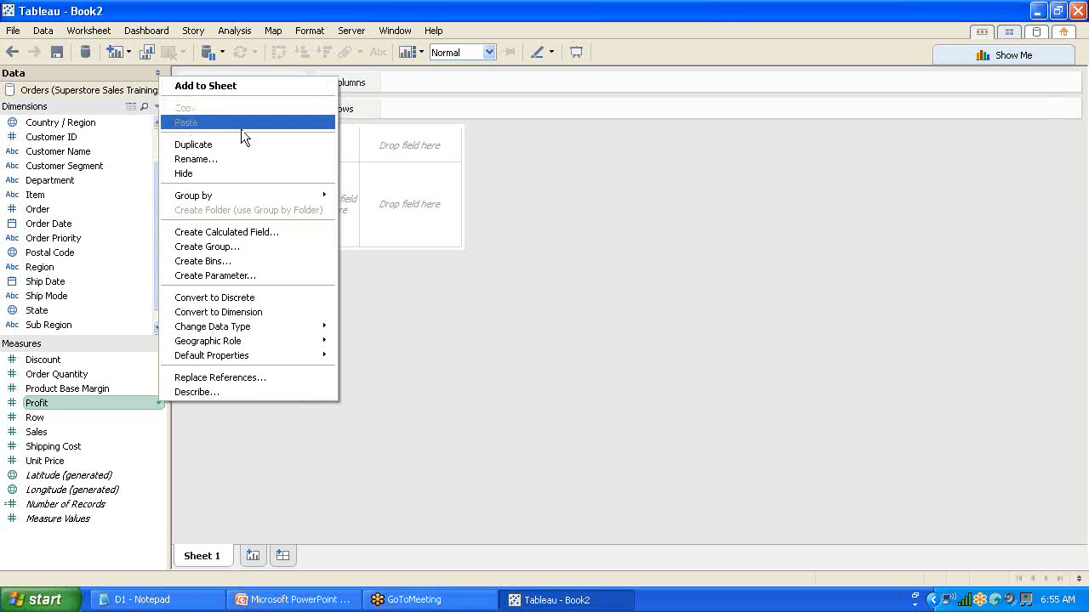
pyautogui.moveTo(233, 356)
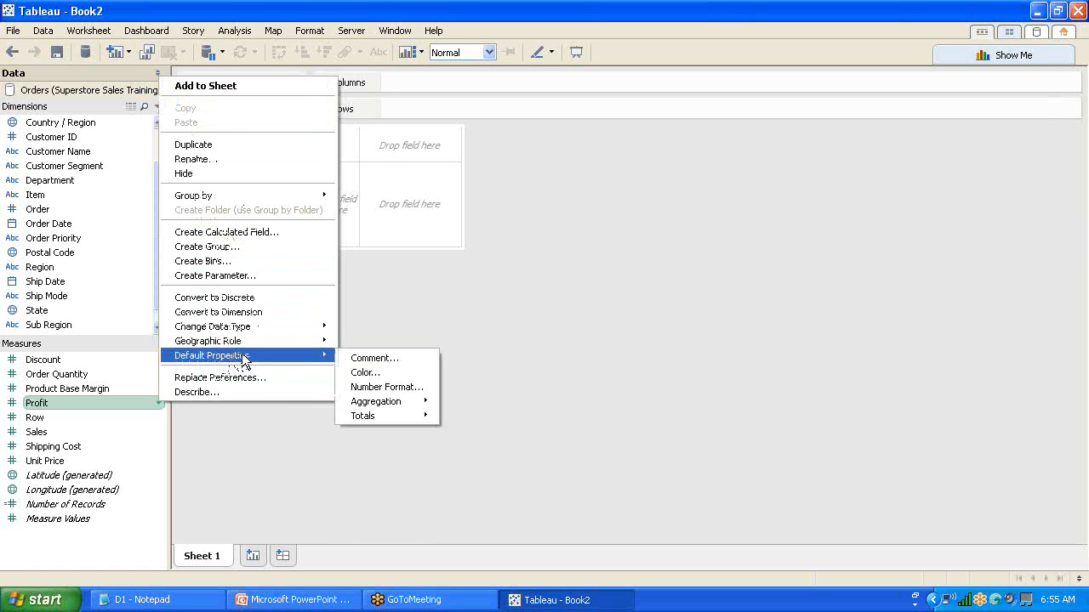
pyautogui.click(387, 388)
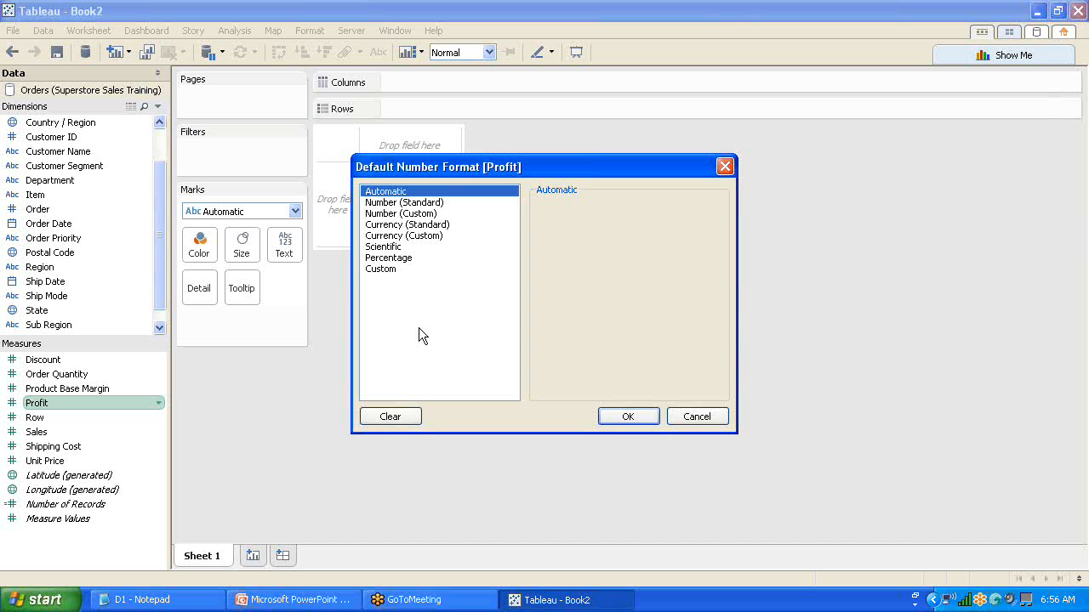
pyautogui.click(399, 236)
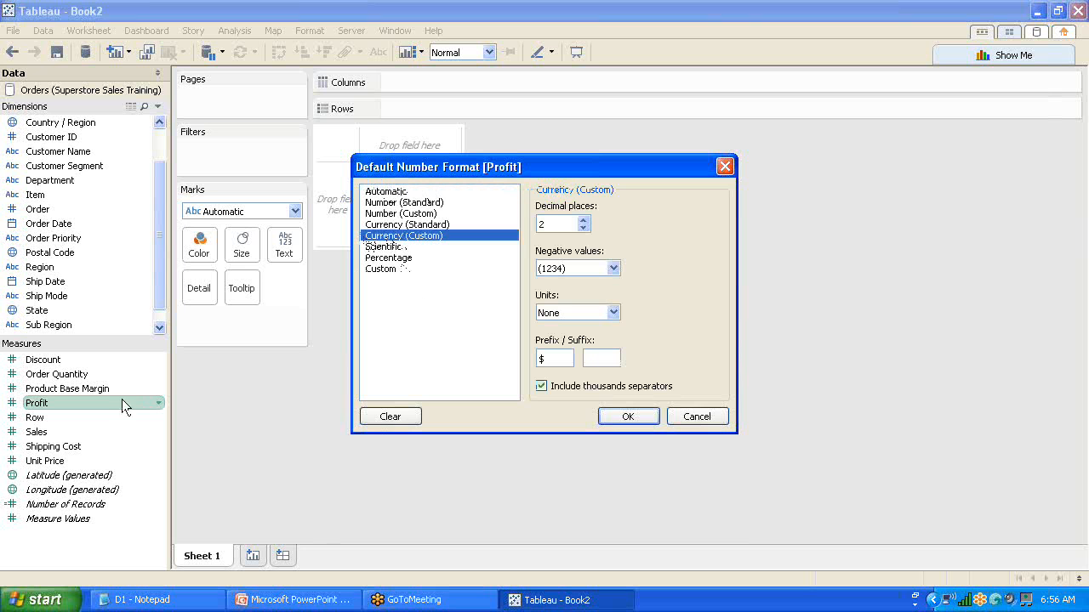
pyautogui.doubleClick(552, 222)
pyautogui.write('0')
pyautogui.click(613, 268)
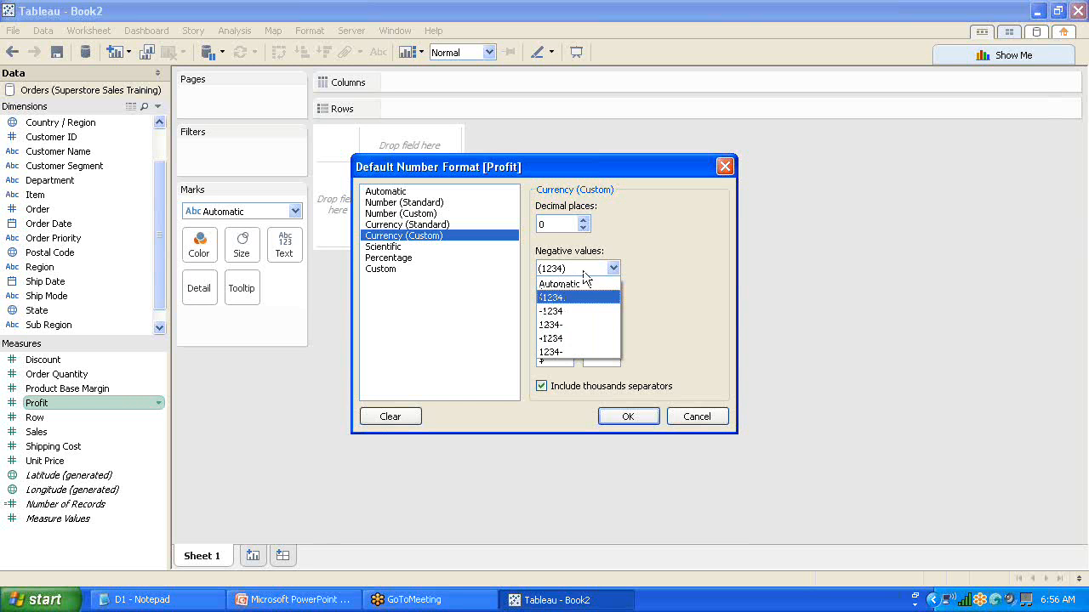
pyautogui.click(569, 298)
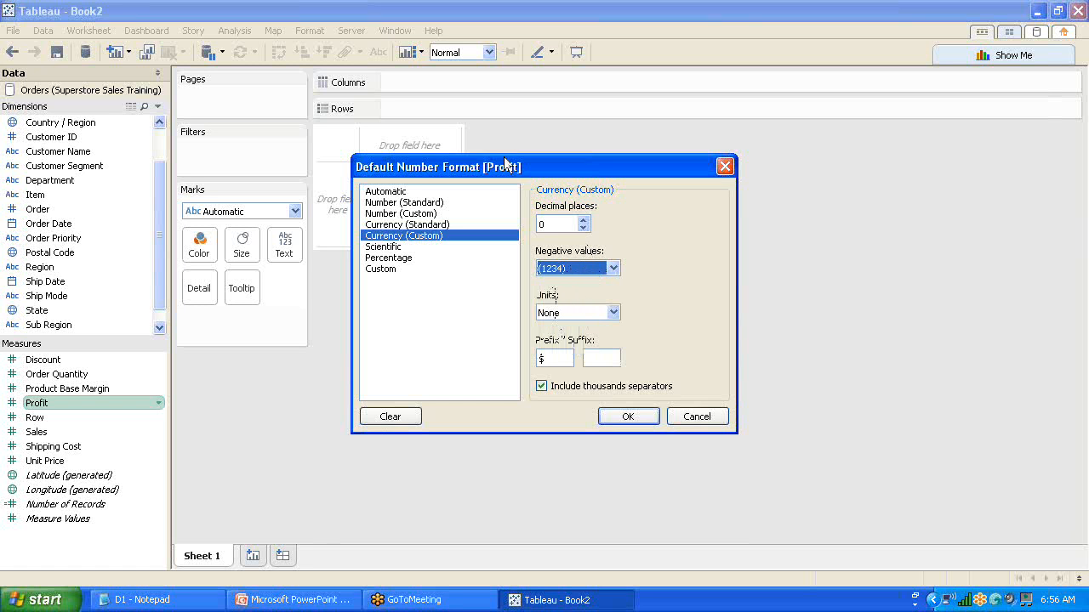
pyautogui.click(613, 314)
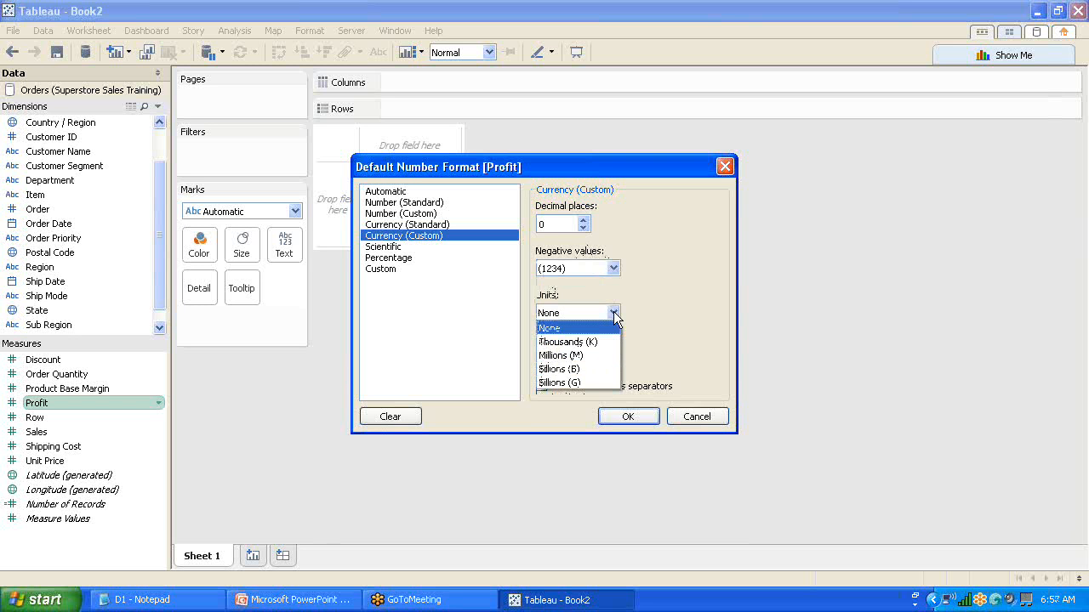
pyautogui.click(664, 316)
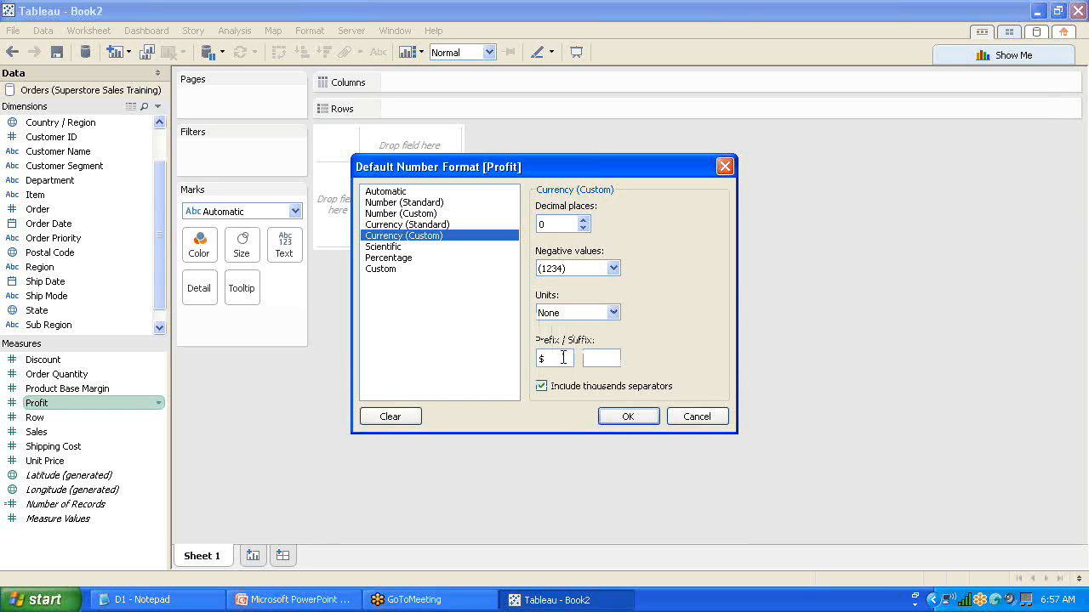
# Re-enter $ as the prefix in Profit's currency format and apply the format
pyautogui.moveTo(553, 359); pyautogui.dragTo(516, 359)
pyautogui.press('BackSpace')
pyautogui.write('&')
pyautogui.press('BackSpace')
pyautogui.write('$')
pyautogui.press('BackSpace')
pyautogui.write('$')
pyautogui.press('BackSpace')
pyautogui.click(546, 357)
pyautogui.write('$')
pyautogui.click(628, 415)
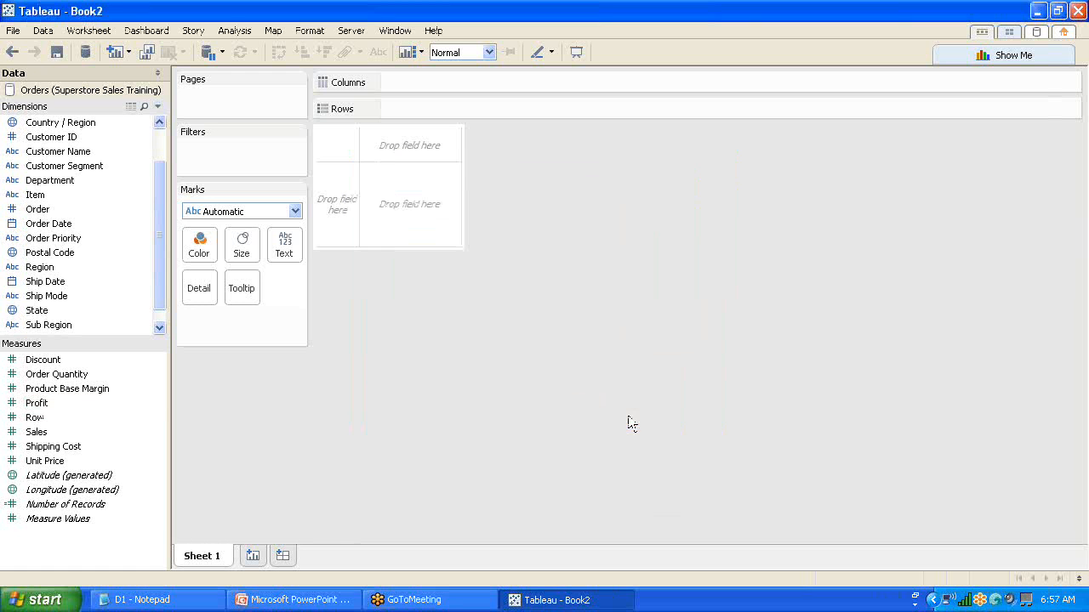
# Reopen the default number format of the Profit measure to check its settings, and close it without changes
pyautogui.click(158, 405)
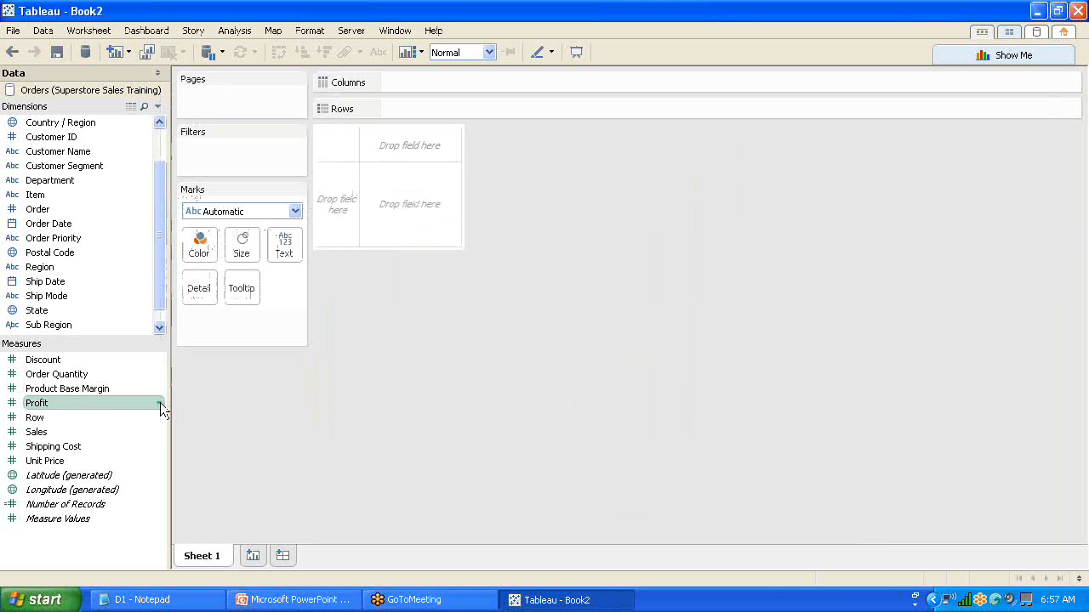
pyautogui.click(162, 406)
pyautogui.moveTo(204, 358)
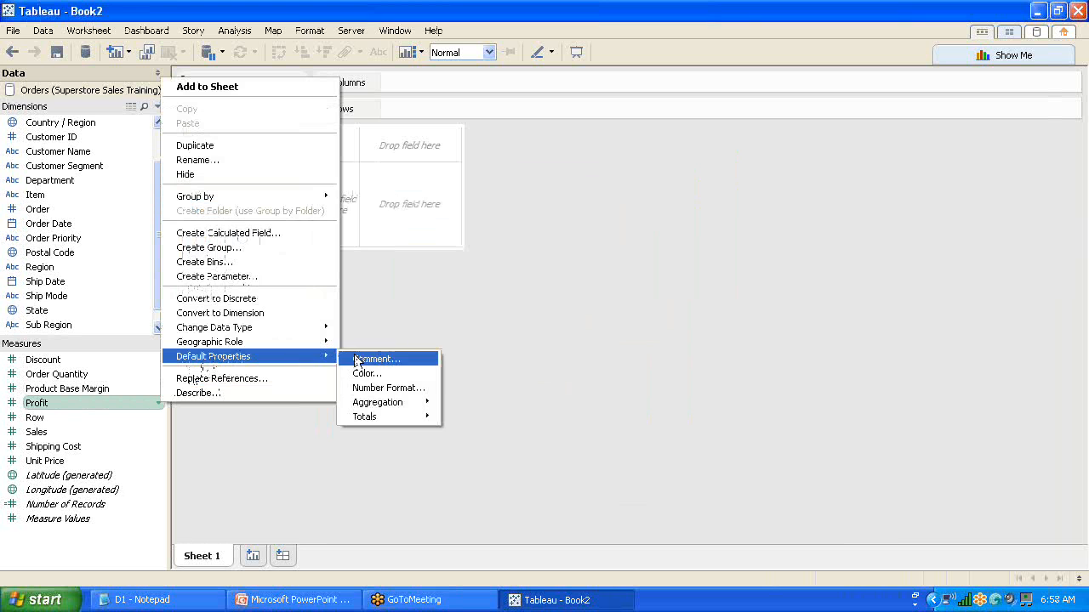
pyautogui.click(383, 391)
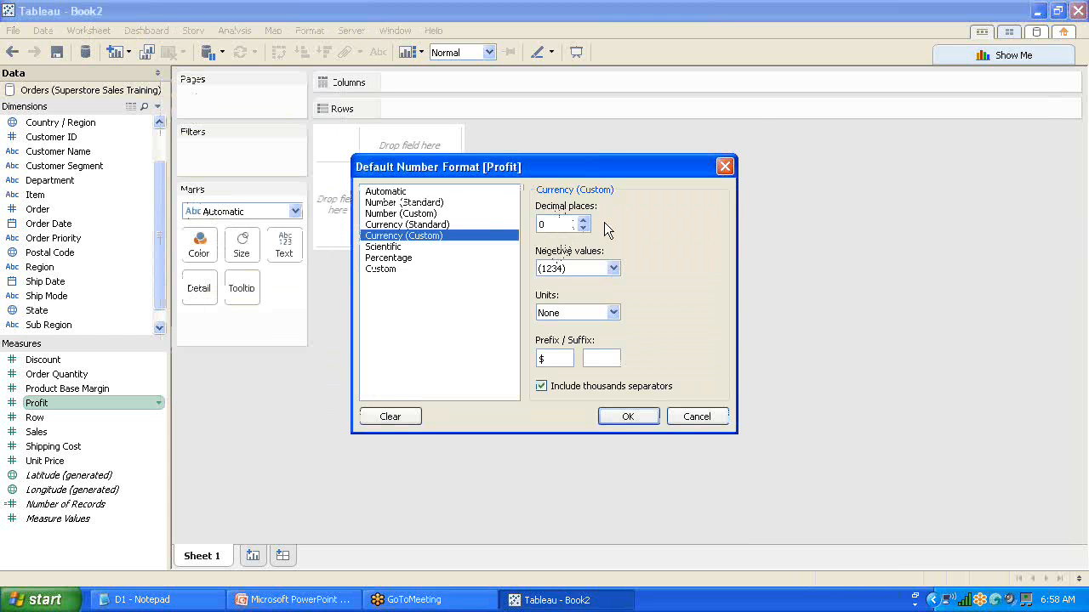
pyautogui.click(723, 168)
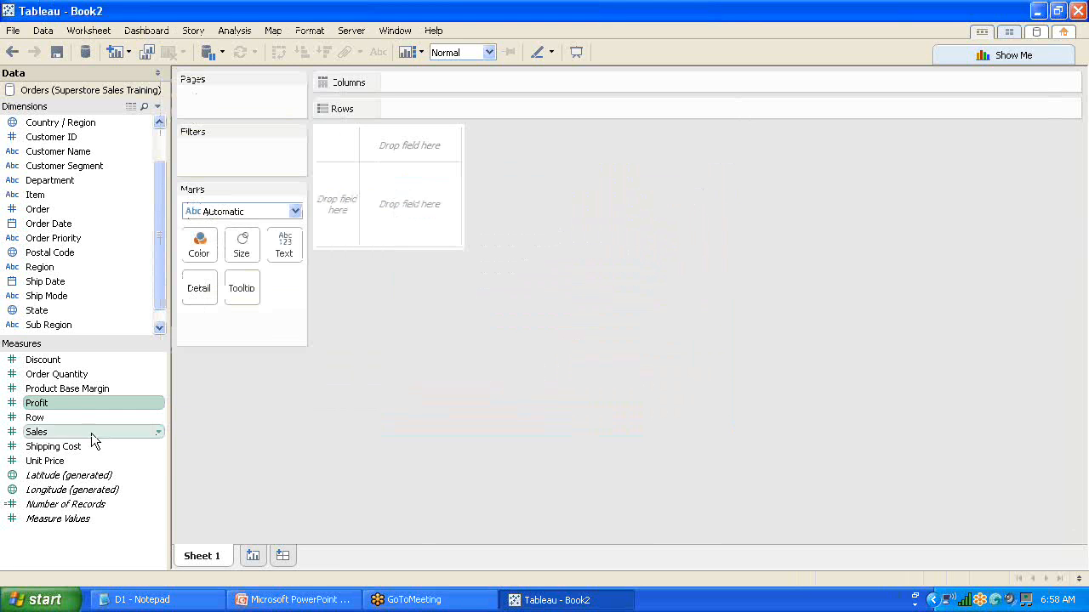
# Set the Sales measure's default number format to Currency (Custom) with 0 decimal places
pyautogui.click(57, 434)
pyautogui.click(156, 432)
pyautogui.moveTo(208, 390)
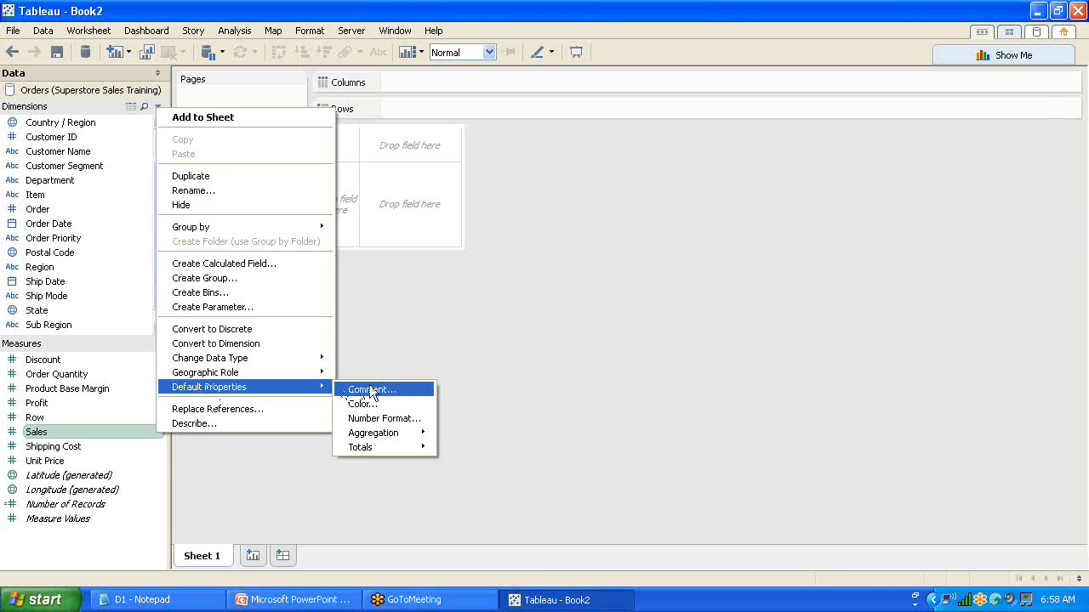
pyautogui.click(373, 418)
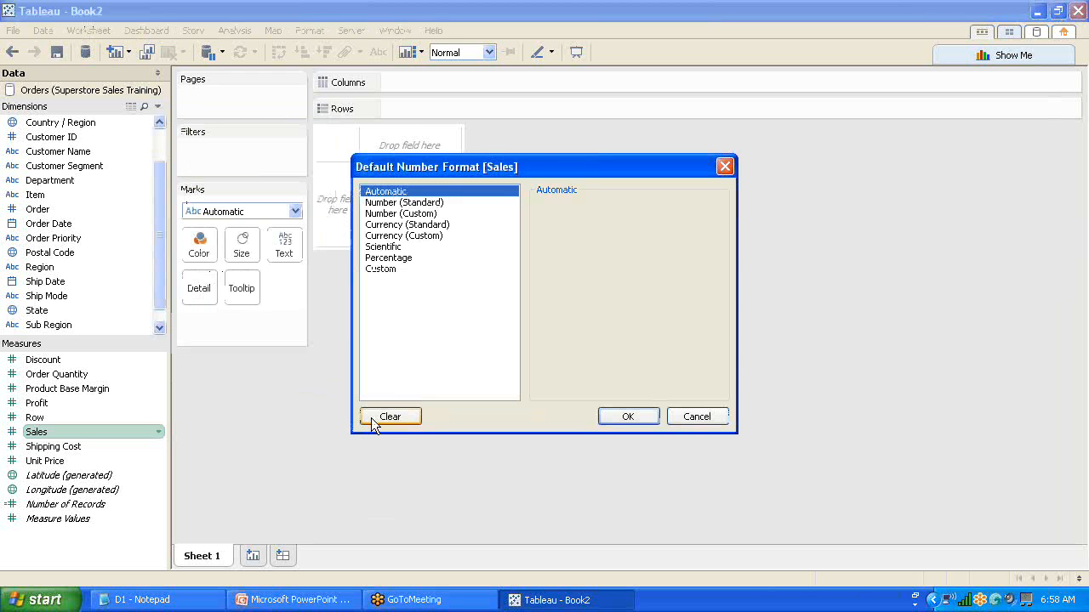
pyautogui.click(402, 236)
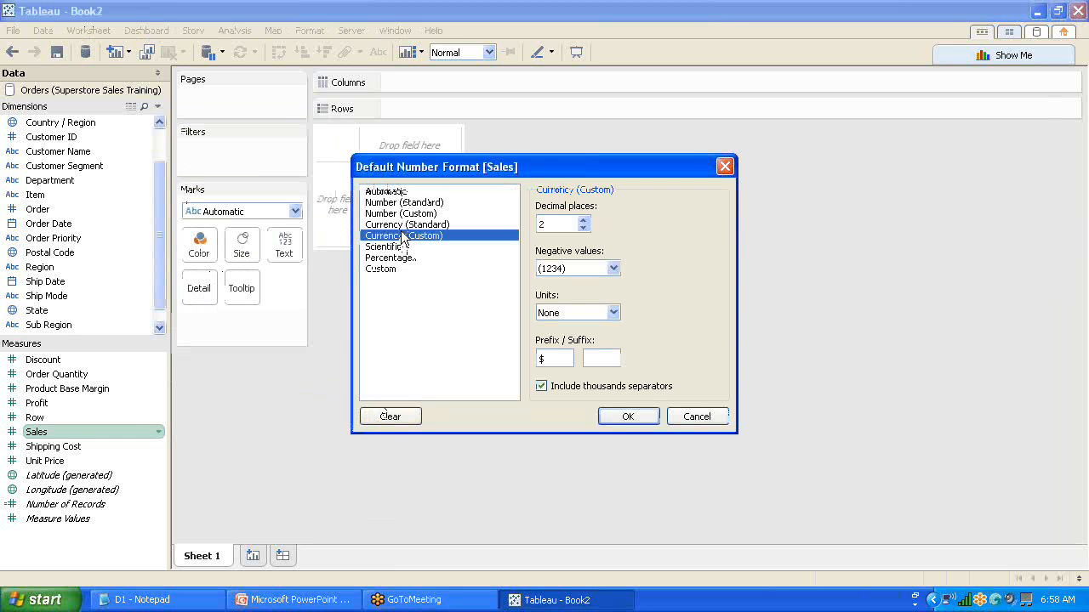
pyautogui.write('0')
pyautogui.click(627, 415)
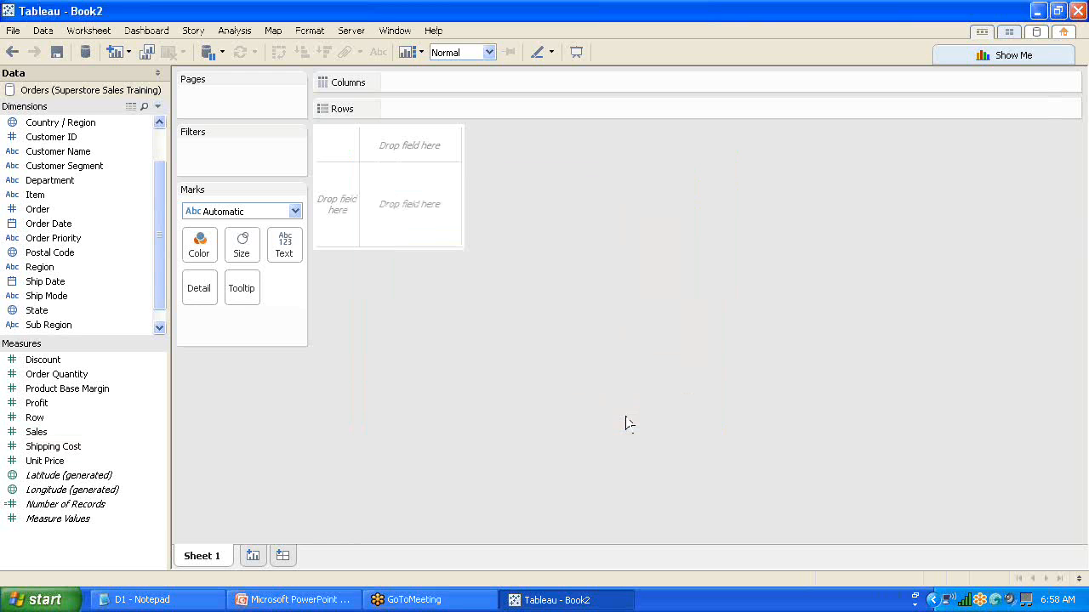
# View the default aggregation options of the Discount measure without choosing one
pyautogui.click(158, 359)
pyautogui.moveTo(221, 315)
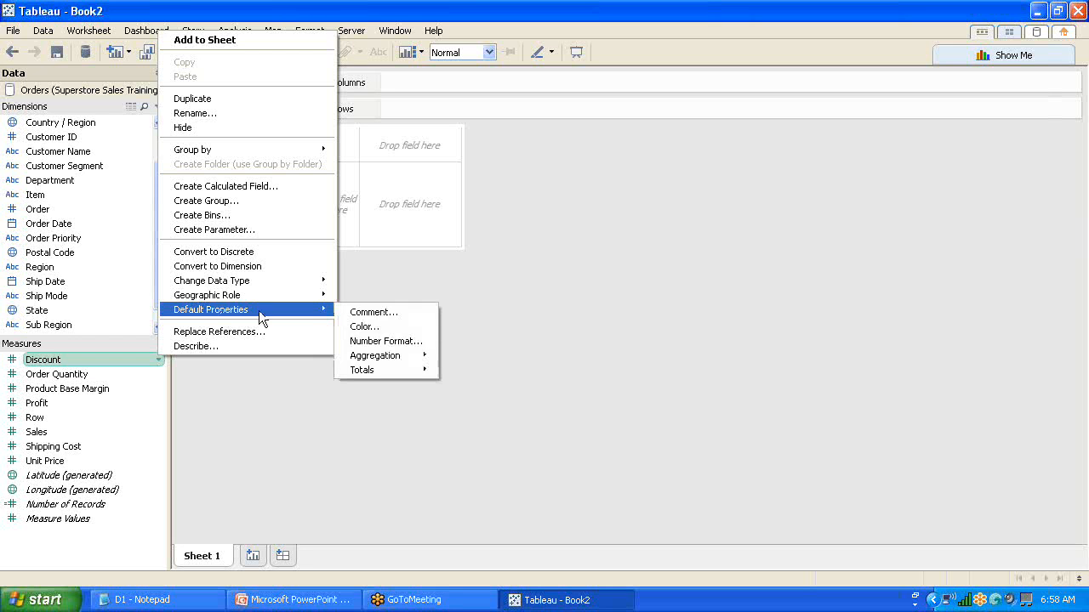
pyautogui.moveTo(392, 357)
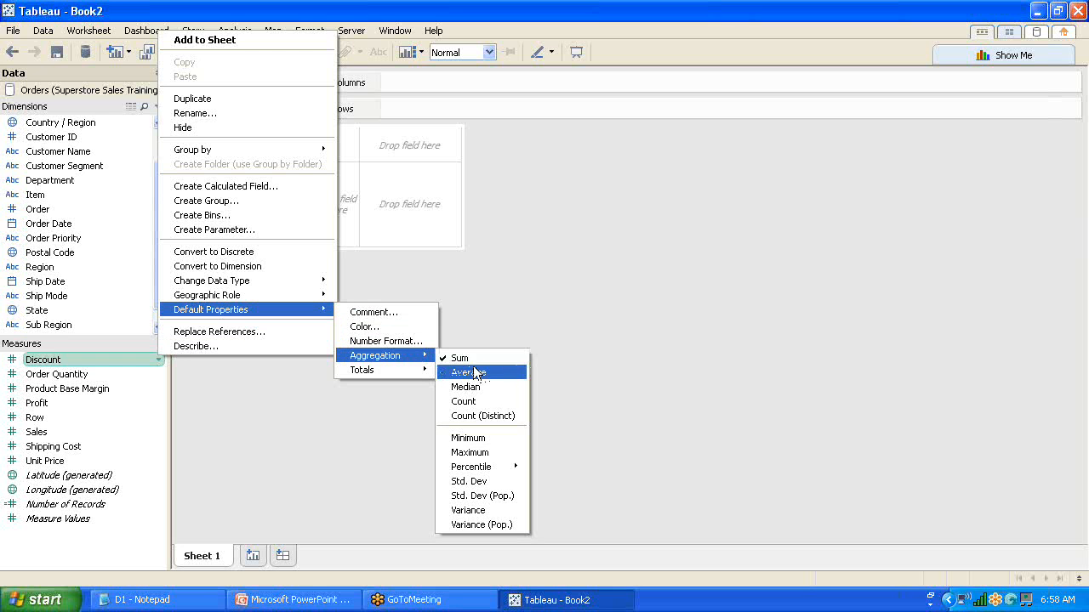
pyautogui.click(599, 346)
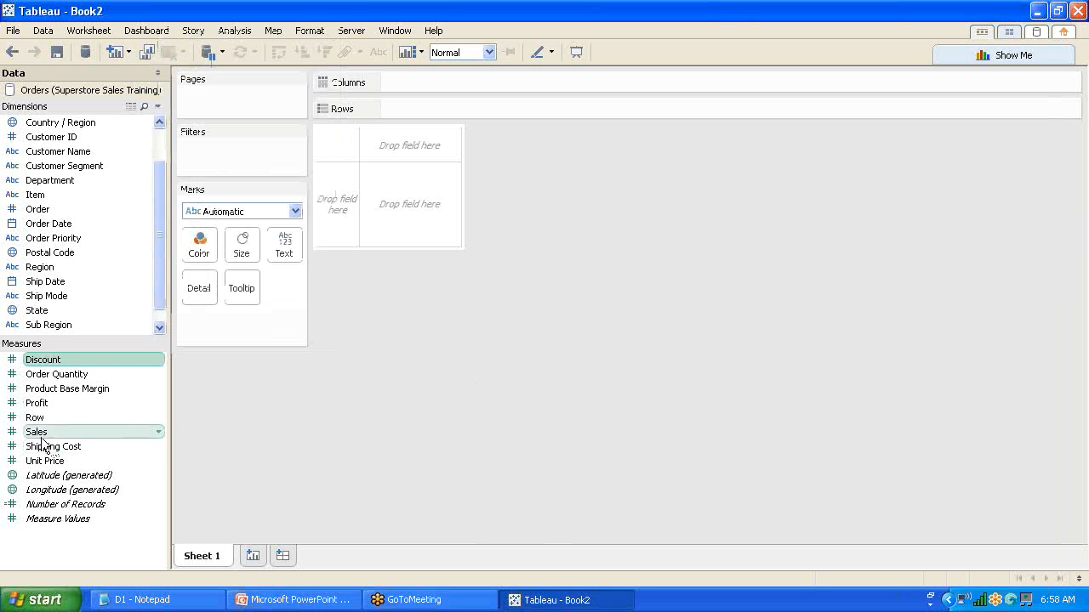
# Preview Sales on Columns along with its default aggregation options, and remove it from the sheet
pyautogui.moveTo(47, 433); pyautogui.dragTo(416, 80)
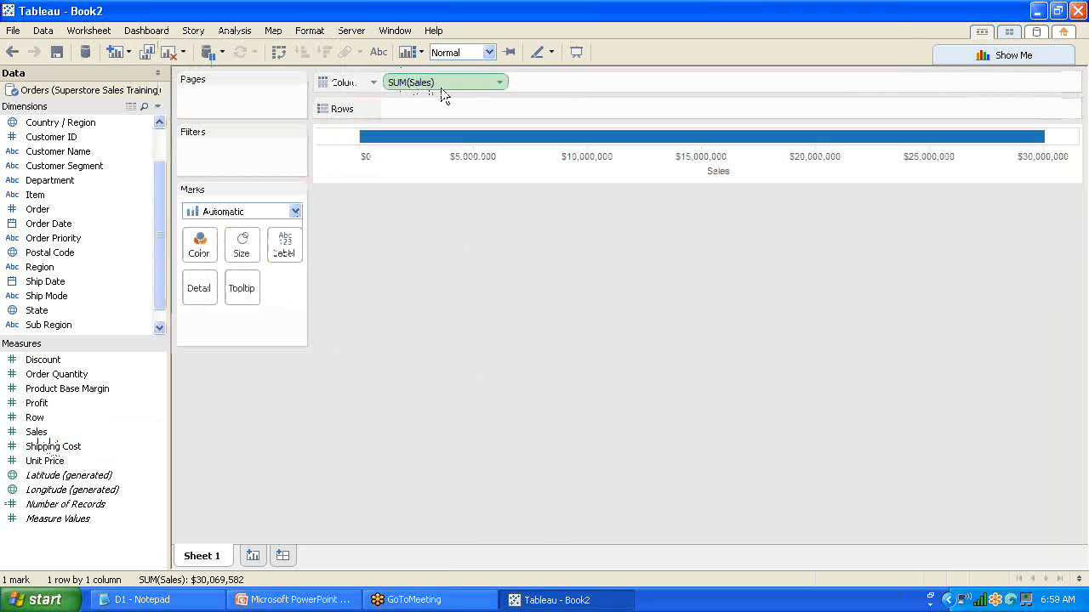
pyautogui.click(156, 431)
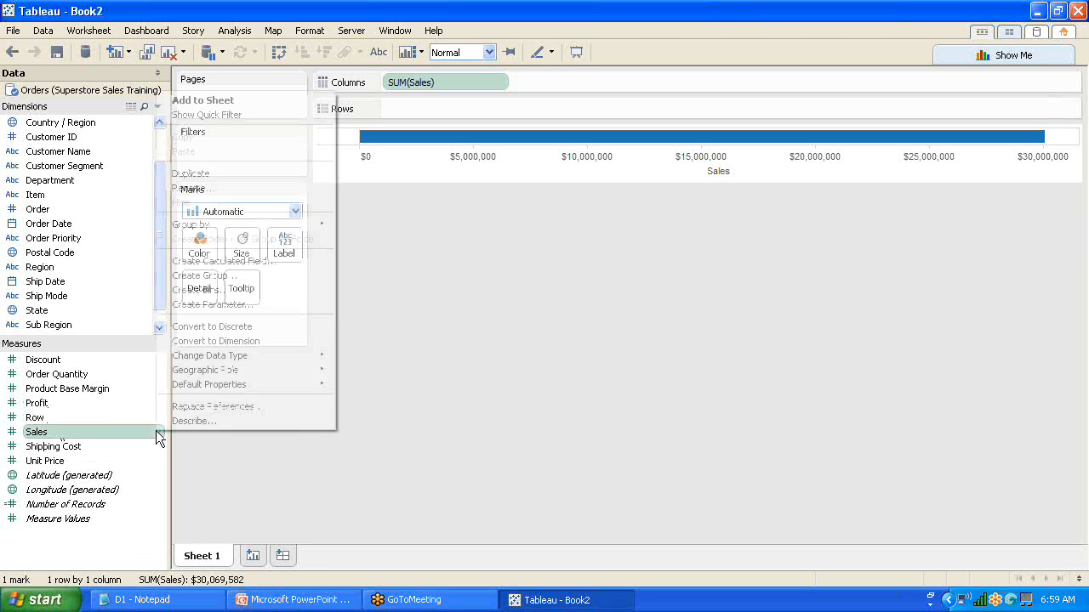
pyautogui.moveTo(244, 389)
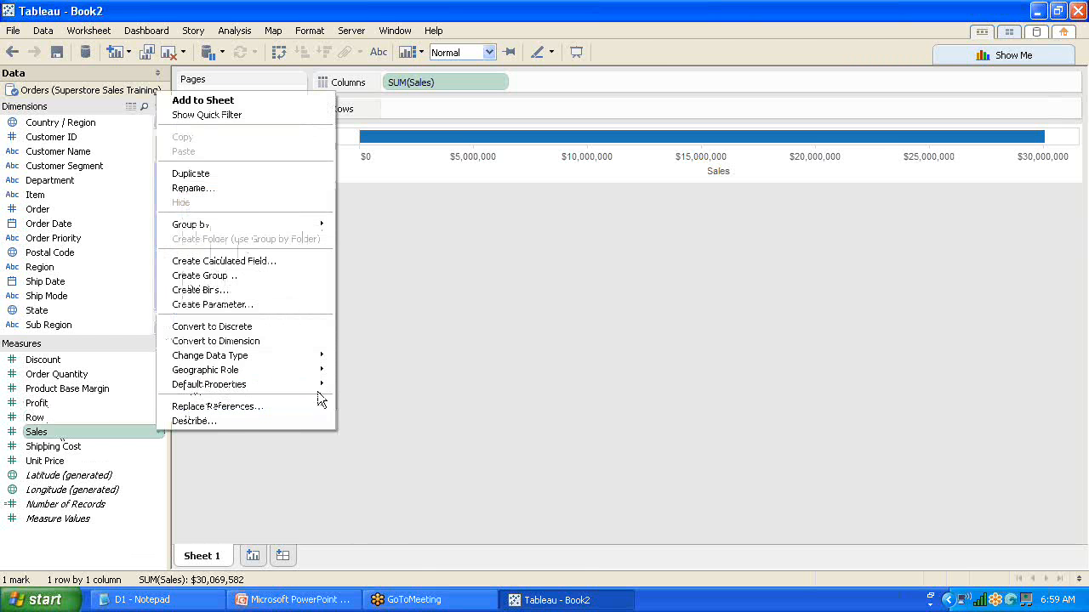
pyautogui.moveTo(382, 439)
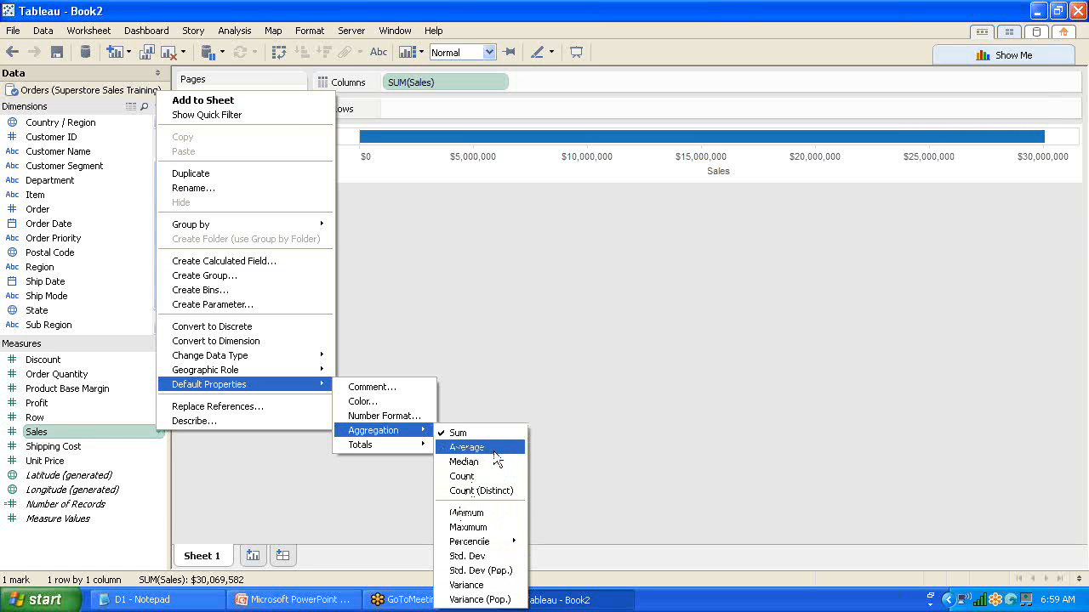
pyautogui.click(550, 441)
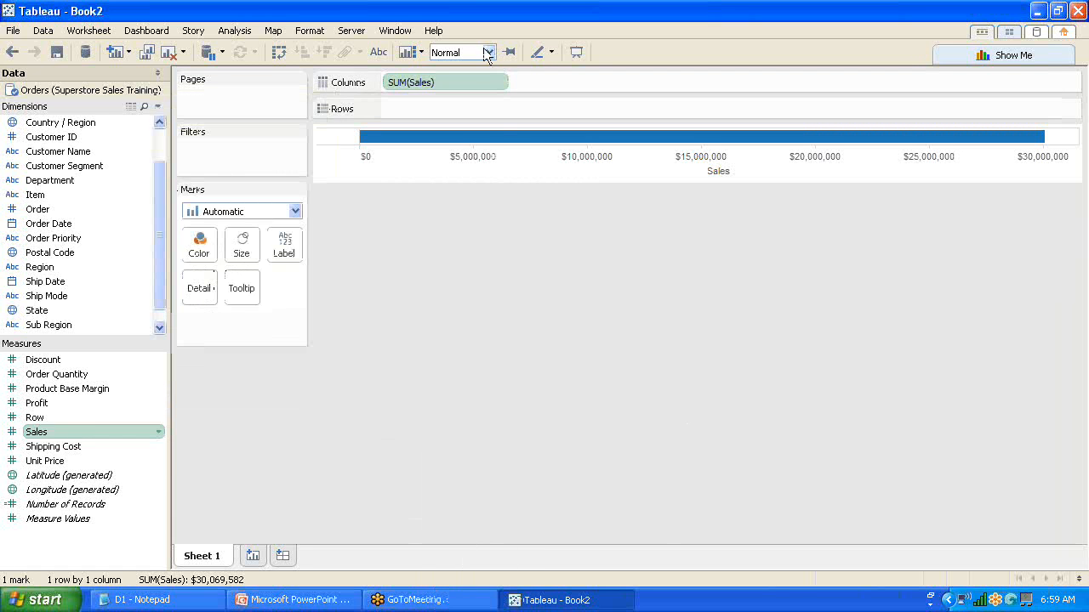
pyautogui.click(479, 76)
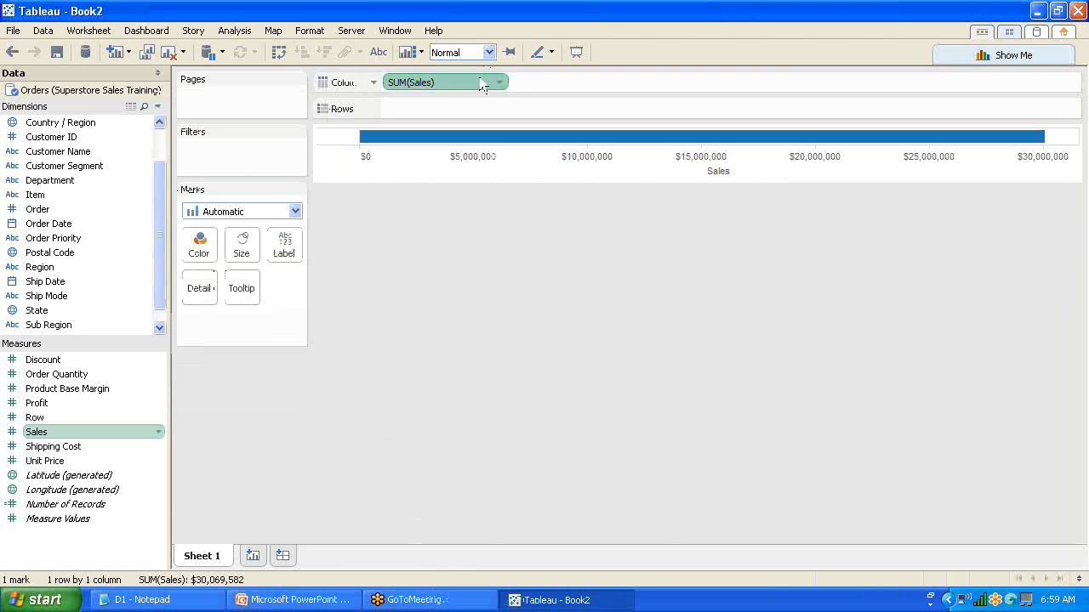
pyautogui.press('Delete')
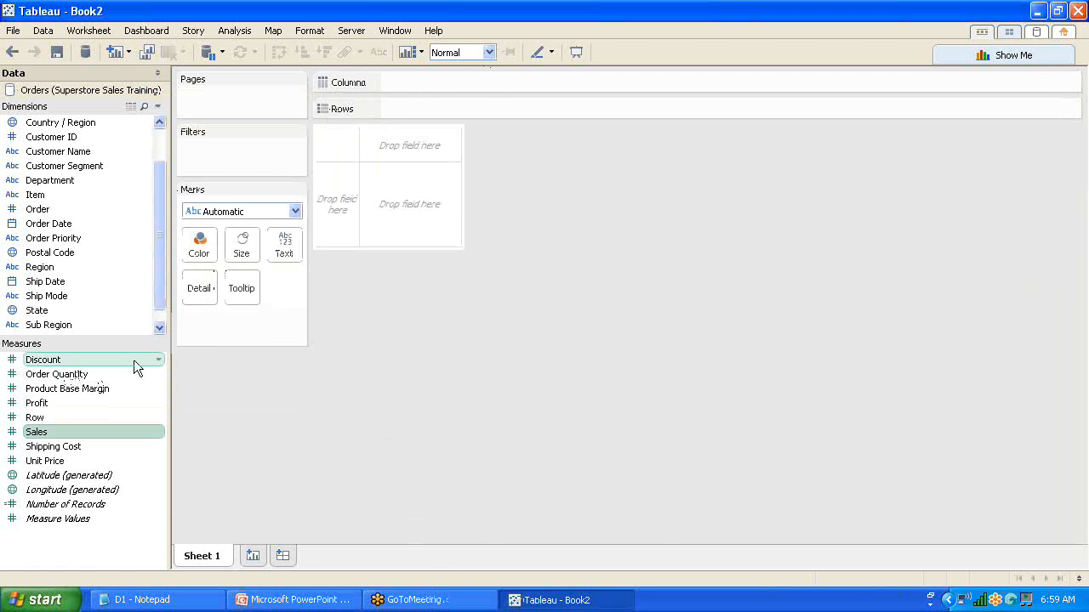
# Set the default aggregation of the Discount measure to Average
pyautogui.click(158, 359)
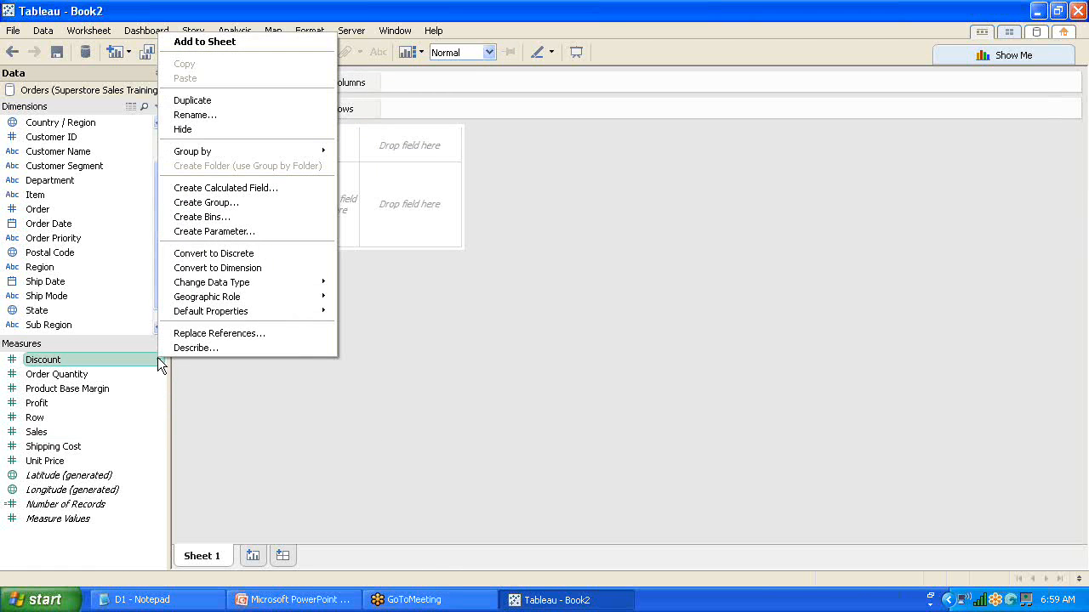
pyautogui.moveTo(223, 311)
pyautogui.moveTo(375, 359)
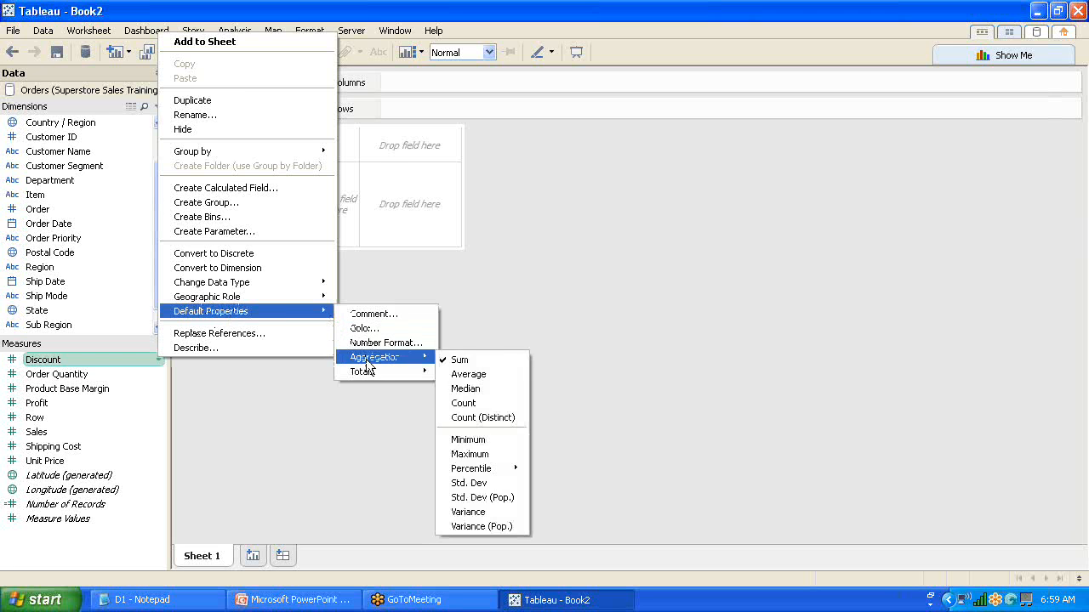
pyautogui.click(498, 375)
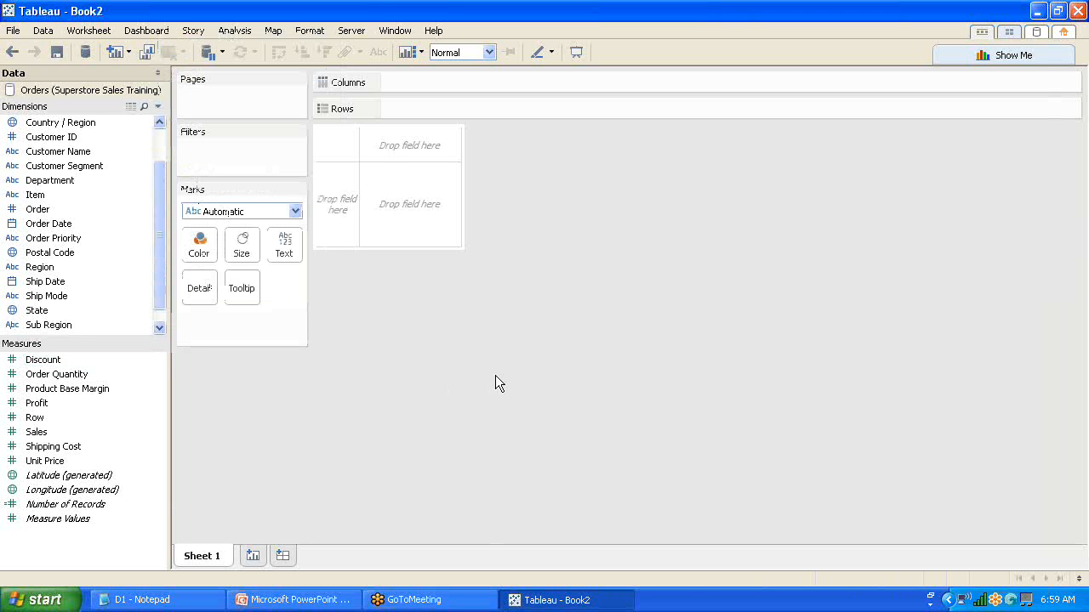
# Add the default comment "Average Discount" to the Discount measure and check its tooltip
pyautogui.click(159, 363)
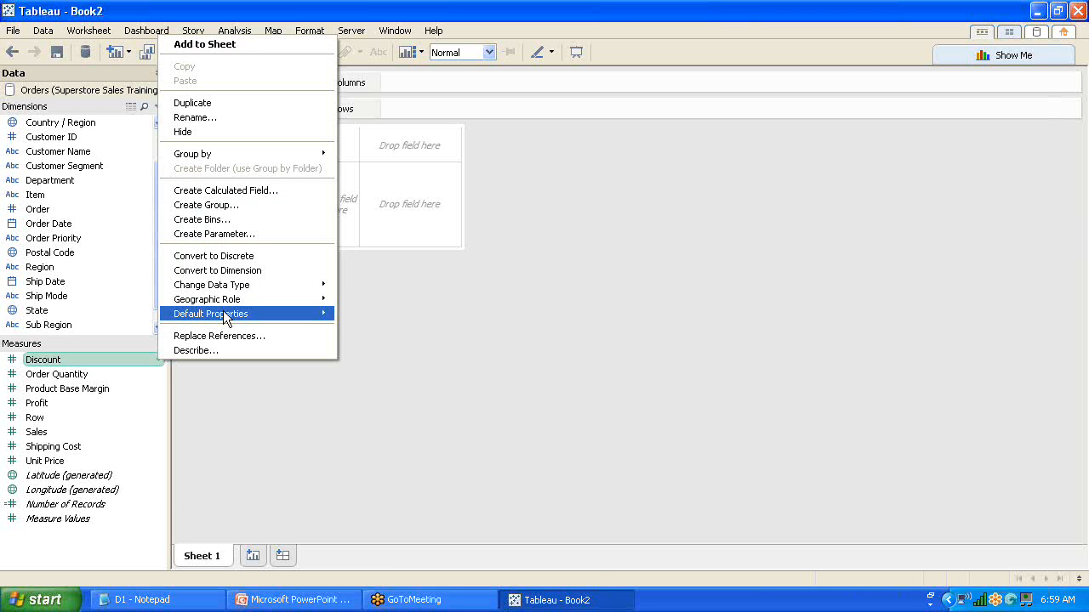
pyautogui.moveTo(226, 318)
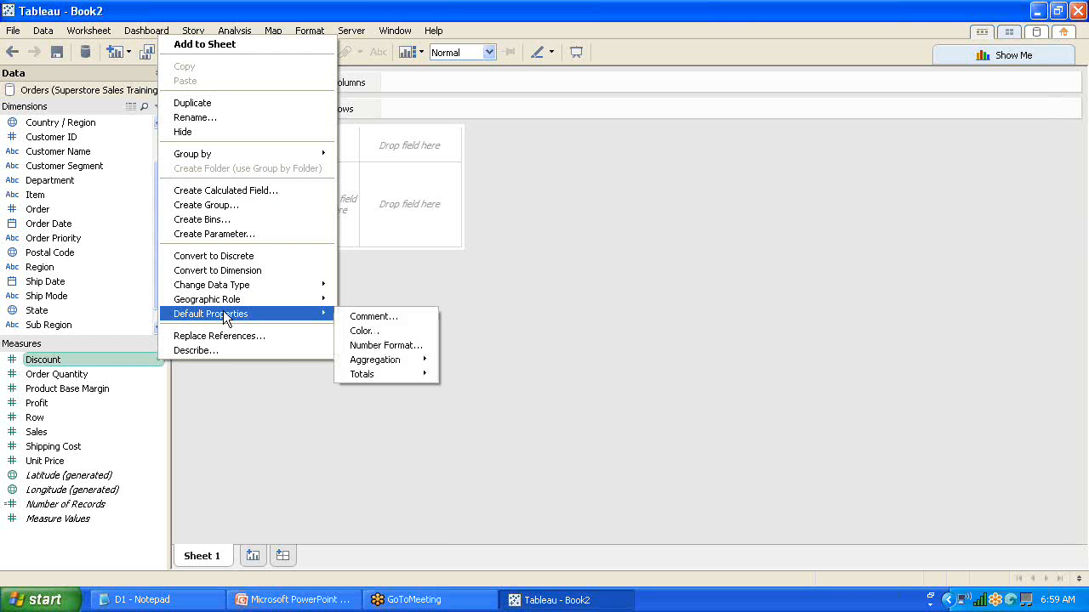
pyautogui.click(403, 319)
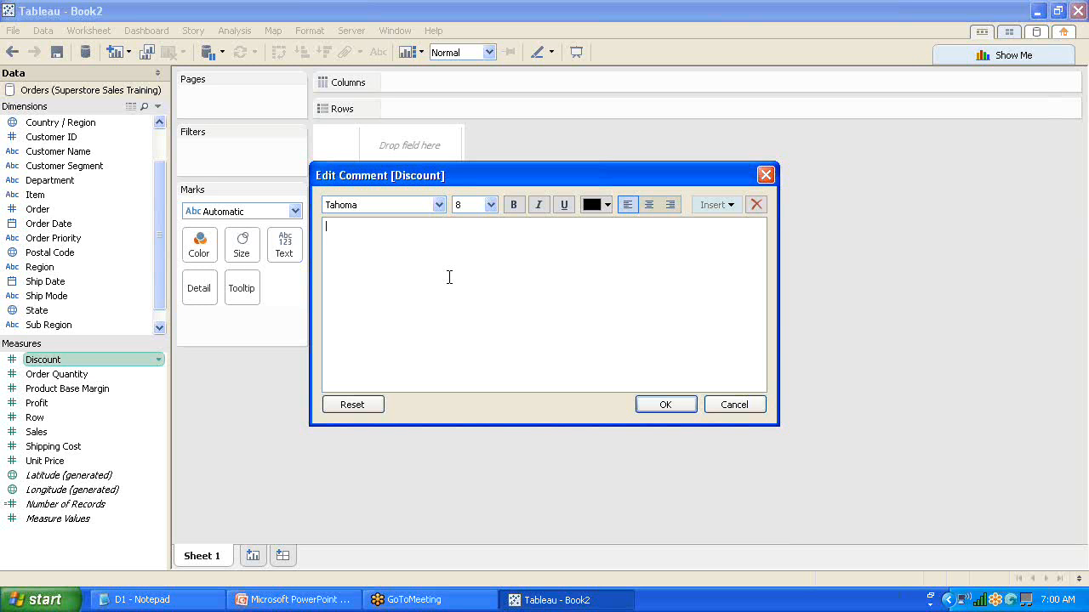
pyautogui.write('Average Discount')
pyautogui.click(668, 408)
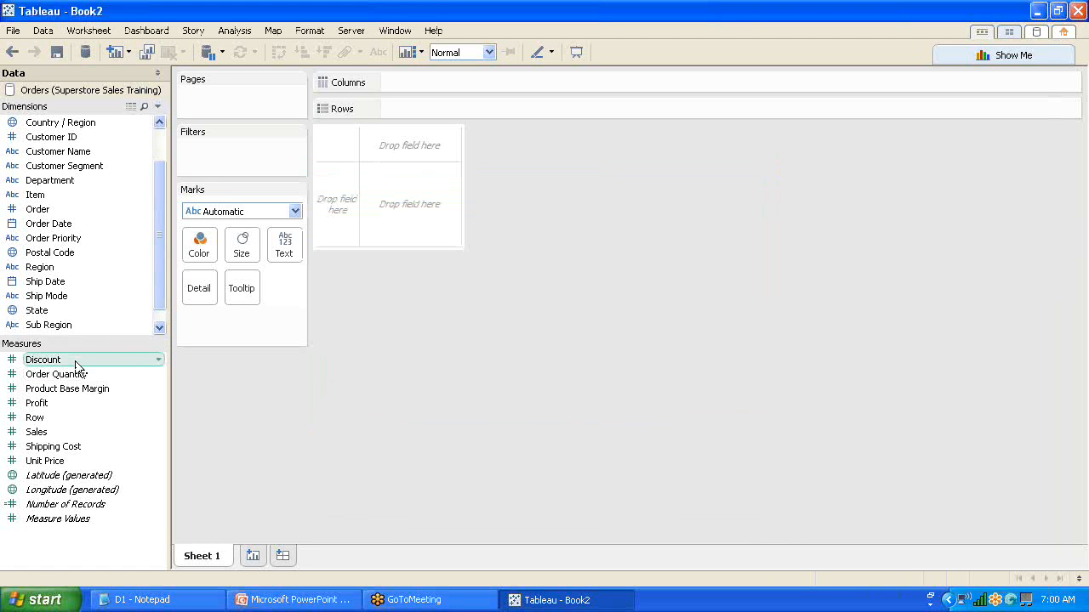
pyautogui.moveTo(75, 362)
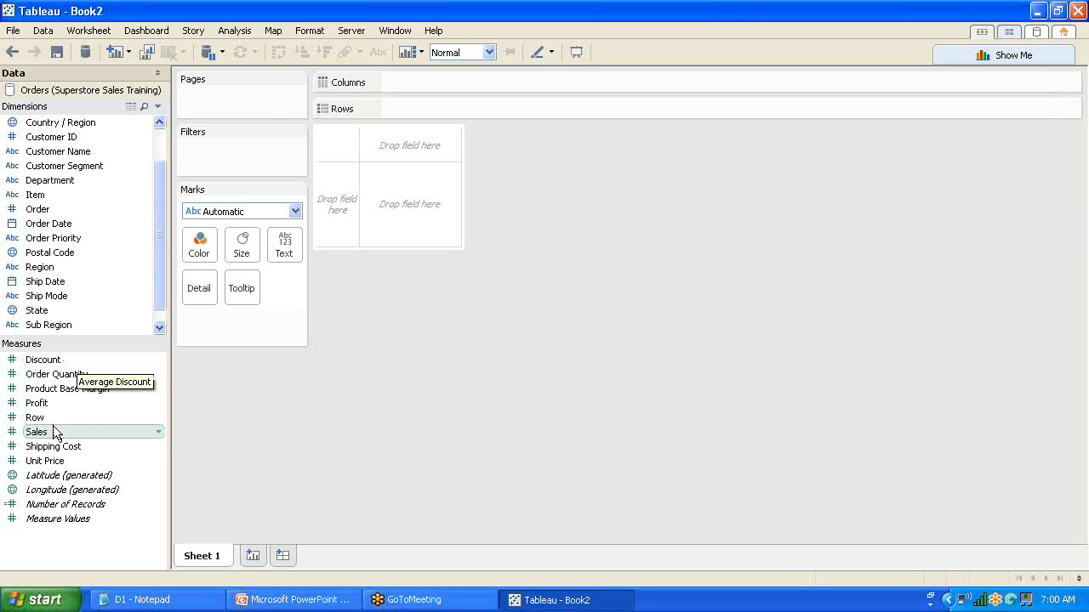
pyautogui.moveTo(53, 433); pyautogui.dragTo(93, 438)
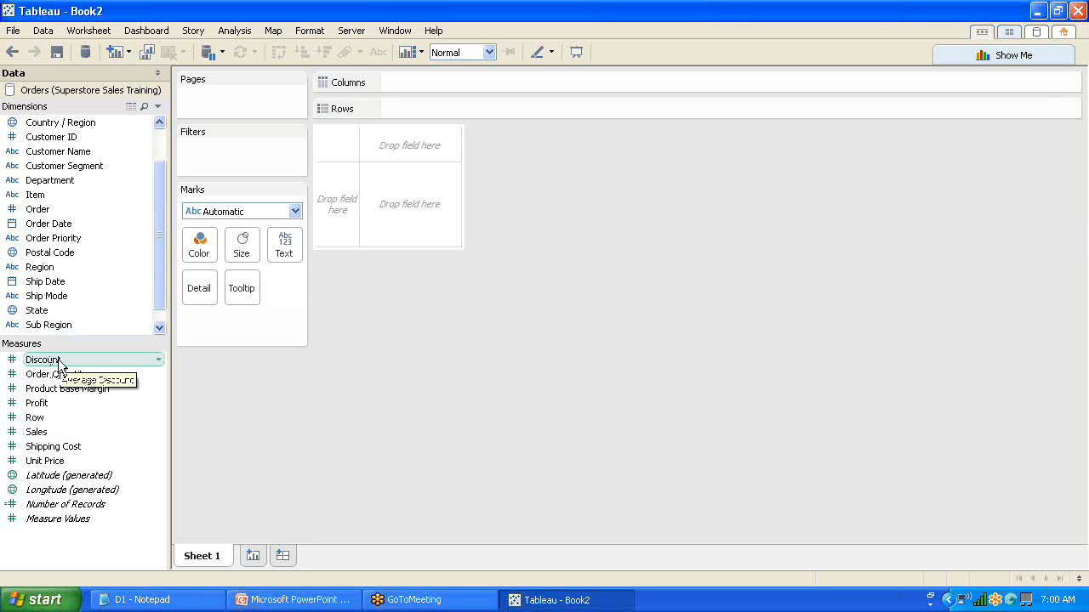
# Set the Discount measure's default number format to Percentage and adjust its decimal places
pyautogui.click(161, 358)
pyautogui.moveTo(227, 314)
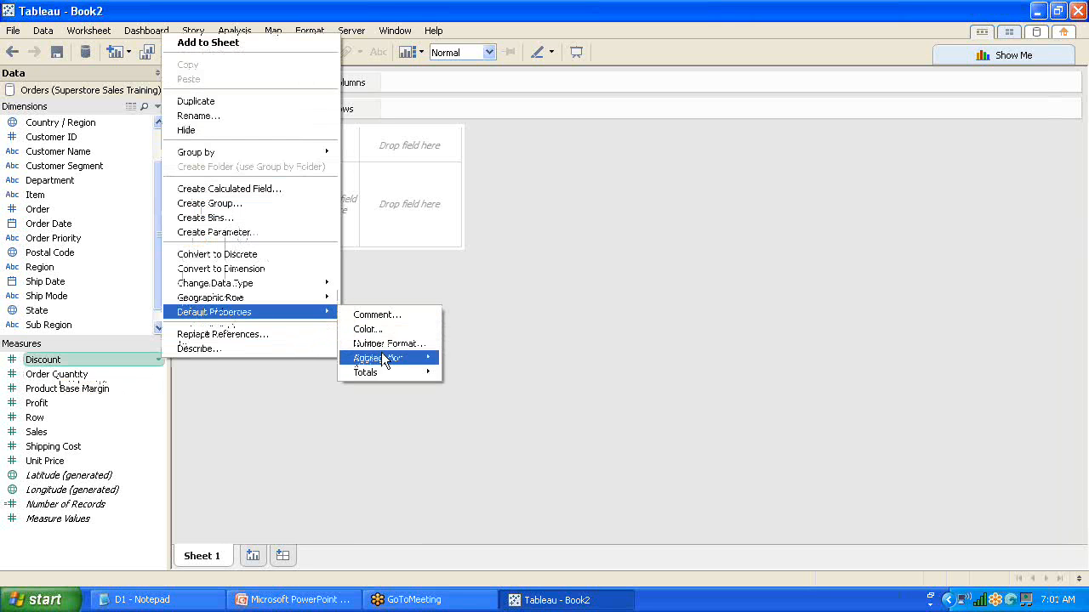
pyautogui.moveTo(384, 361)
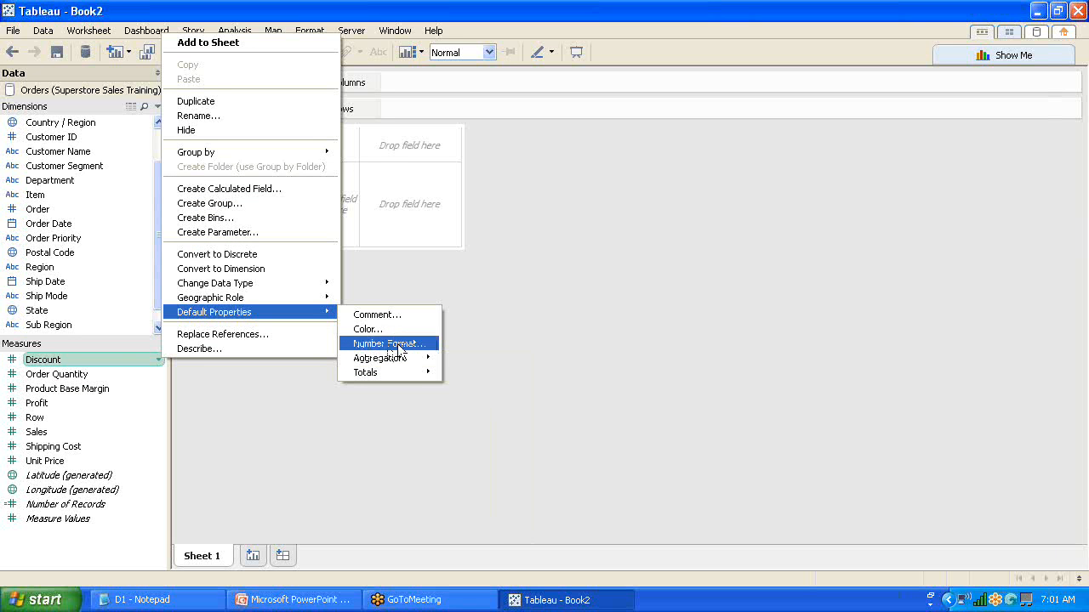
pyautogui.click(398, 345)
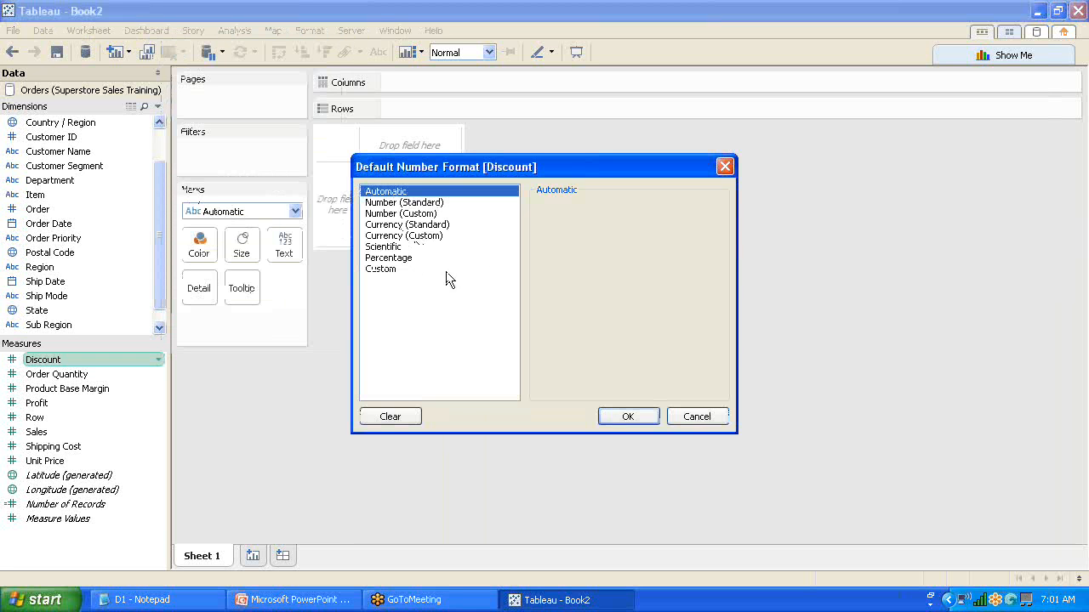
pyautogui.click(391, 257)
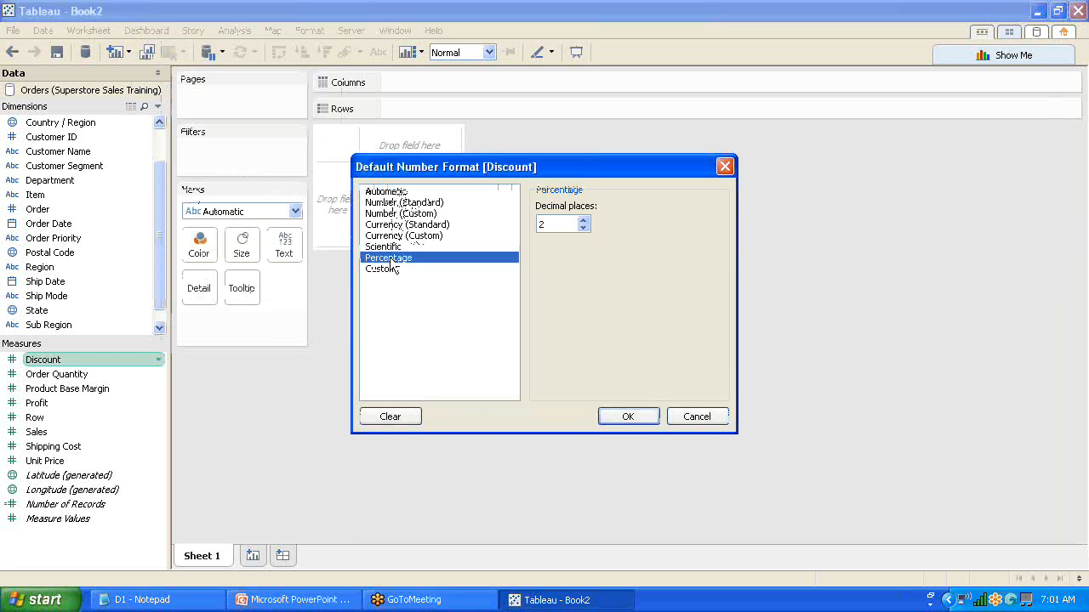
pyautogui.moveTo(548, 222); pyautogui.dragTo(543, 222)
pyautogui.click(584, 222)
pyautogui.click(629, 417)
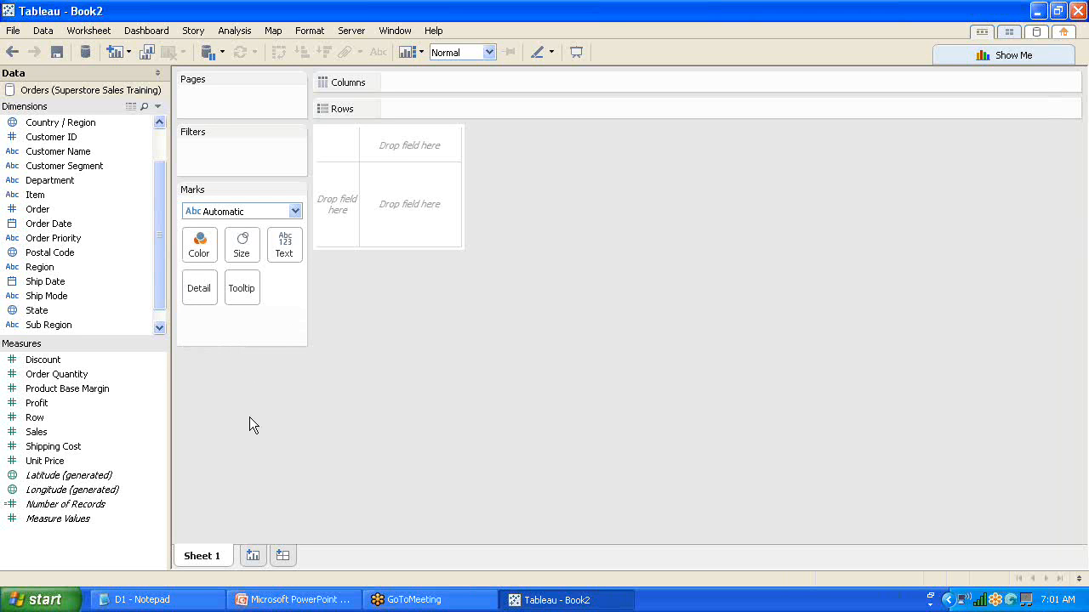
# Add the word "Percentage" to the Discount measure's default comment
pyautogui.click(158, 361)
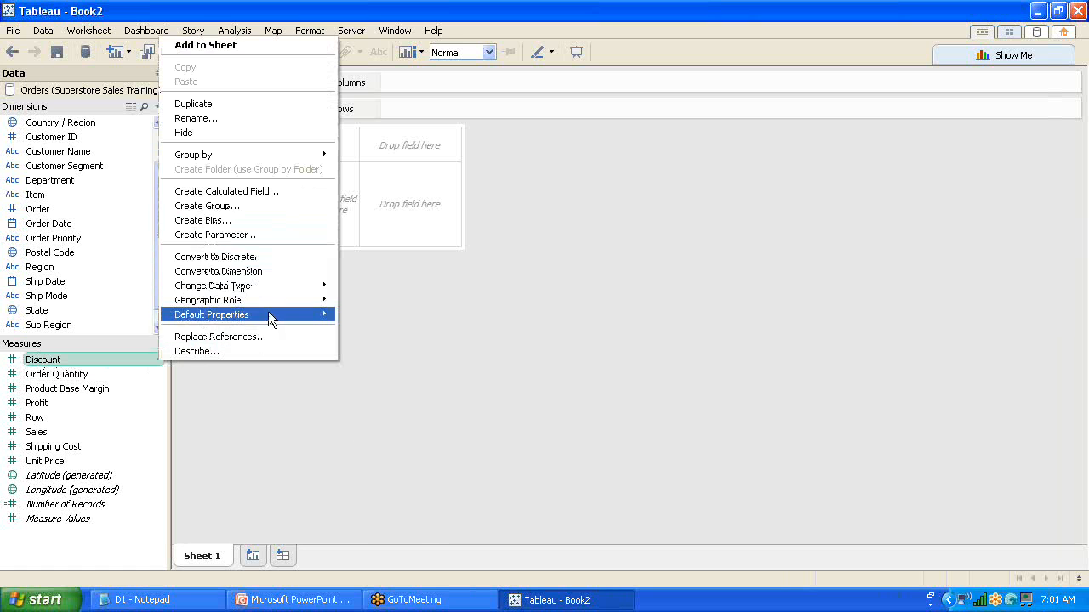
pyautogui.moveTo(270, 316)
pyautogui.click(398, 315)
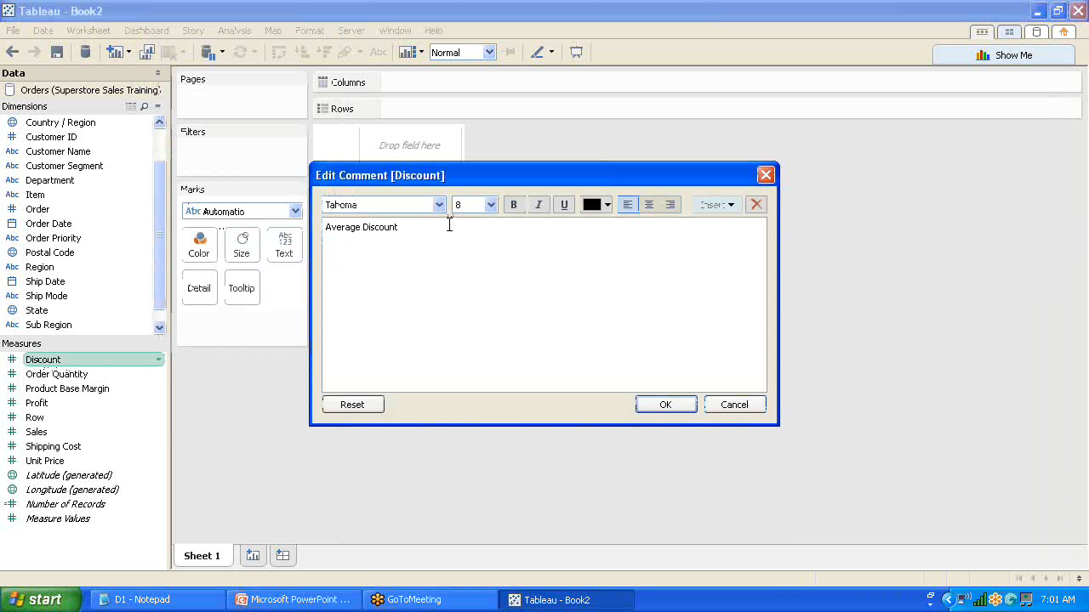
pyautogui.write('Percentage')
pyautogui.click(676, 398)
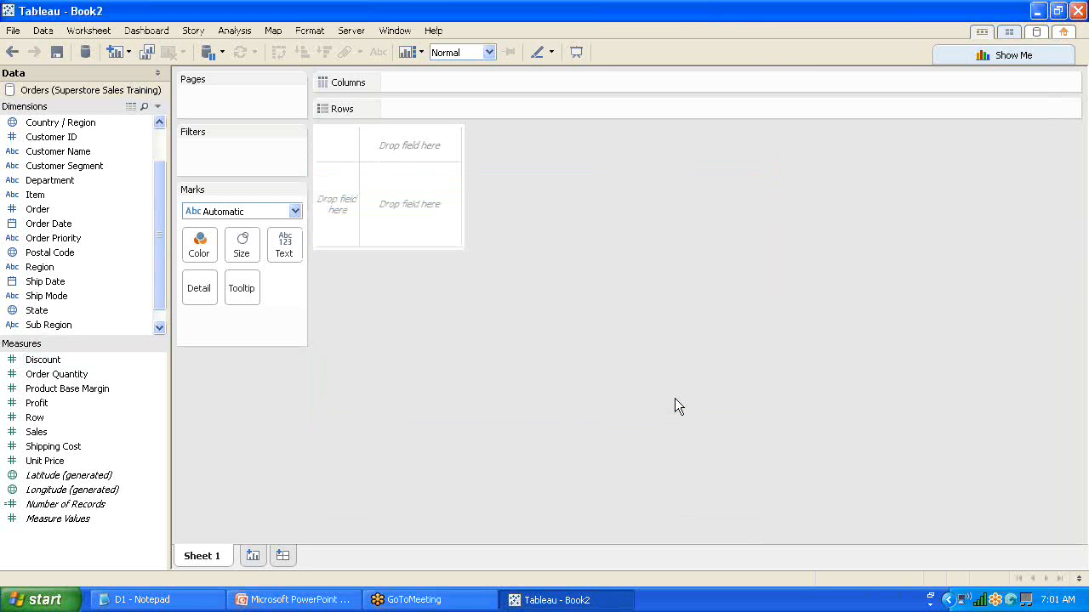
# Add the Orders data source to the saved data sources as My Superstore, replacing the existing file
pyautogui.rightClick(86, 92)
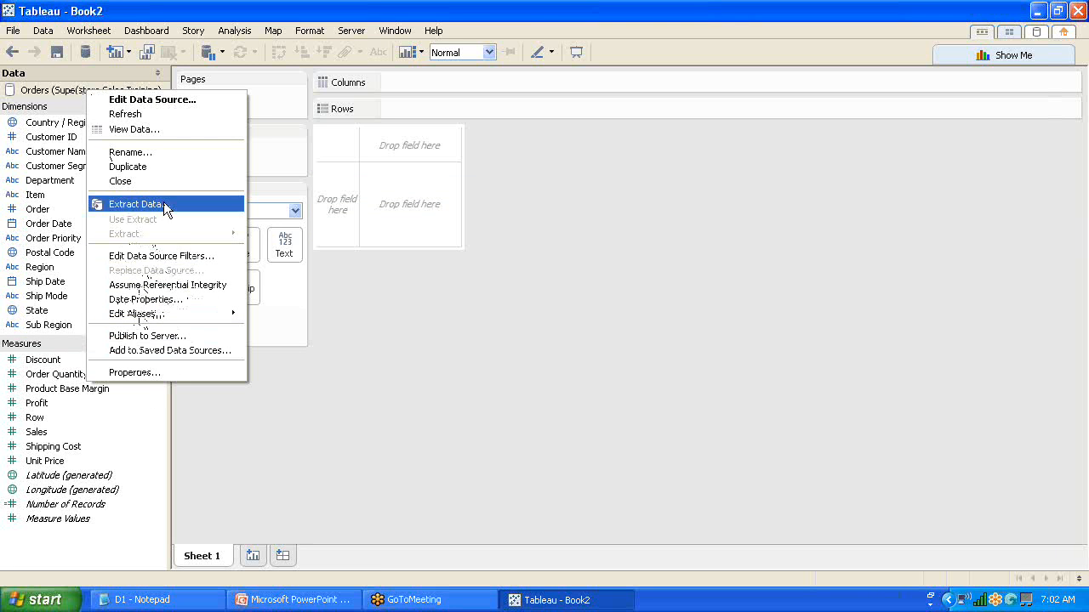
pyautogui.click(165, 350)
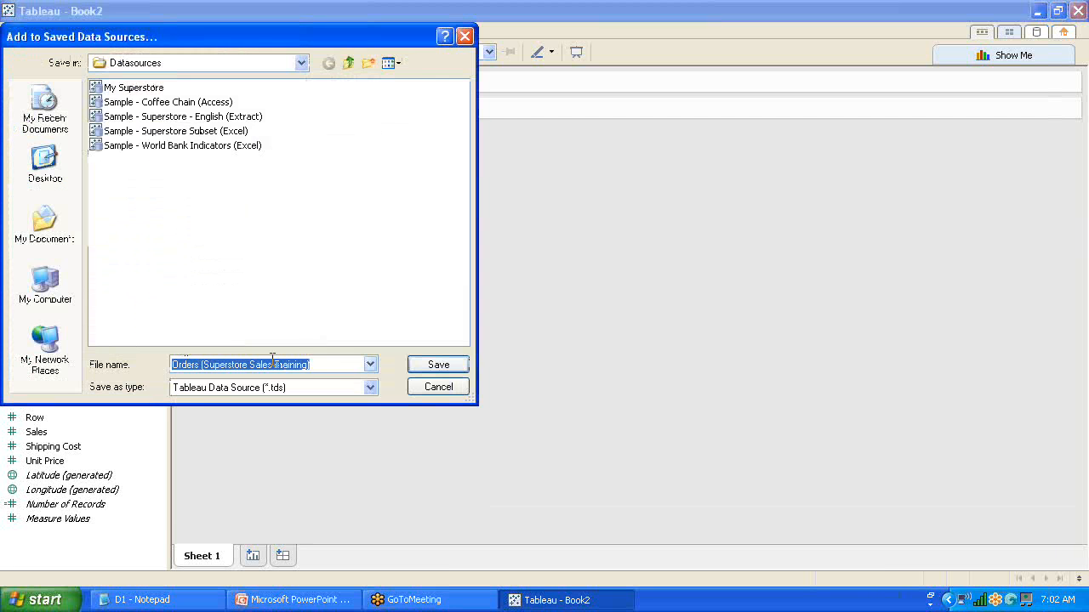
pyautogui.click(151, 88)
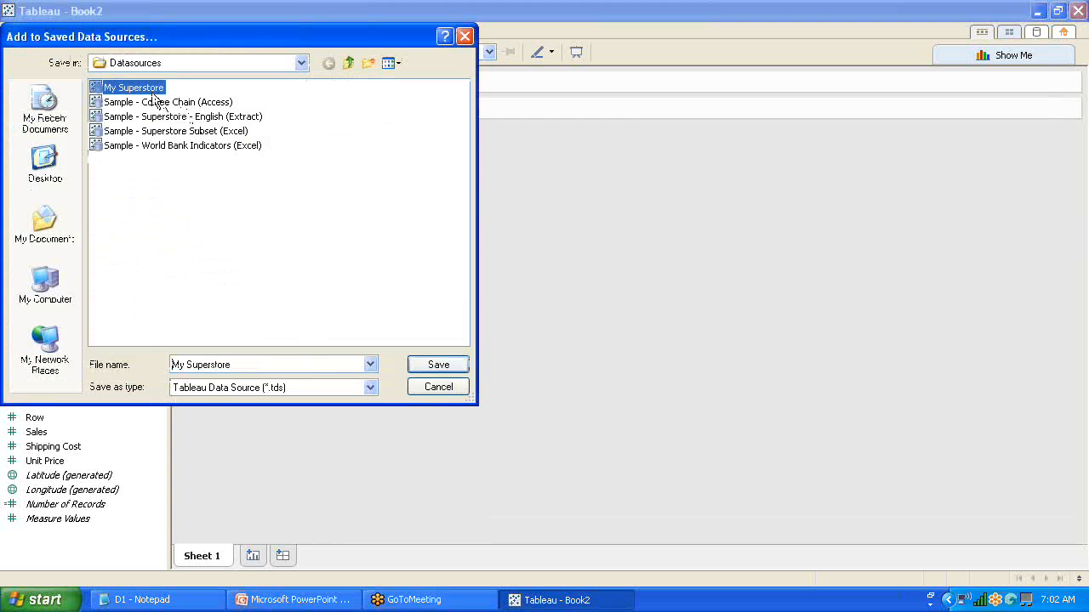
pyautogui.click(436, 364)
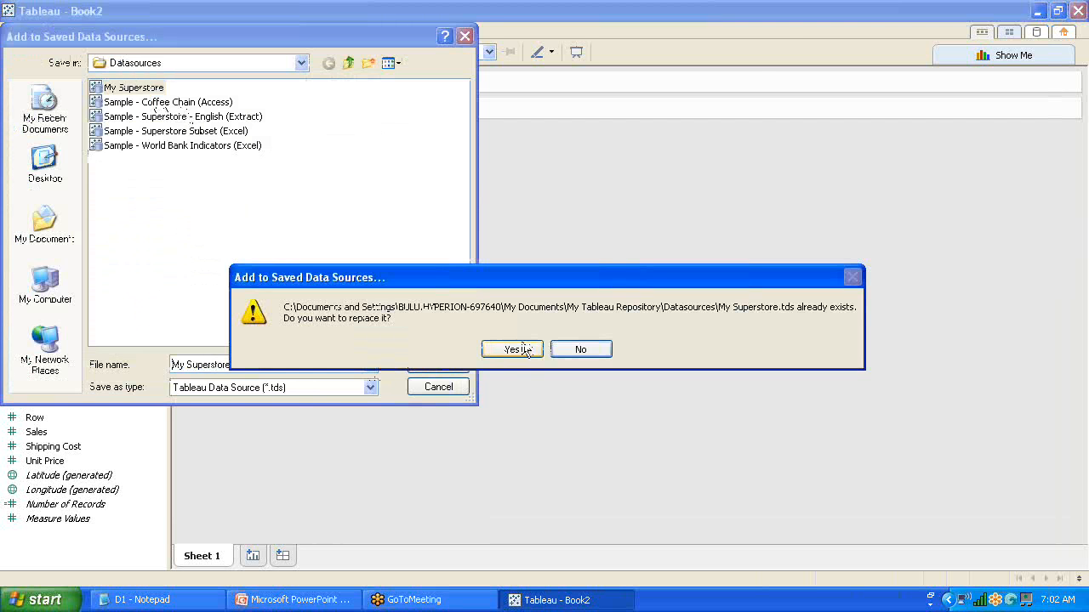
pyautogui.click(514, 352)
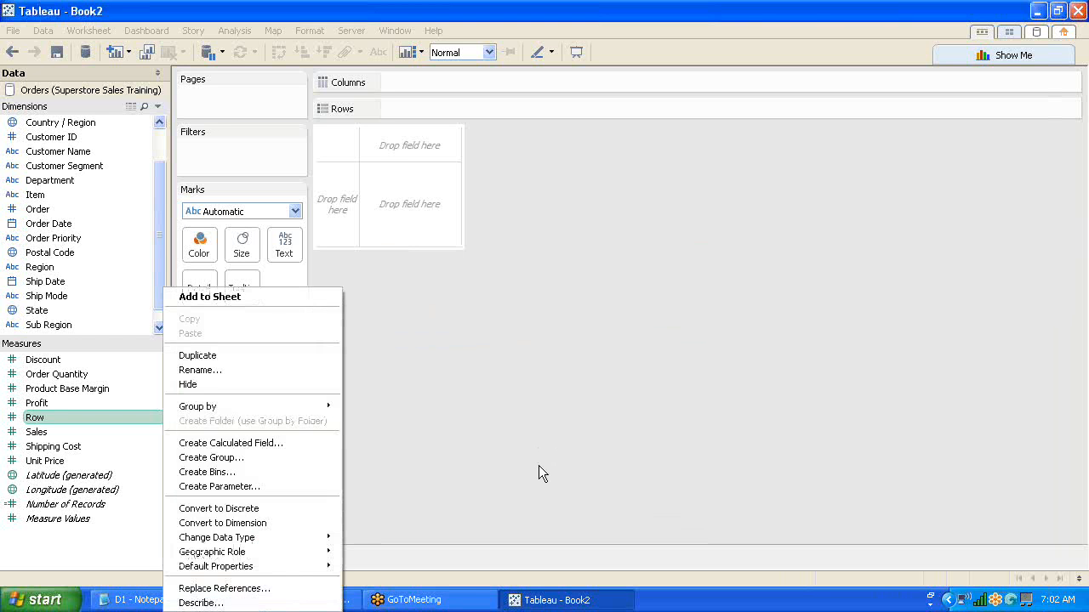
# View the default aggregation options of the Row measure without choosing one
pyautogui.moveTo(323, 566)
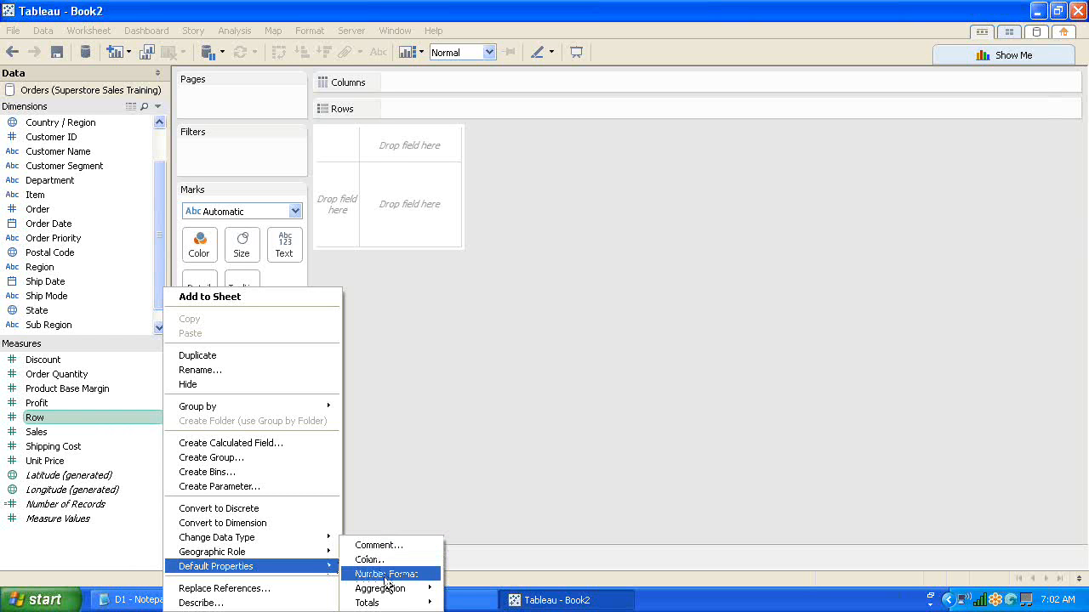
pyautogui.moveTo(398, 595)
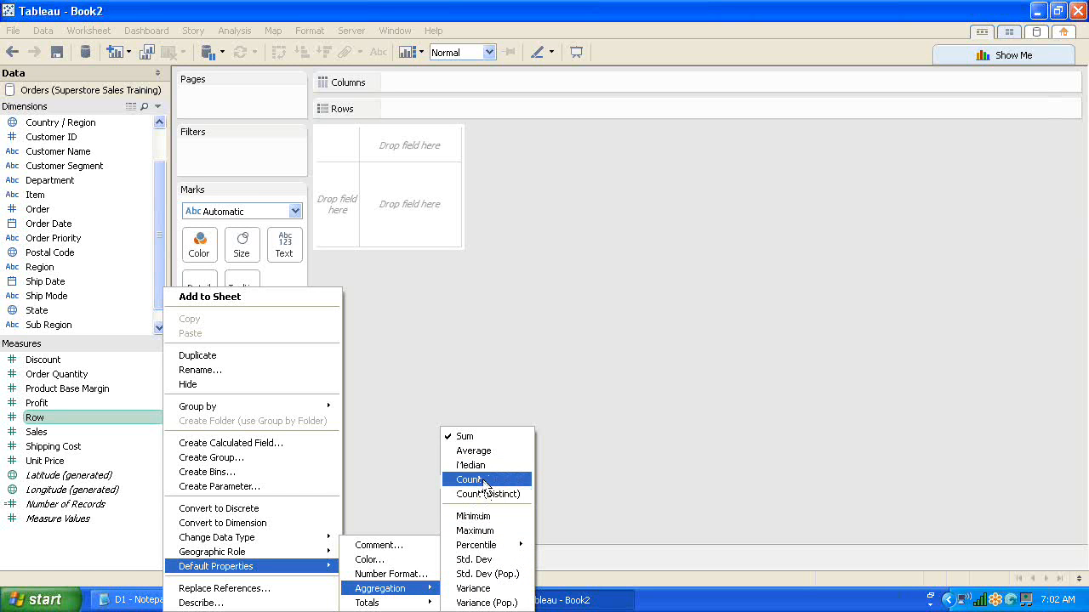
pyautogui.click(485, 482)
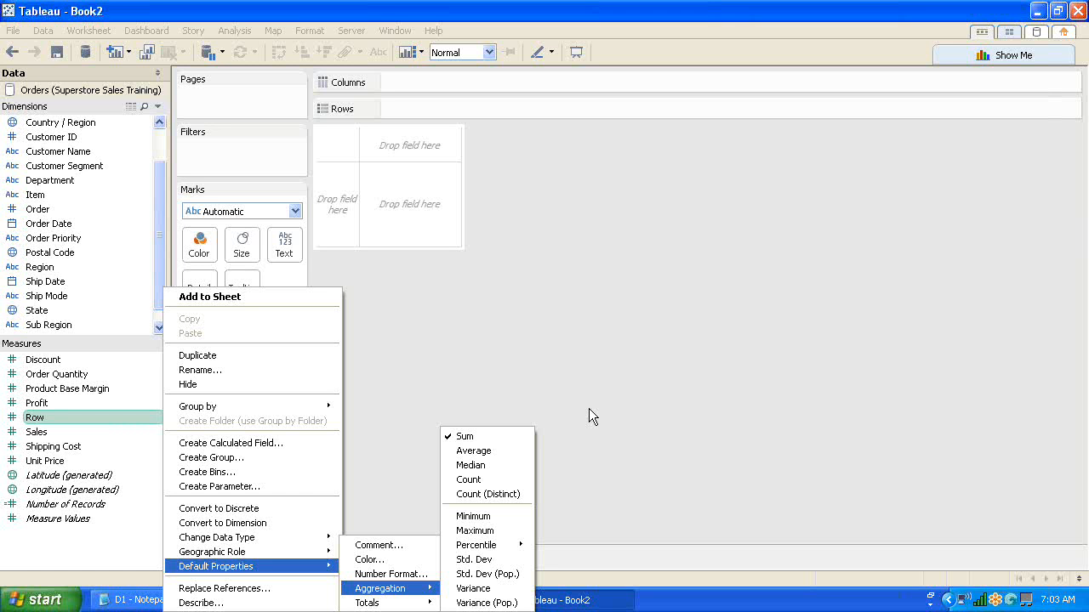
pyautogui.click(619, 283)
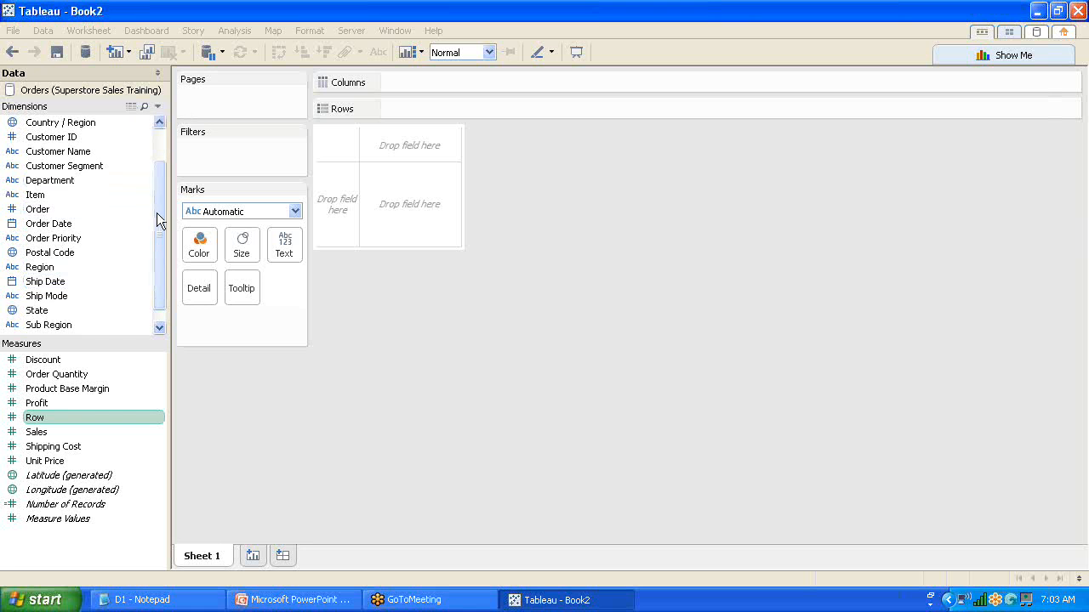
pyautogui.moveTo(157, 214); pyautogui.dragTo(170, 168)
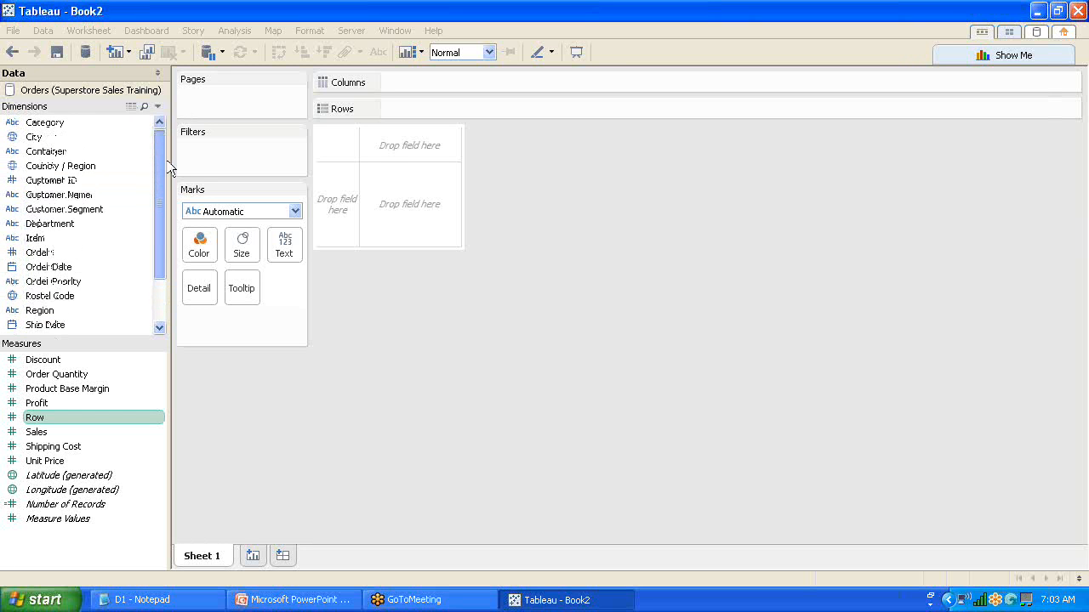
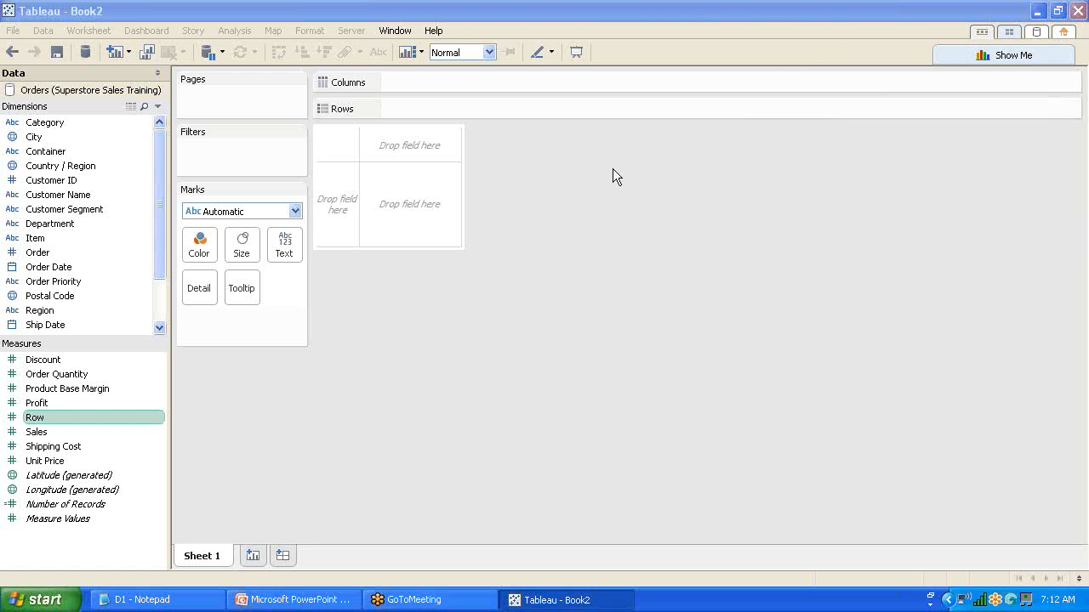
# View the file types available for adding the Orders data source to the saved data sources, and cancel without saving
pyautogui.rightClick(114, 89)
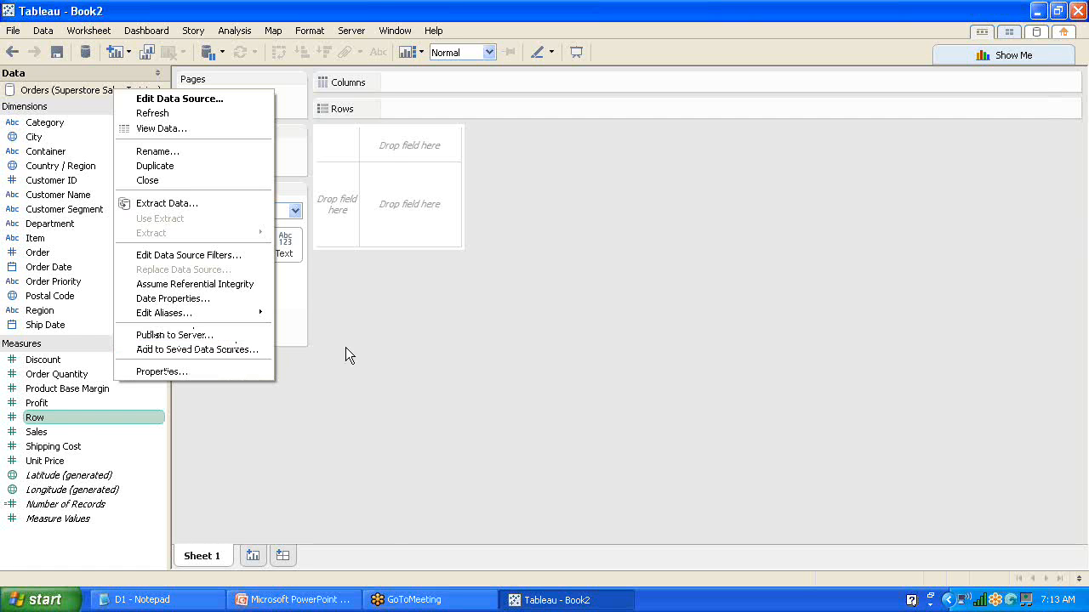
pyautogui.click(204, 349)
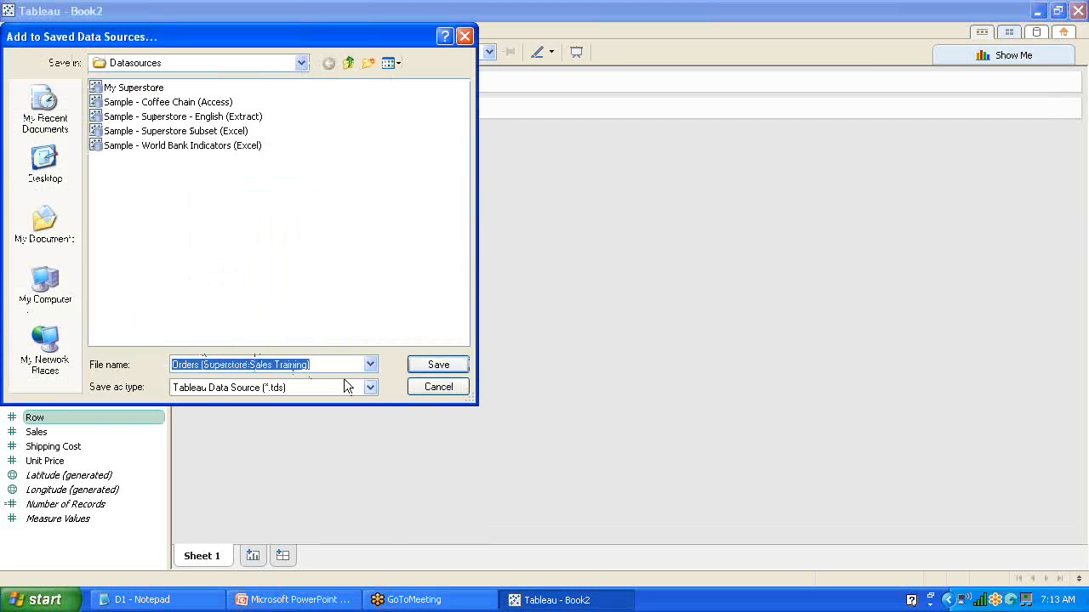
pyautogui.click(370, 388)
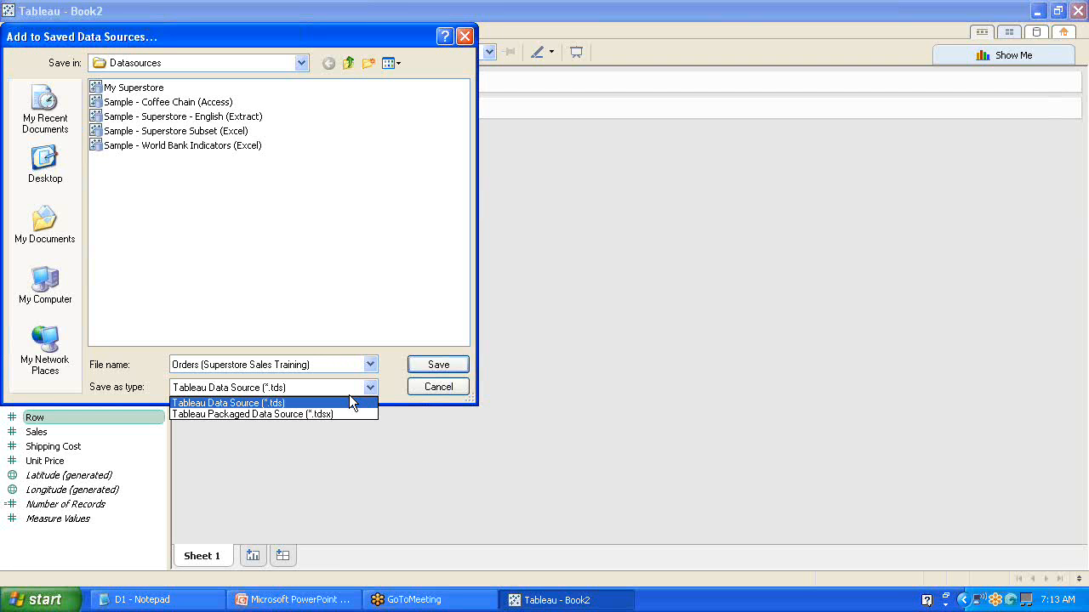
pyautogui.click(466, 38)
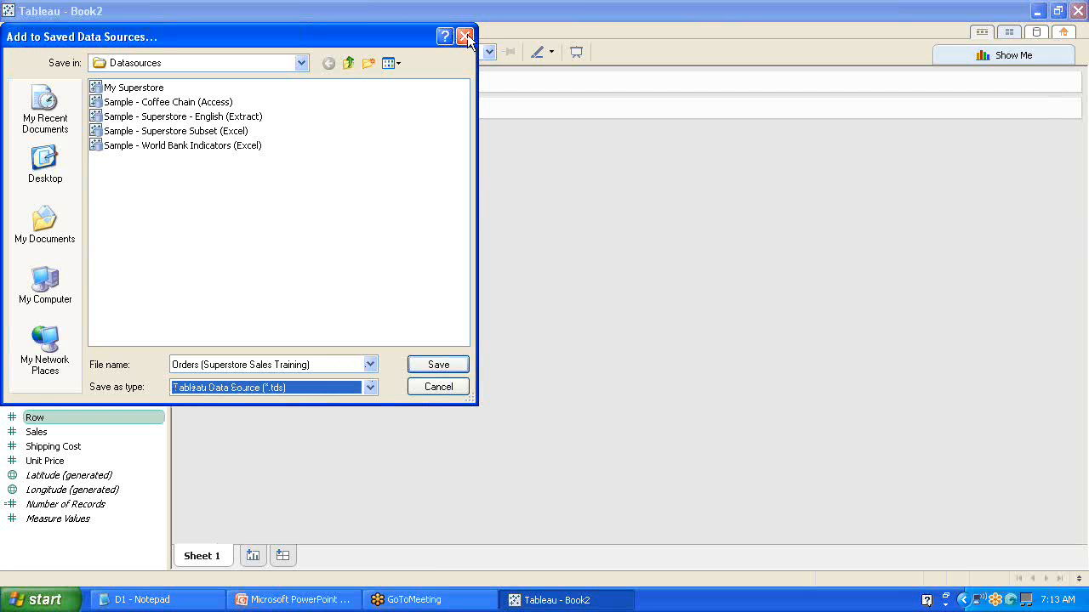
pyautogui.click(466, 37)
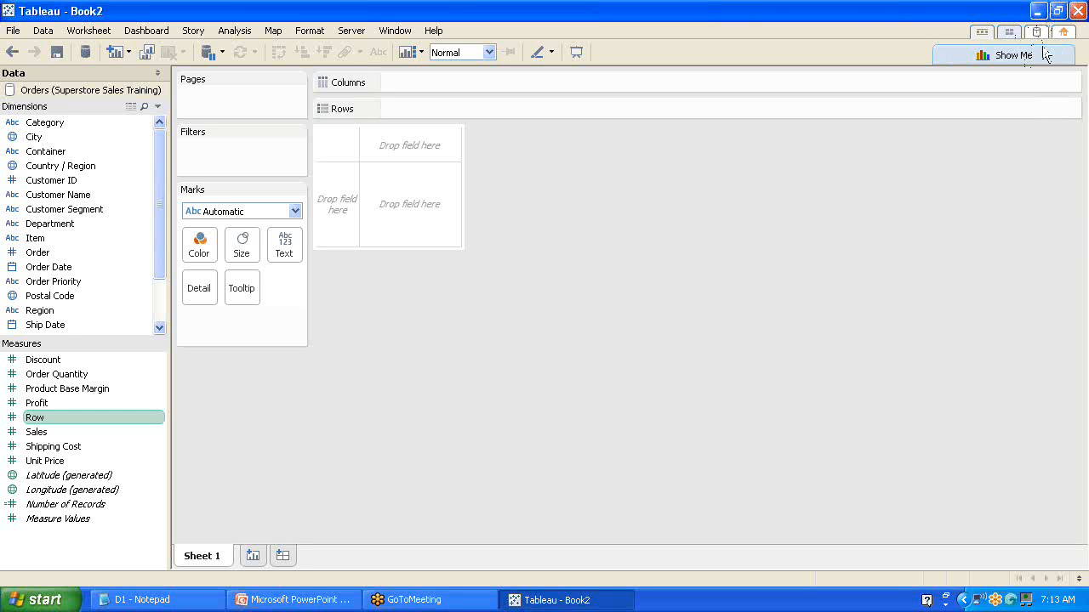
# Restart Tableau 8.2 without saving the workbook and connect to the My Superstore saved data source
pyautogui.click(1080, 12)
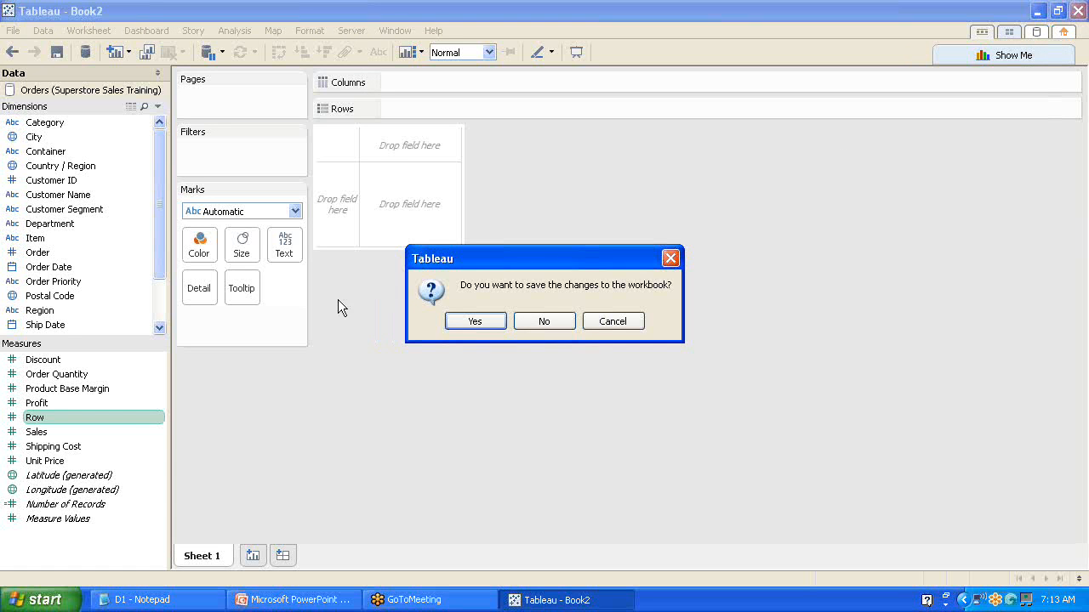
pyautogui.click(545, 323)
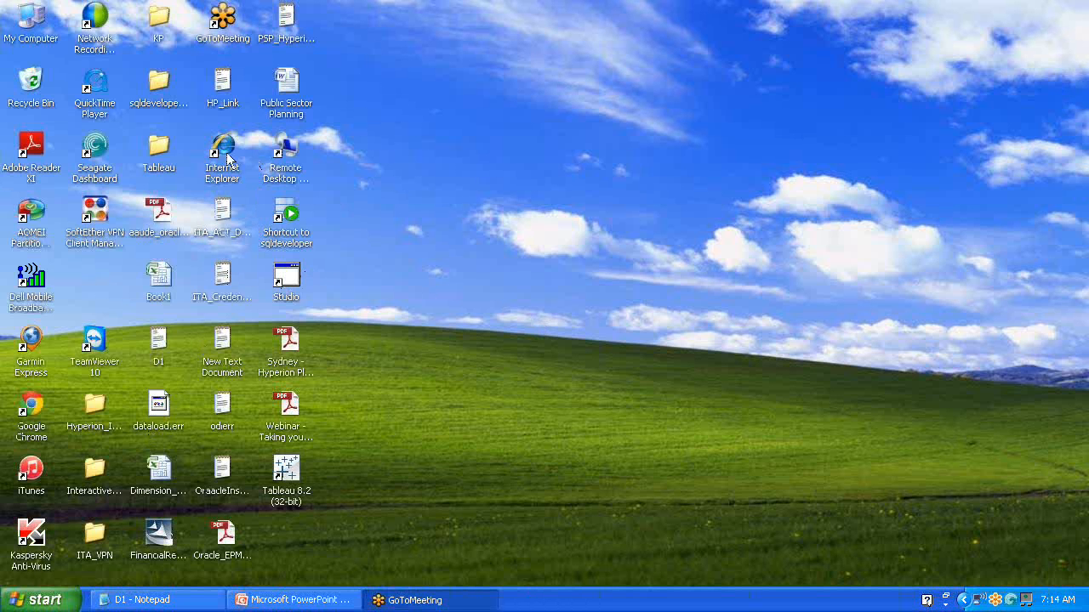
pyautogui.doubleClick(290, 479)
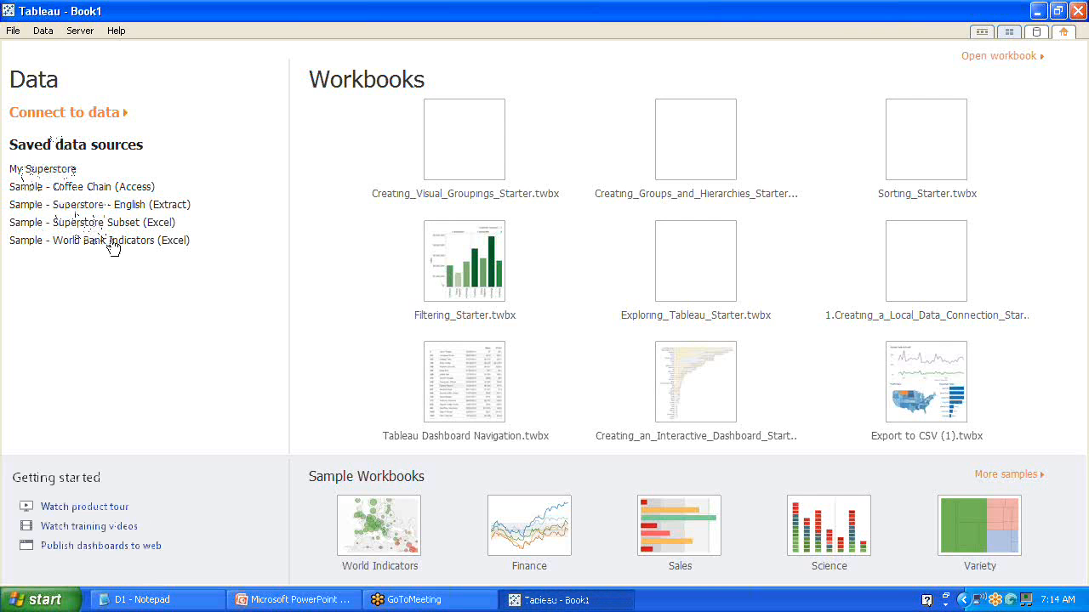
pyautogui.click(47, 174)
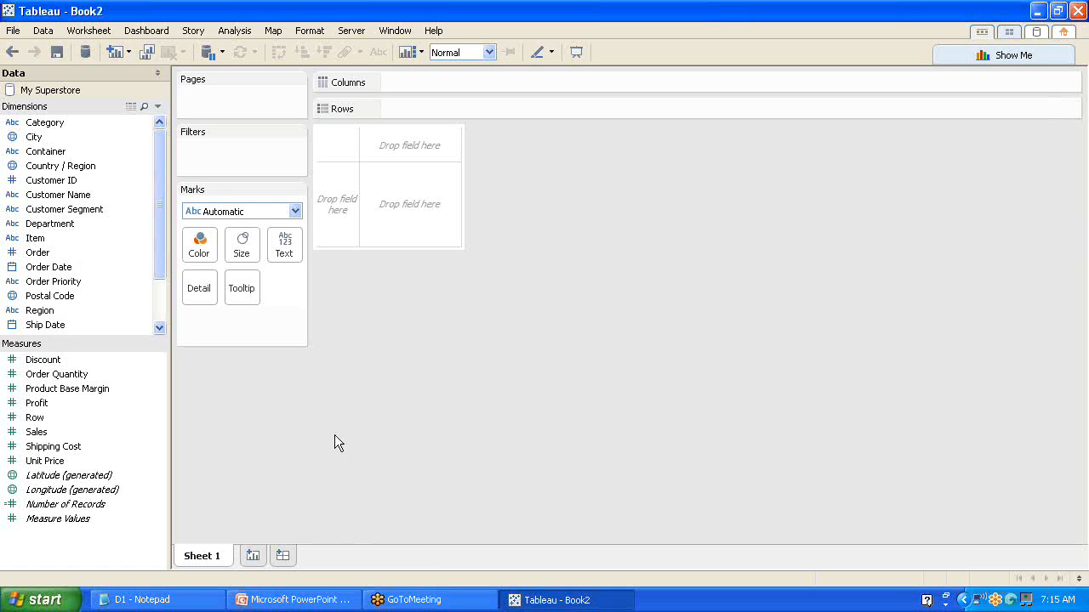
# Add a second worksheet to the workbook
pyautogui.doubleClick(205, 554)
pyautogui.click(252, 554)
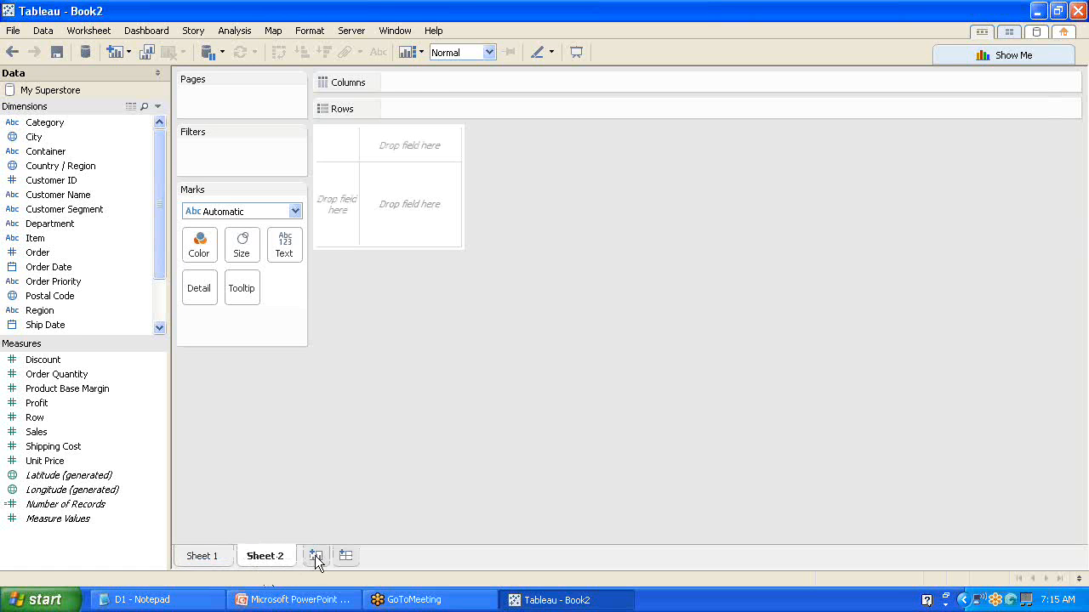
# Add a third and a fourth worksheet to the workbook
pyautogui.click(315, 556)
pyautogui.click(379, 557)
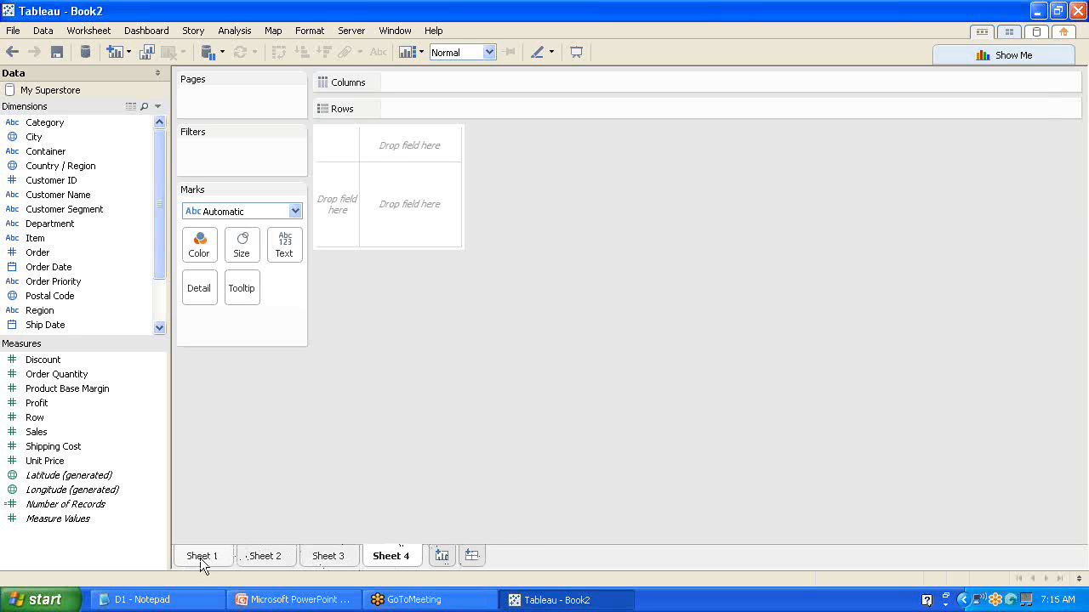
# Delete the worksheets Sheet 4, Sheet 3 and Sheet 2 from the workbook
pyautogui.rightClick(401, 554)
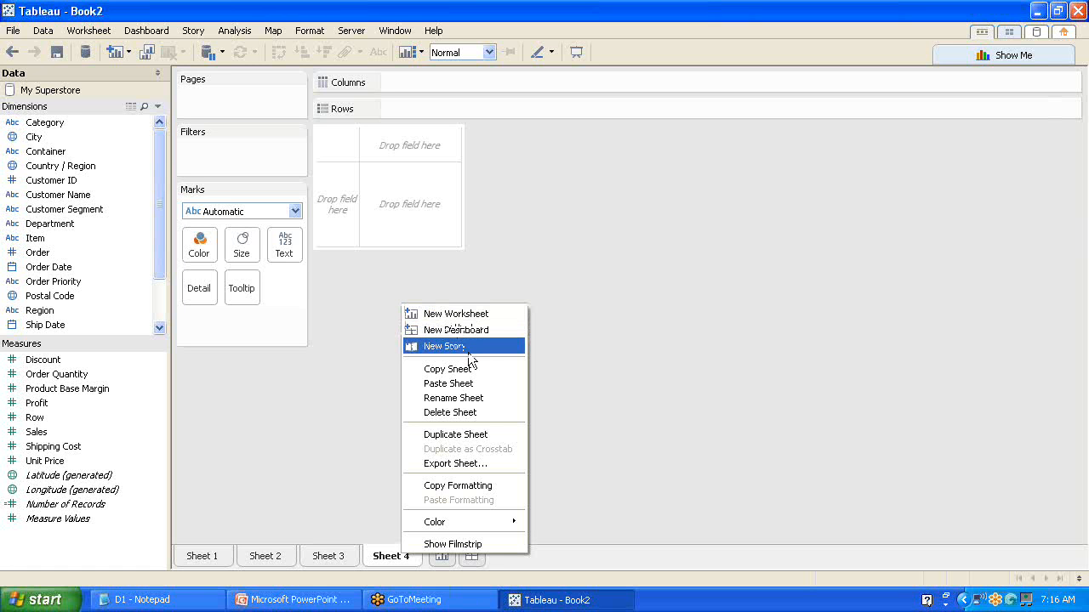
pyautogui.click(457, 414)
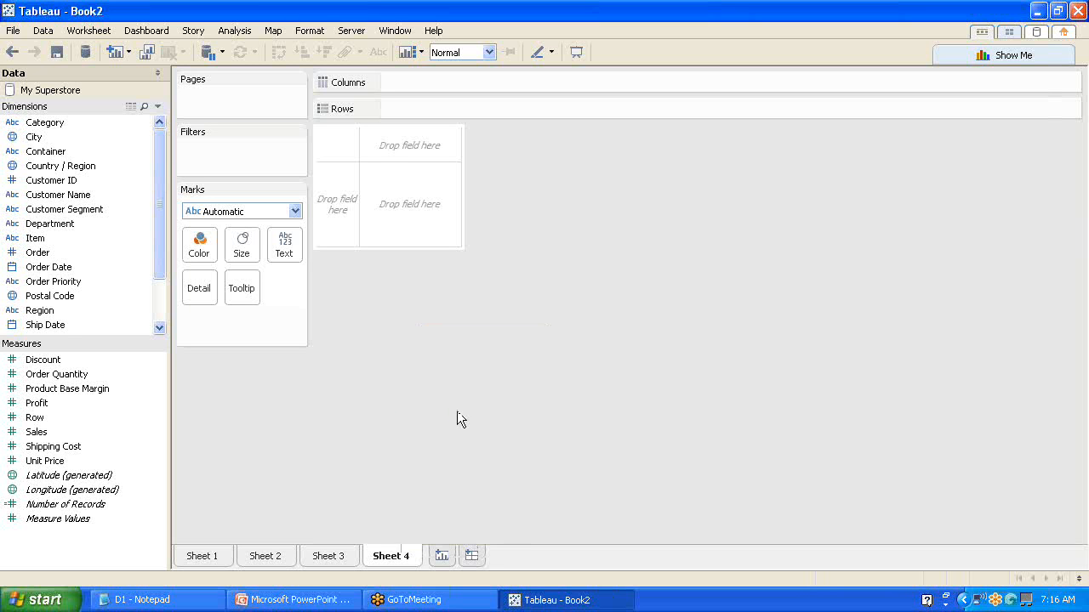
pyautogui.rightClick(330, 562)
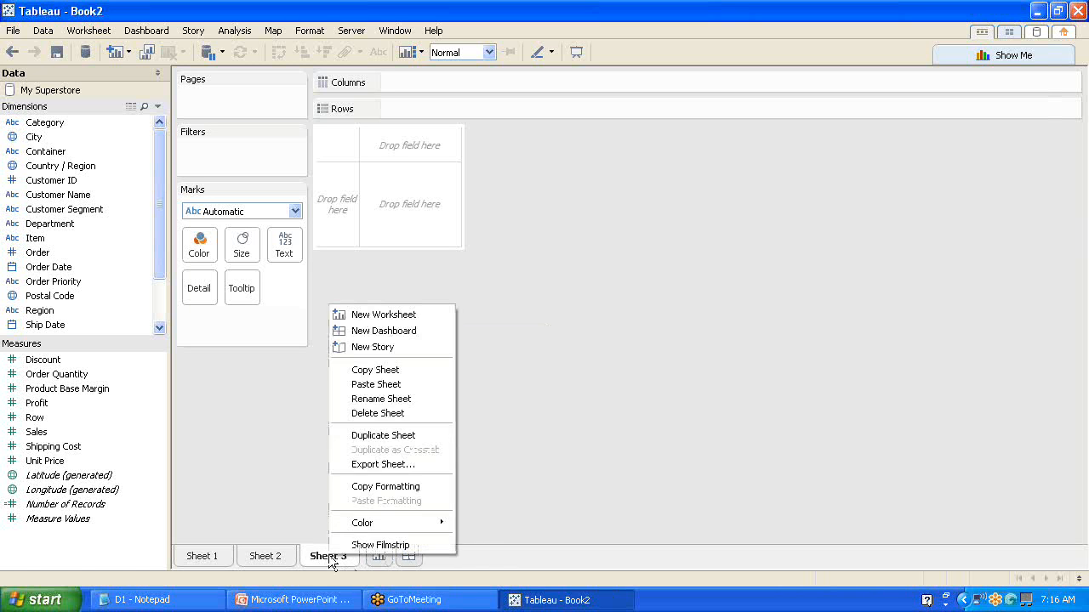
pyautogui.click(389, 413)
pyautogui.rightClick(267, 561)
pyautogui.click(331, 416)
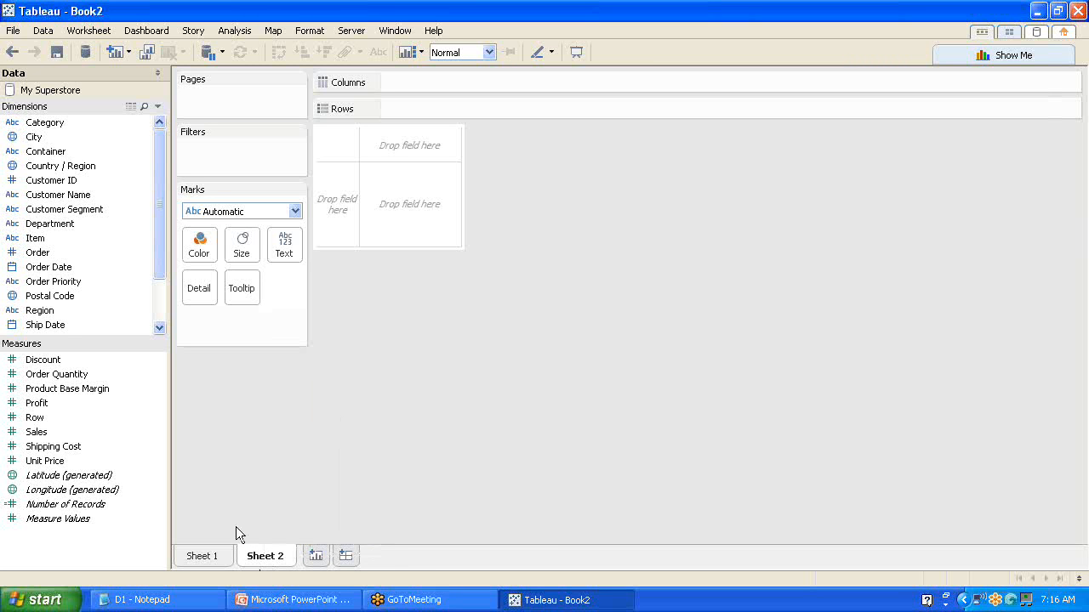
# Rename the Sheet 1 worksheet as Sales
pyautogui.doubleClick(203, 556)
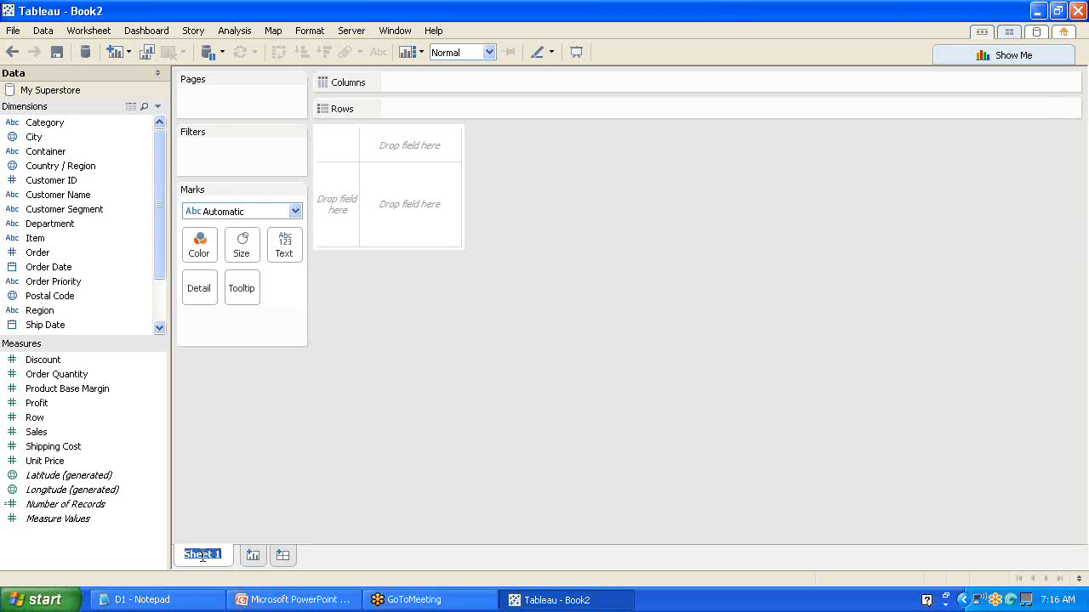
pyautogui.write('Sales')
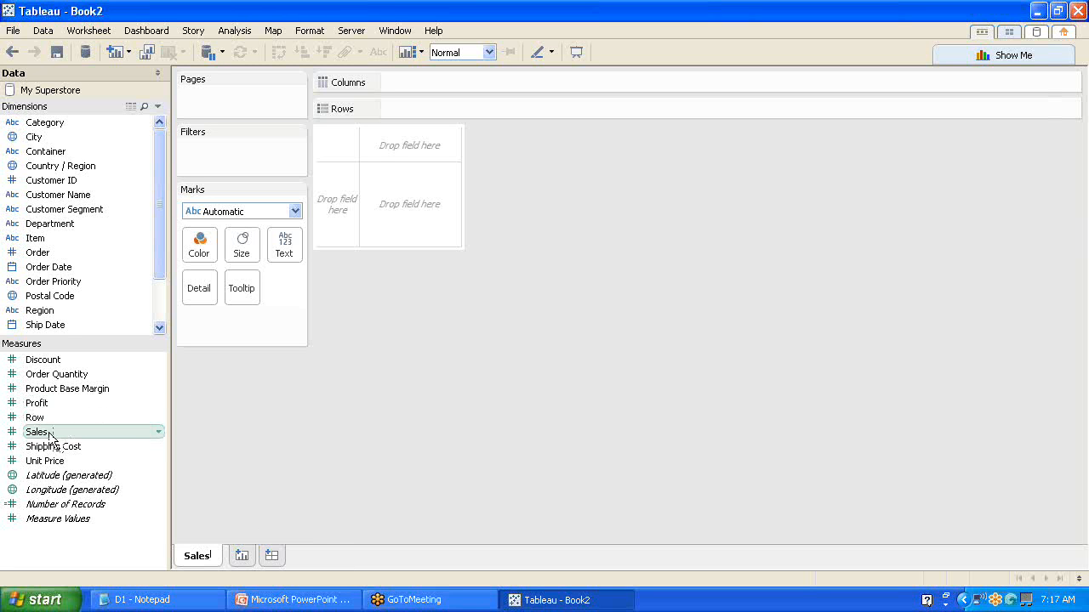
# Build a bar chart with Sales as the columns and Department followed by Category as the rows
pyautogui.moveTo(49, 436); pyautogui.dragTo(418, 88)
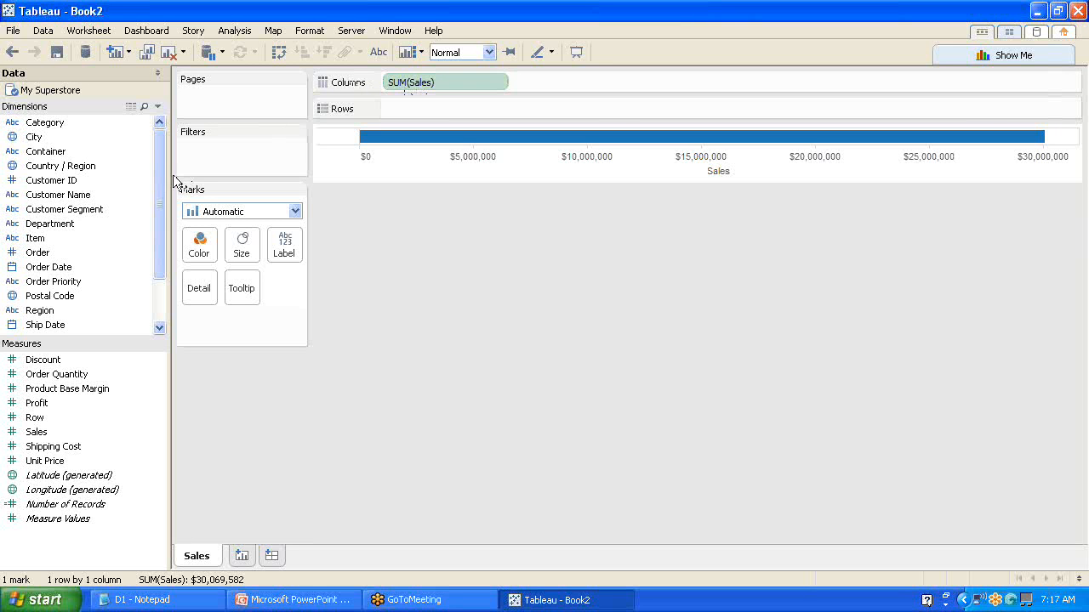
pyautogui.moveTo(160, 182); pyautogui.dragTo(159, 215)
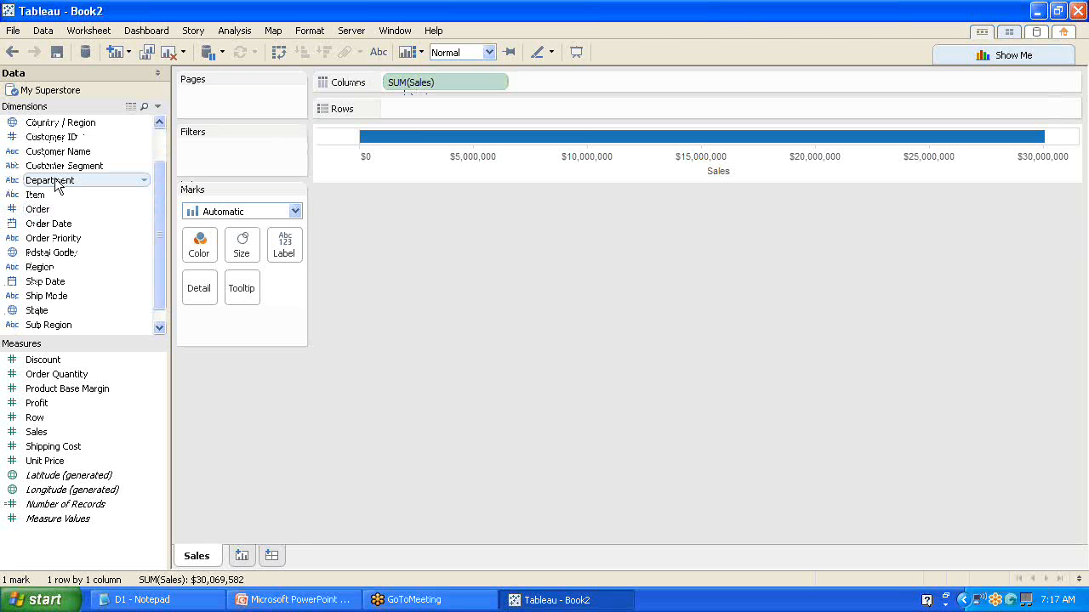
pyautogui.moveTo(57, 185); pyautogui.dragTo(428, 105)
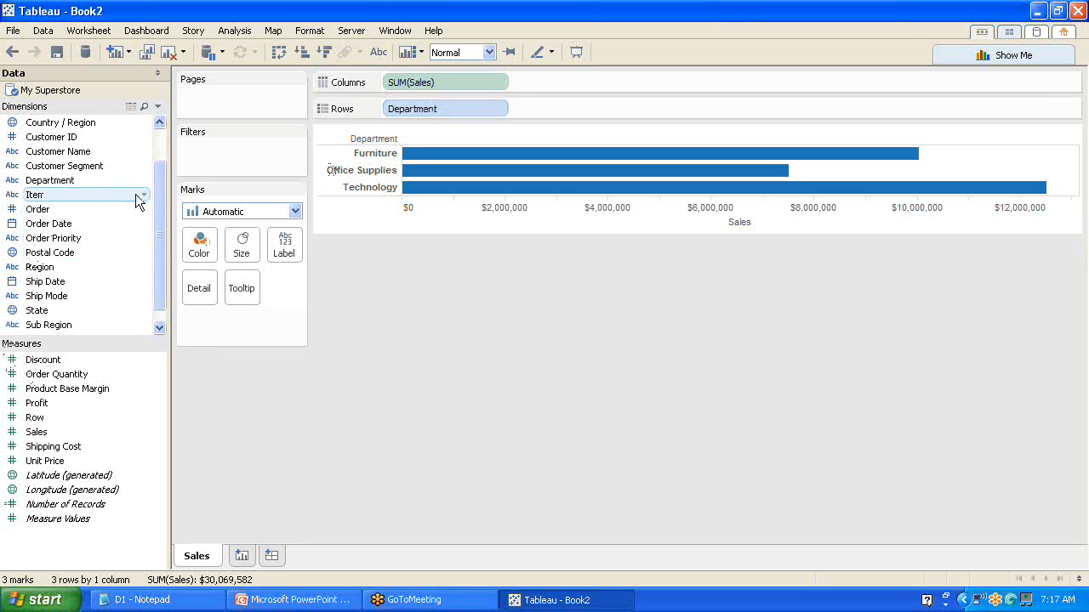
pyautogui.moveTo(160, 175); pyautogui.dragTo(160, 140)
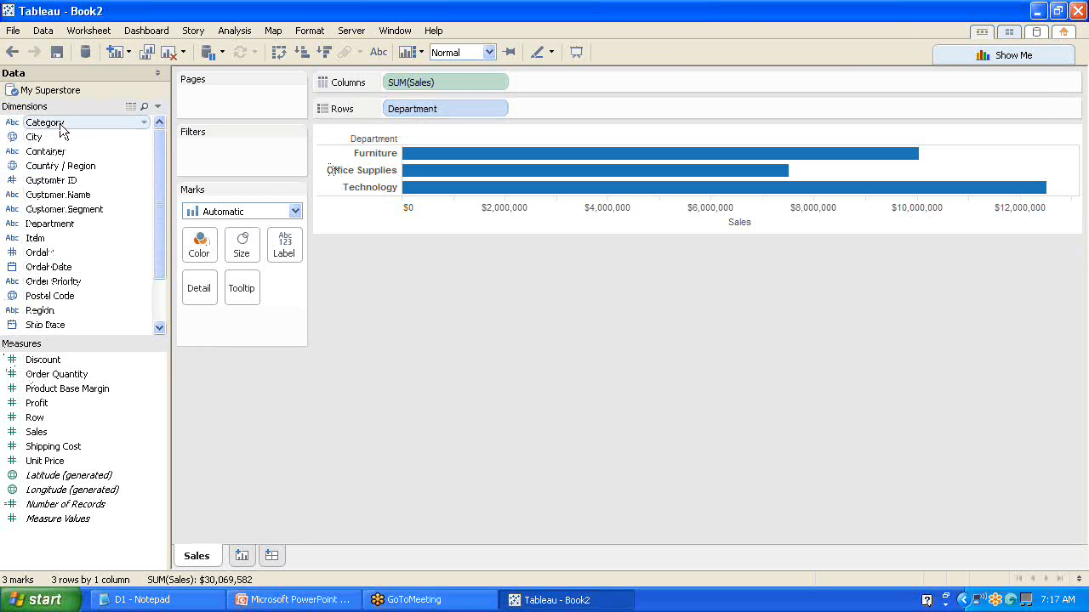
pyautogui.moveTo(59, 126); pyautogui.dragTo(559, 113)
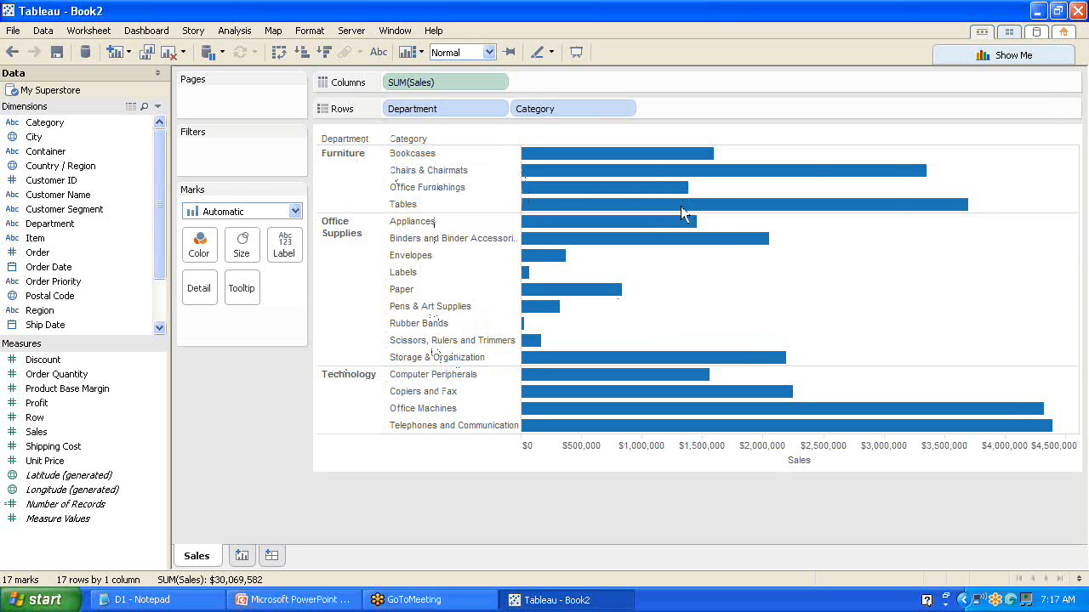
# Filter the chart to keep only the Furniture department, and remove that Department filter again
pyautogui.moveTo(677, 223)
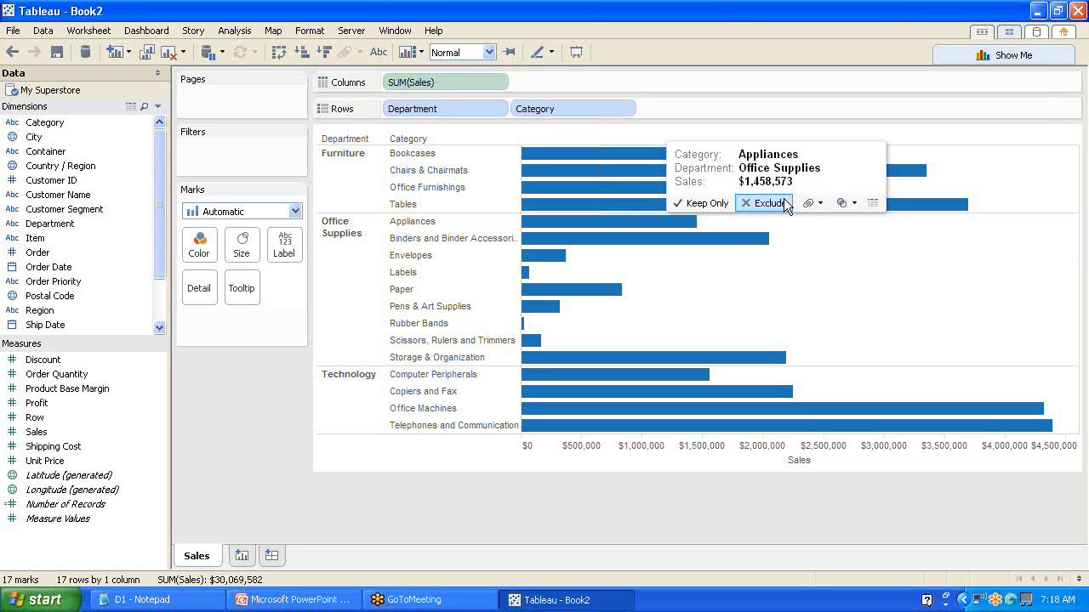
pyautogui.moveTo(318, 146); pyautogui.dragTo(361, 176)
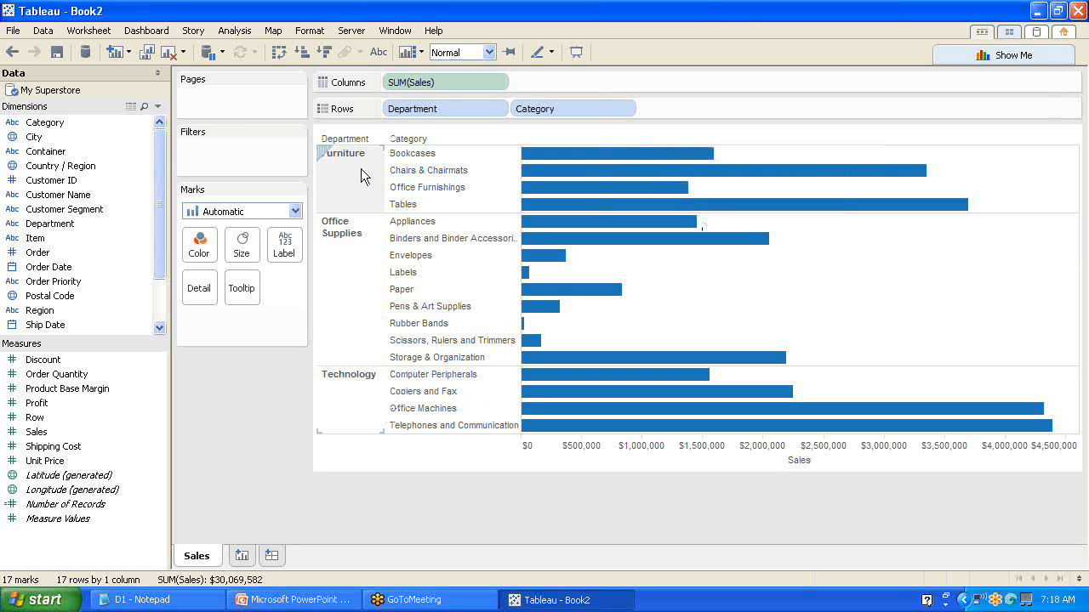
pyautogui.moveTo(361, 176); pyautogui.dragTo(361, 176)
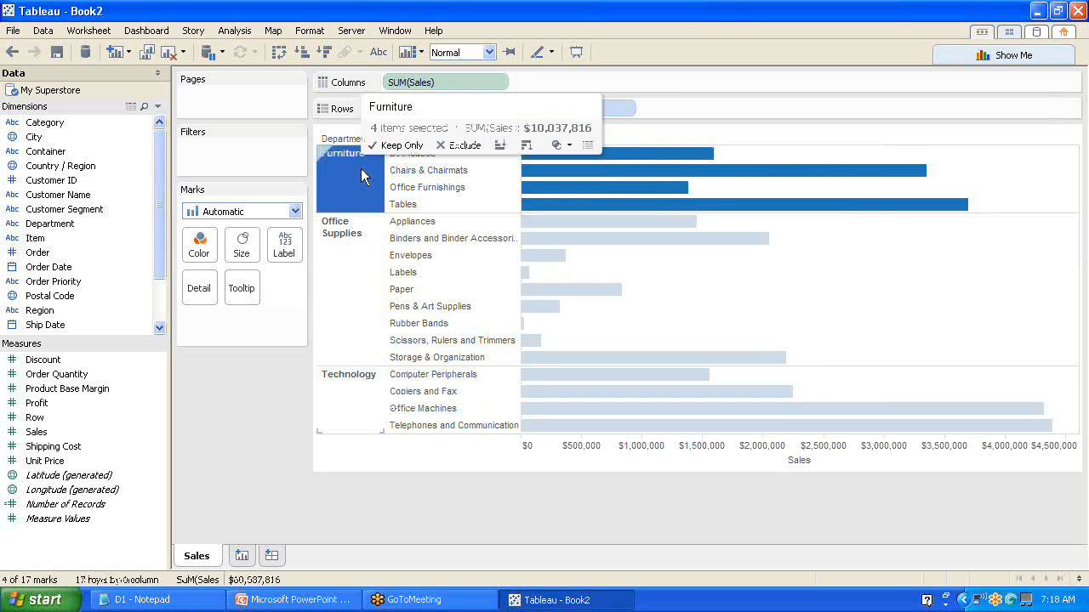
pyautogui.click(414, 147)
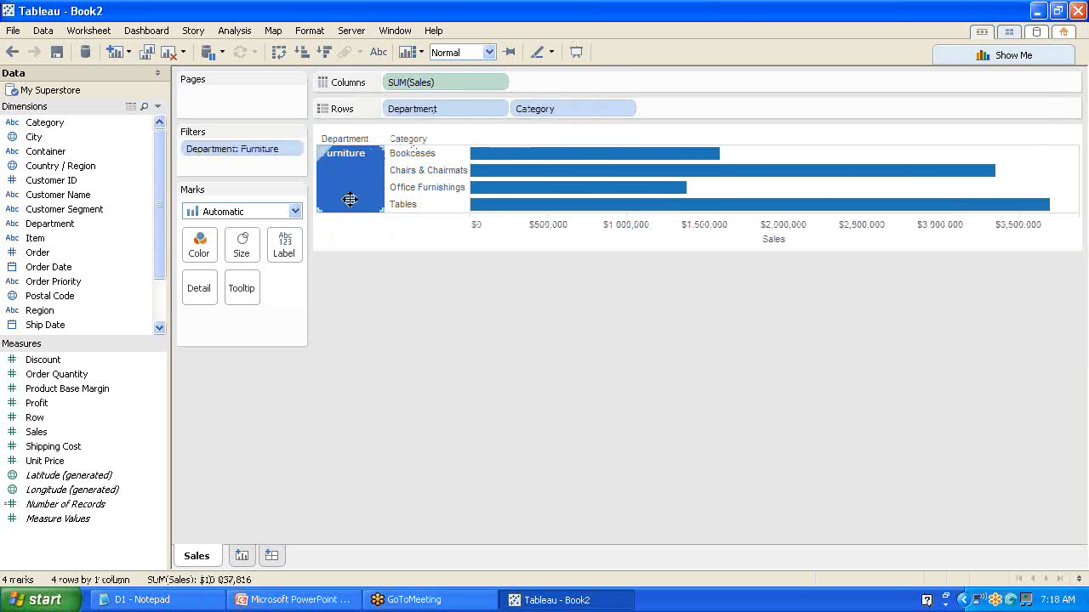
pyautogui.click(255, 151)
pyautogui.press('Delete')
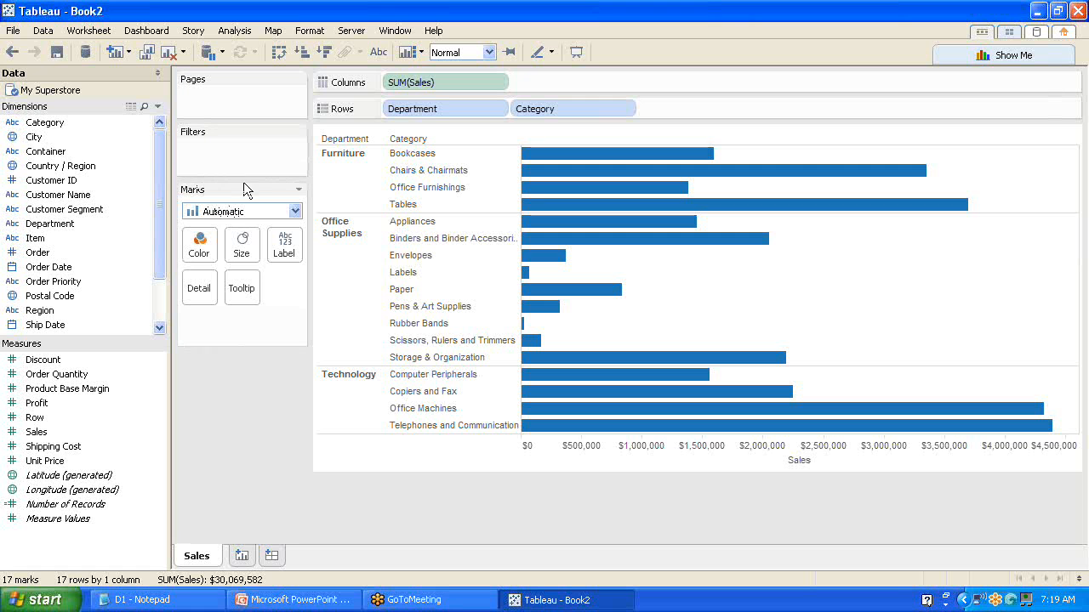
pyautogui.click(298, 189)
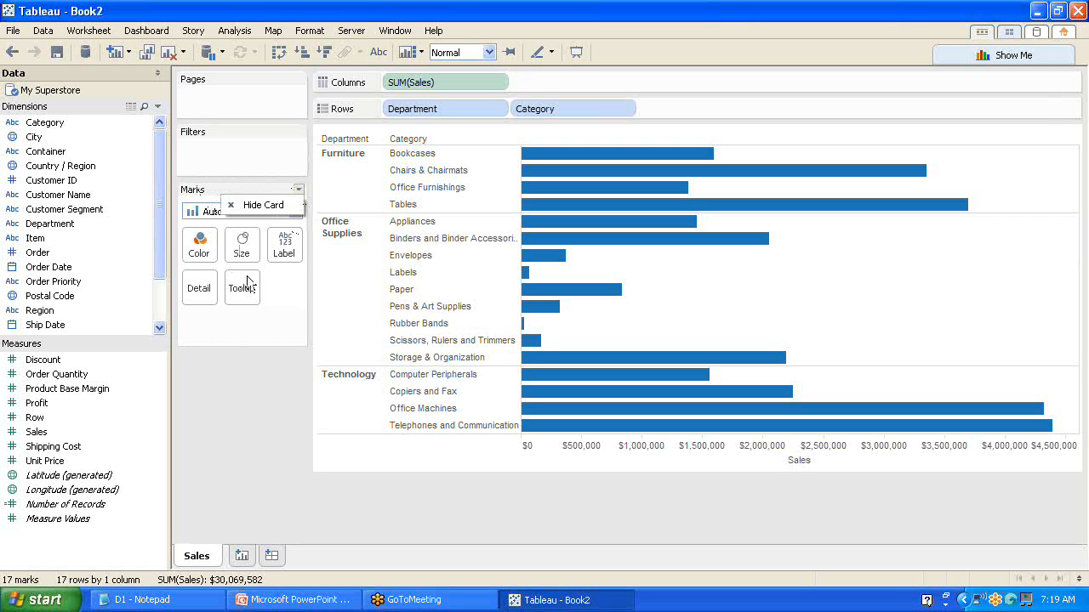
pyautogui.click(266, 425)
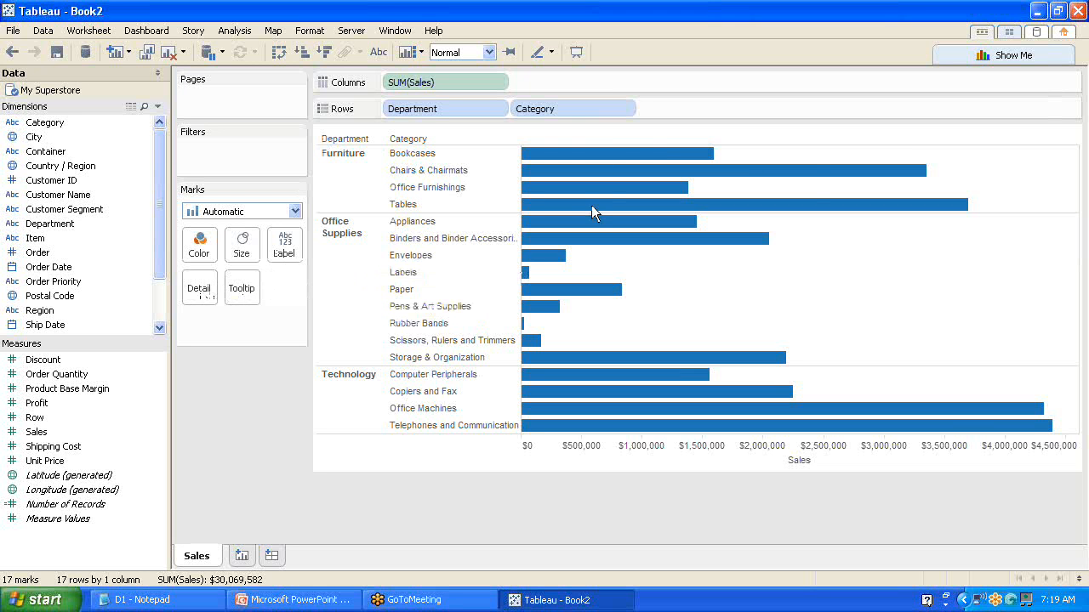
# Change the tooltip labels of the chart to Category Name, Department Name and Total Sales
pyautogui.moveTo(591, 205)
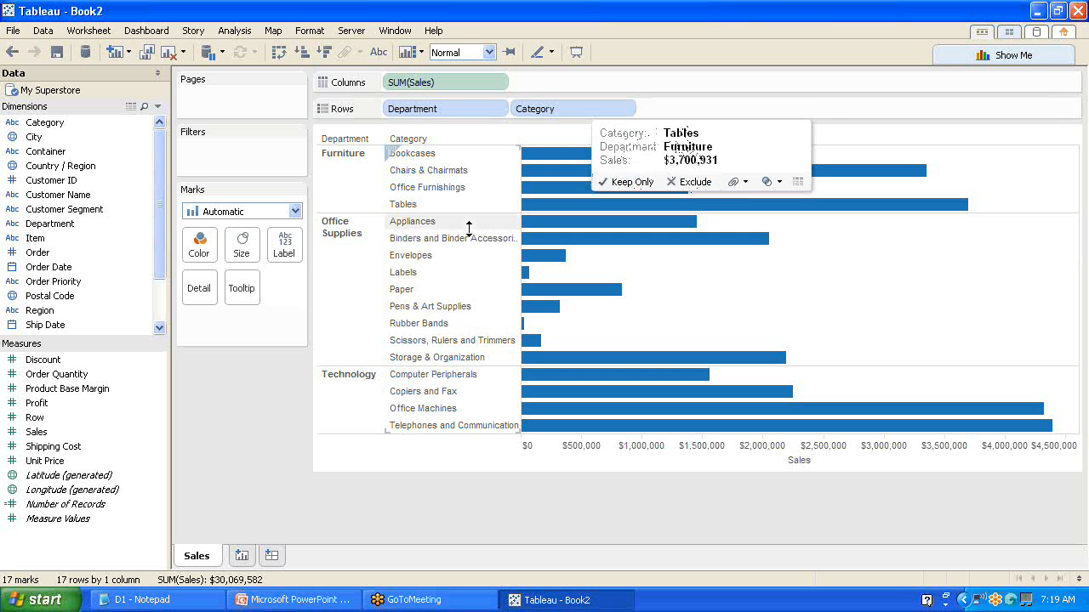
pyautogui.click(246, 292)
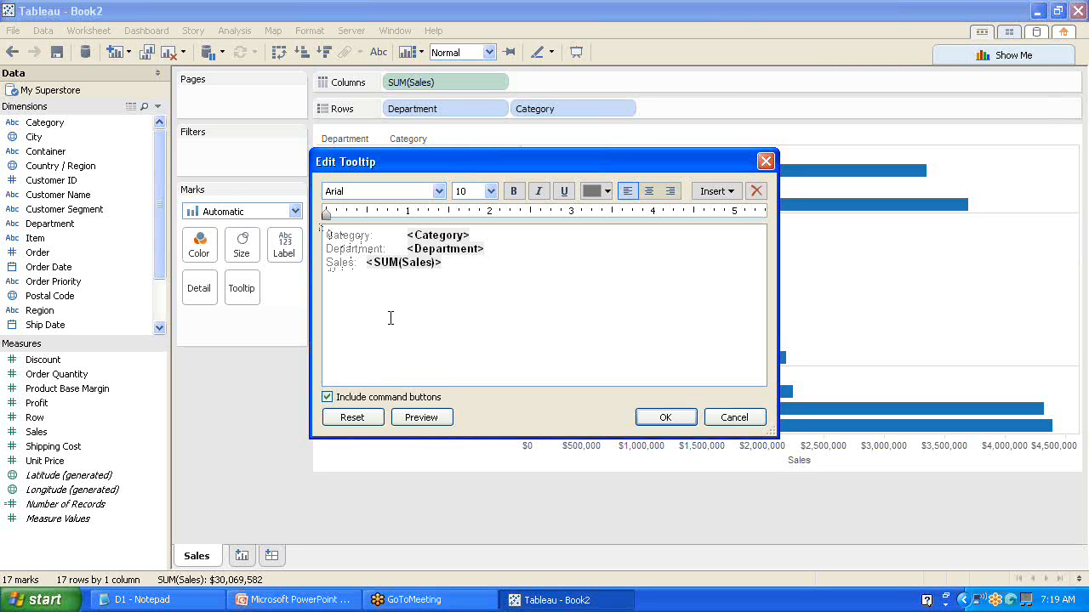
pyautogui.click(370, 235)
pyautogui.write('Name')
pyautogui.click(382, 249)
pyautogui.write('Name')
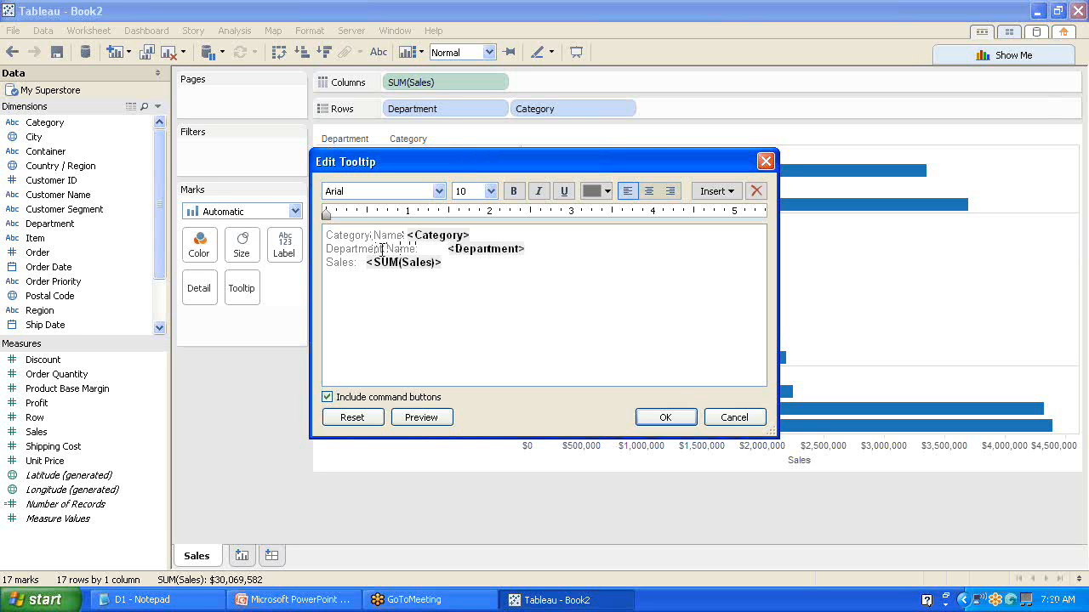
pyautogui.click(326, 263)
pyautogui.write('Total')
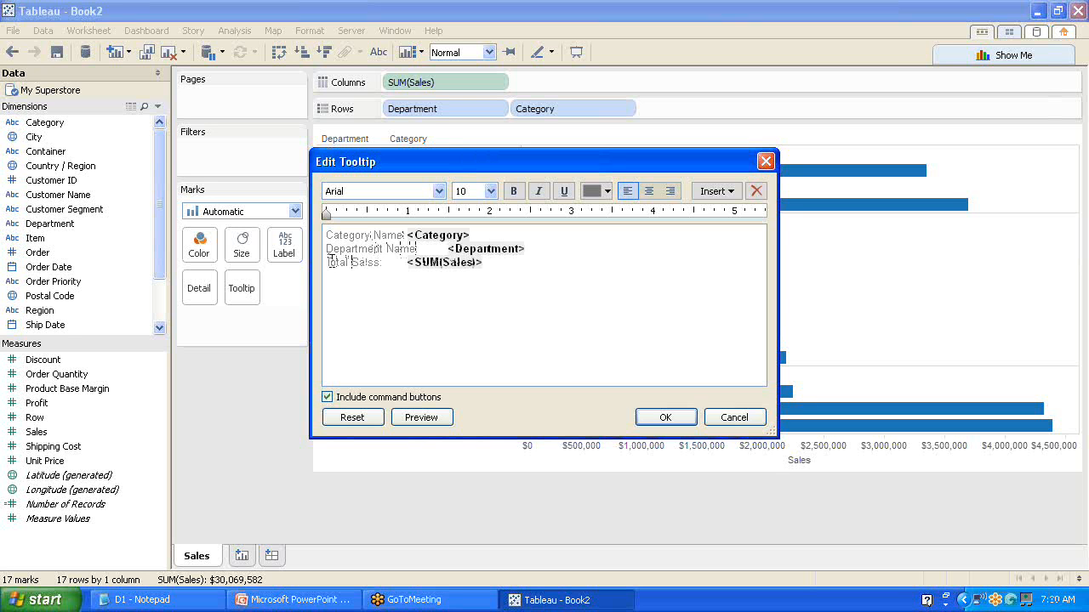
pyautogui.click(668, 418)
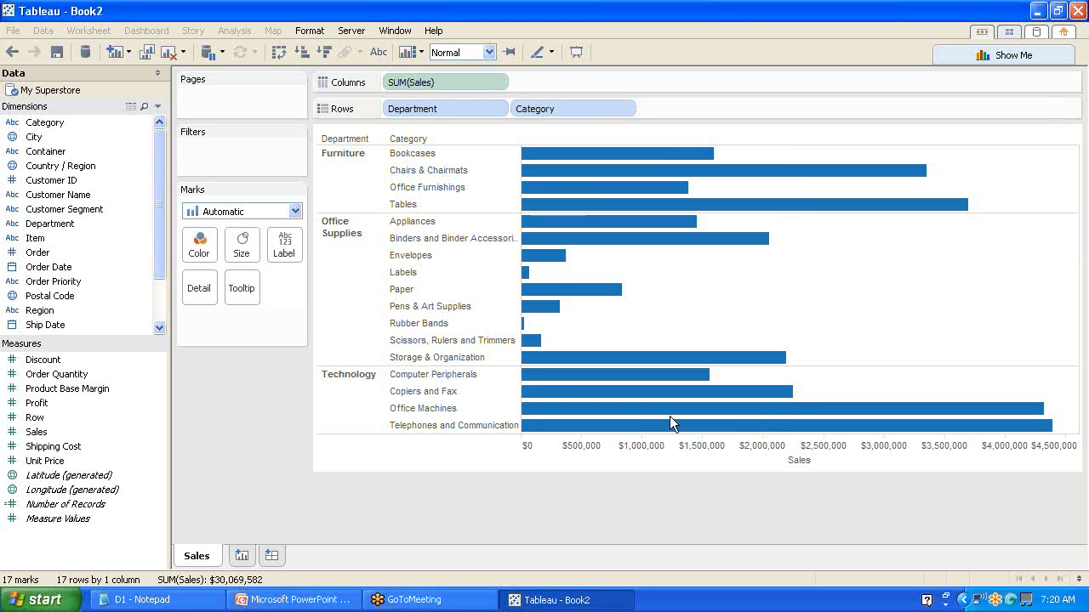
pyautogui.moveTo(650, 170)
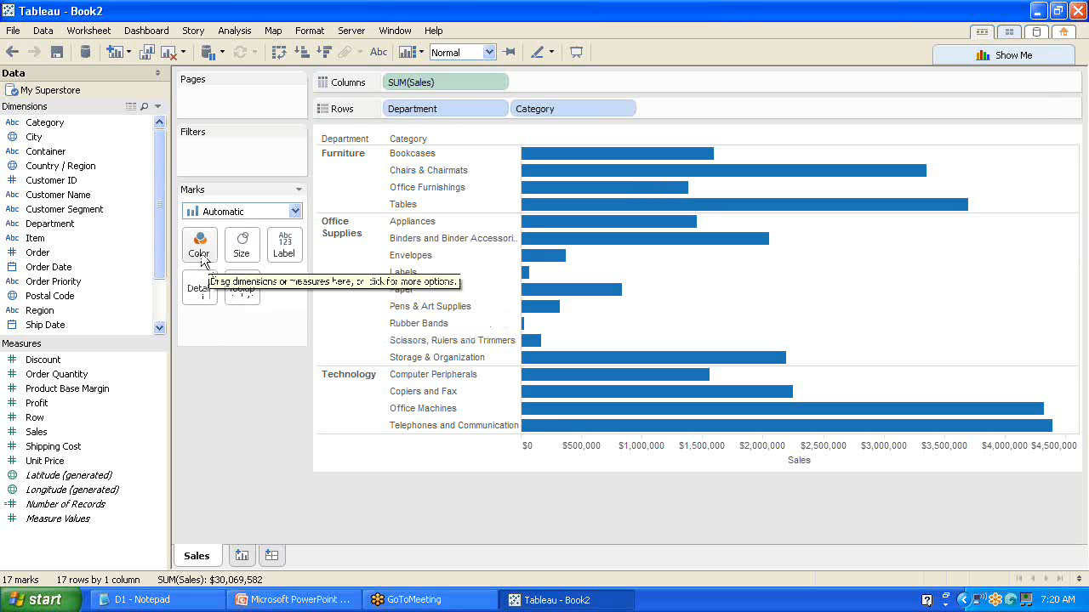
# Add Profit to the columns beside Sales, and remove it again
pyautogui.doubleClick(36, 404)
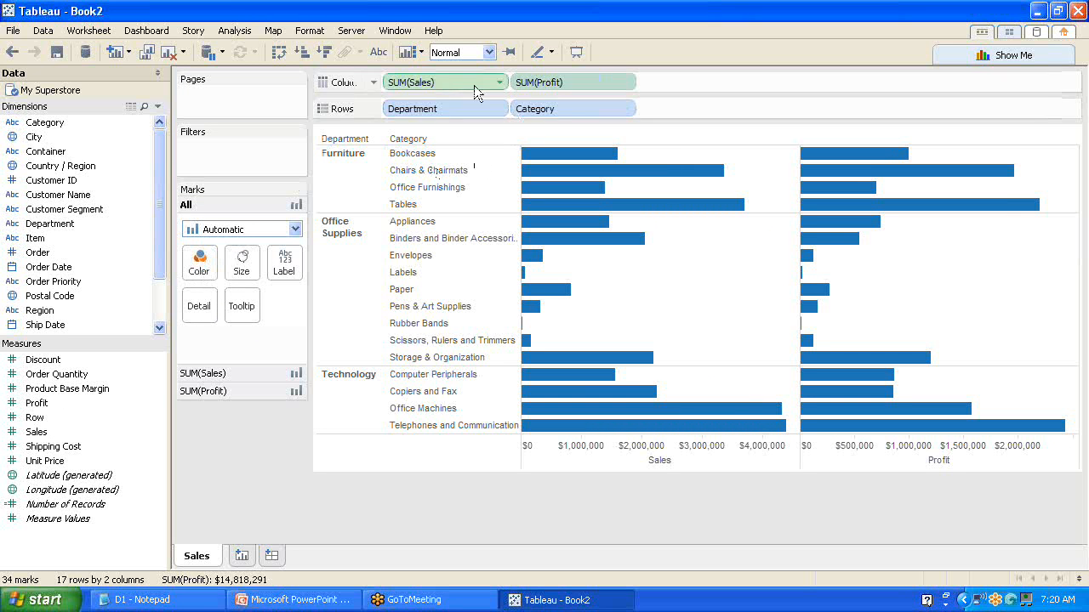
pyautogui.click(588, 80)
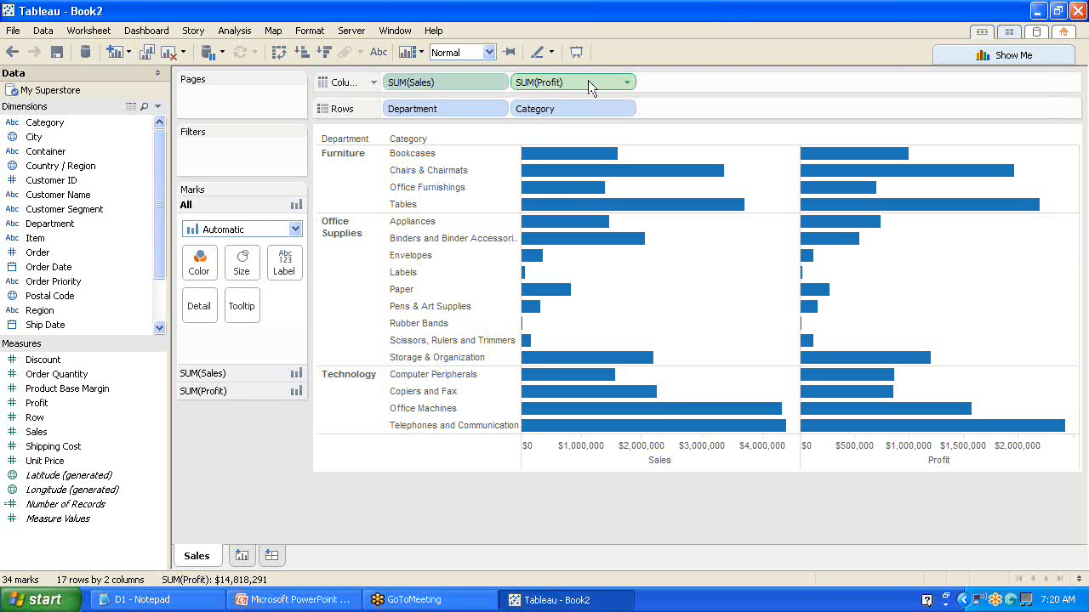
pyautogui.press('Delete')
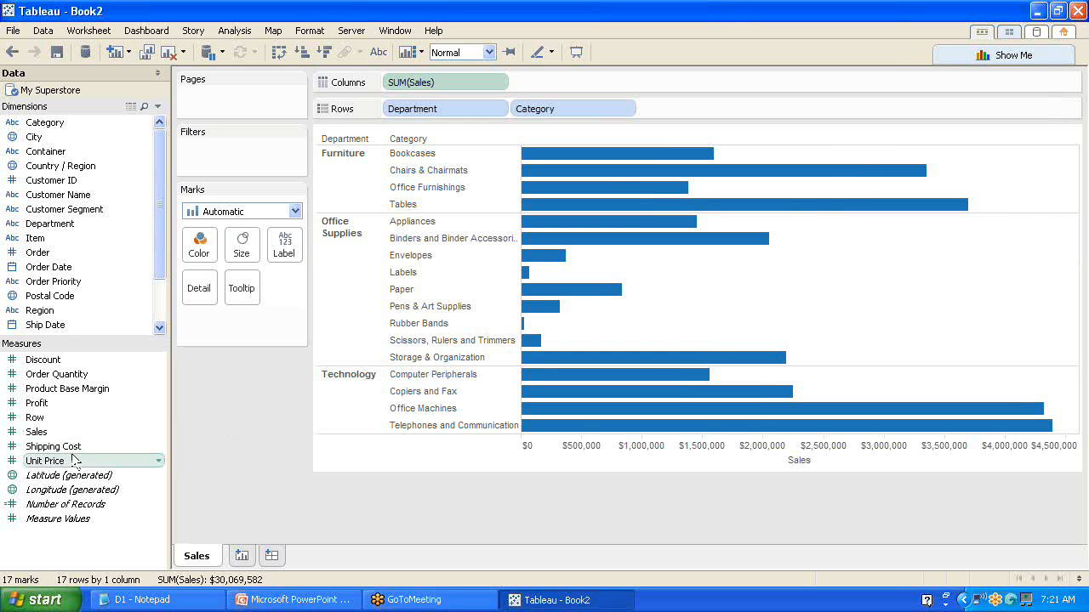
# Place Profit on the marks as the bar color, and take it off again
pyautogui.moveTo(114, 431)
pyautogui.mouseDown()
pyautogui.moveTo(161, 234)
pyautogui.moveTo(195, 243)
pyautogui.moveTo(210, 319)
pyautogui.mouseUp()
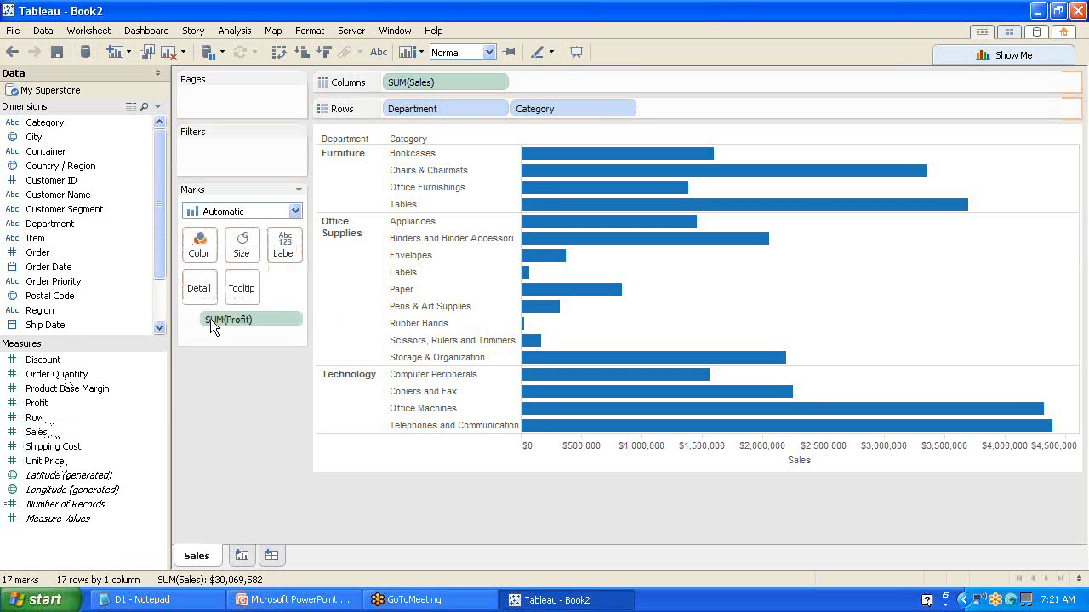
pyautogui.moveTo(235, 319); pyautogui.dragTo(198, 244)
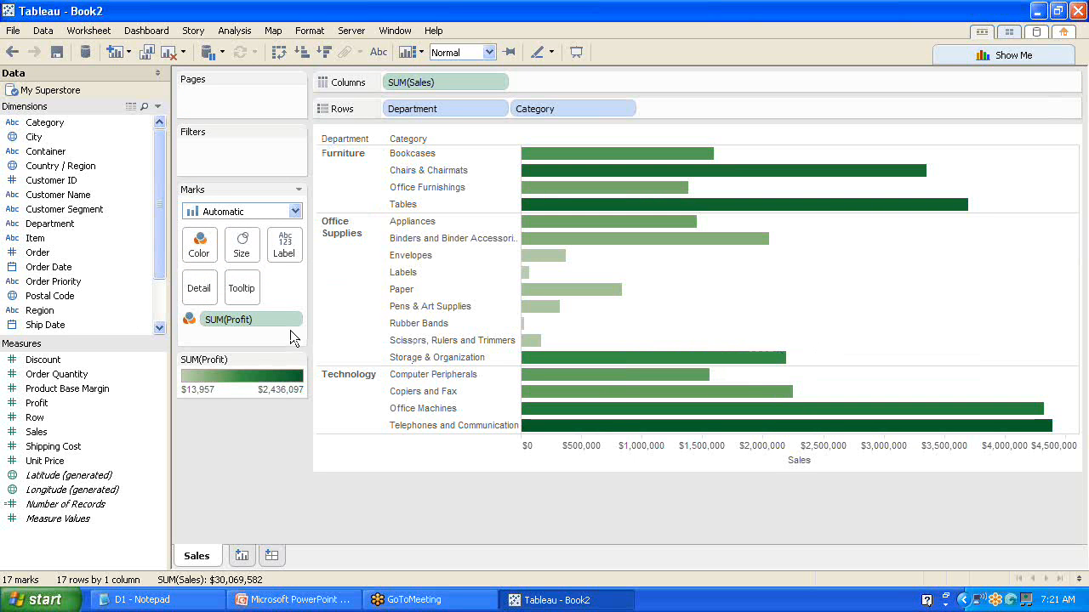
pyautogui.moveTo(271, 322); pyautogui.dragTo(272, 321)
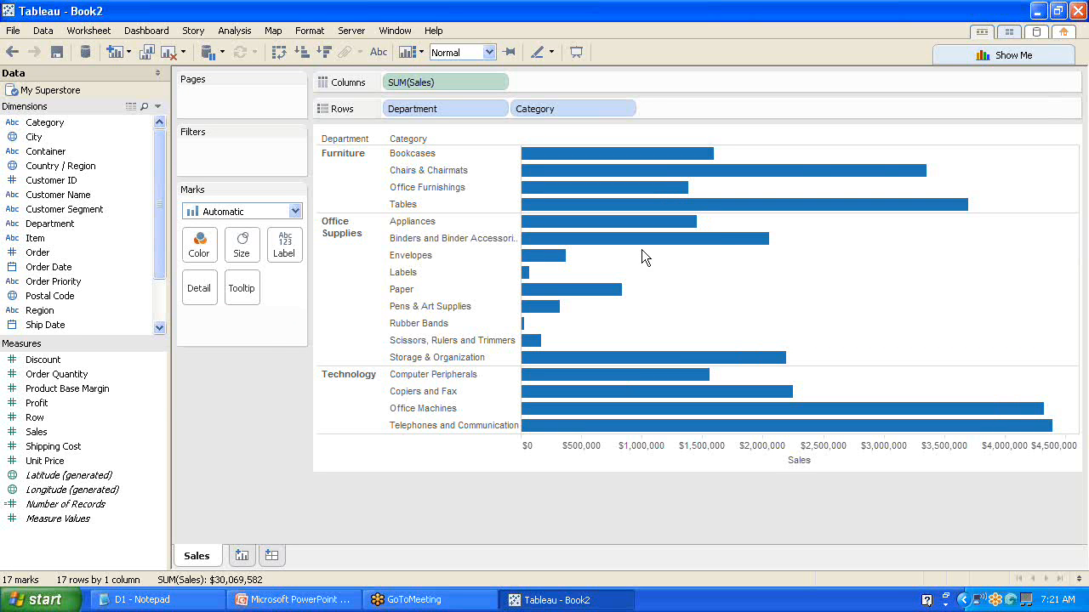
# Color the Sales bars by the Profit measure and view the tooltip of the Tables bar
pyautogui.moveTo(37, 404); pyautogui.dragTo(204, 250)
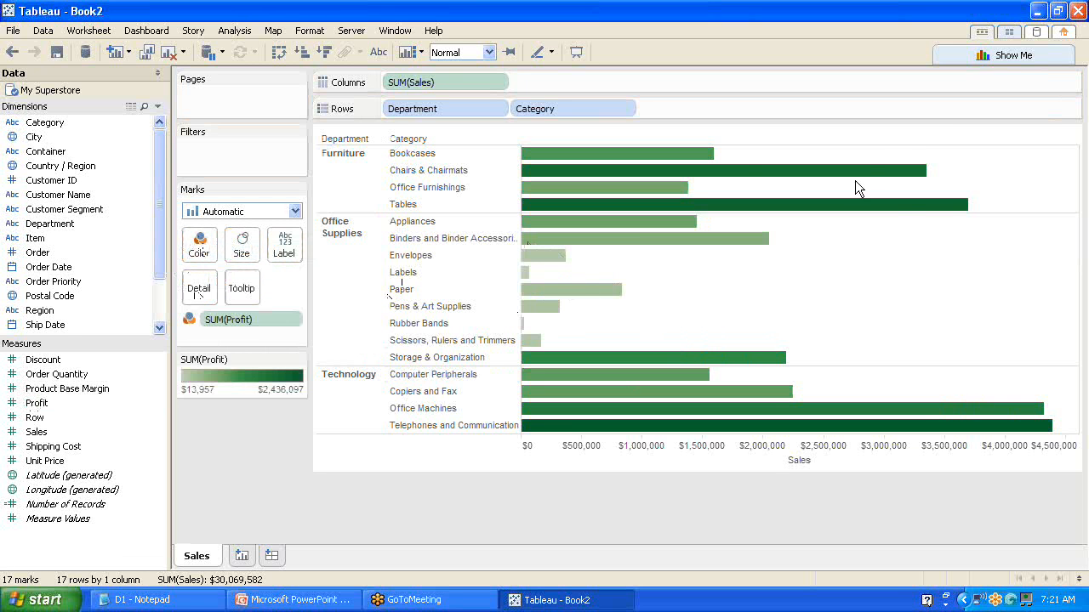
pyautogui.moveTo(901, 207)
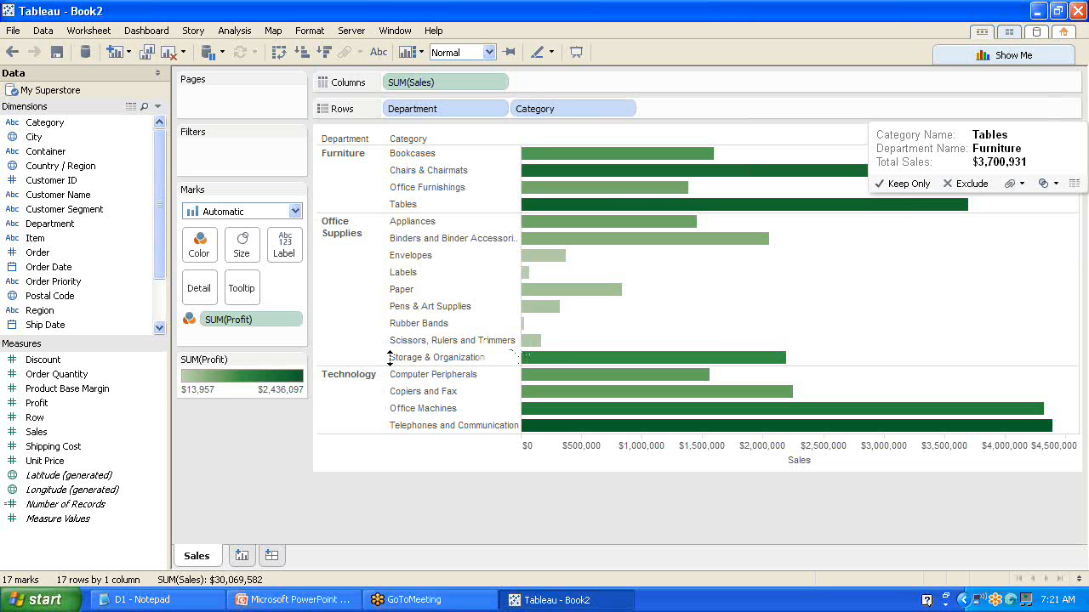
# Edit the Profit color legend to use the Blue palette and apply it to the bars
pyautogui.click(299, 361)
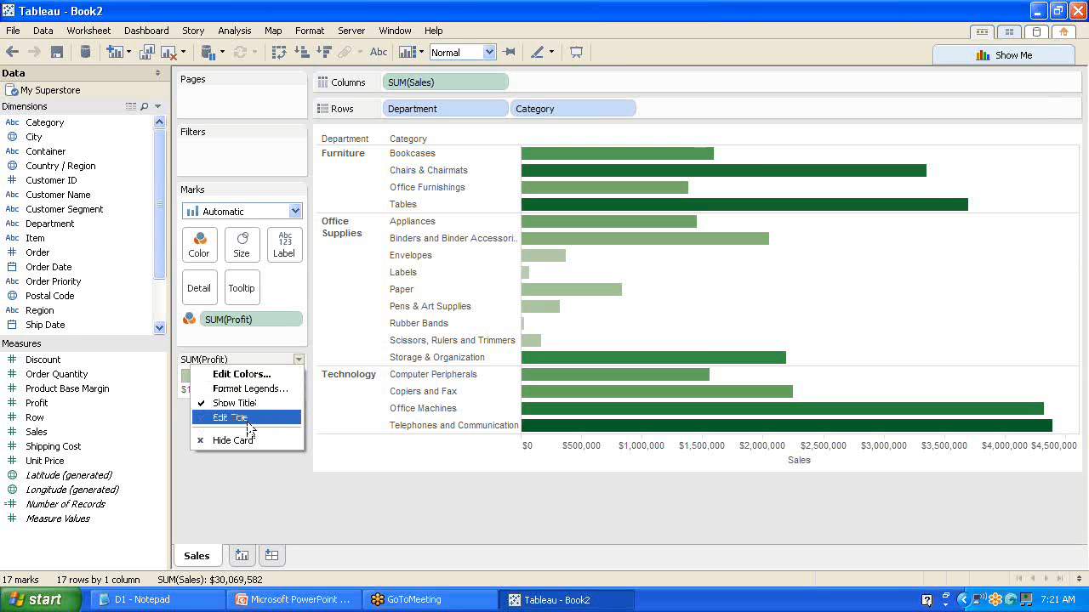
pyautogui.click(270, 370)
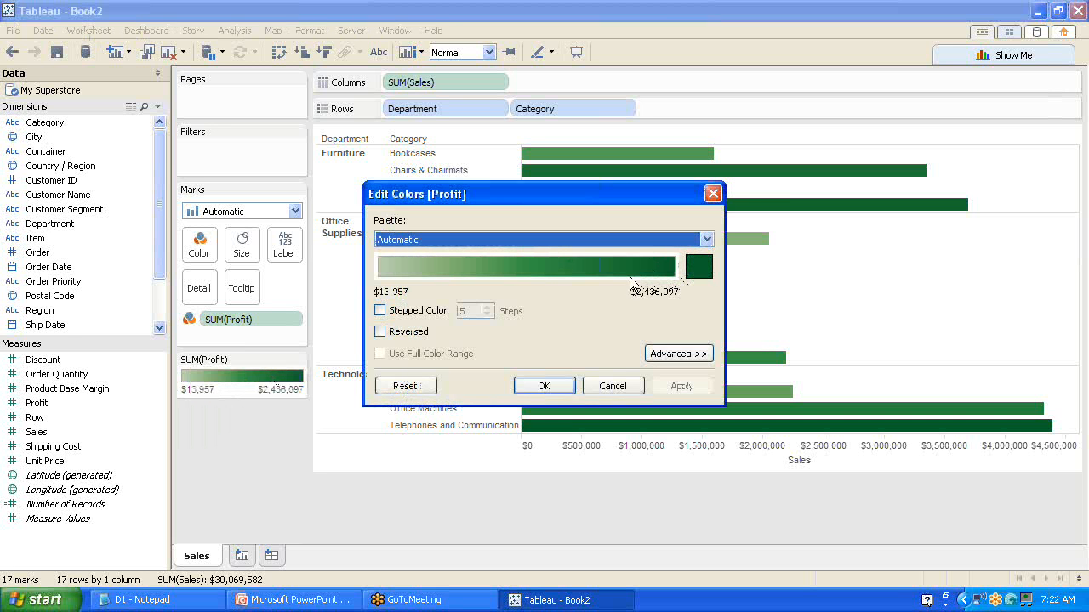
pyautogui.click(707, 240)
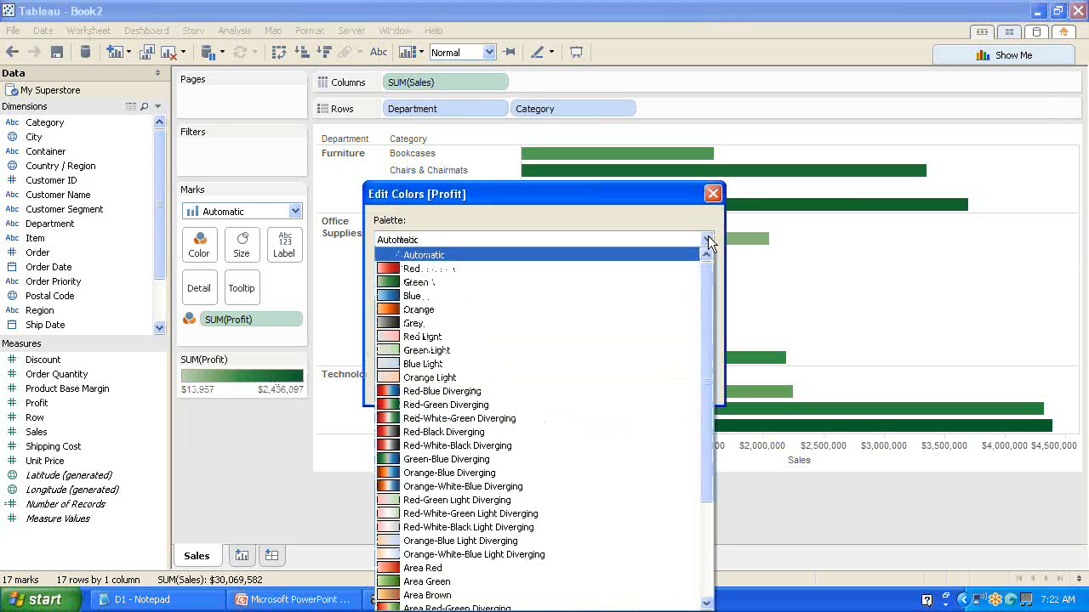
pyautogui.click(656, 300)
pyautogui.click(683, 386)
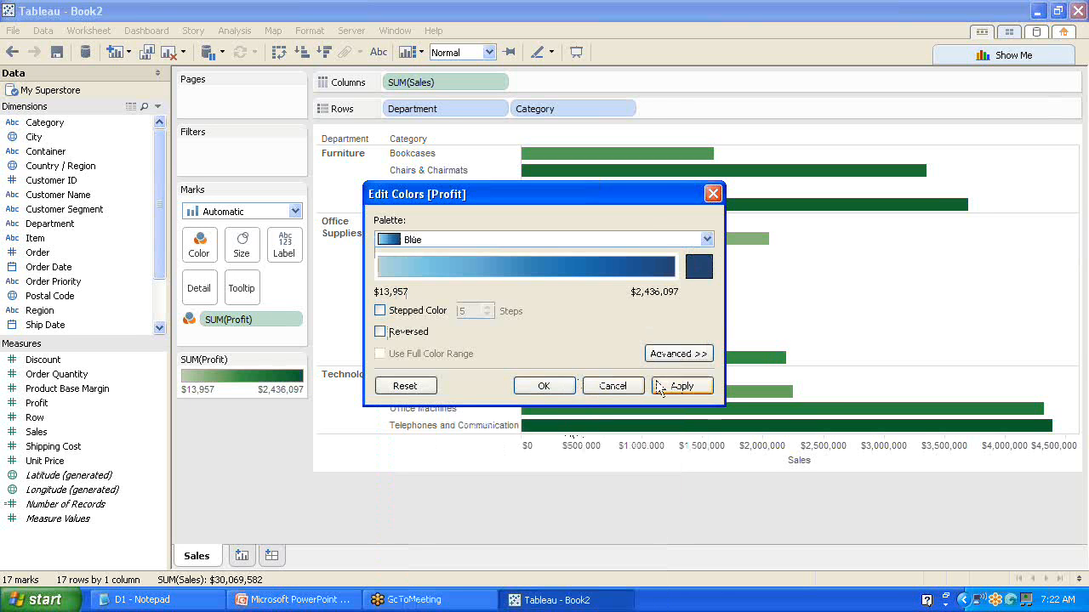
pyautogui.click(557, 384)
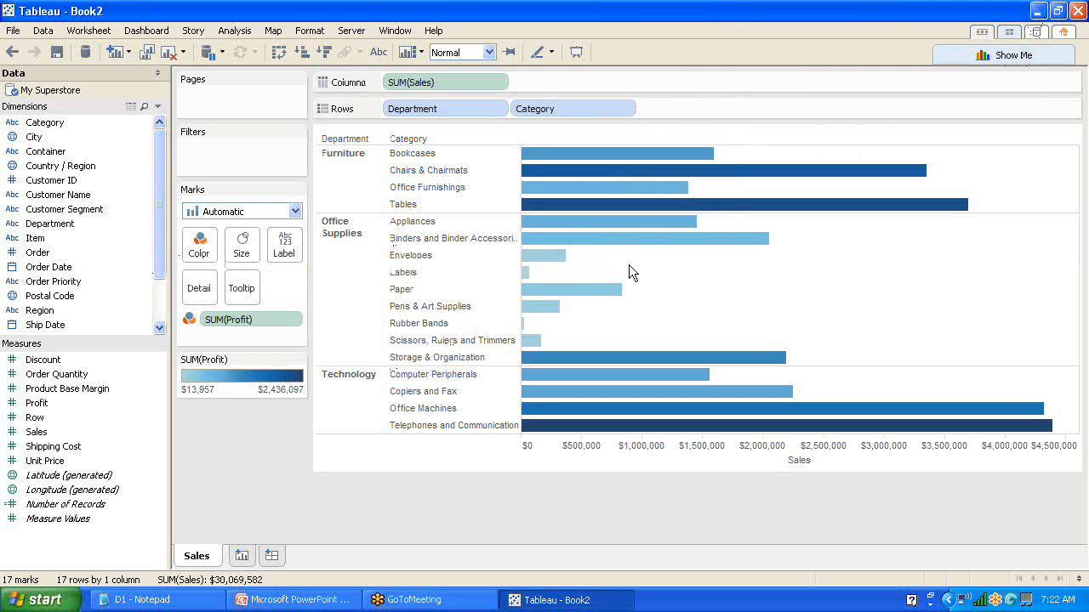
# Add a new worksheet to the workbook and name it Filter
pyautogui.click(243, 558)
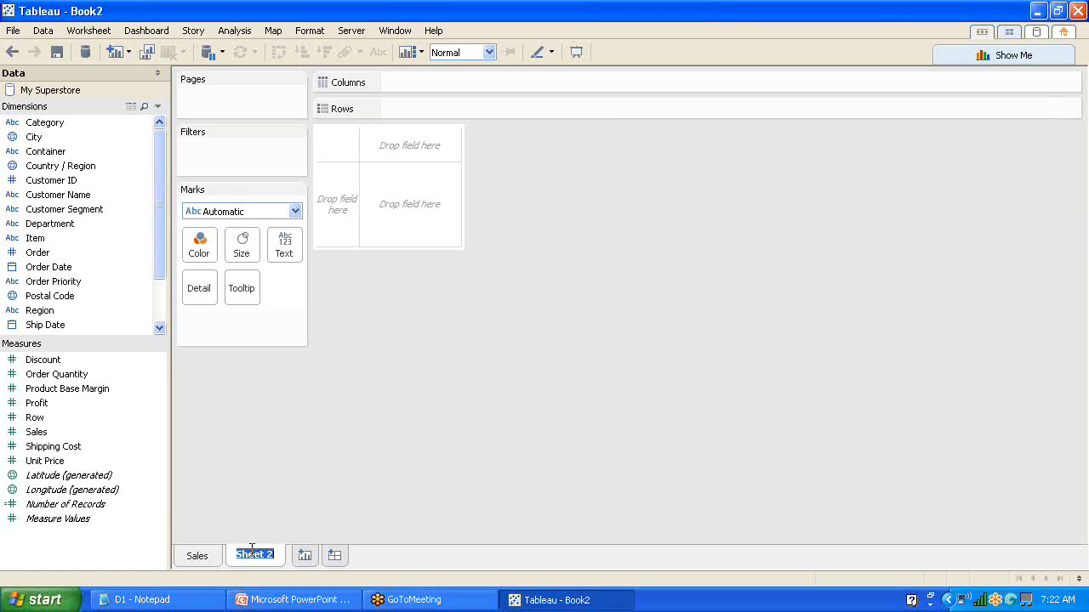
pyautogui.write('Filter')
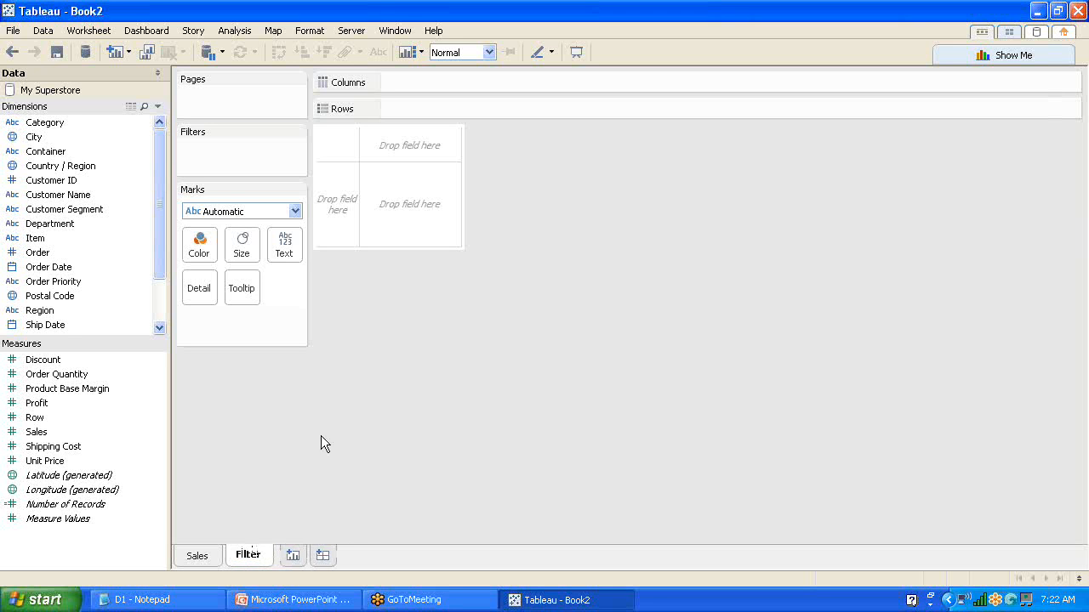
pyautogui.press('Return')
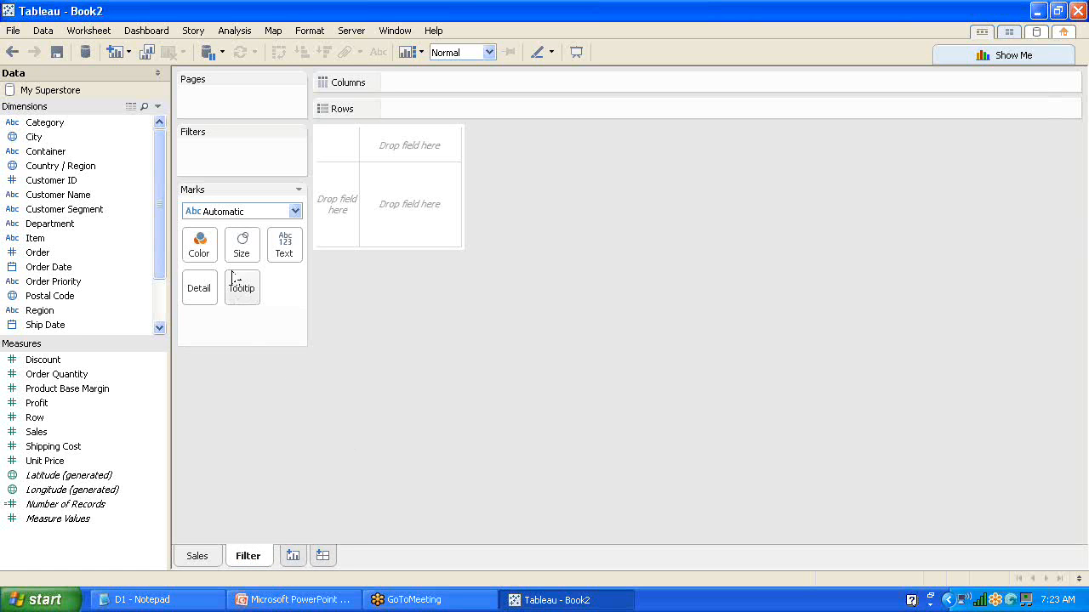
# Chart Sales on the rows against Customer Segment and Department on the columns, with the bars colored by Profit
pyautogui.moveTo(158, 148); pyautogui.dragTo(157, 156)
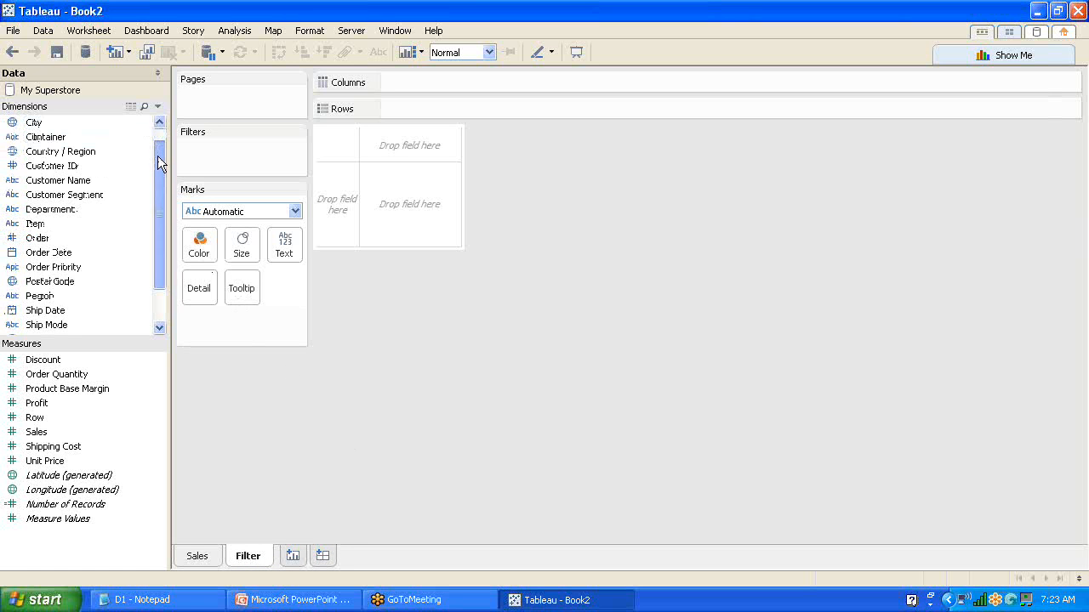
pyautogui.moveTo(90, 196); pyautogui.dragTo(434, 78)
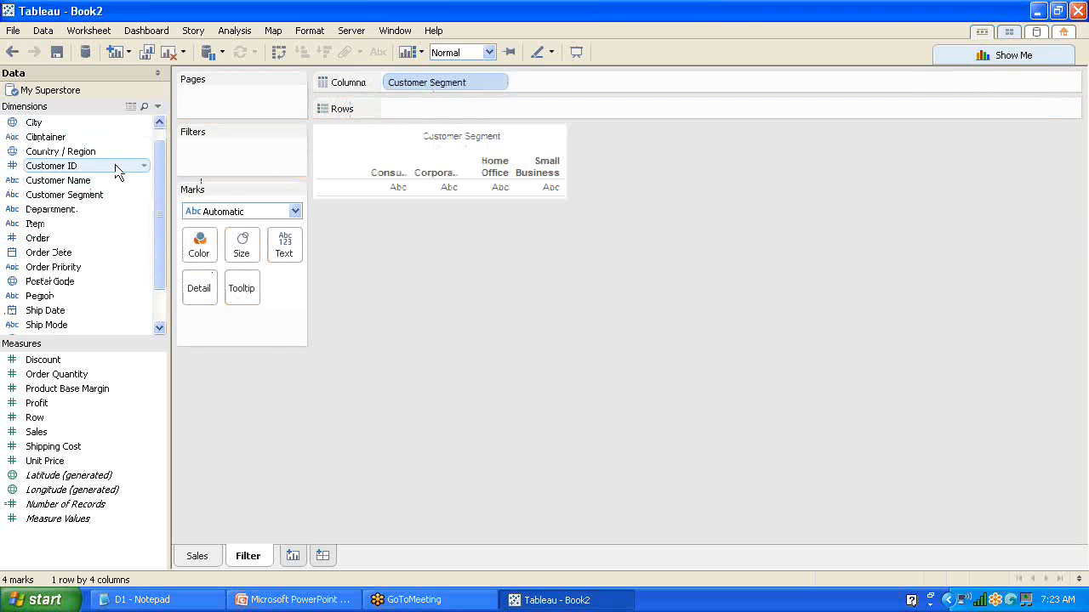
pyautogui.click(69, 211)
pyautogui.moveTo(311, 120); pyautogui.dragTo(565, 74)
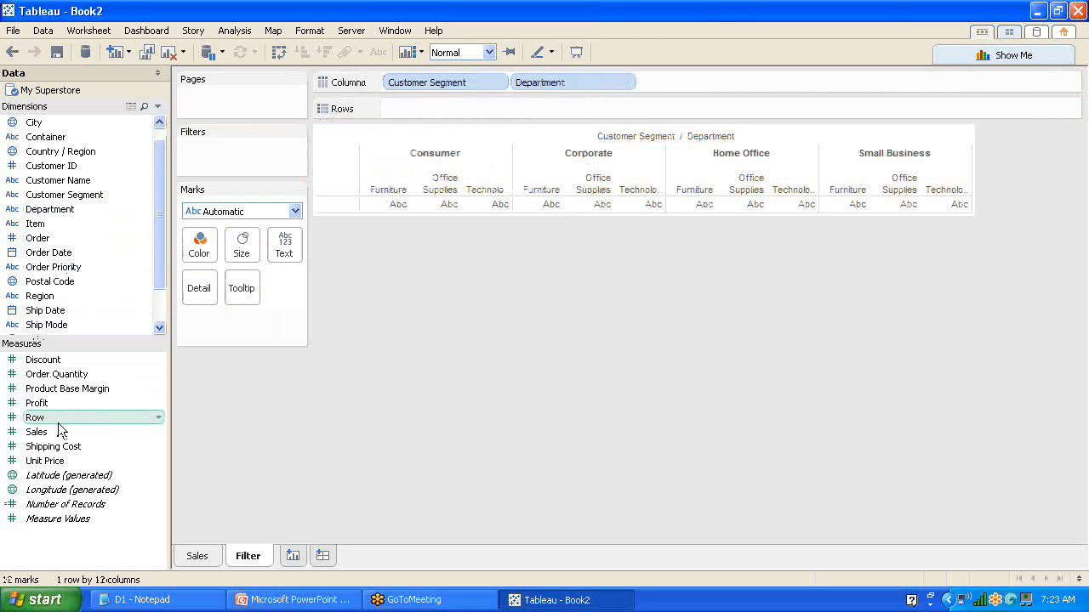
pyautogui.moveTo(46, 432); pyautogui.dragTo(438, 112)
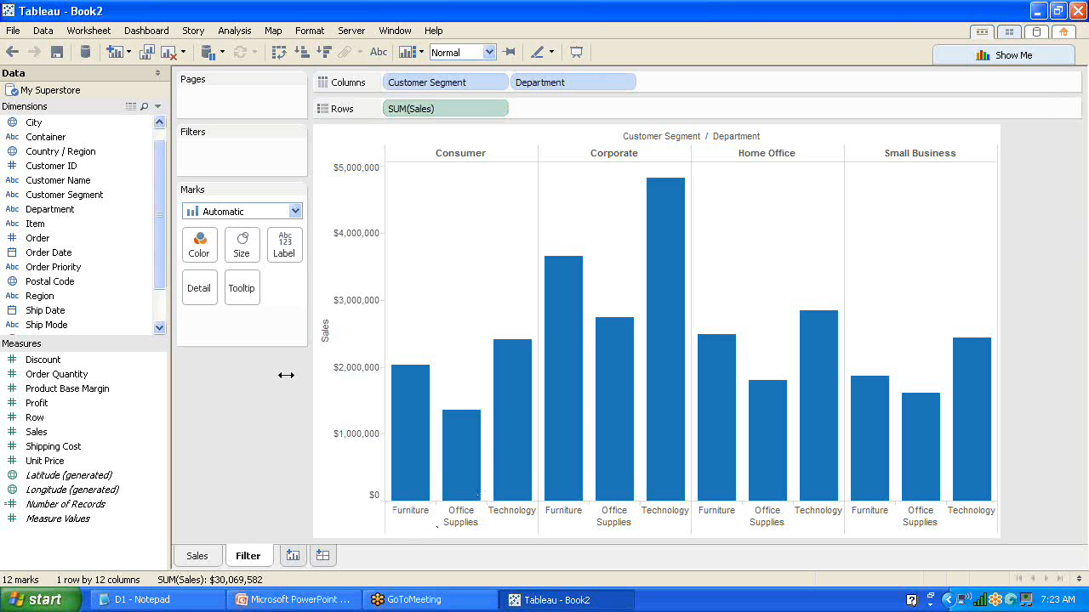
pyautogui.moveTo(439, 495)
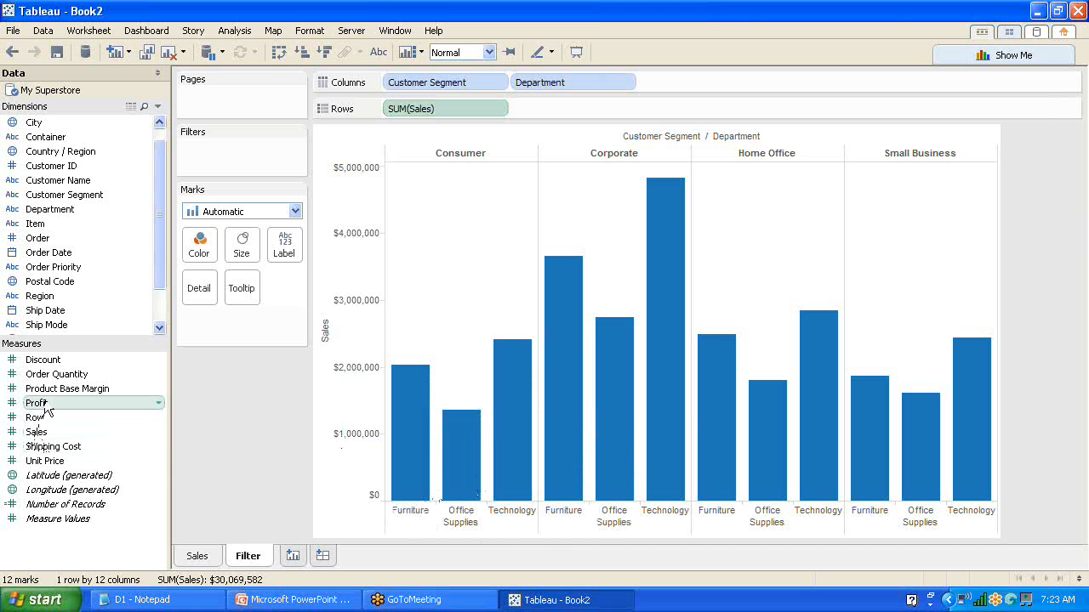
pyautogui.moveTo(45, 409); pyautogui.dragTo(202, 249)
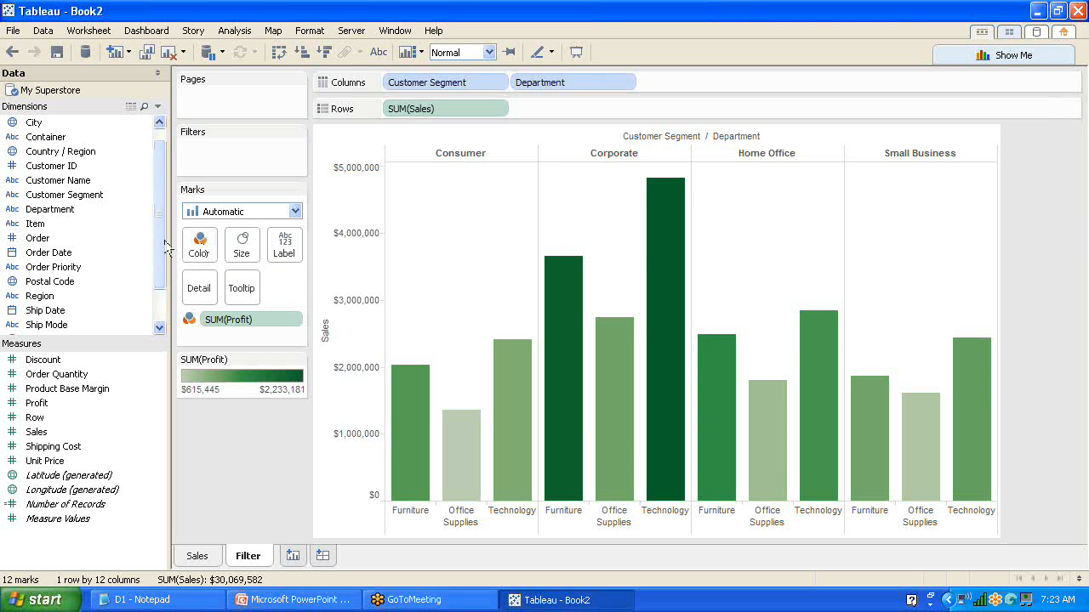
# Show a quick filter for the Region dimension on the Filter sheet
pyautogui.moveTo(159, 231); pyautogui.dragTo(160, 260)
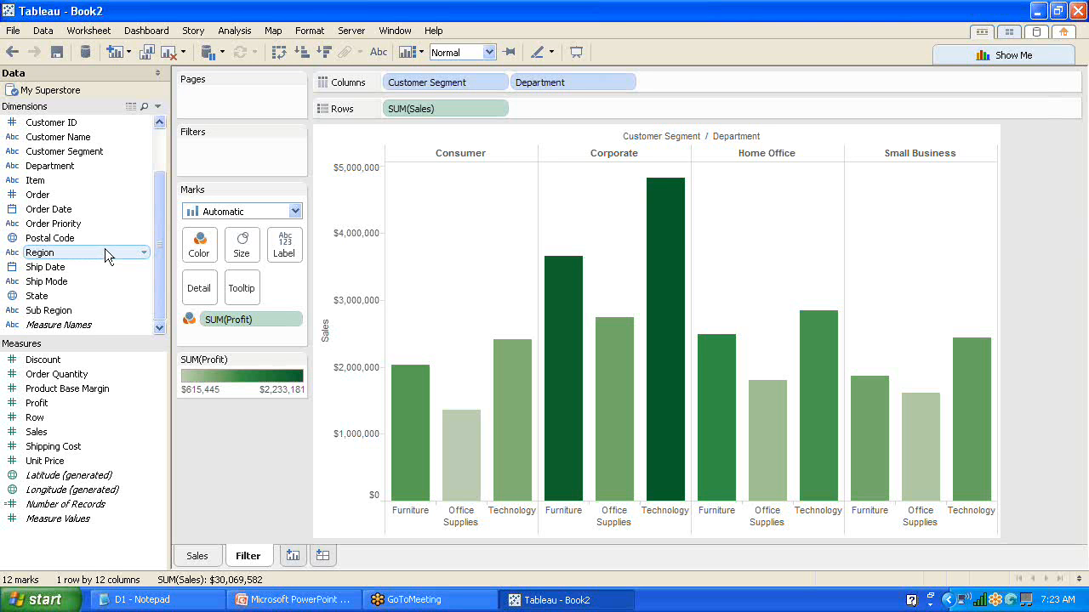
pyautogui.rightClick(105, 248)
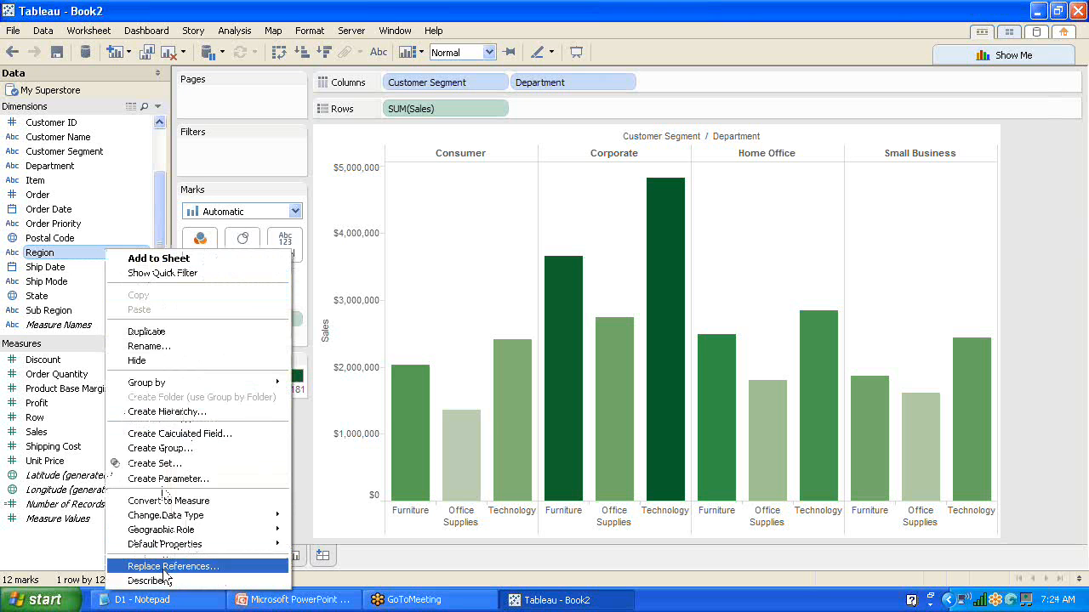
pyautogui.click(187, 274)
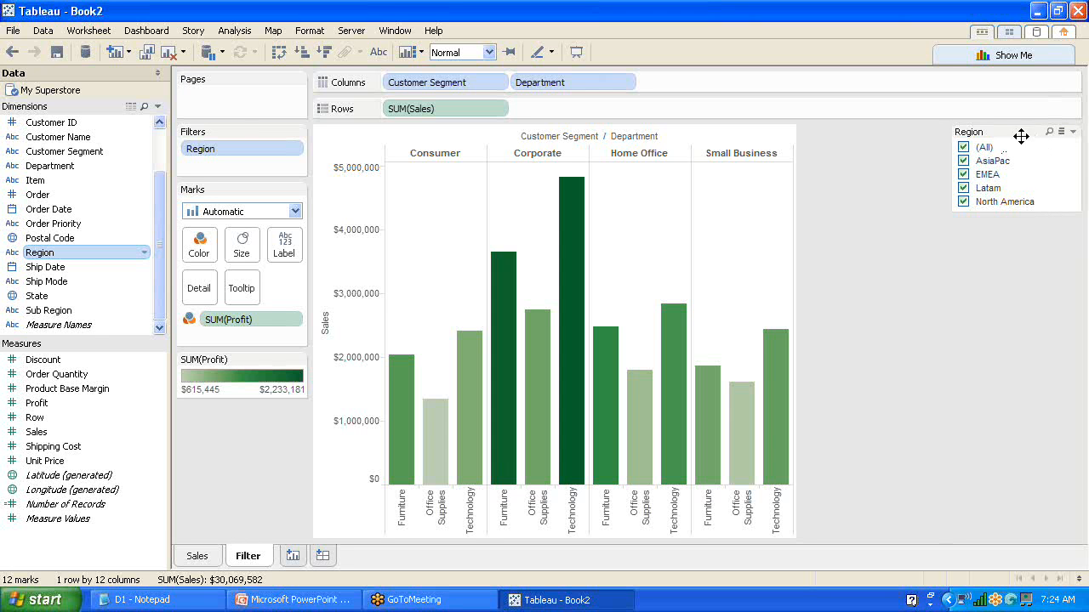
# Clear all regions in the quick filter and include AsiaPac, EMEA, Latam and North America again one by one
pyautogui.click(963, 148)
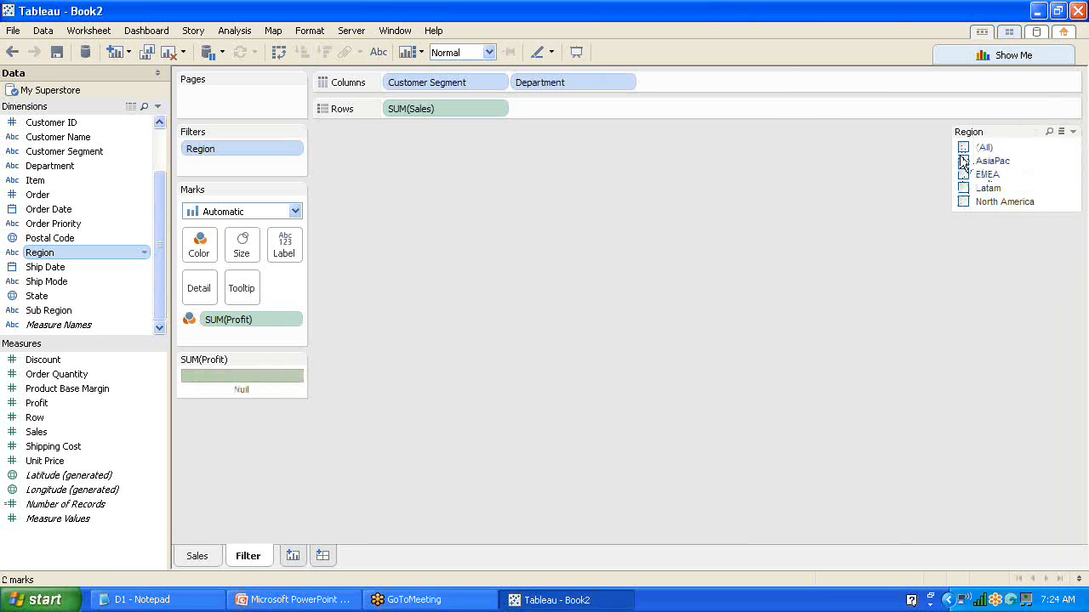
pyautogui.click(963, 160)
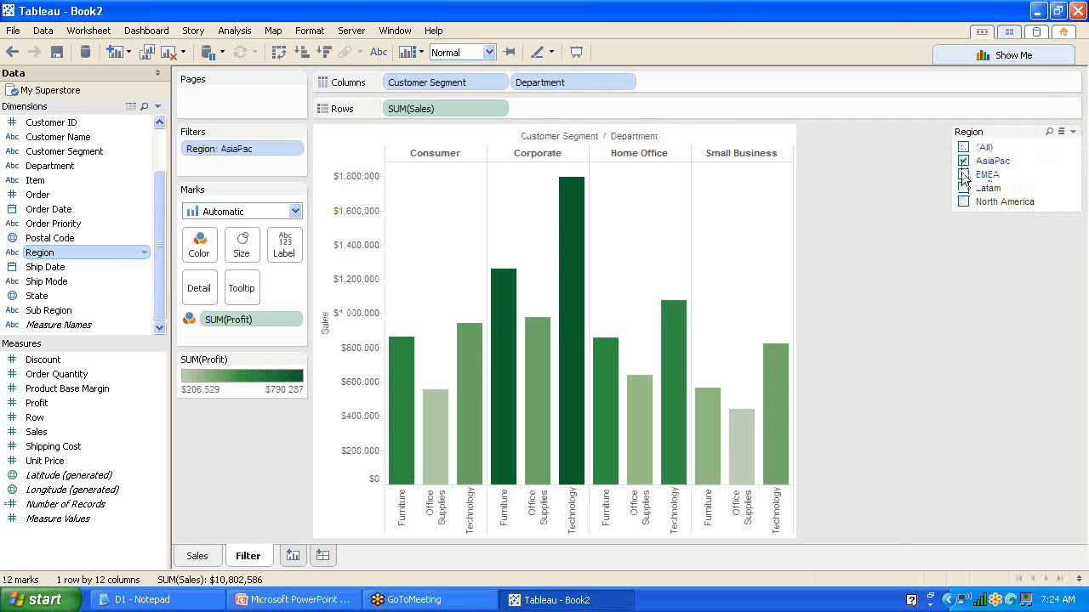
pyautogui.click(962, 175)
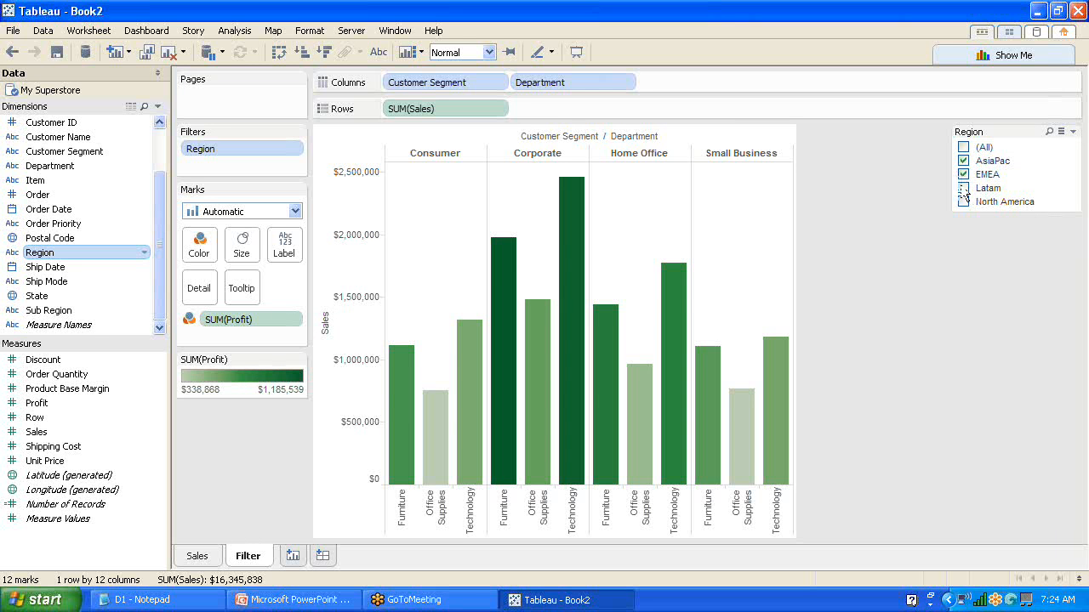
pyautogui.click(963, 188)
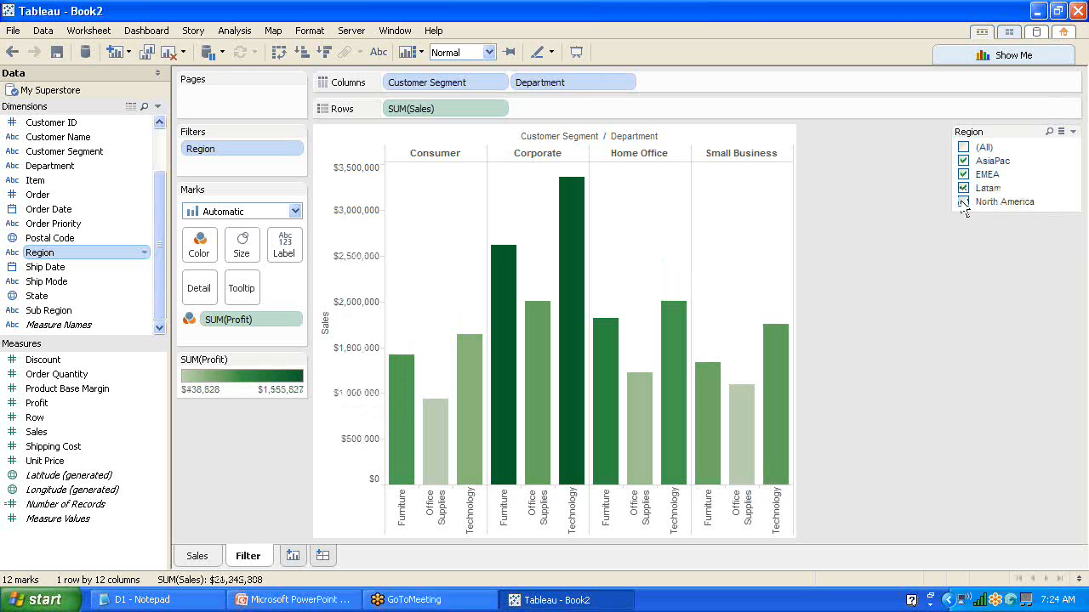
pyautogui.click(963, 203)
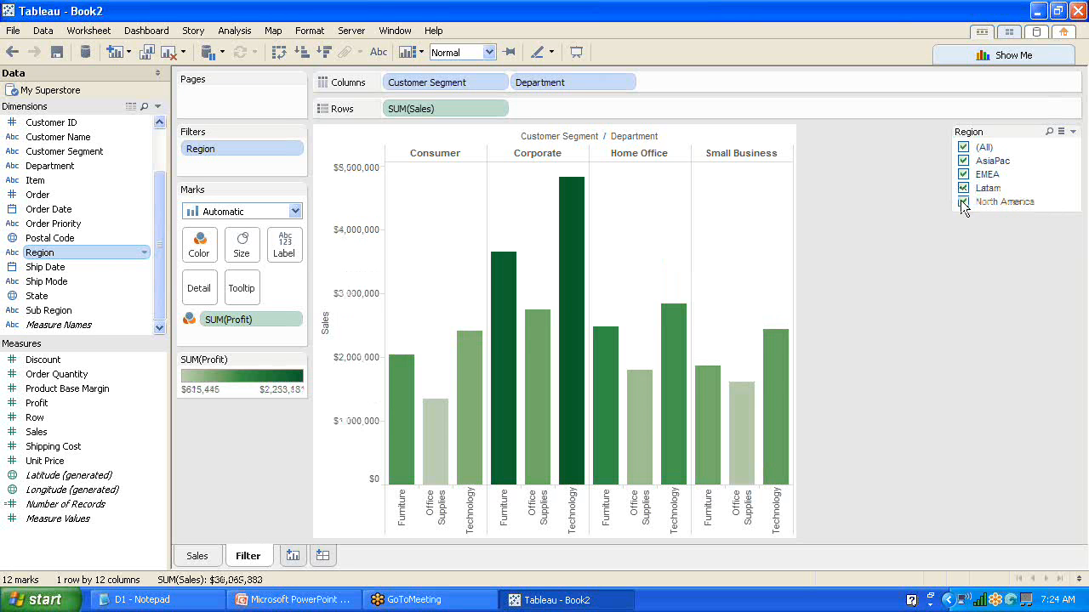
# Exclude AsiaPac, EMEA and Latam in the Region filter so that only North America stays selected
pyautogui.click(963, 161)
pyautogui.click(962, 174)
pyautogui.click(963, 175)
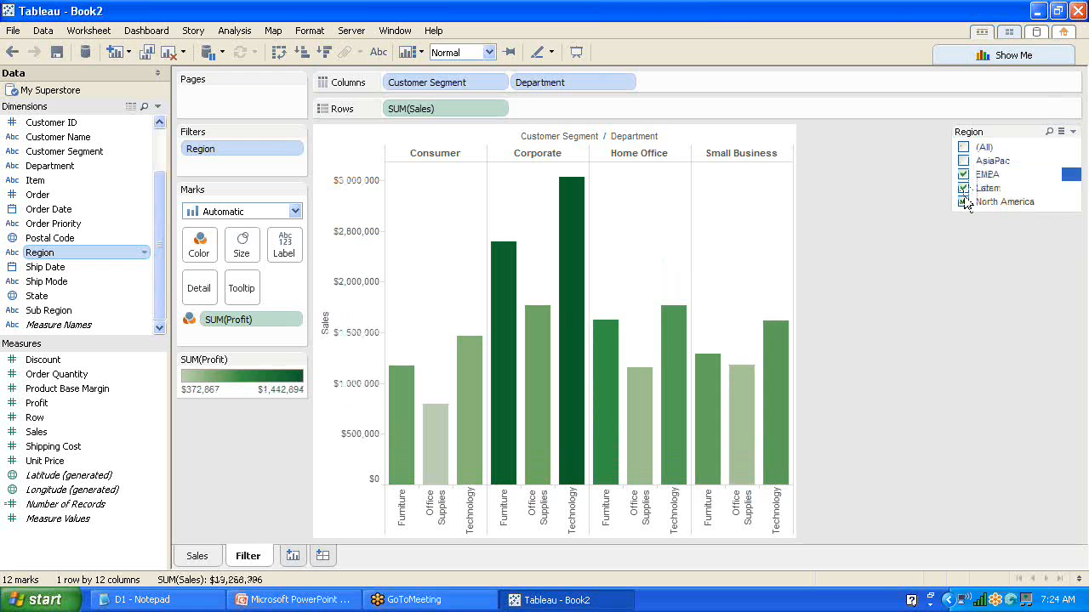
pyautogui.click(963, 188)
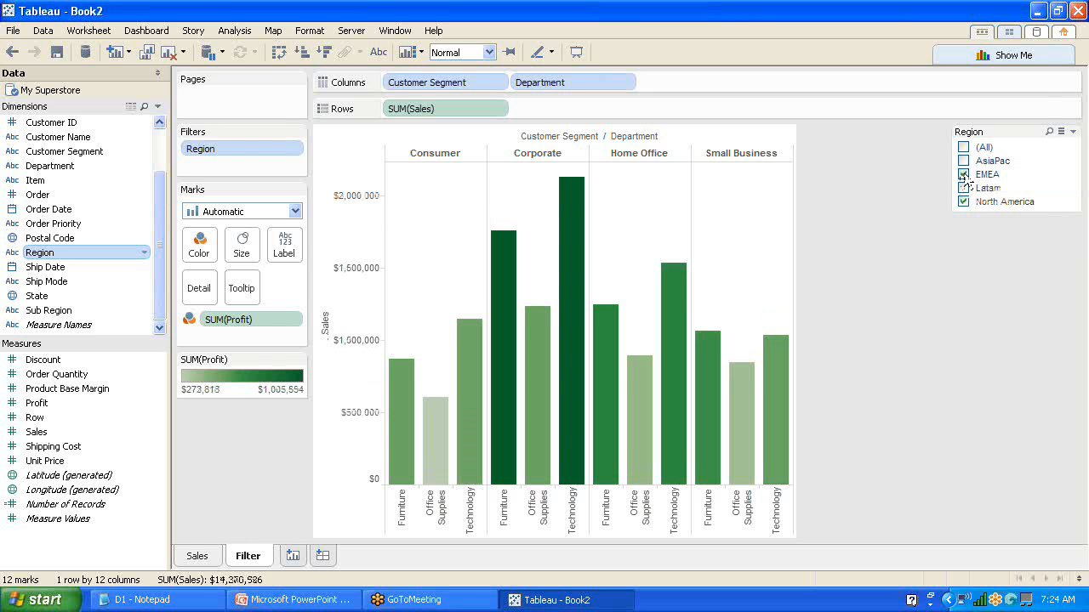
pyautogui.click(963, 174)
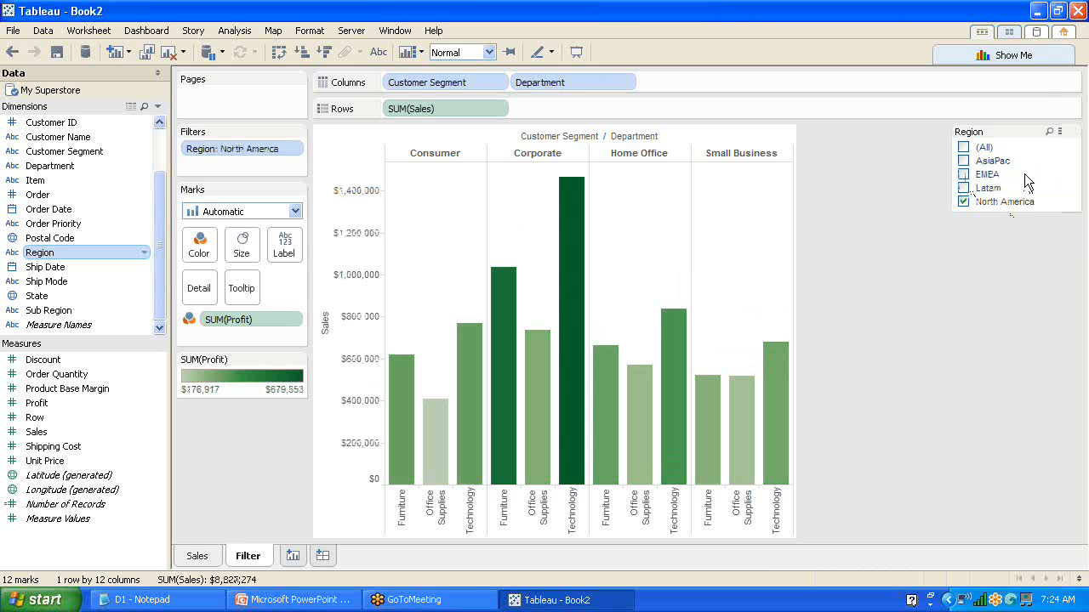
# Switch the Region quick filter to the Single Value (List) display and maximize the window again
pyautogui.click(1060, 11)
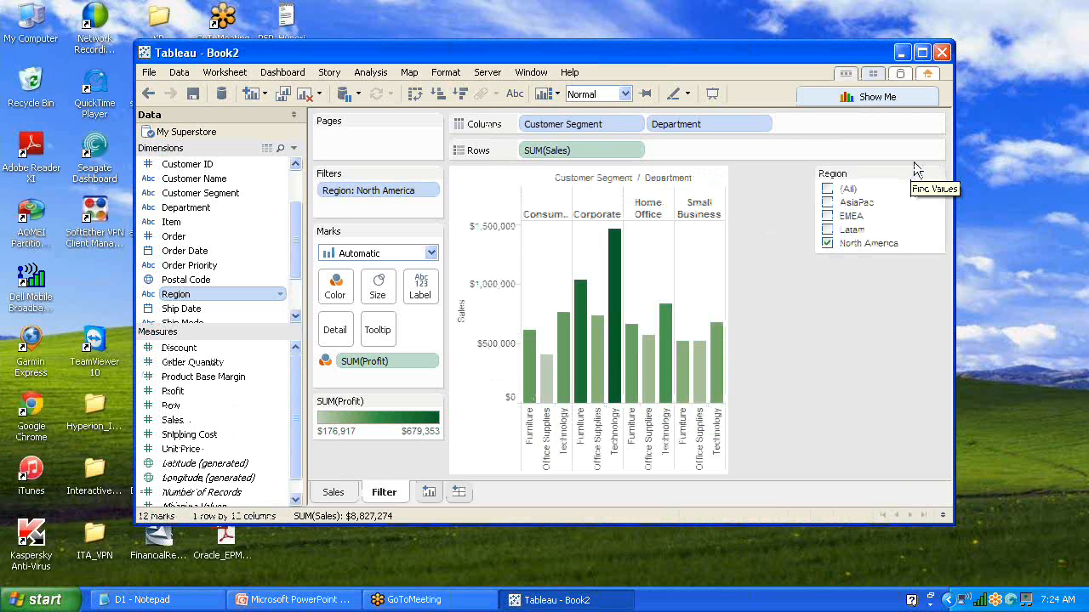
pyautogui.click(936, 174)
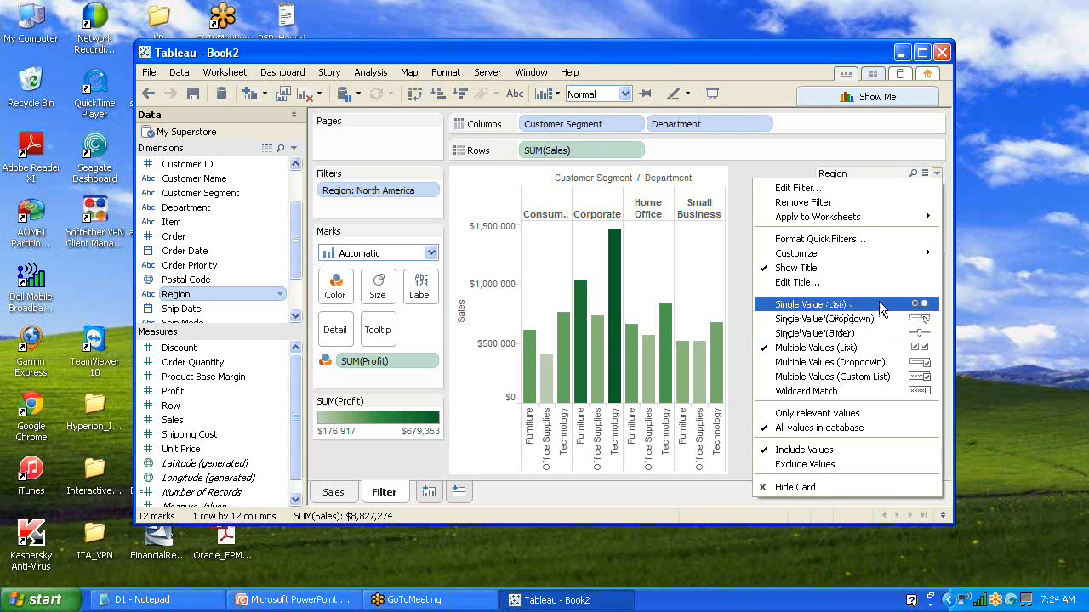
pyautogui.click(880, 308)
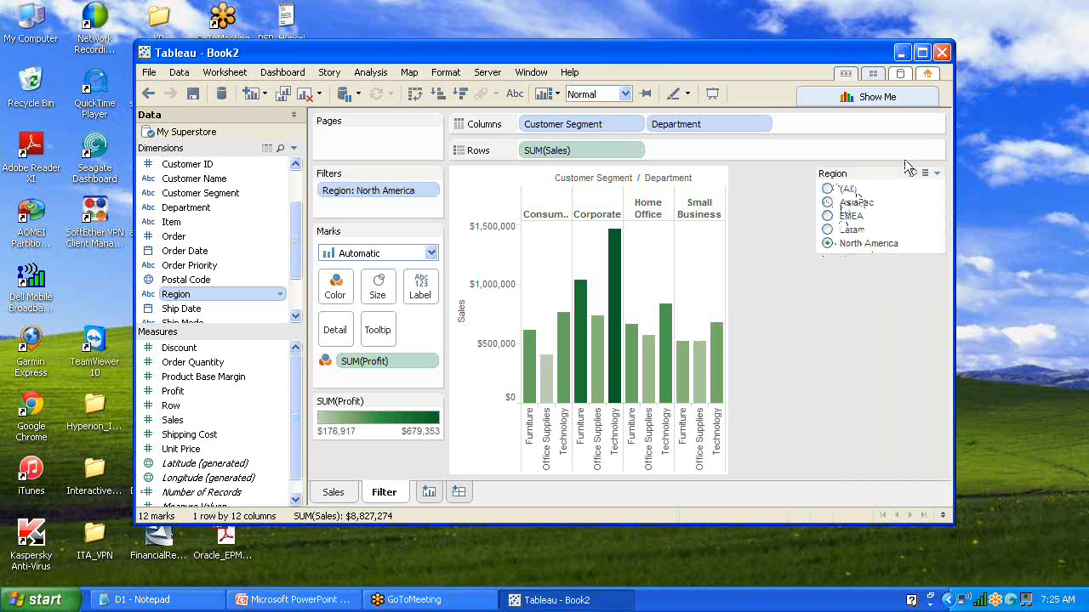
pyautogui.click(923, 53)
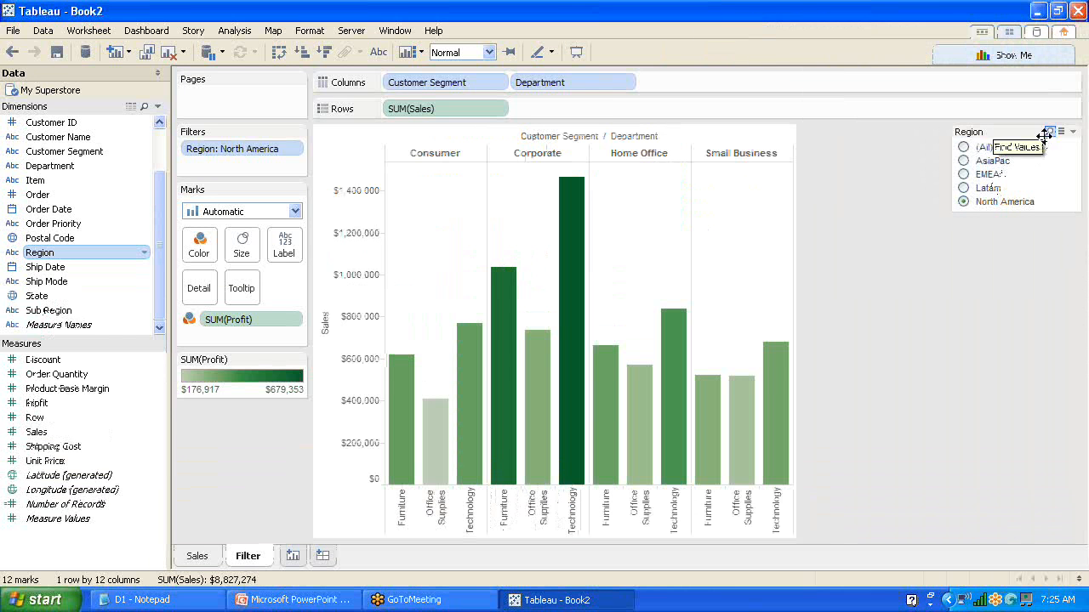
# Try the single-value Region filter on the individual regions and on all regions, ending with North America
pyautogui.click(964, 188)
pyautogui.click(964, 174)
pyautogui.click(964, 160)
pyautogui.click(964, 147)
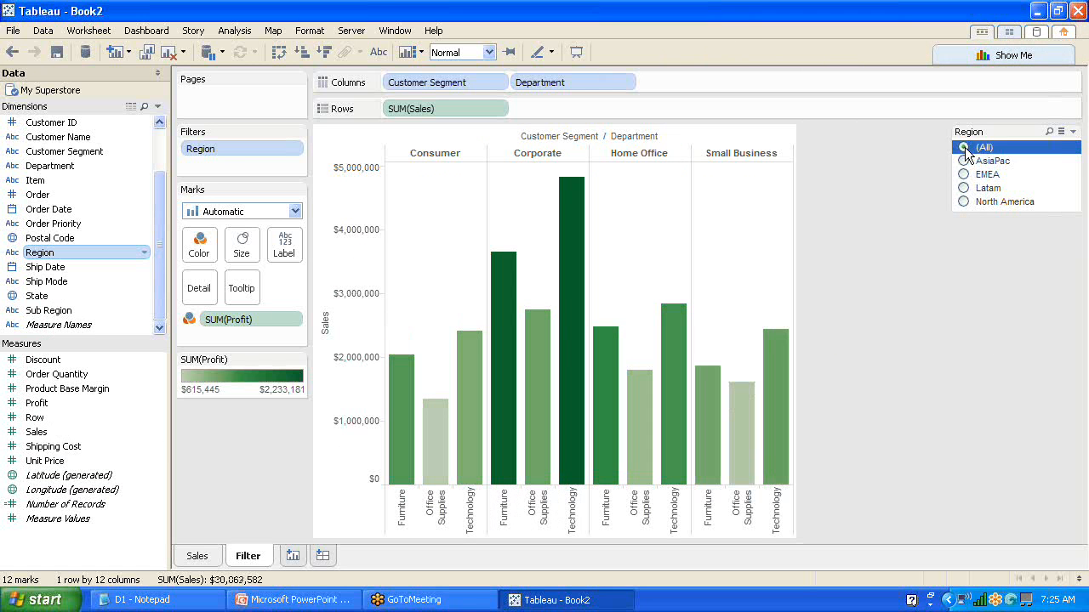
pyautogui.click(964, 162)
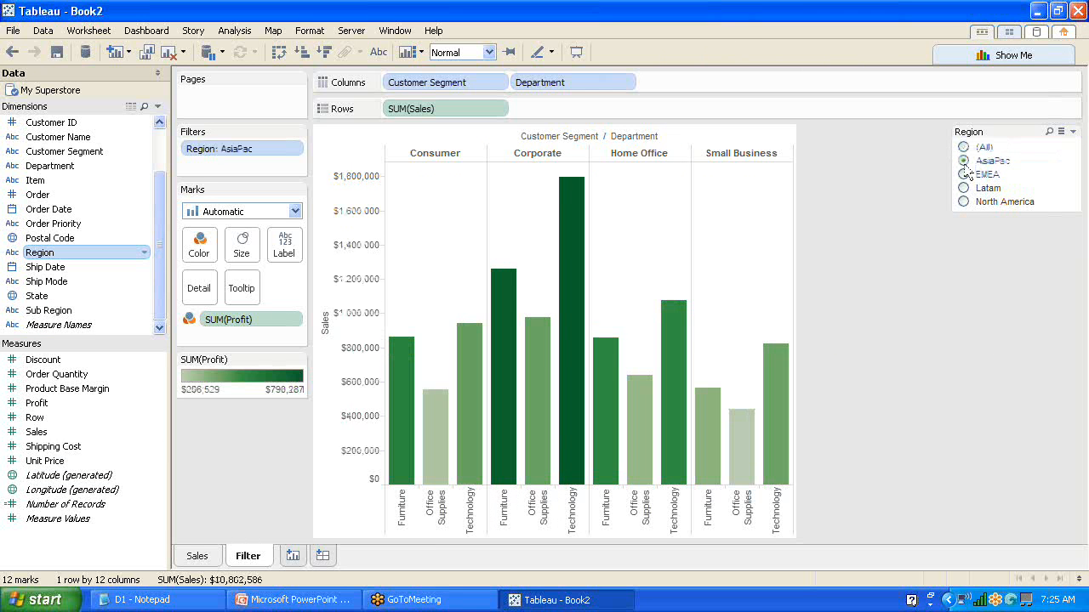
pyautogui.click(964, 188)
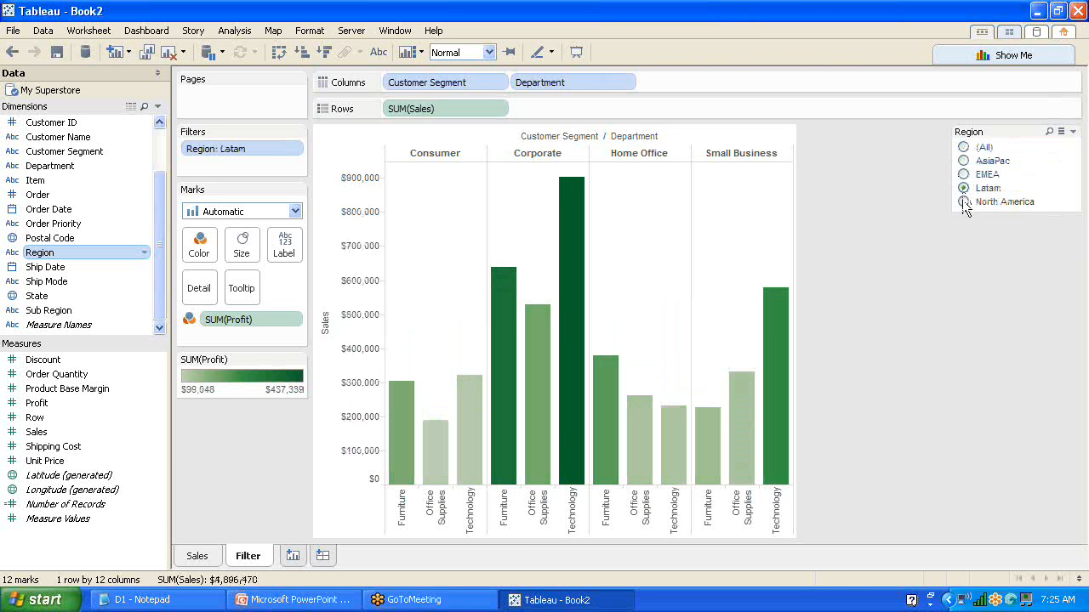
pyautogui.click(964, 202)
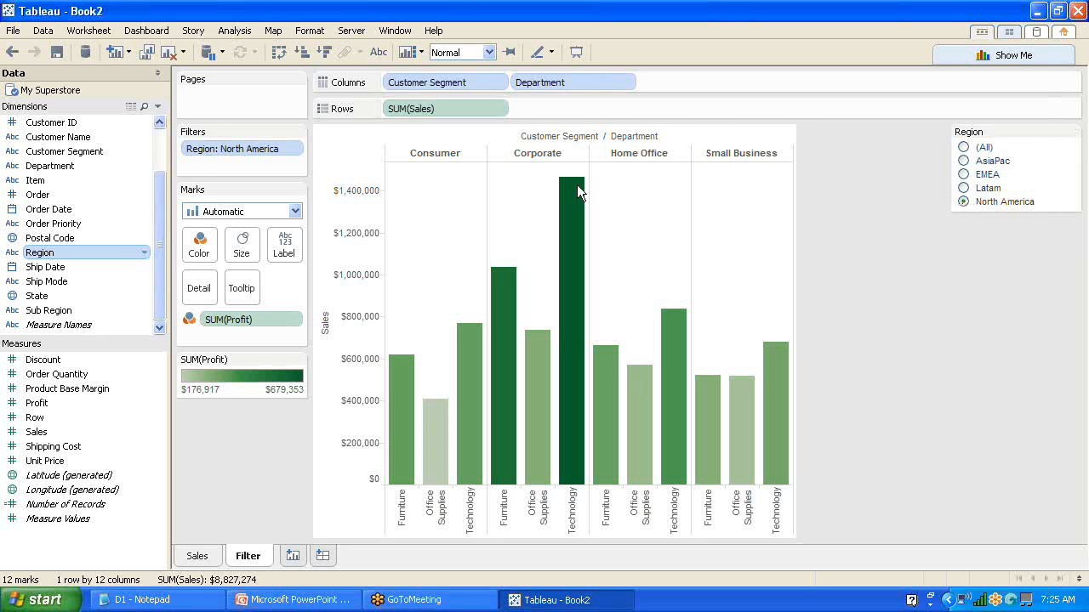
# Hide the Region quick filter from the Filter sheet, keeping Region as a filter
pyautogui.click(142, 256)
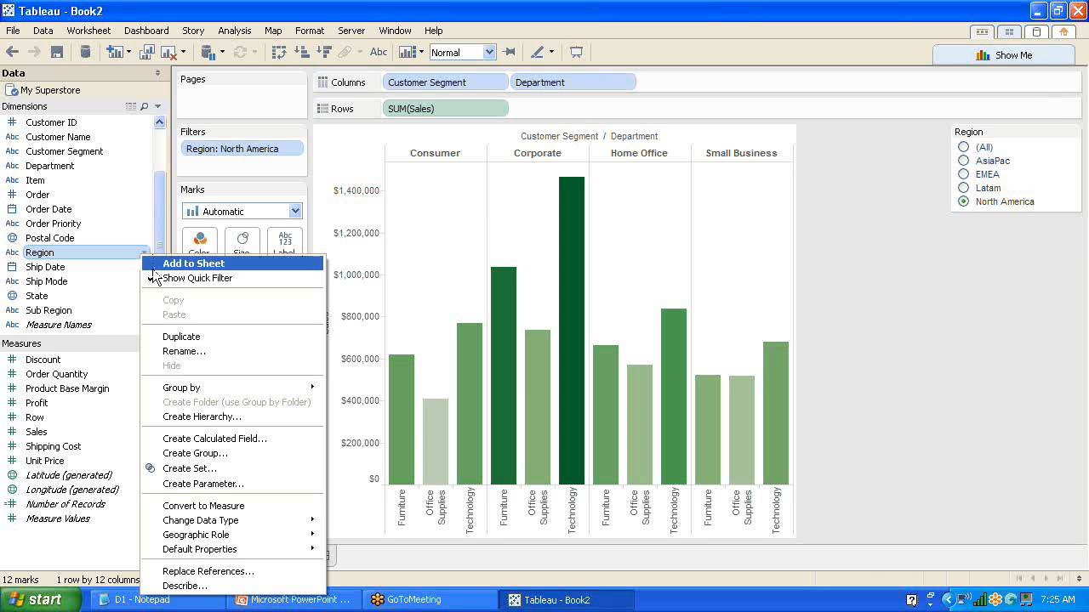
pyautogui.click(152, 279)
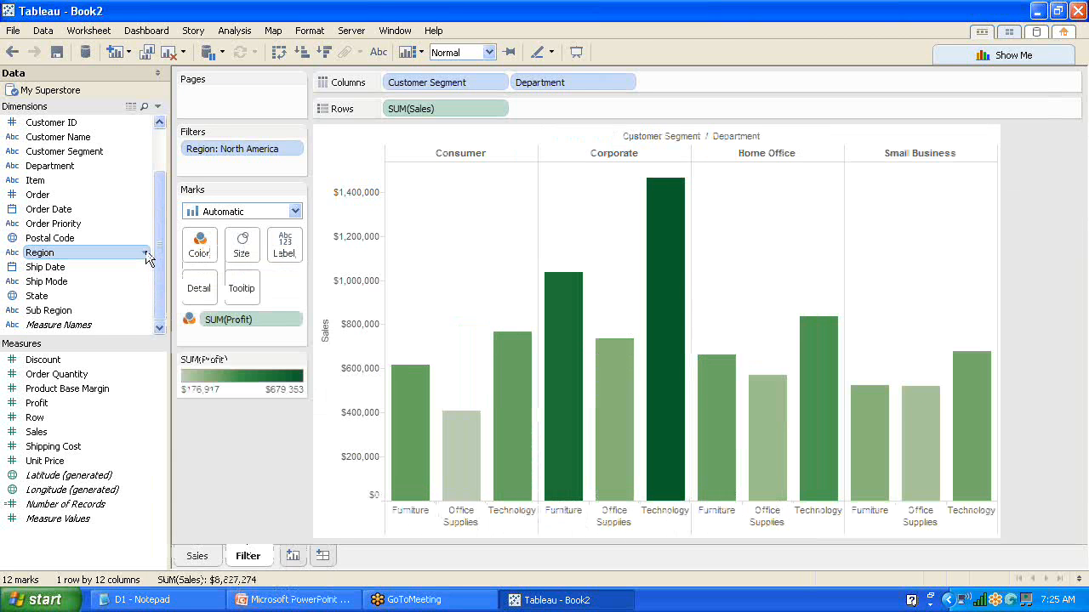
# Show the Region quick filter on the Filter sheet again and restore the window to its smaller size
pyautogui.click(145, 255)
pyautogui.click(176, 274)
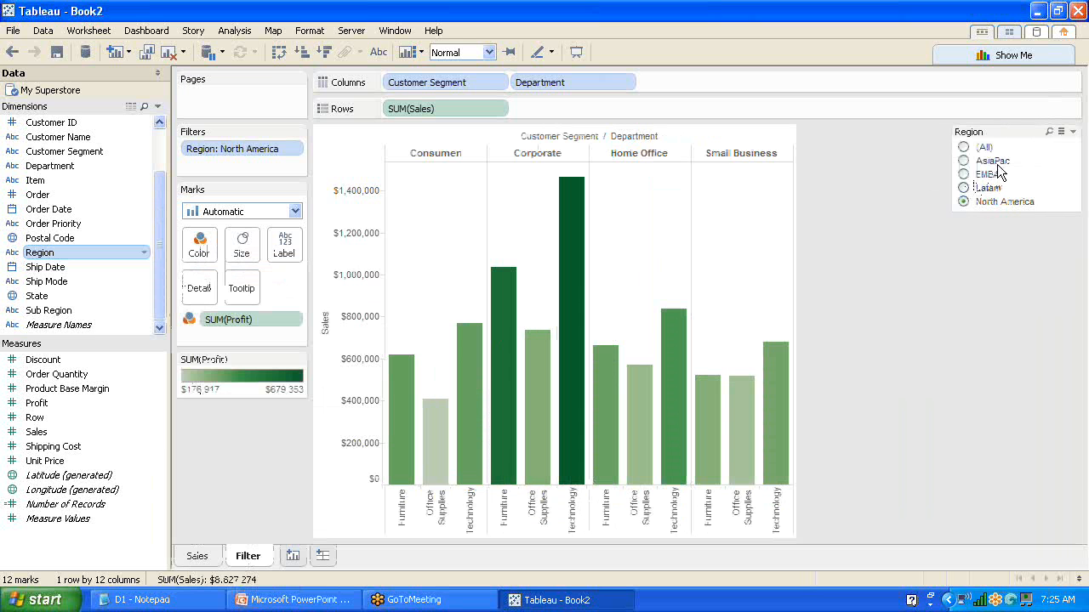
pyautogui.click(1058, 10)
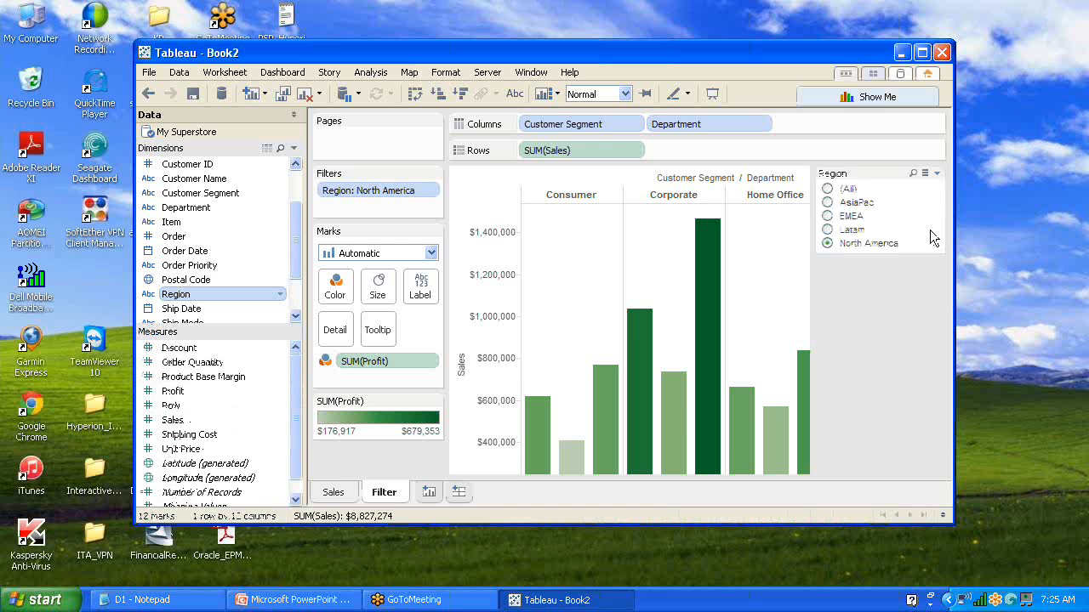
# Change the Region quick filter's title to "Select One Region" and maximize the window
pyautogui.click(937, 173)
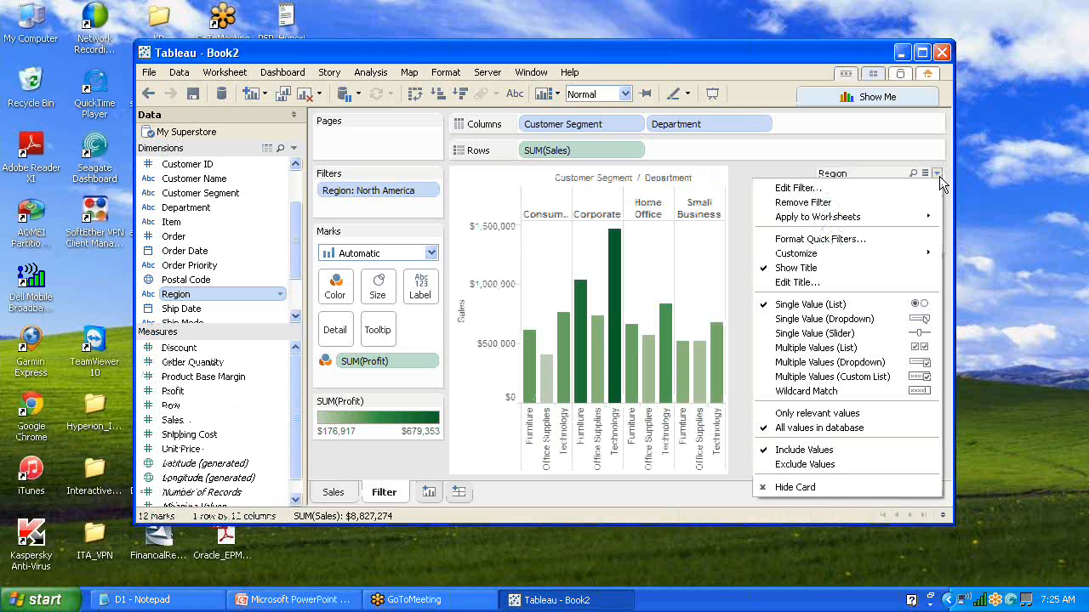
pyautogui.click(843, 284)
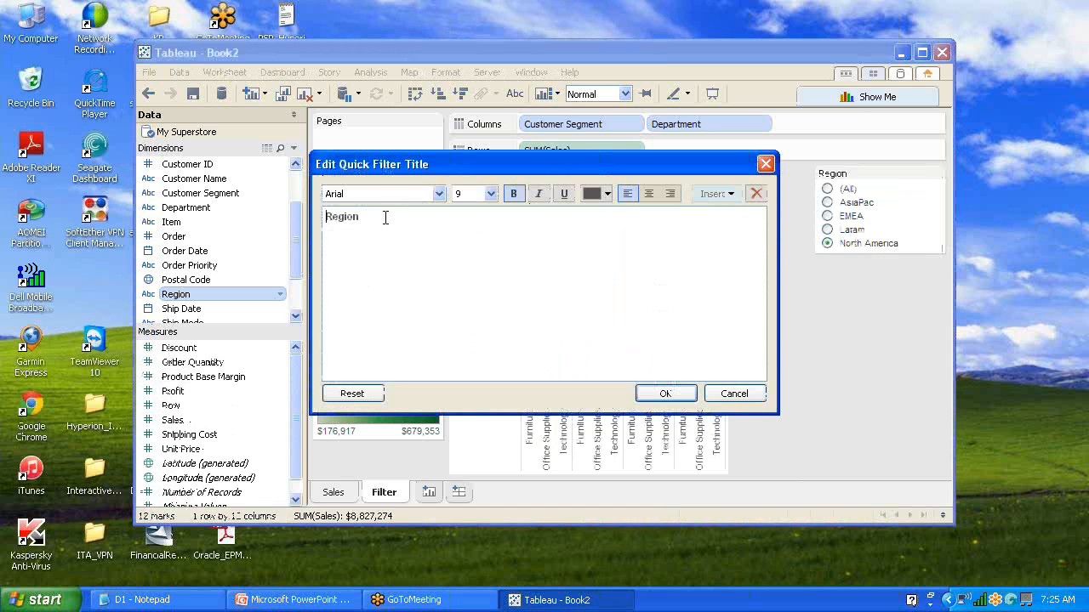
pyautogui.moveTo(379, 219); pyautogui.dragTo(282, 227)
pyautogui.click(369, 244)
pyautogui.click(324, 216)
pyautogui.write('Select')
pyautogui.write('One')
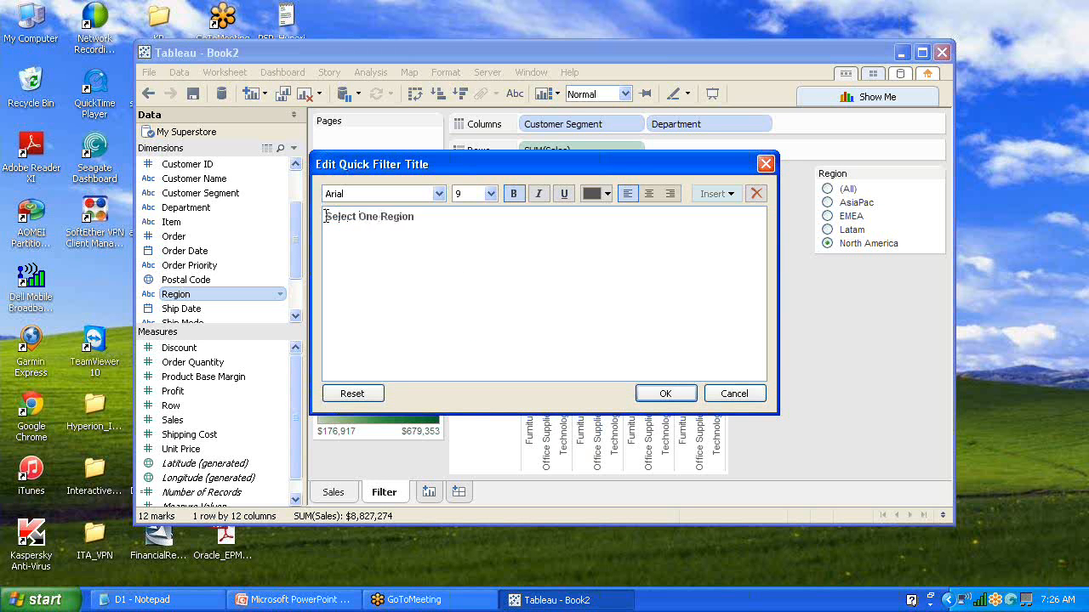
pyautogui.click(665, 395)
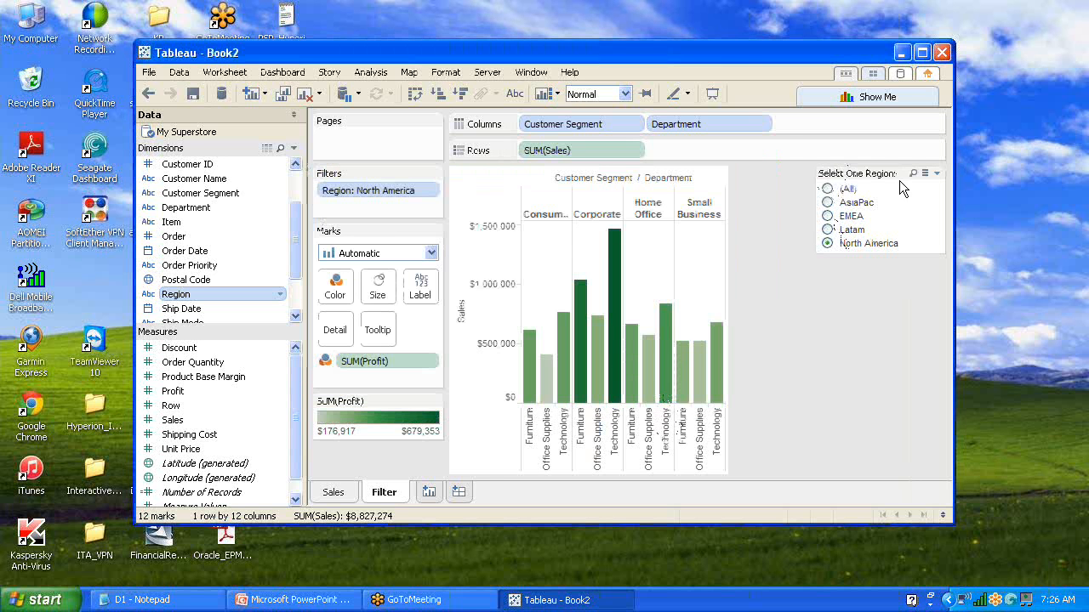
pyautogui.click(922, 54)
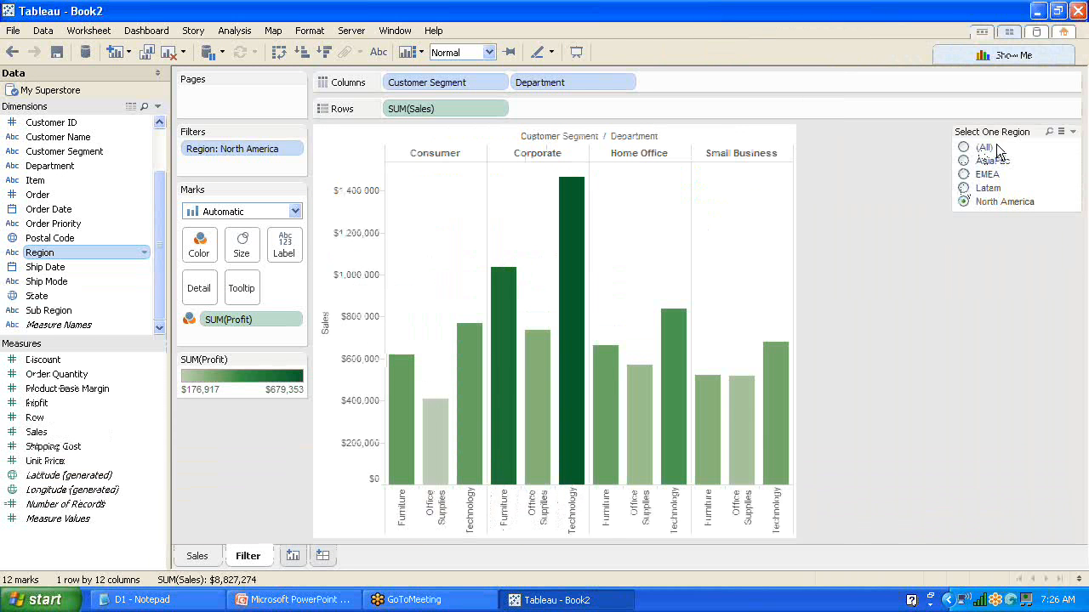
# Filter the chart by AsiaPac, EMEA and Latam in turn, ending with Latam selected
pyautogui.click(963, 161)
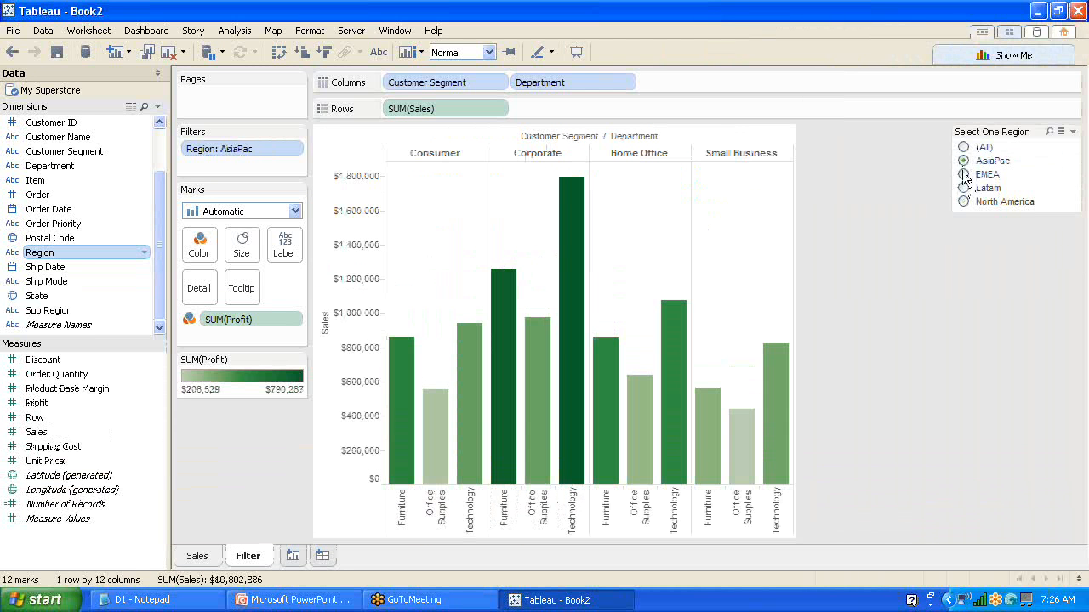
pyautogui.click(964, 175)
pyautogui.click(964, 188)
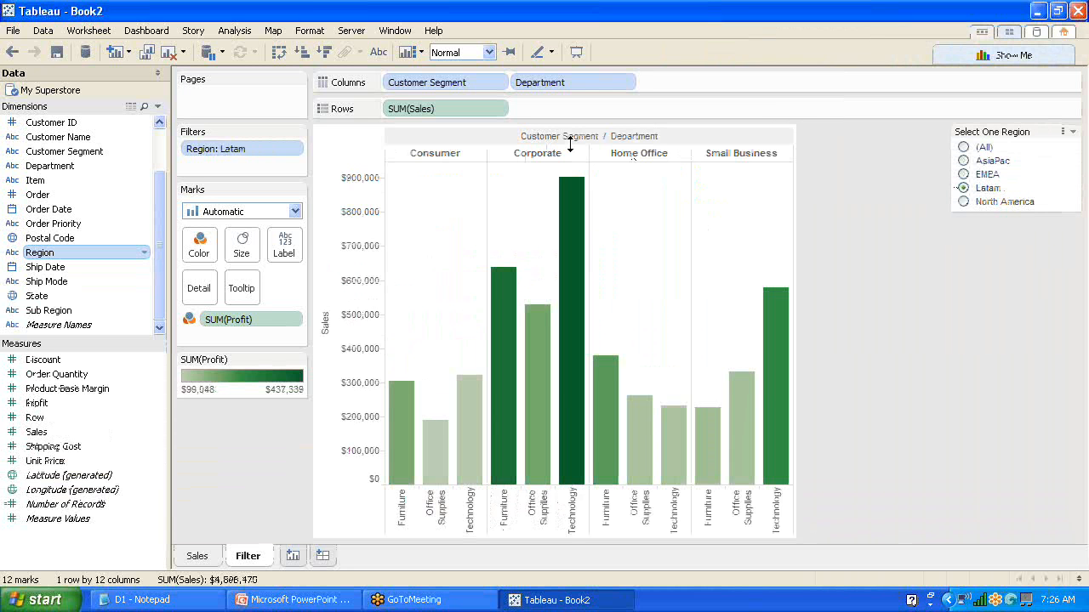
# Try the Pie, Bar, Line and Square mark types on the chart, ending with Automatic
pyautogui.click(295, 213)
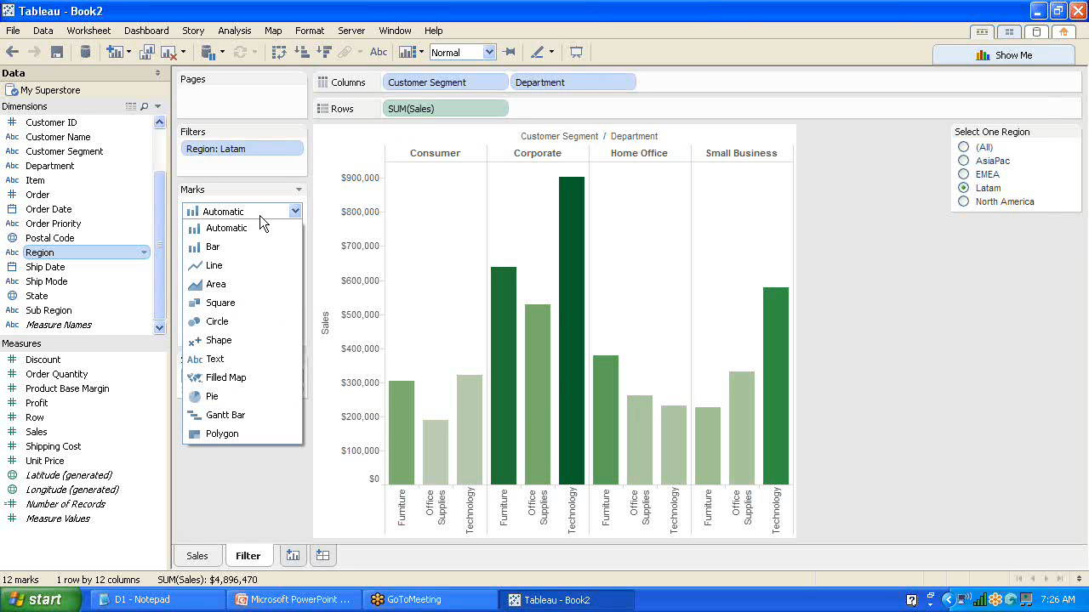
pyautogui.click(242, 393)
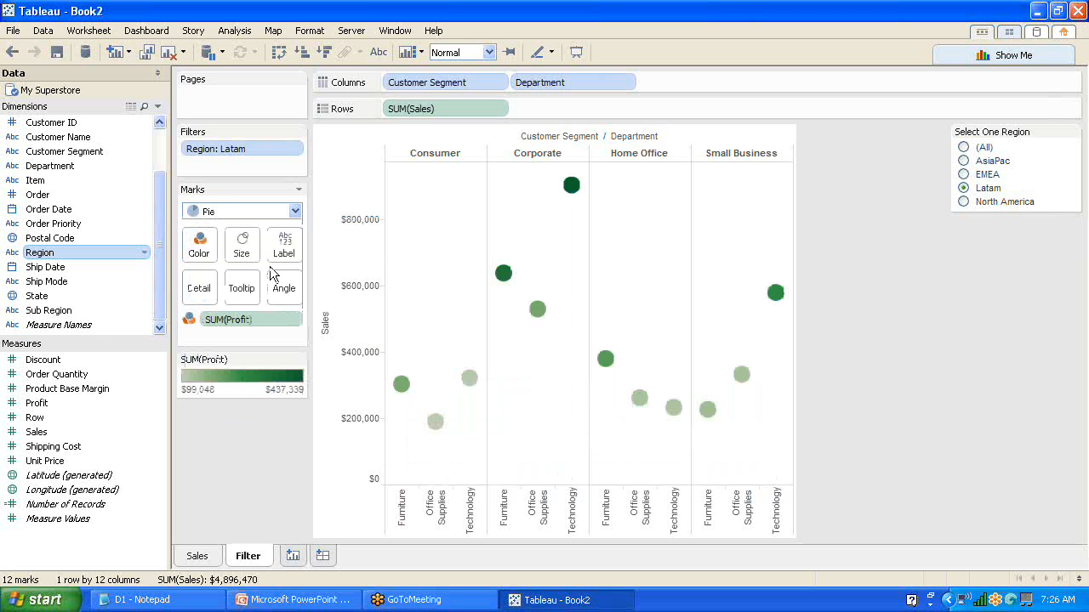
pyautogui.click(294, 211)
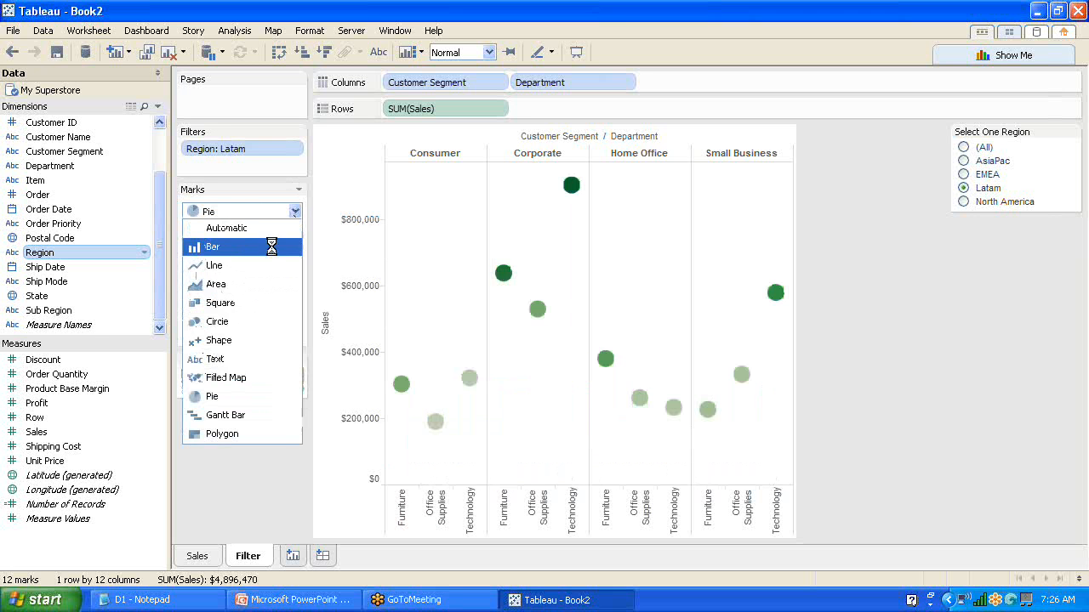
pyautogui.click(272, 246)
pyautogui.click(295, 212)
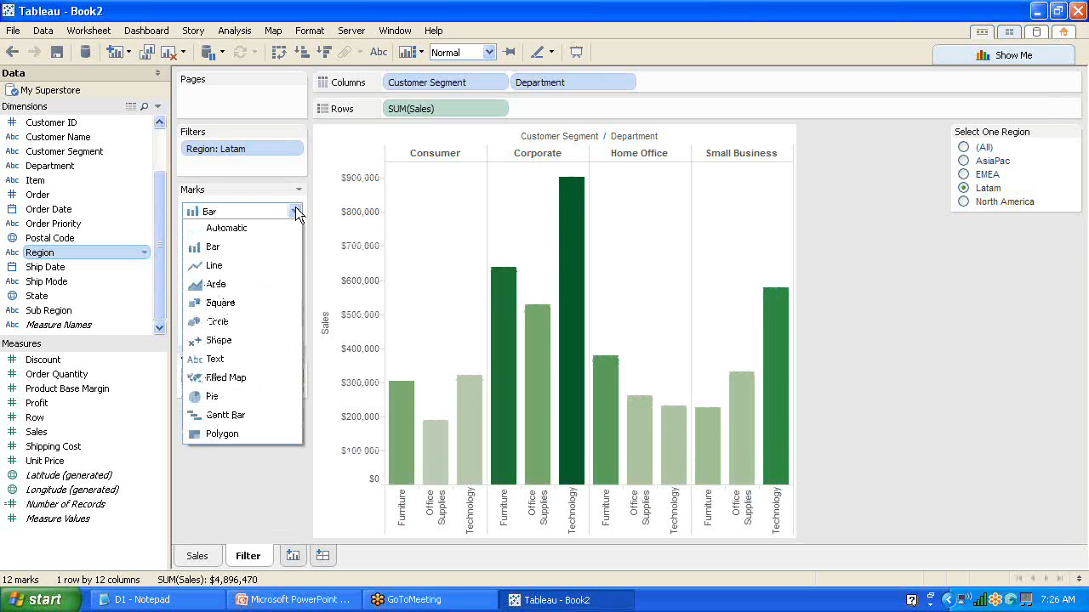
pyautogui.click(267, 260)
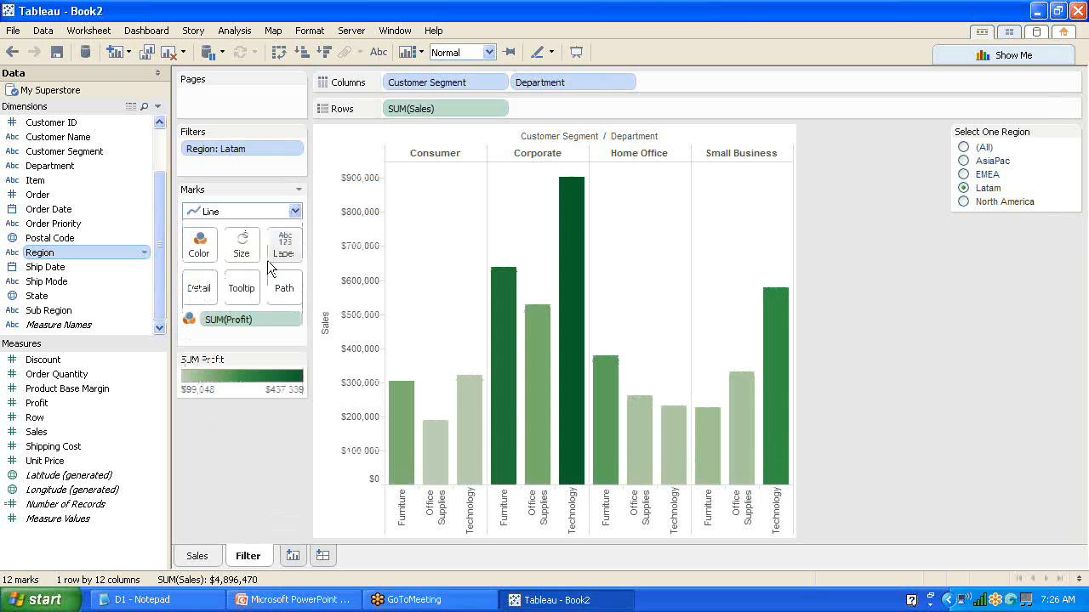
pyautogui.click(295, 212)
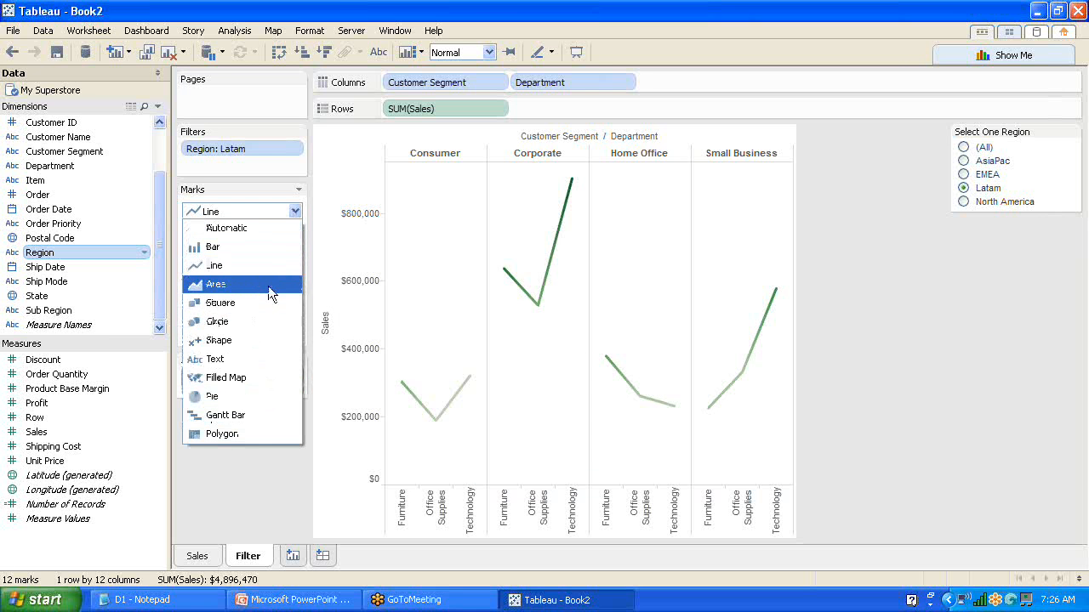
pyautogui.click(262, 308)
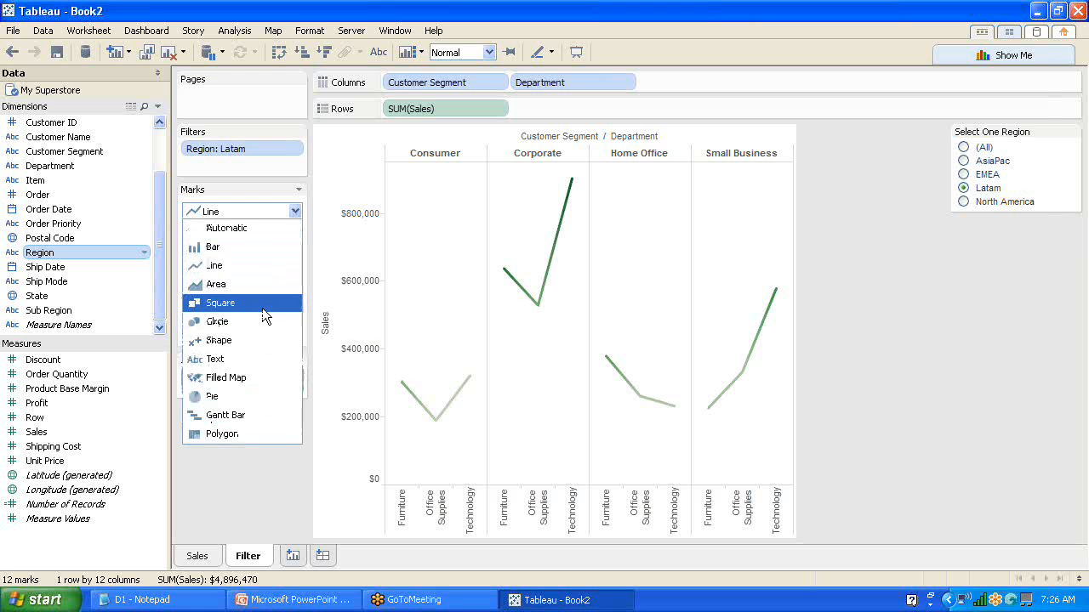
pyautogui.click(295, 212)
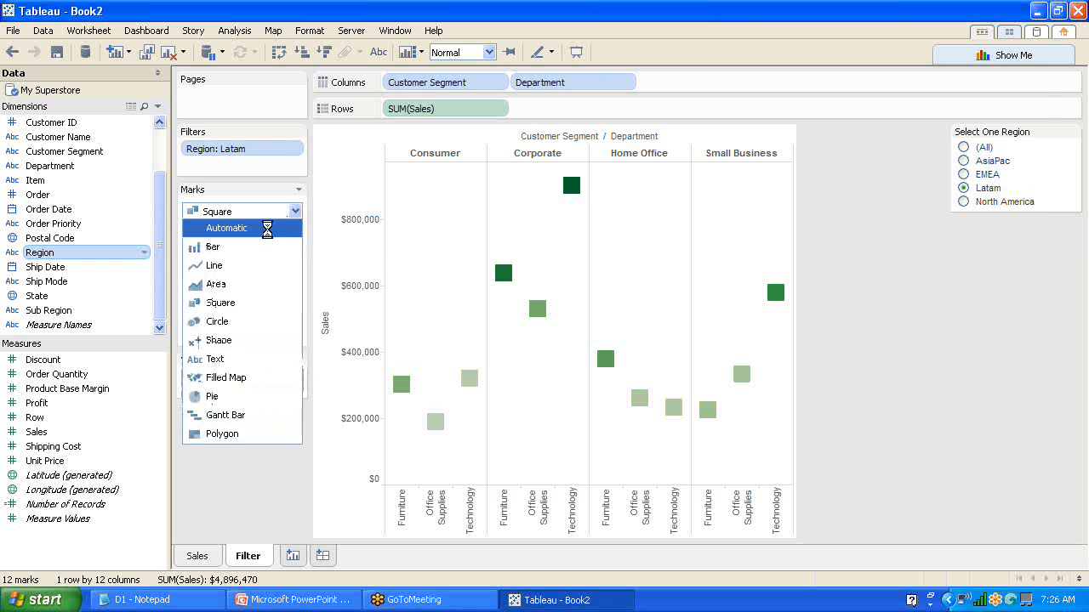
pyautogui.click(267, 229)
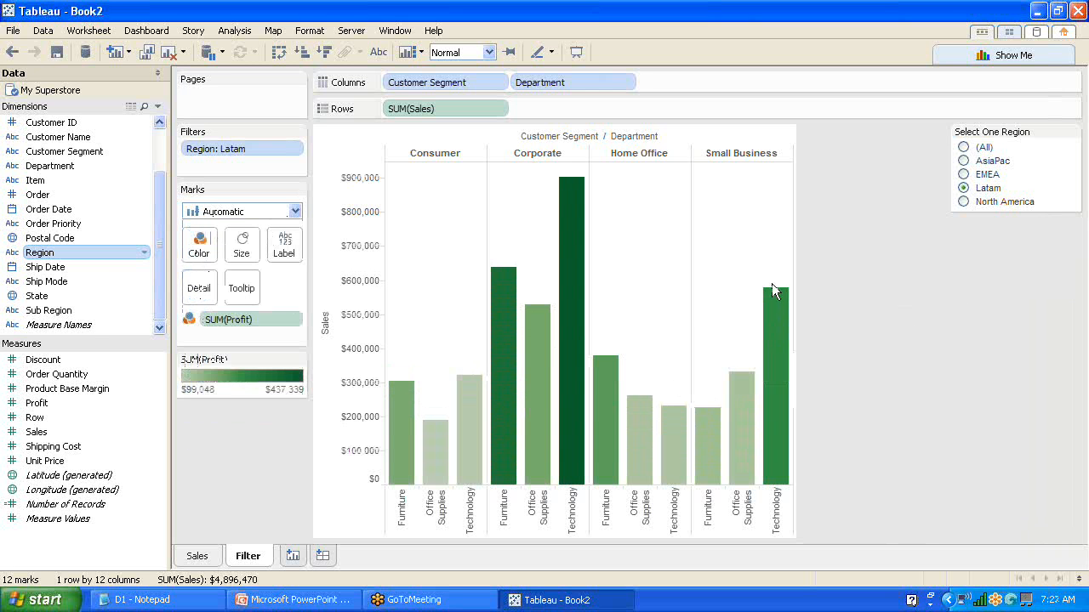
# Examine the Sales sheet and the commands available for it, such as Duplicate Sheet, and return to the Filter sheet
pyautogui.moveTo(779, 402)
pyautogui.moveTo(786, 330)
pyautogui.click(199, 558)
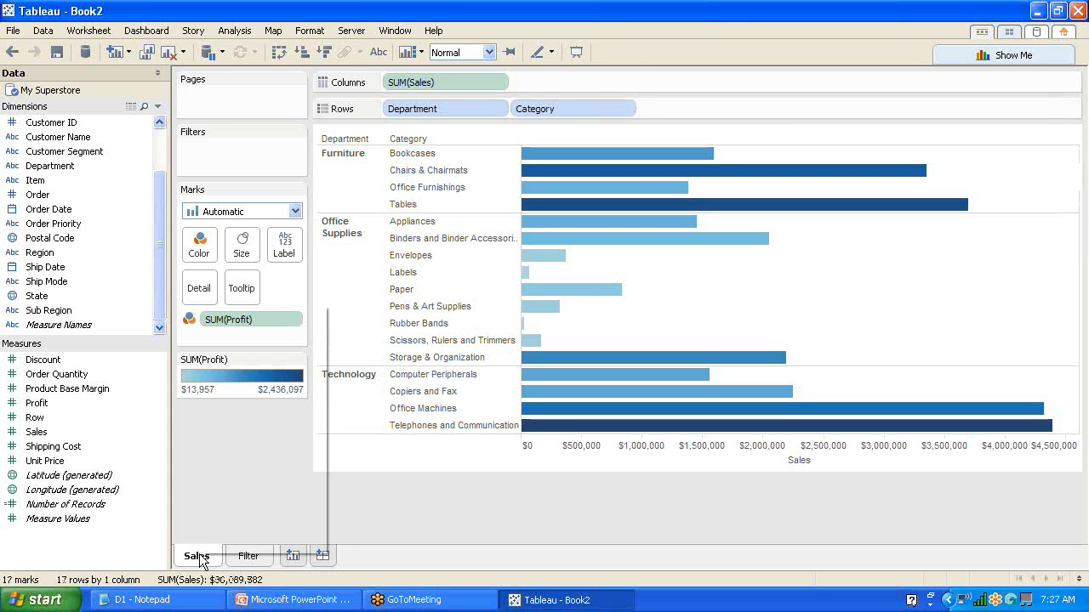
pyautogui.rightClick(199, 558)
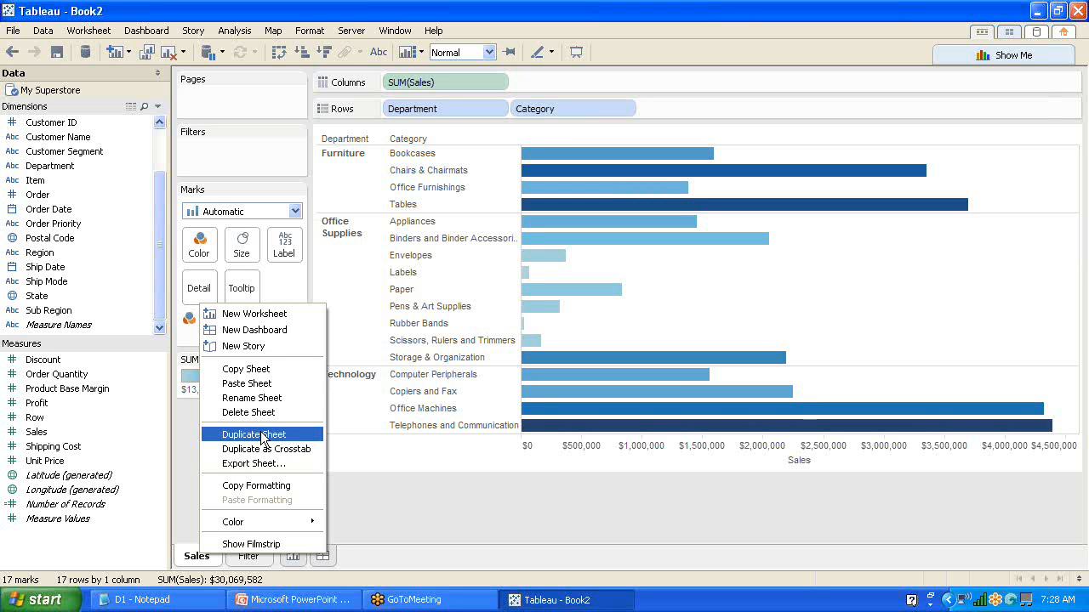
pyautogui.click(249, 557)
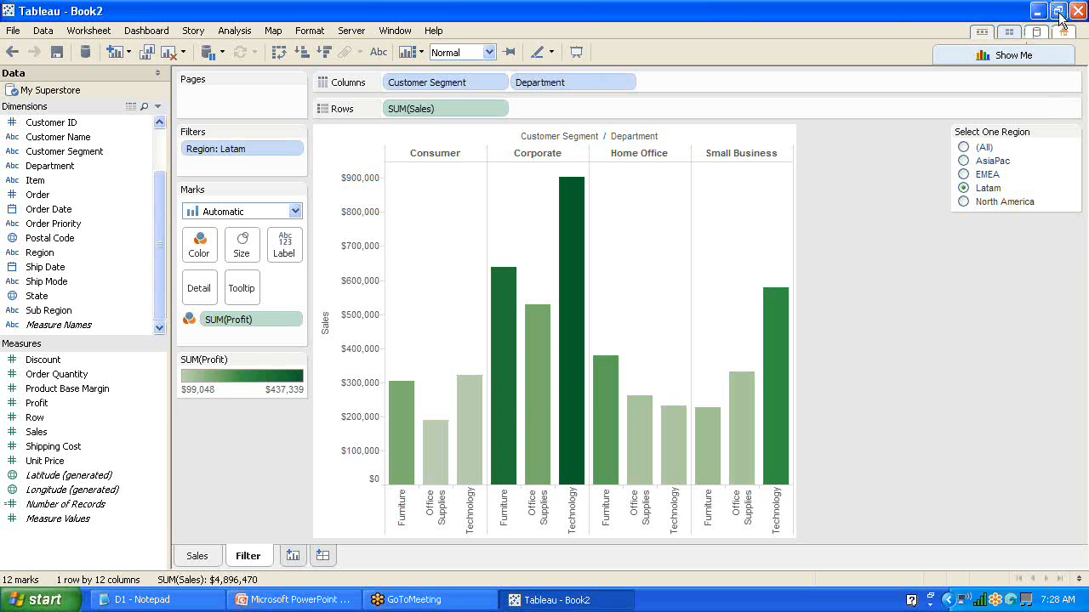
# Restore the window to its smaller size and customize the Region quick filter to hide its "All" value
pyautogui.click(1059, 11)
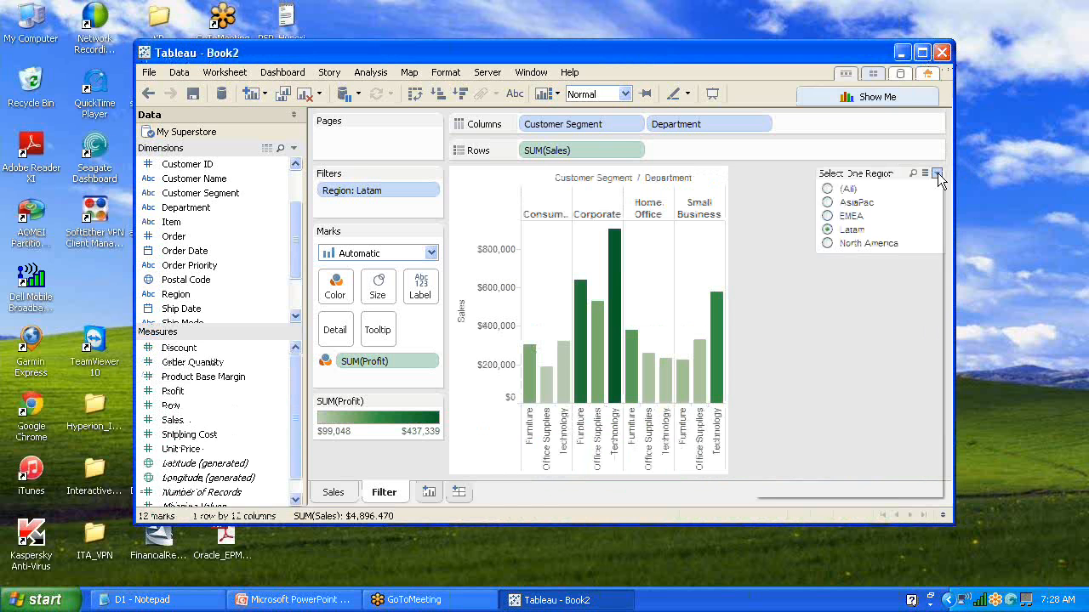
pyautogui.click(936, 172)
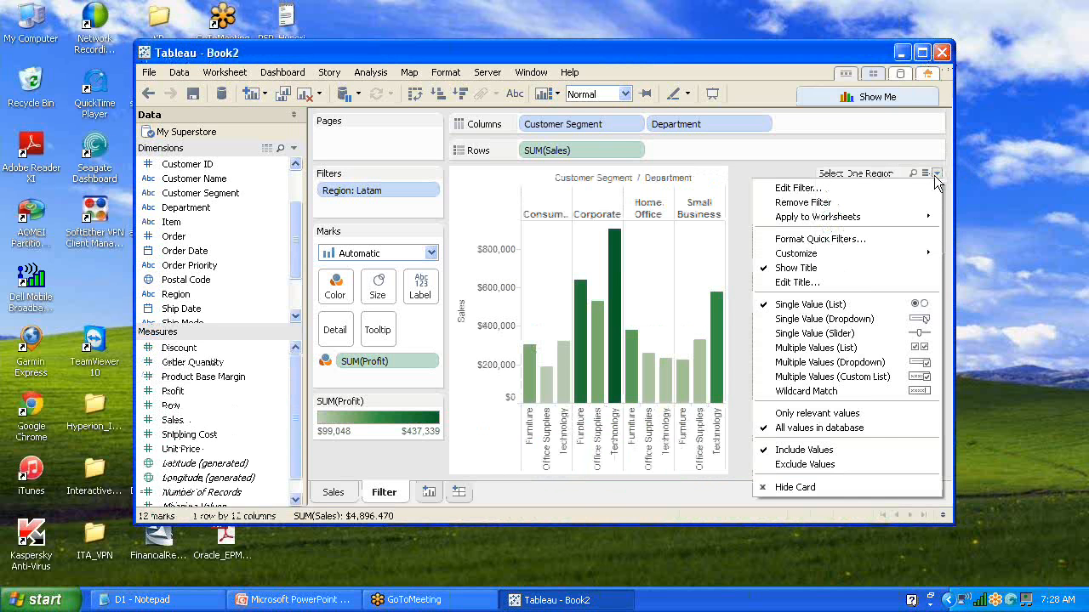
pyautogui.moveTo(830, 257)
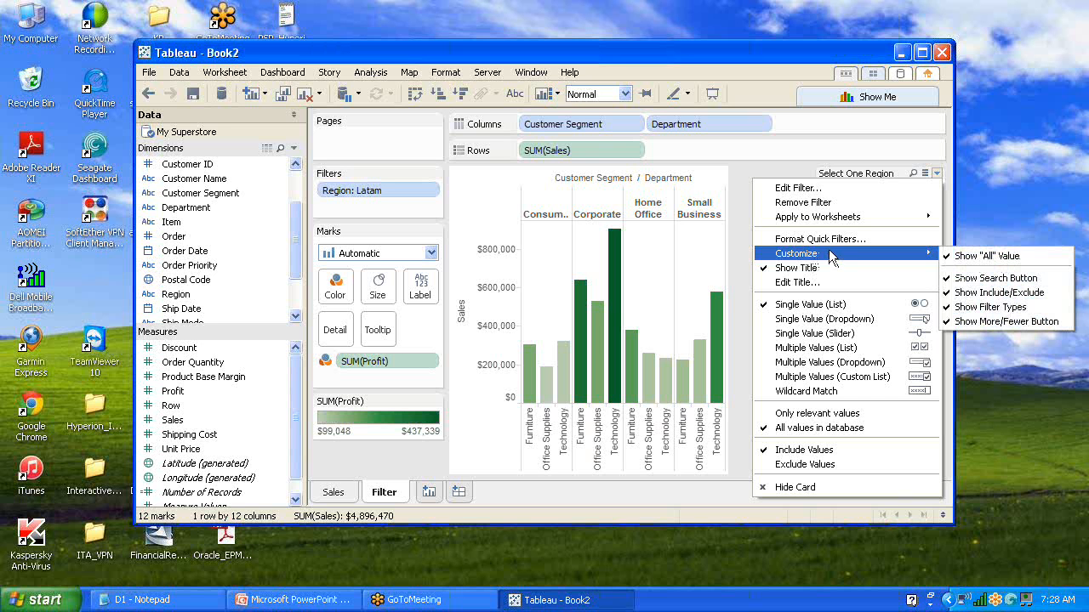
pyautogui.click(972, 253)
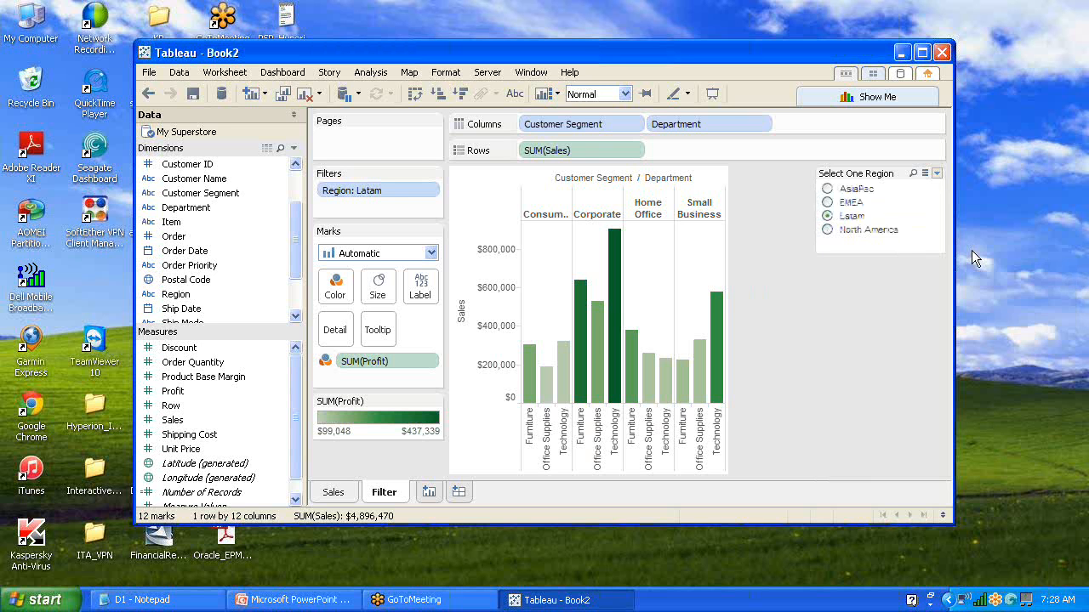
# Change the Region quick filter's title to "Select a Region" and maximize the window again
pyautogui.click(935, 173)
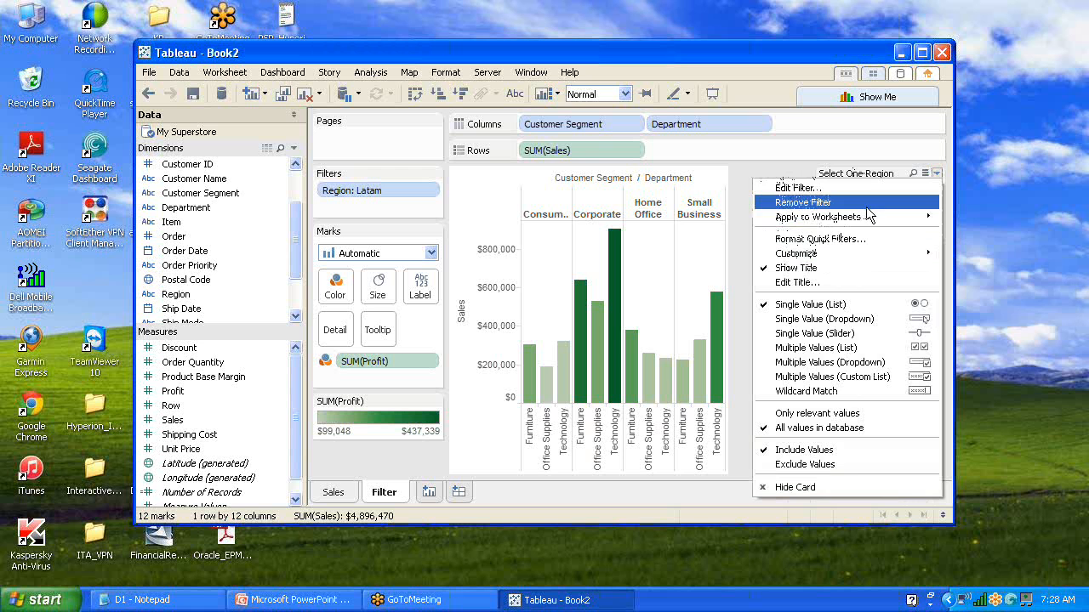
pyautogui.moveTo(864, 259)
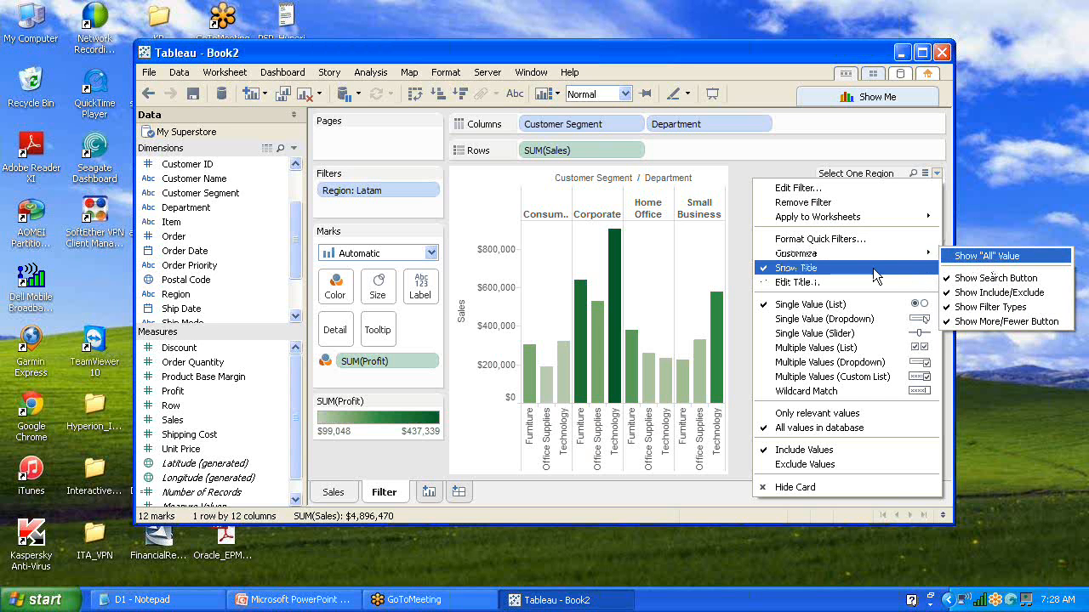
pyautogui.click(829, 288)
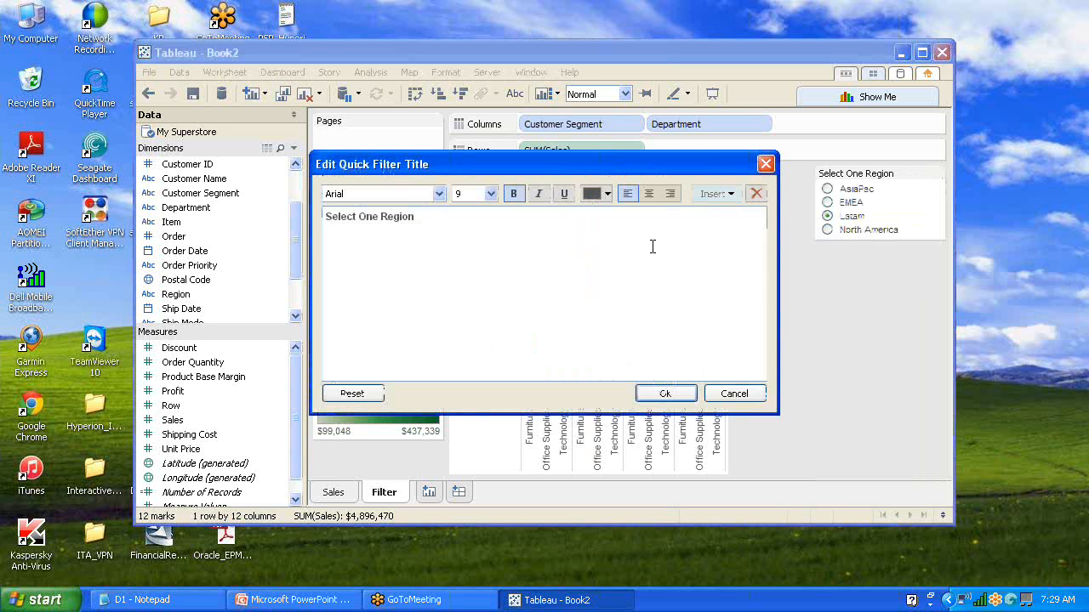
pyautogui.click(379, 216)
pyautogui.press('BackSpace')
pyautogui.press('BackSpace')
pyautogui.press('BackSpace')
pyautogui.press('BackSpace')
pyautogui.write('a')
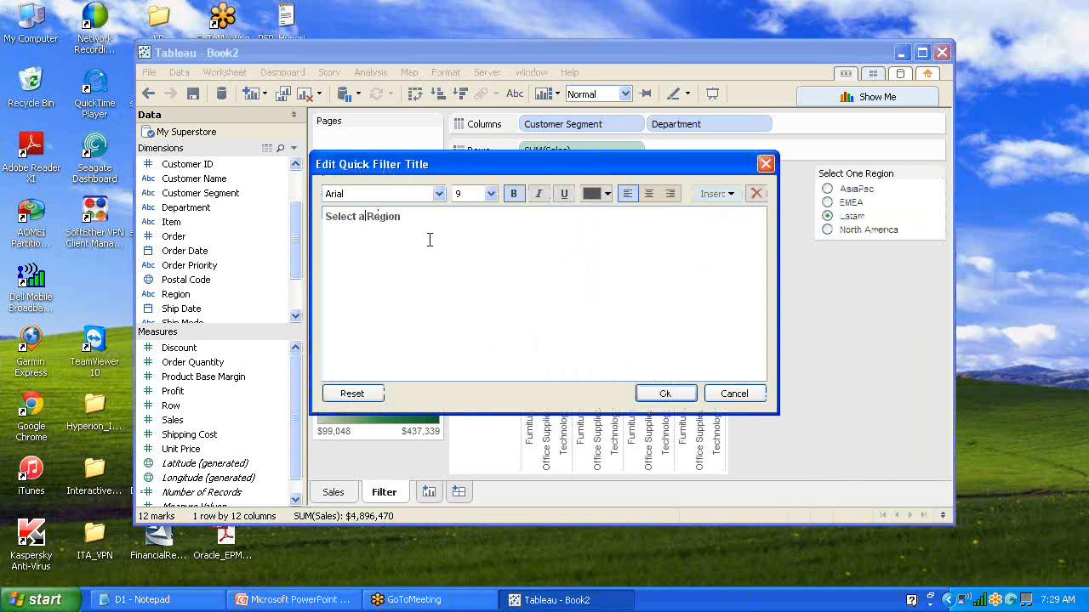
pyautogui.click(669, 395)
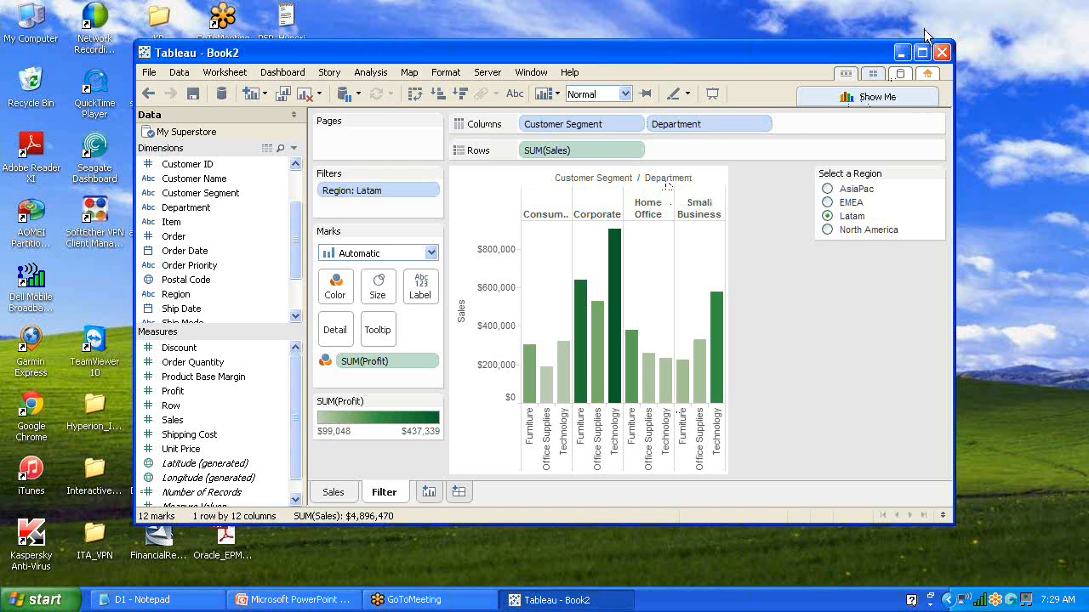
pyautogui.click(920, 51)
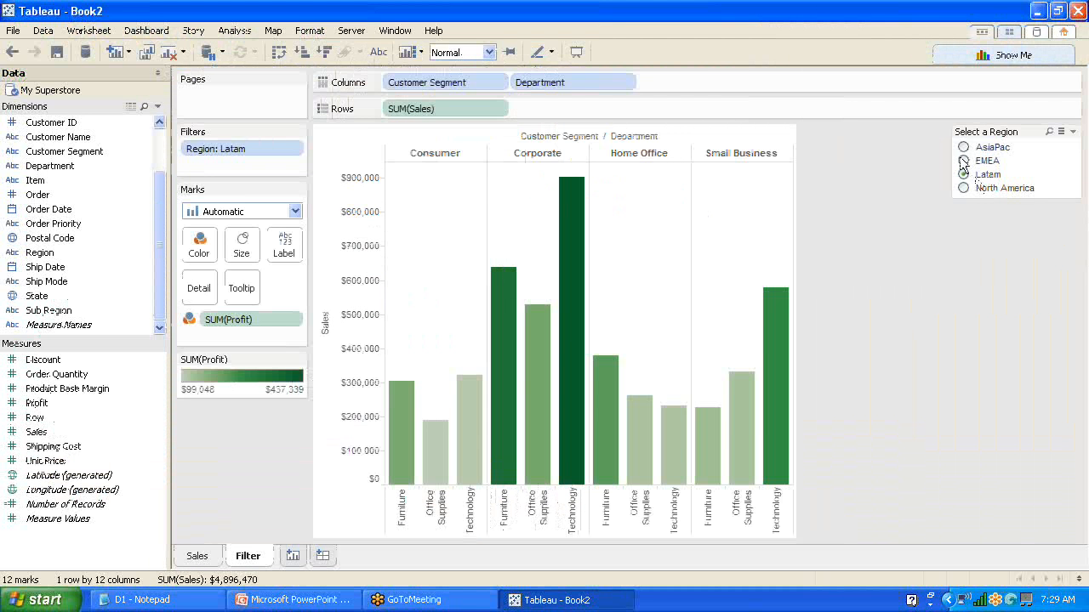
# Try the retitled quick filter on AsiaPac and EMEA, and return it to Latam
pyautogui.click(965, 161)
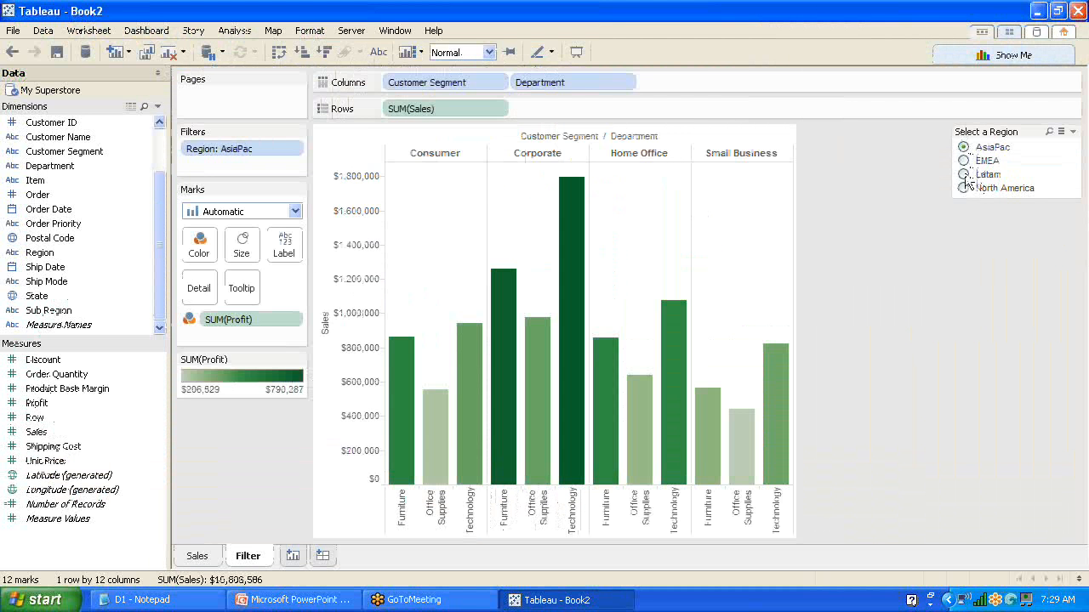
pyautogui.click(964, 161)
pyautogui.click(964, 174)
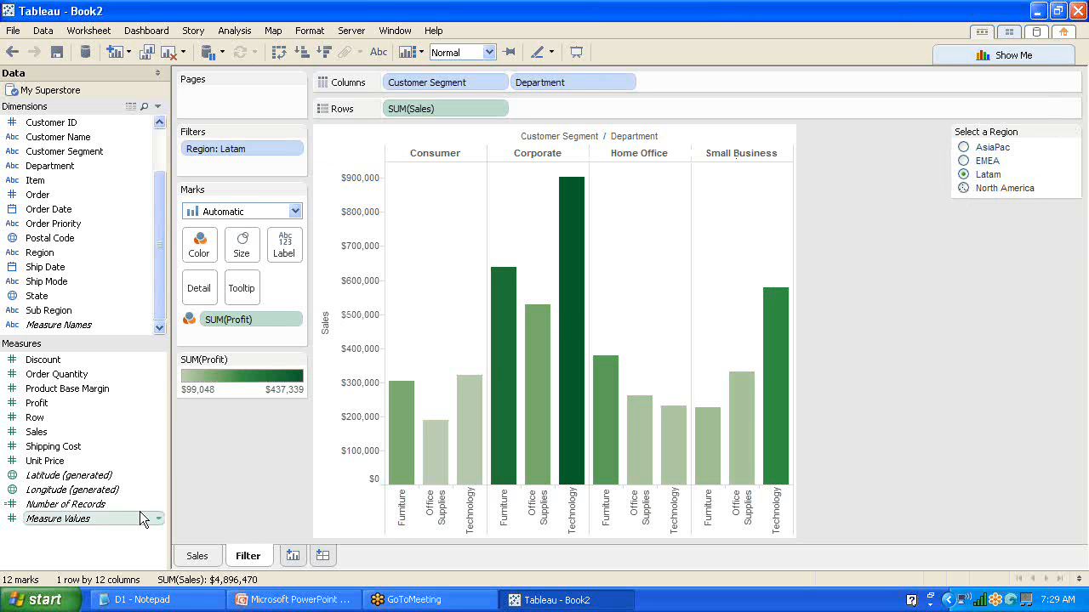
# Add Sales to the filters of the Filter sheet, choosing Sum as the aggregation to filter on
pyautogui.moveTo(50, 439); pyautogui.dragTo(211, 165)
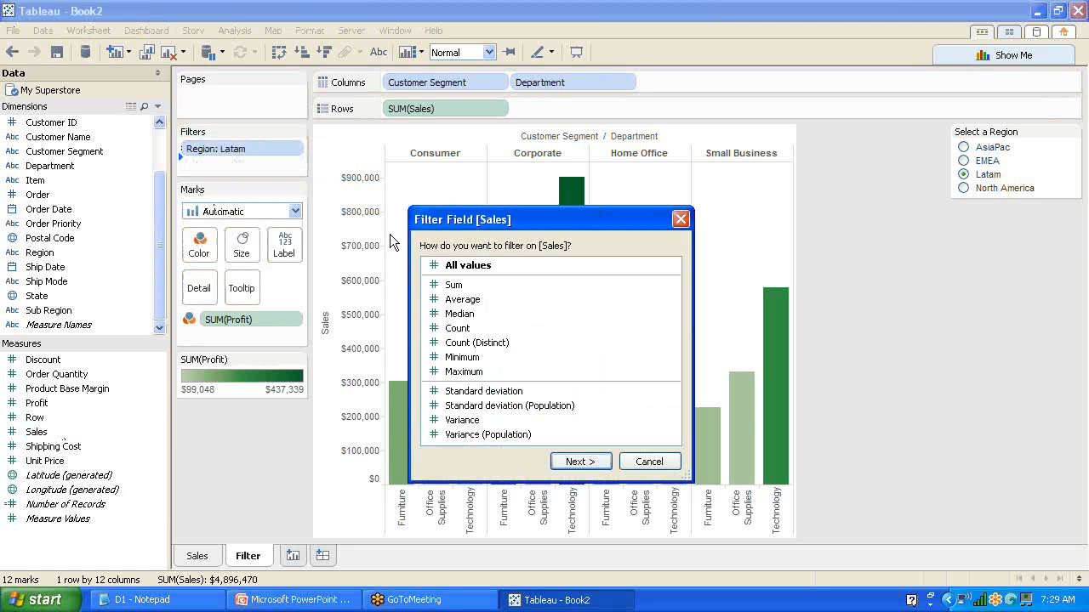
pyautogui.click(469, 302)
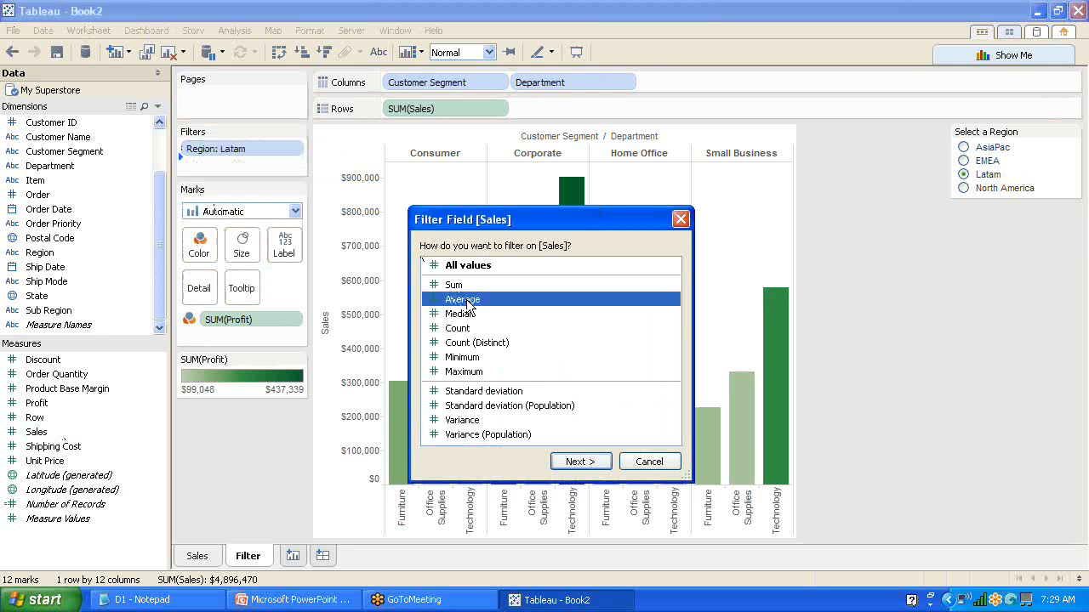
pyautogui.click(460, 286)
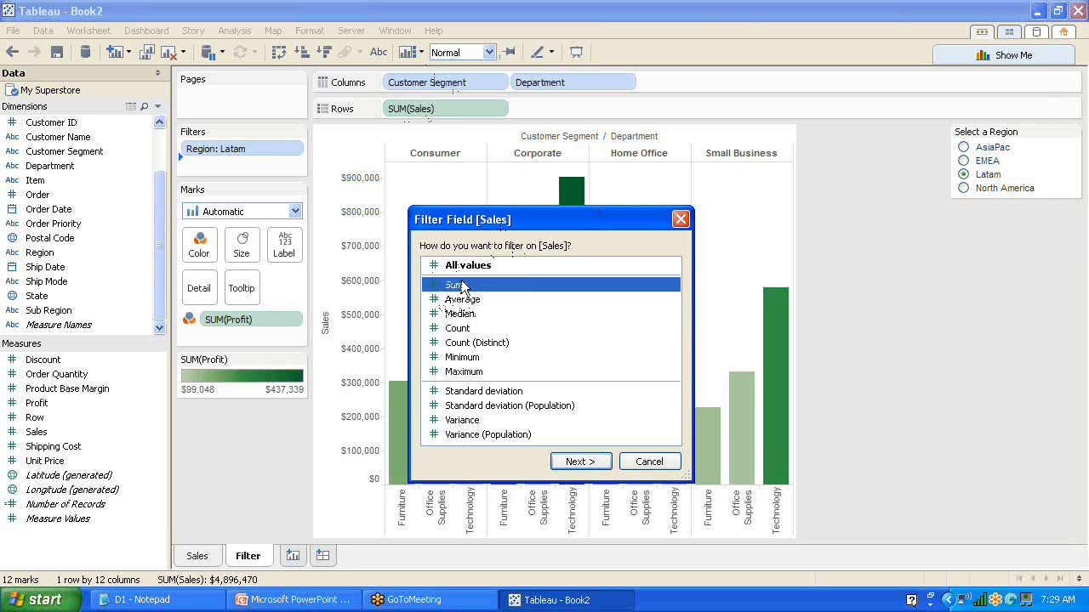
pyautogui.click(581, 464)
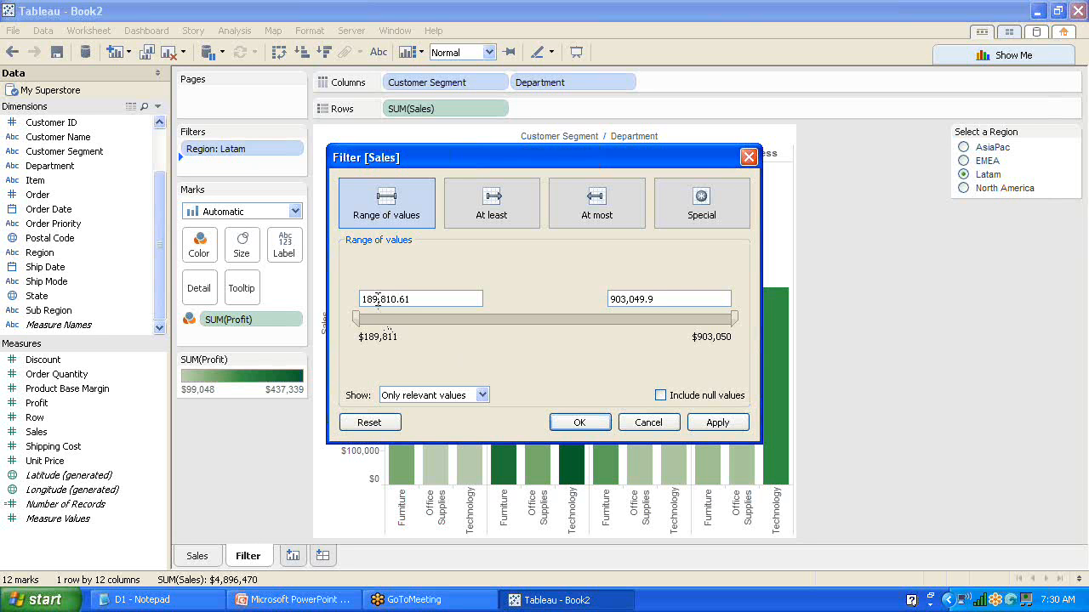
# Limit the Sales filter to a range of values from 500,000 to 1,000,000 and apply it
pyautogui.moveTo(357, 317)
pyautogui.mouseDown()
pyautogui.moveTo(393, 315)
pyautogui.moveTo(346, 307)
pyautogui.moveTo(377, 301)
pyautogui.moveTo(342, 309)
pyautogui.mouseUp()
pyautogui.write('500000')
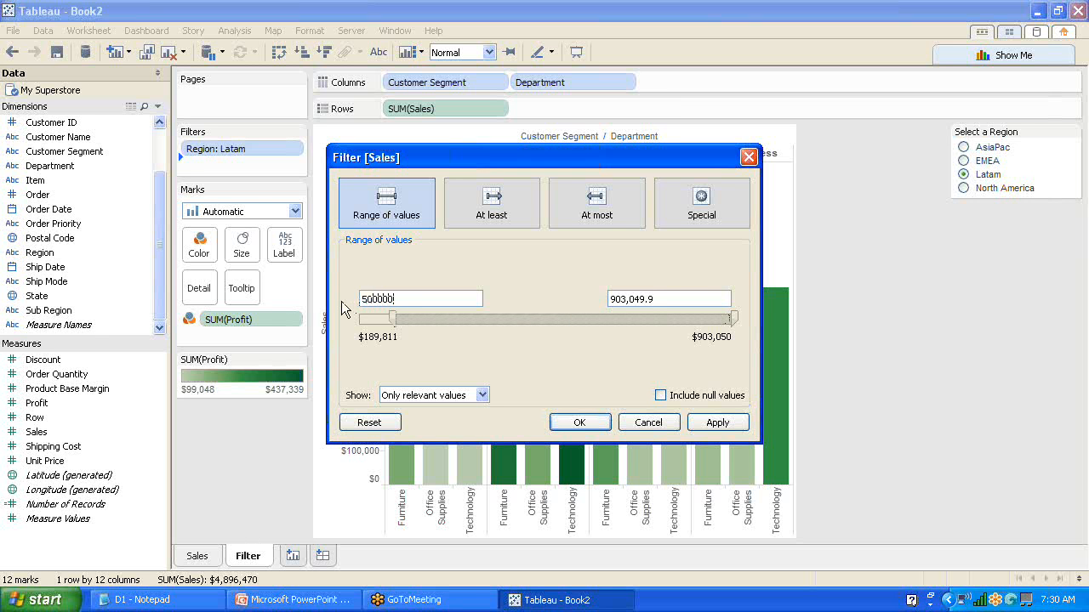
pyautogui.click(673, 300)
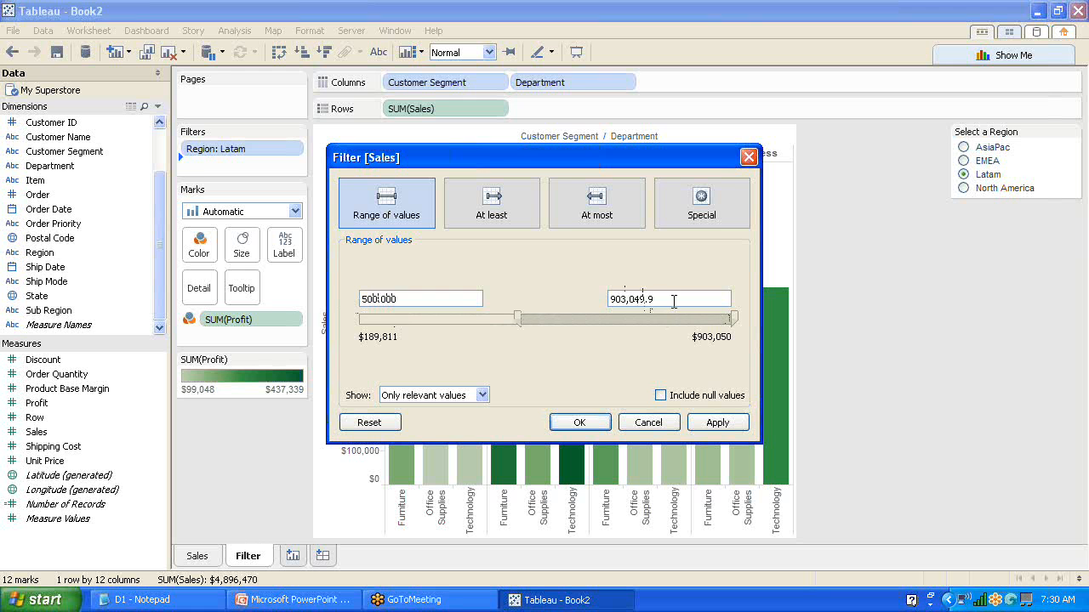
pyautogui.moveTo(659, 301); pyautogui.dragTo(594, 312)
pyautogui.write('1000000')
pyautogui.press('Return')
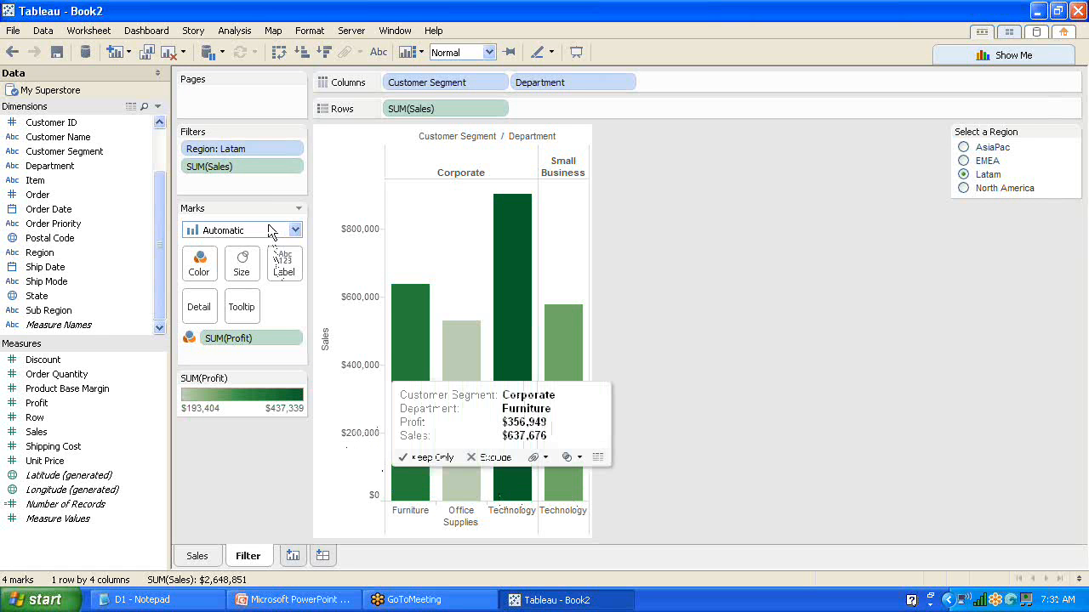
# Review the range settings of the SUM(Sales) filter and close them without changes
pyautogui.click(295, 173)
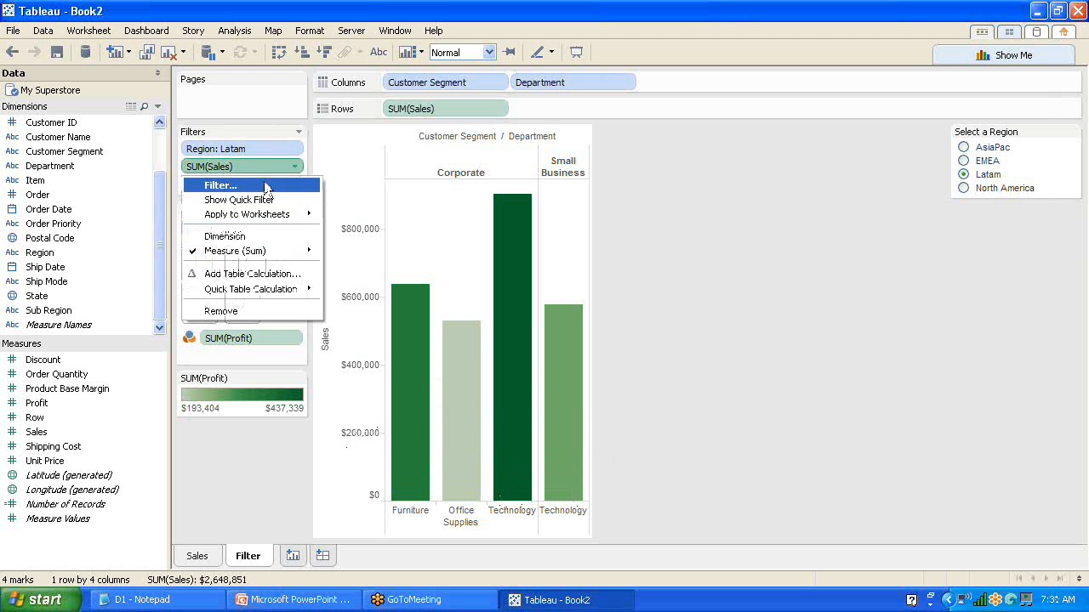
pyautogui.click(264, 182)
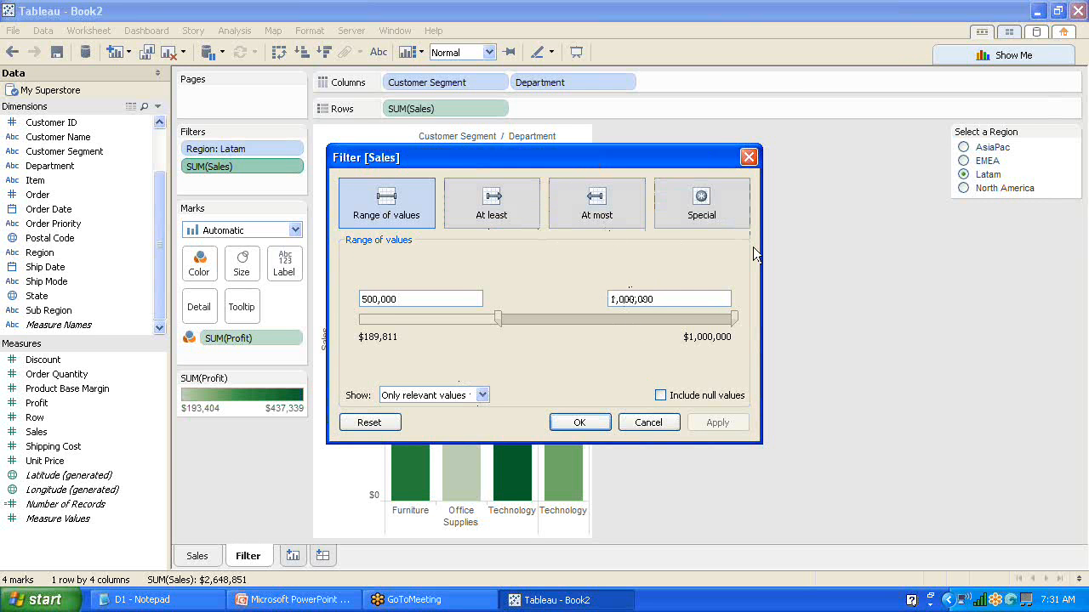
pyautogui.click(749, 157)
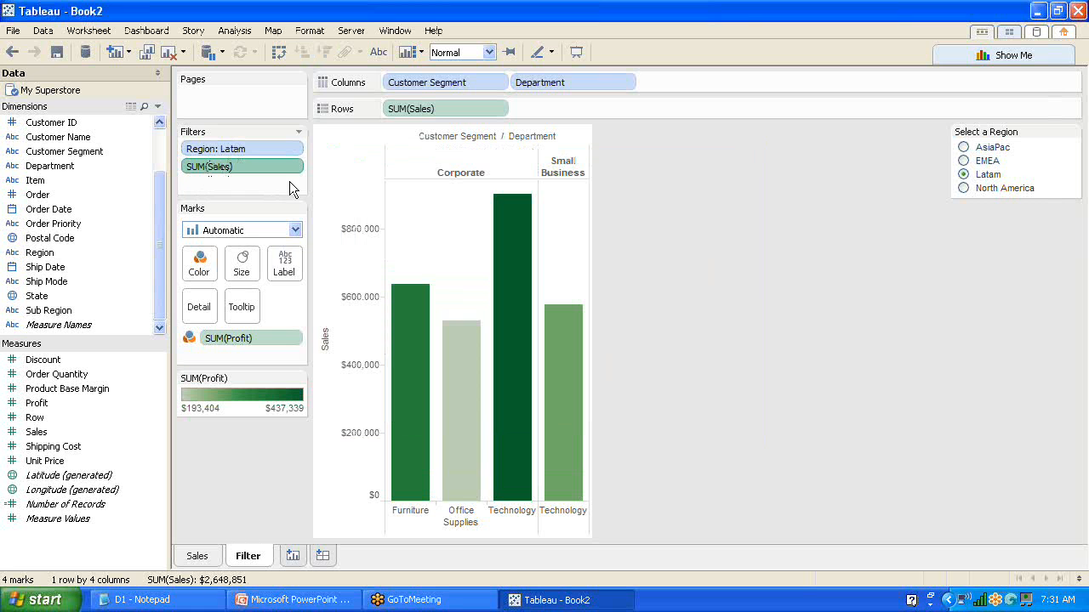
# Create a new worksheet after the Filter sheet and name it "Sorting"
pyautogui.click(293, 556)
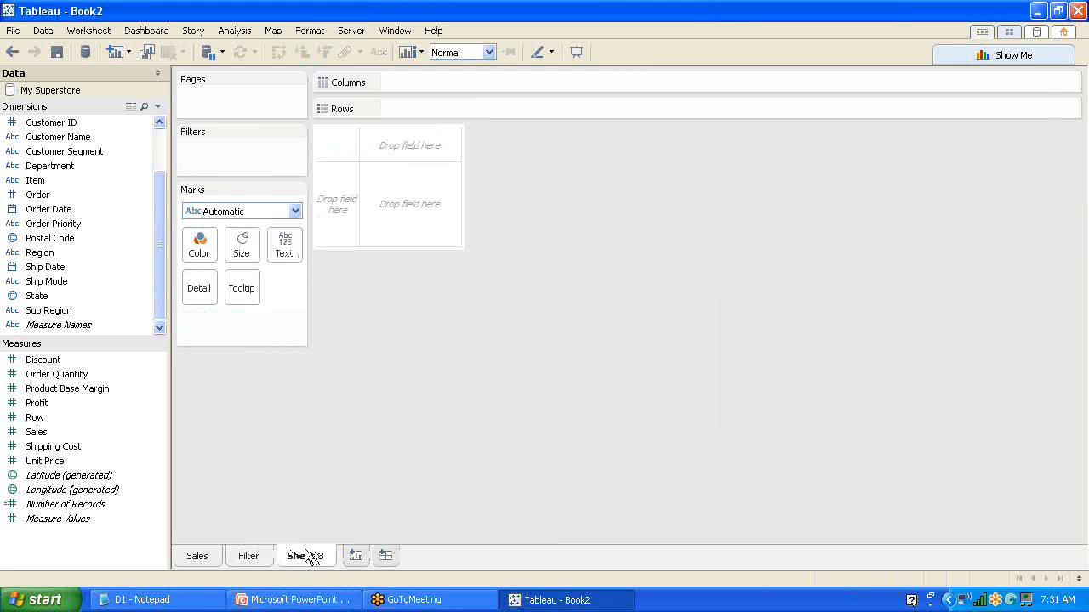
pyautogui.doubleClick(304, 558)
pyautogui.write('Sorting')
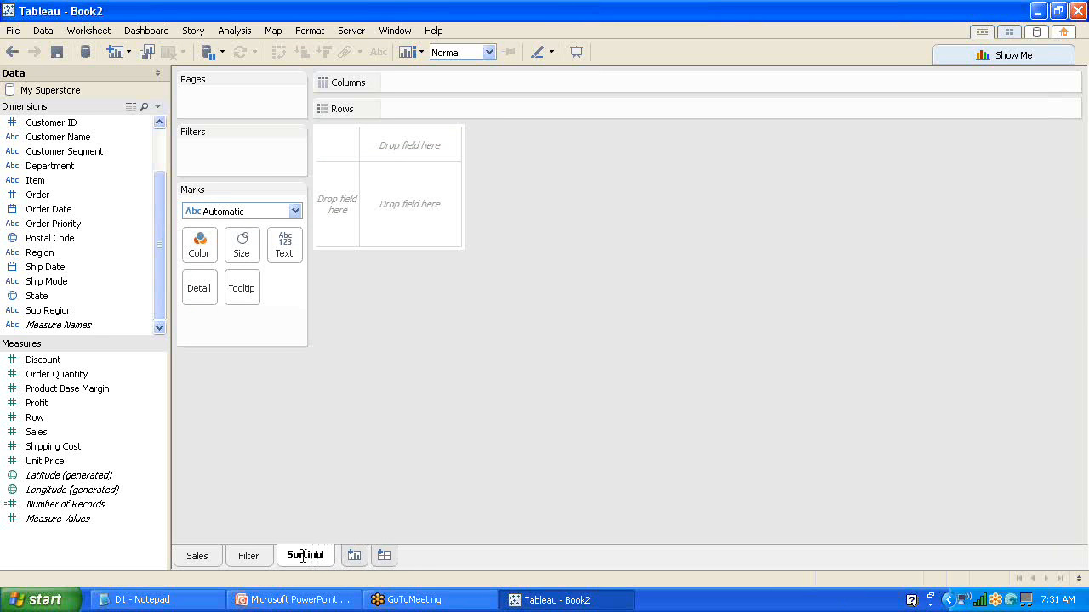
pyautogui.click(386, 471)
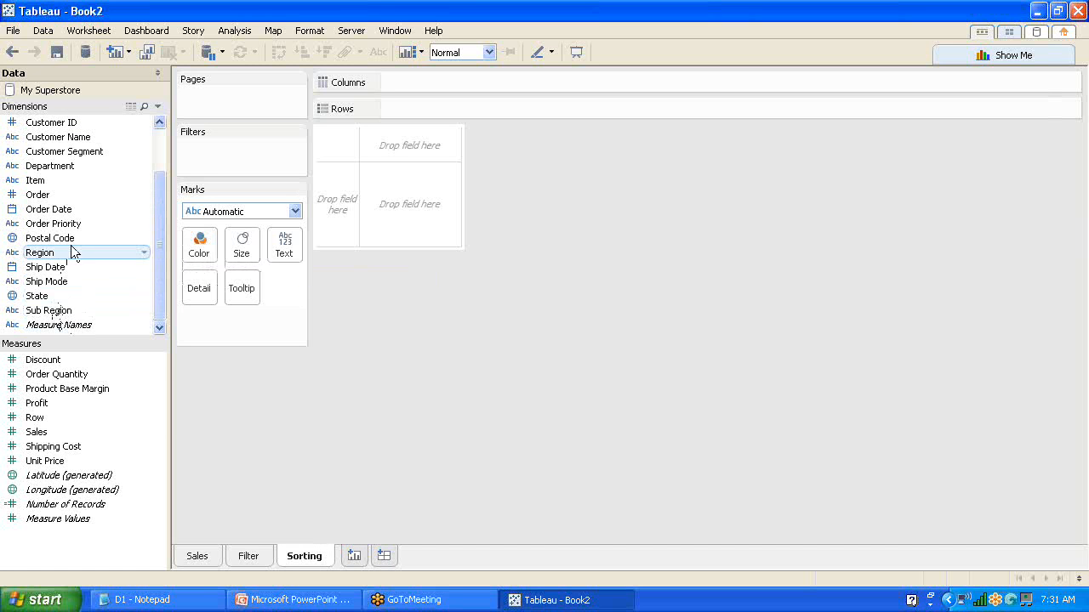
# Build a horizontal bar chart with Sales on Columns and Department followed by Category on Rows
pyautogui.moveTo(49, 434); pyautogui.dragTo(430, 79)
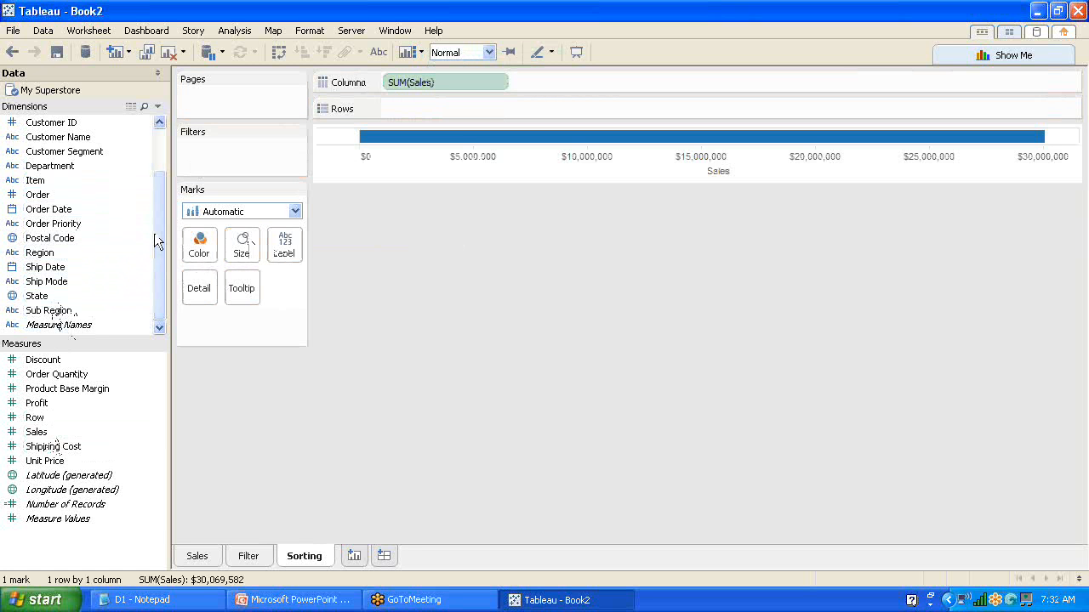
pyautogui.moveTo(98, 178); pyautogui.dragTo(445, 111)
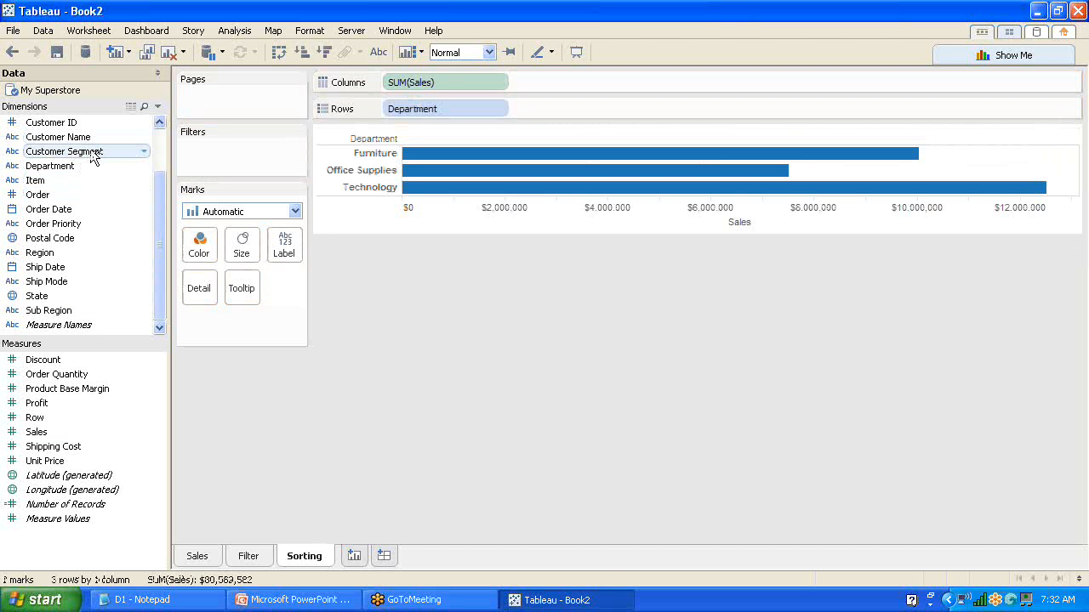
pyautogui.moveTo(162, 239); pyautogui.dragTo(161, 187)
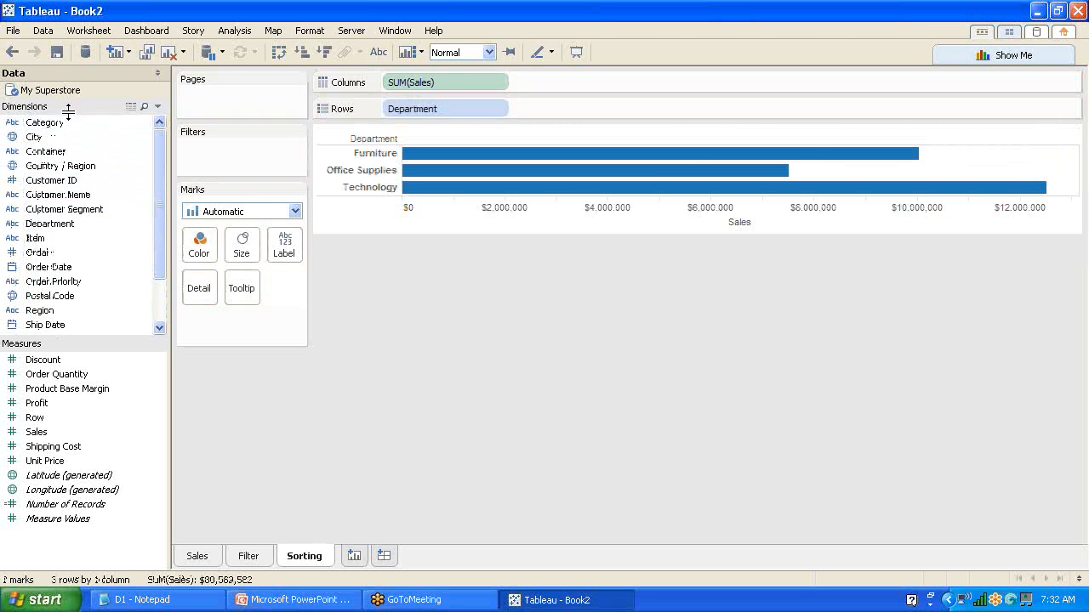
pyautogui.moveTo(67, 125); pyautogui.dragTo(574, 114)
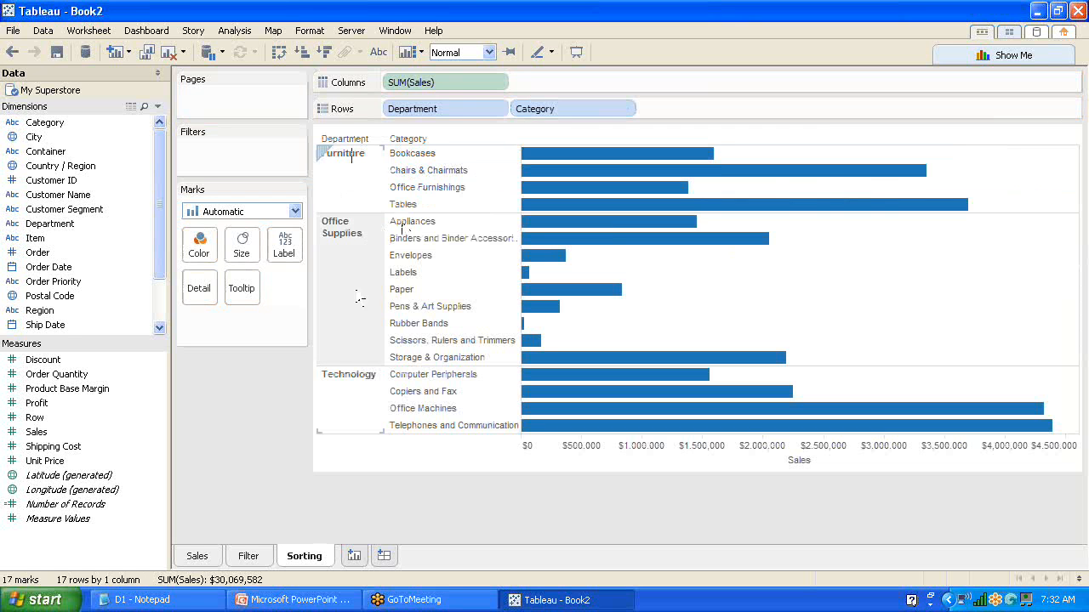
# Open the sort settings for the Department field on Rows and move the dialog higher over the chart
pyautogui.moveTo(607, 222)
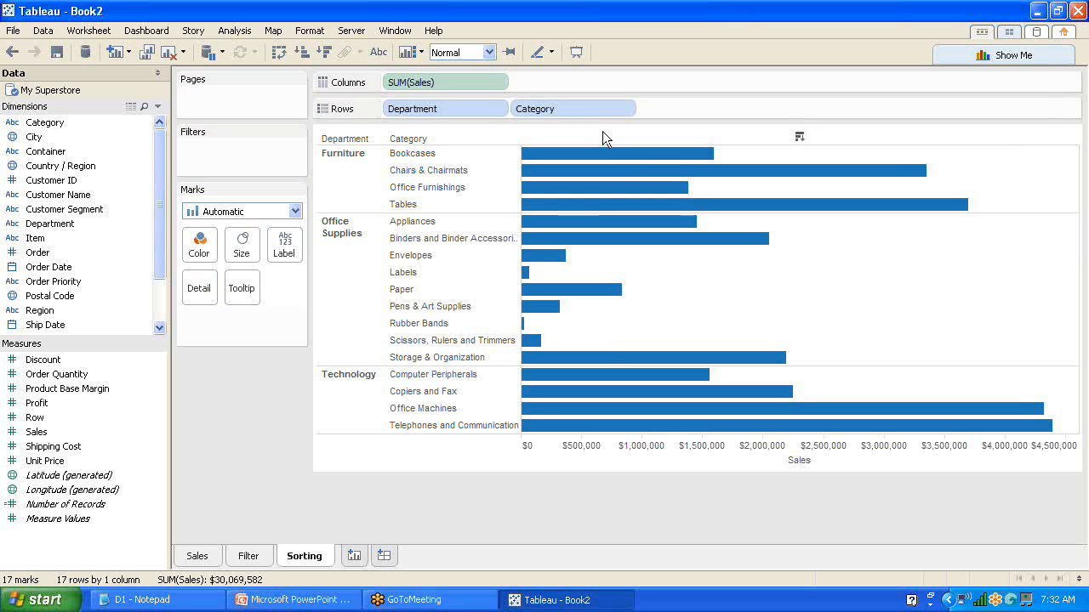
pyautogui.click(500, 111)
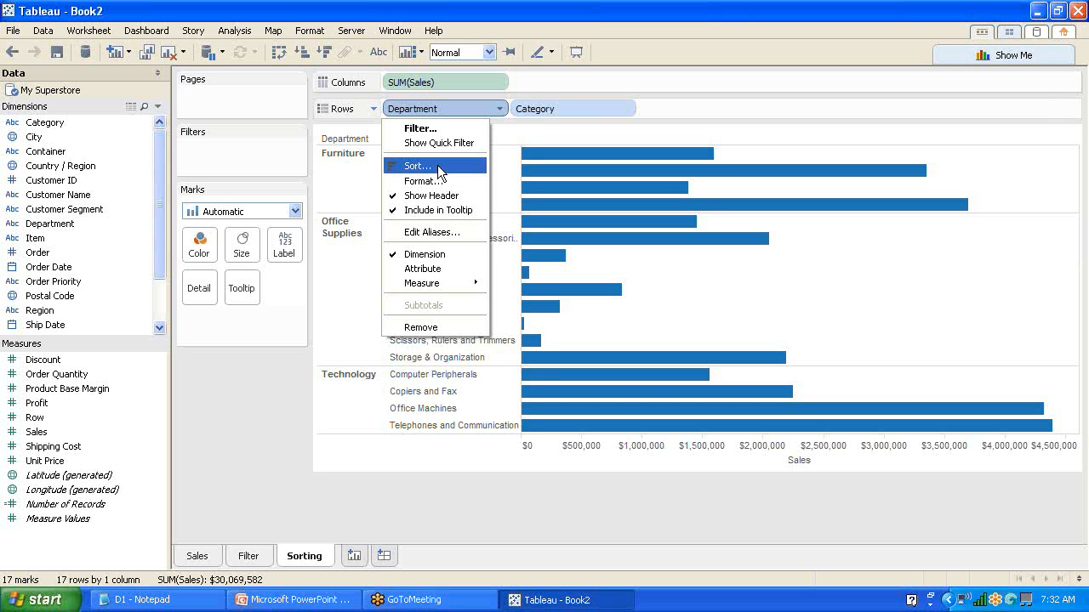
pyautogui.click(440, 171)
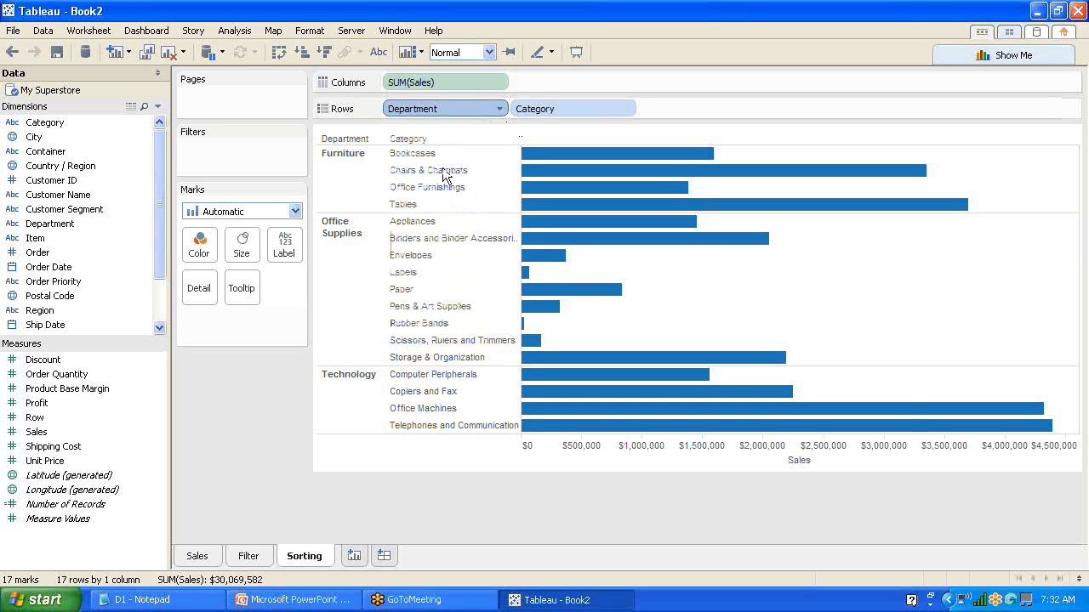
pyautogui.moveTo(623, 285); pyautogui.dragTo(473, 102)
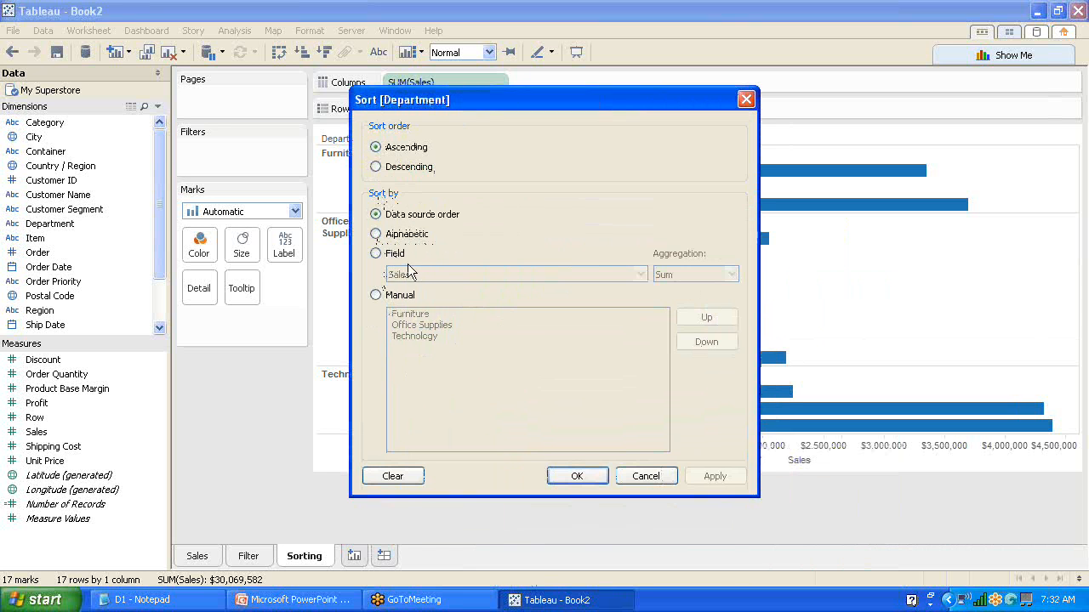
# Sort Department ascending by data source order, and toggle its sort direction from the Department heading in the chart
pyautogui.click(378, 302)
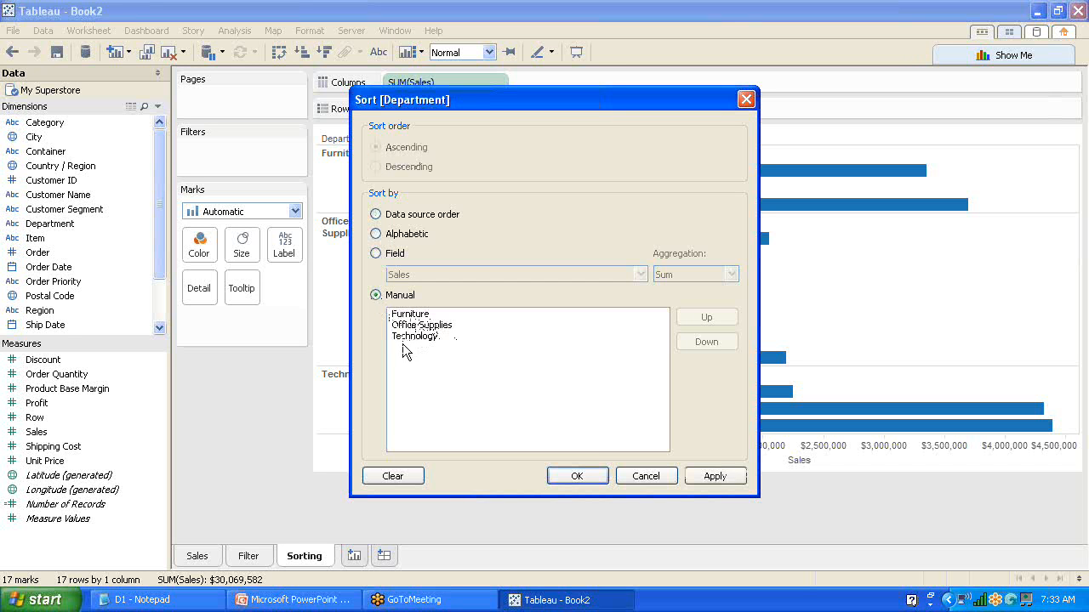
pyautogui.click(376, 215)
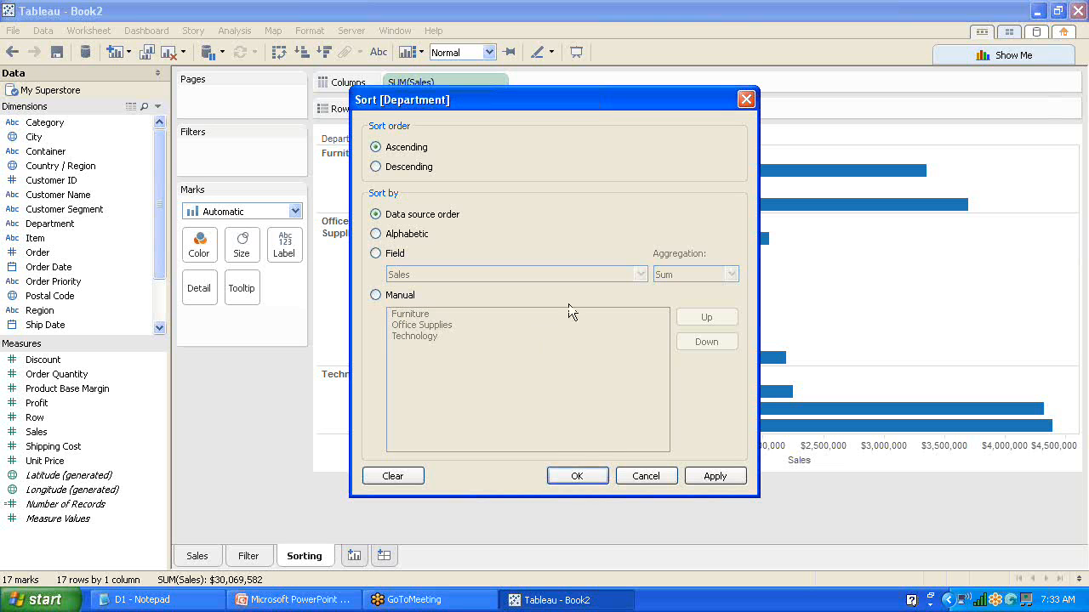
pyautogui.click(583, 478)
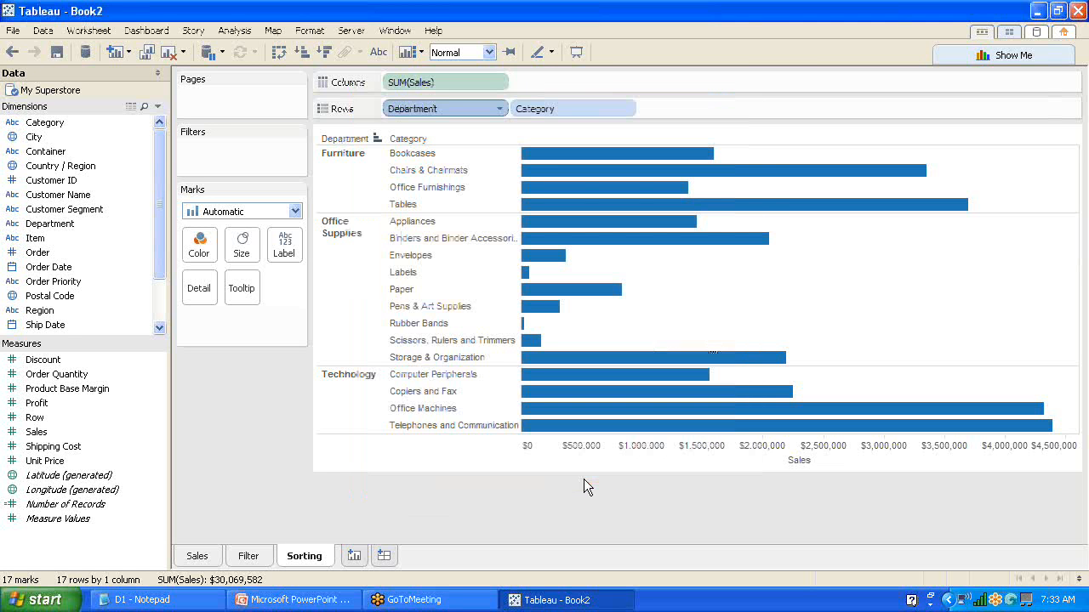
pyautogui.click(377, 139)
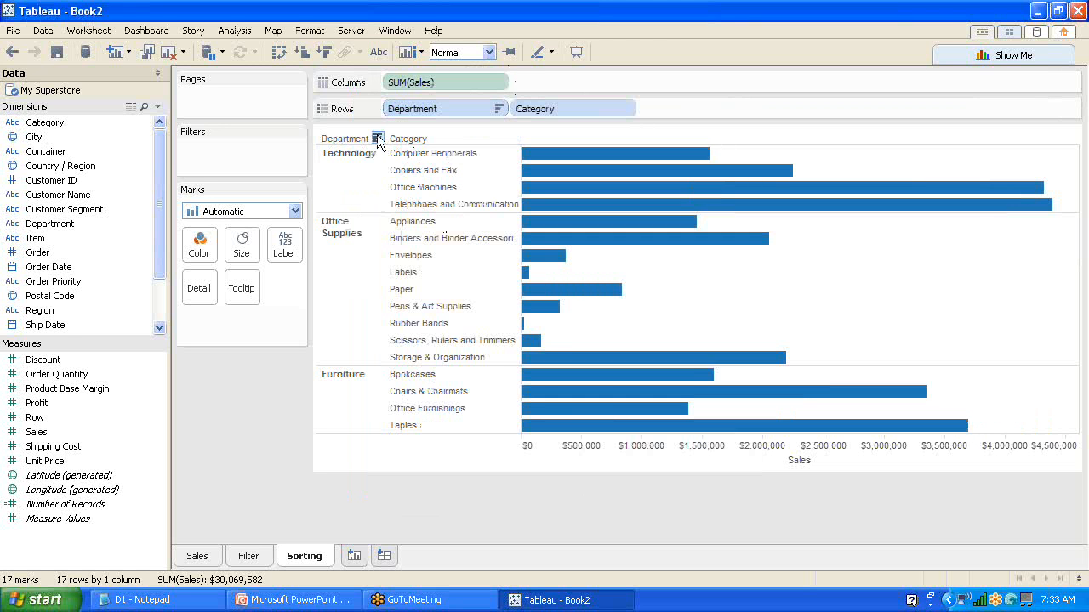
pyautogui.click(376, 139)
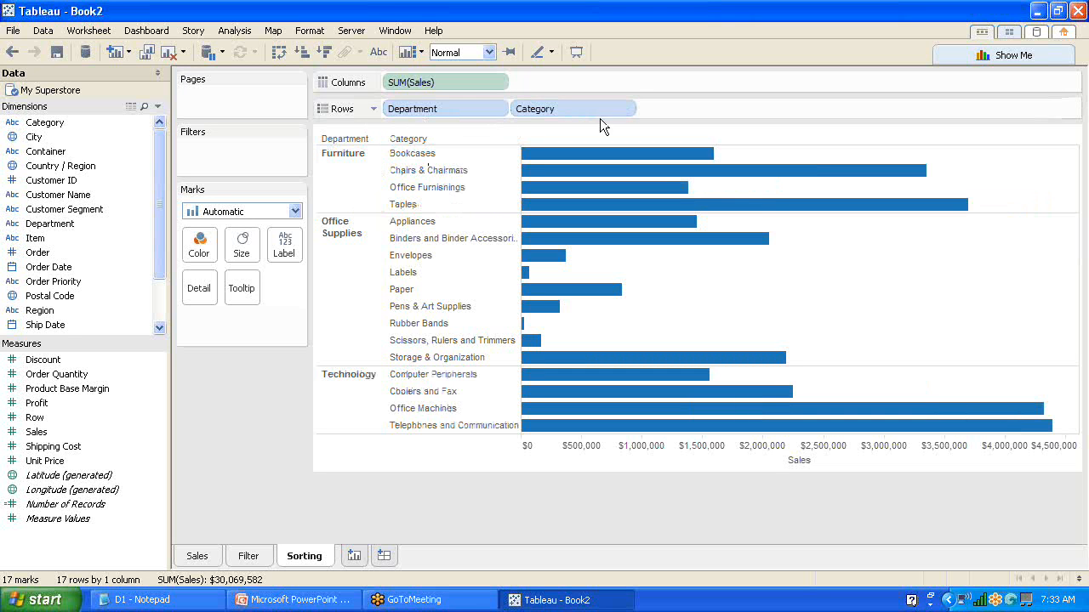
# Open the sort settings for Category on the rows and choose manual ordering
pyautogui.click(627, 109)
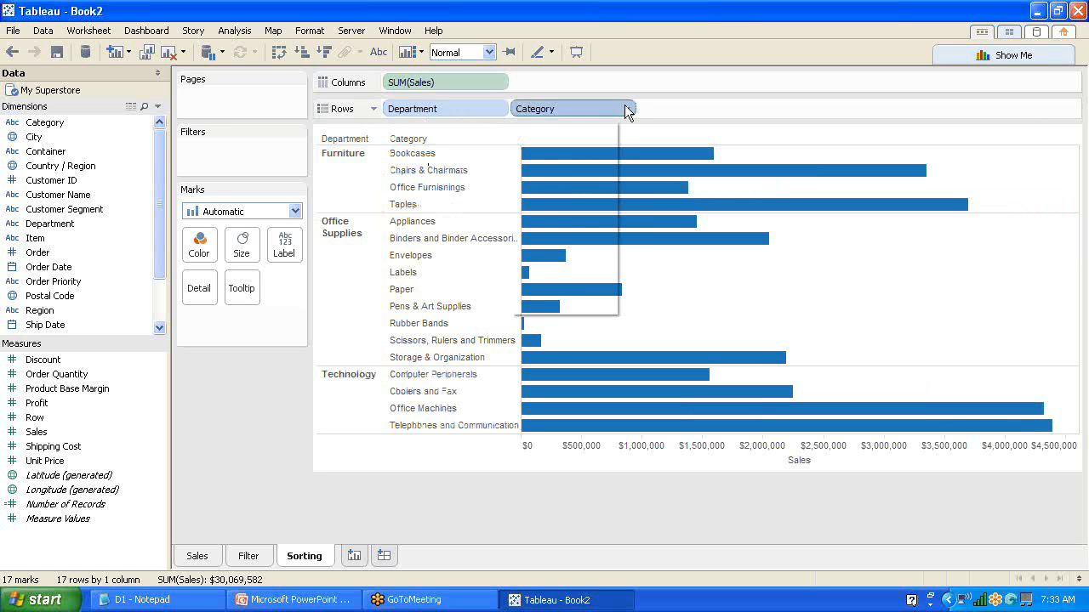
pyautogui.click(557, 166)
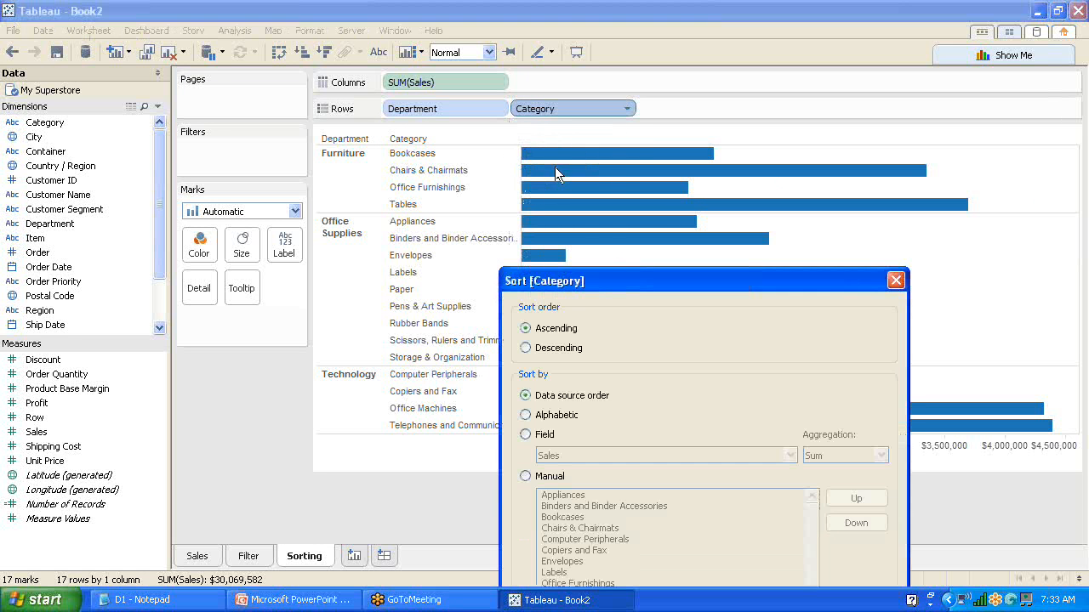
pyautogui.moveTo(623, 278); pyautogui.dragTo(428, 50)
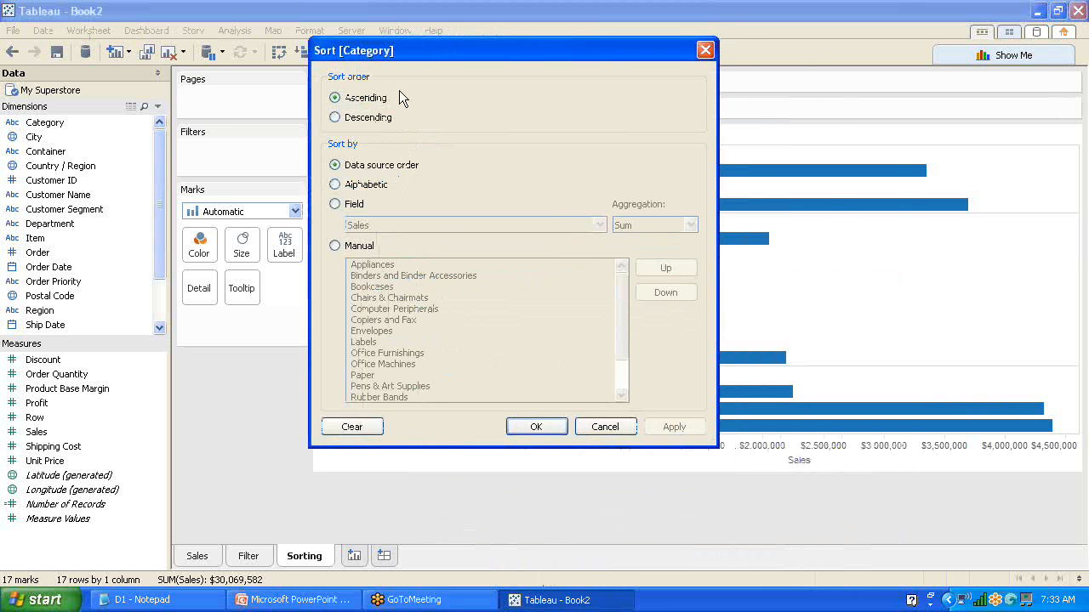
pyautogui.click(335, 246)
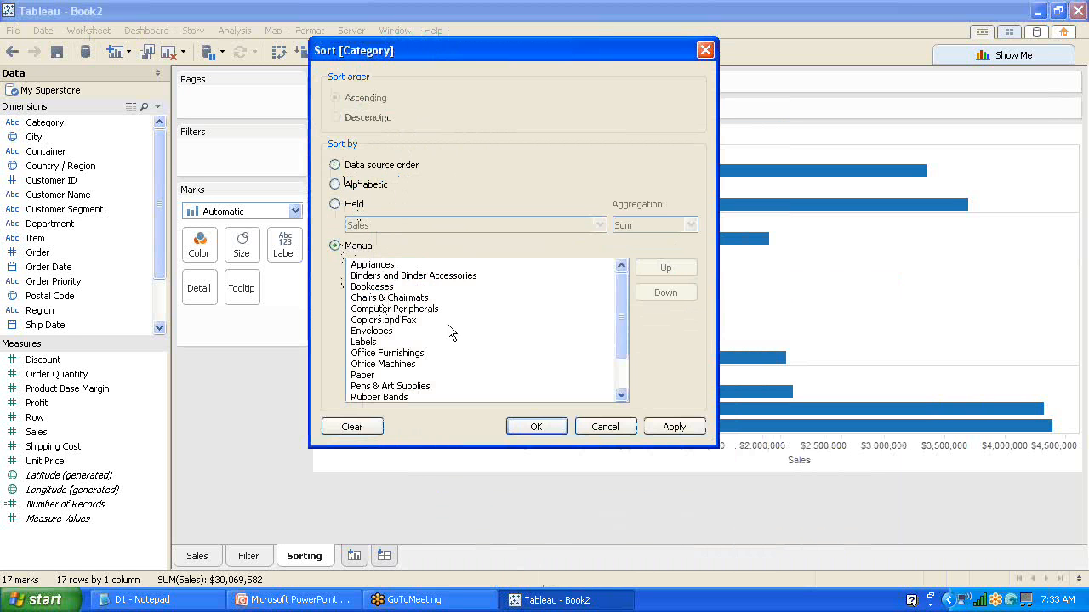
pyautogui.moveTo(617, 301)
pyautogui.mouseDown()
pyautogui.moveTo(630, 425)
pyautogui.moveTo(623, 286)
pyautogui.mouseUp()
pyautogui.moveTo(569, 49); pyautogui.dragTo(851, 62)
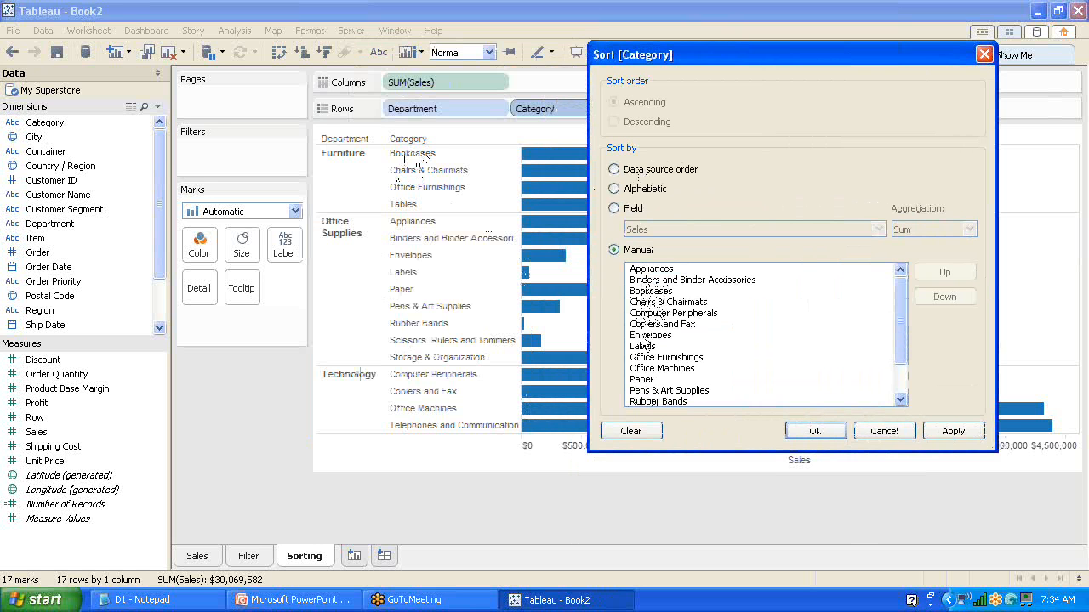
# Move Bookcases and Computer Peripherals up one place each in the manual Category order and apply the sort
pyautogui.click(670, 292)
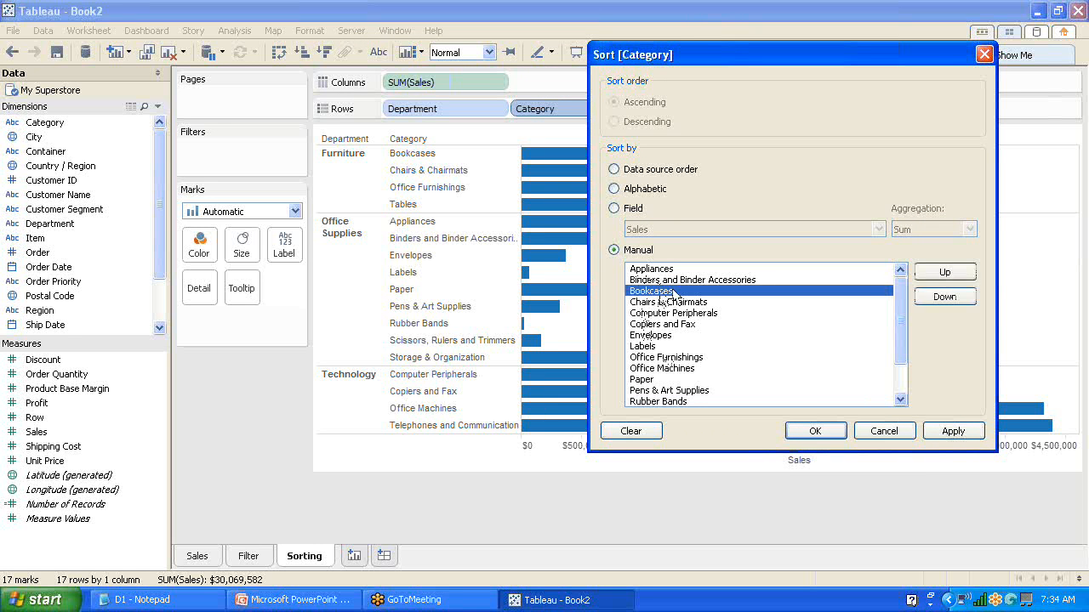
pyautogui.click(943, 273)
pyautogui.click(672, 314)
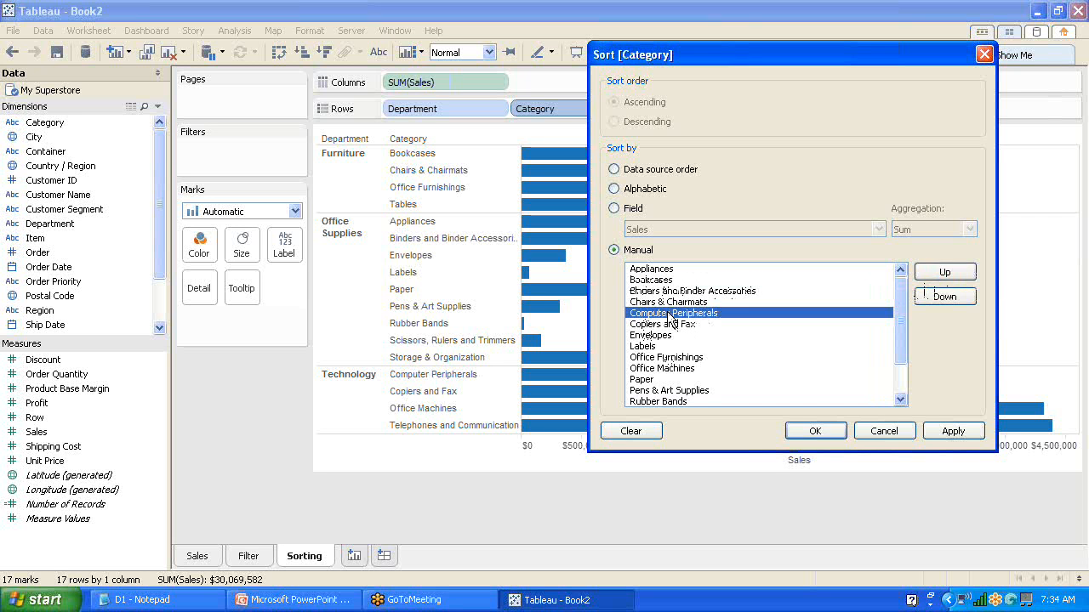
pyautogui.click(943, 273)
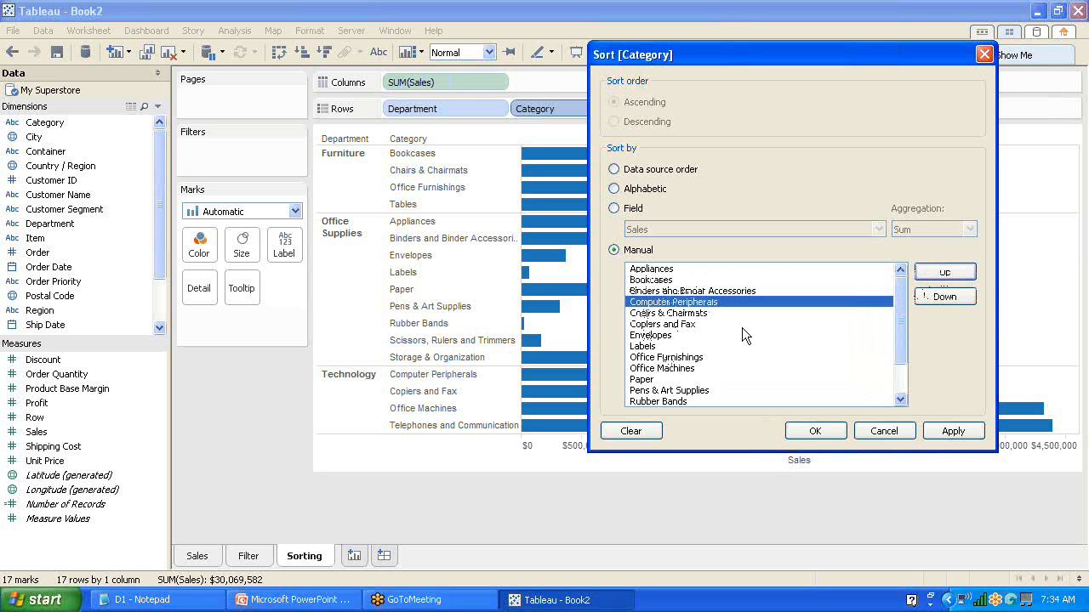
pyautogui.click(944, 429)
pyautogui.click(815, 432)
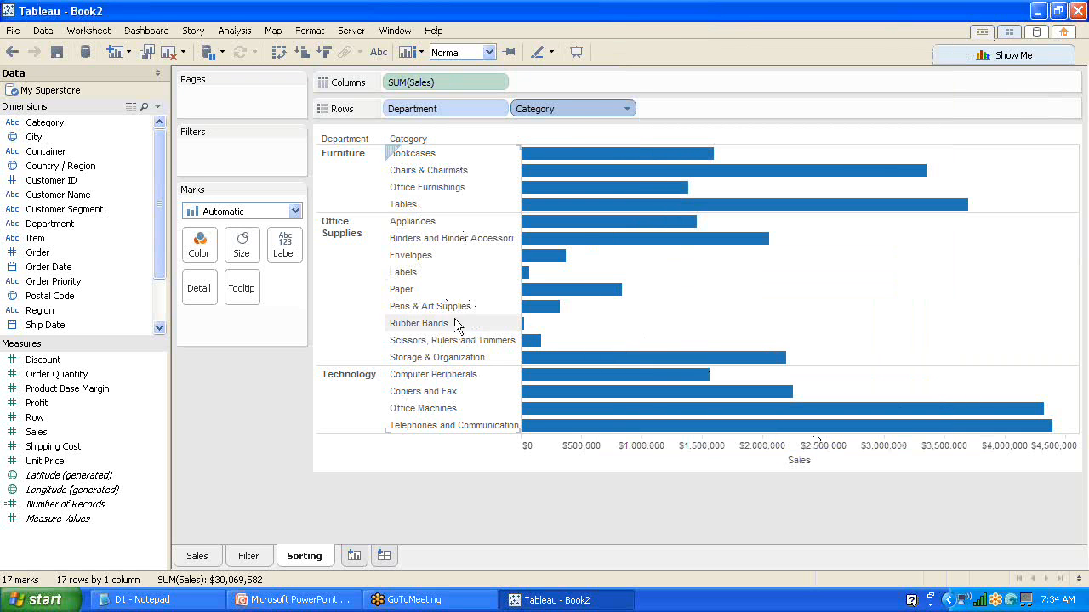
# Check the manual order of the items in the Category sort settings
pyautogui.doubleClick(605, 112)
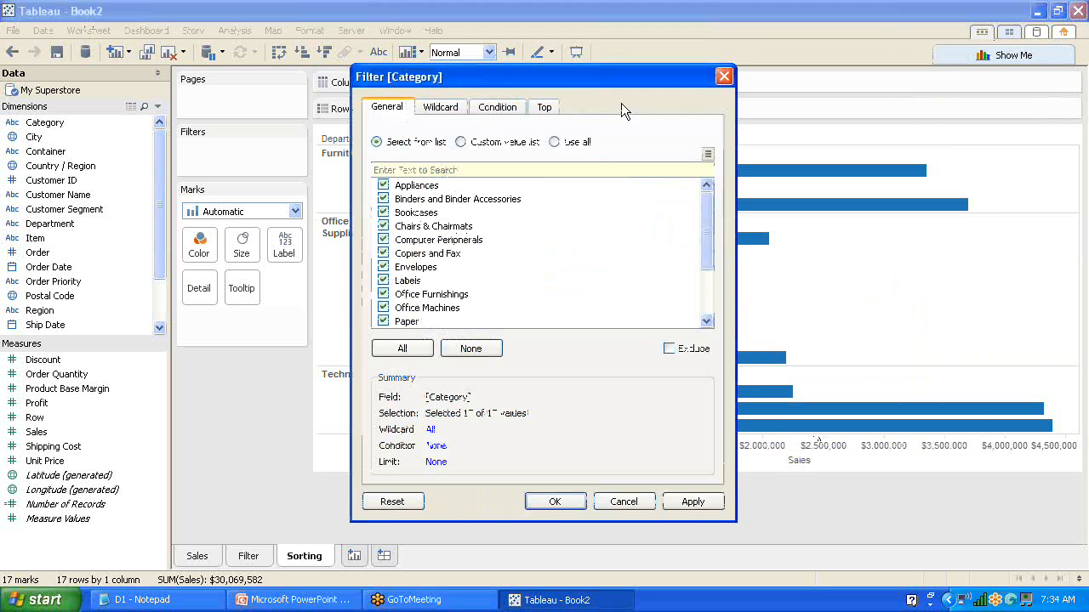
pyautogui.click(723, 75)
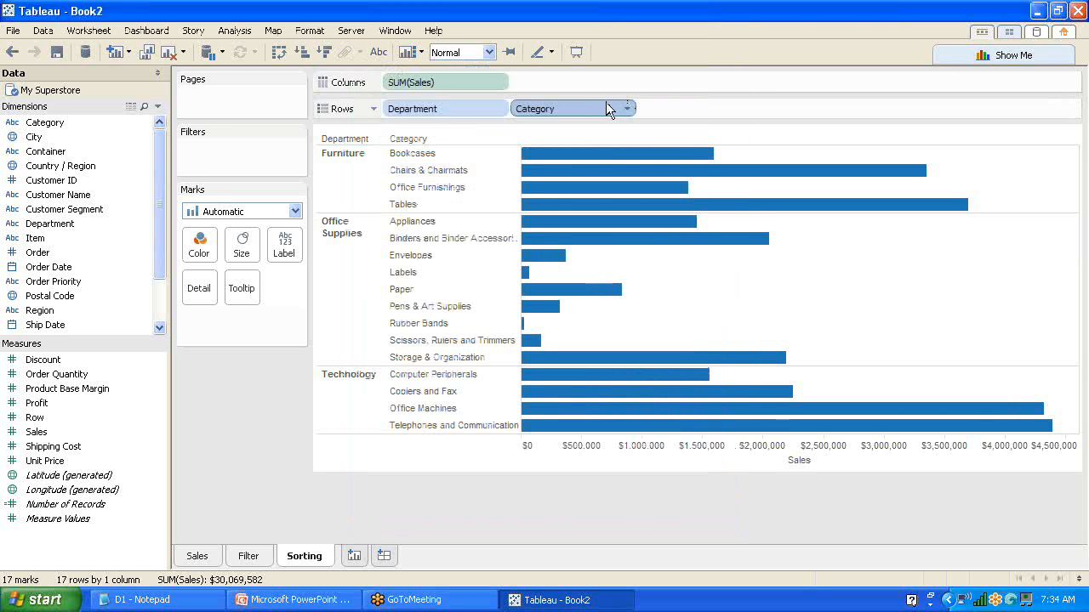
pyautogui.click(621, 107)
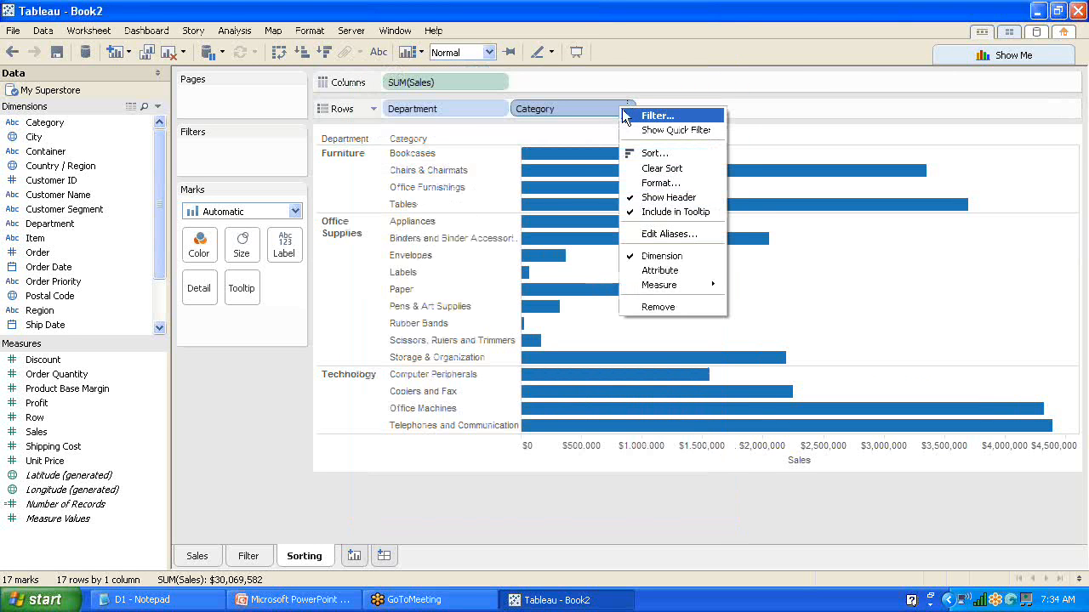
pyautogui.click(646, 153)
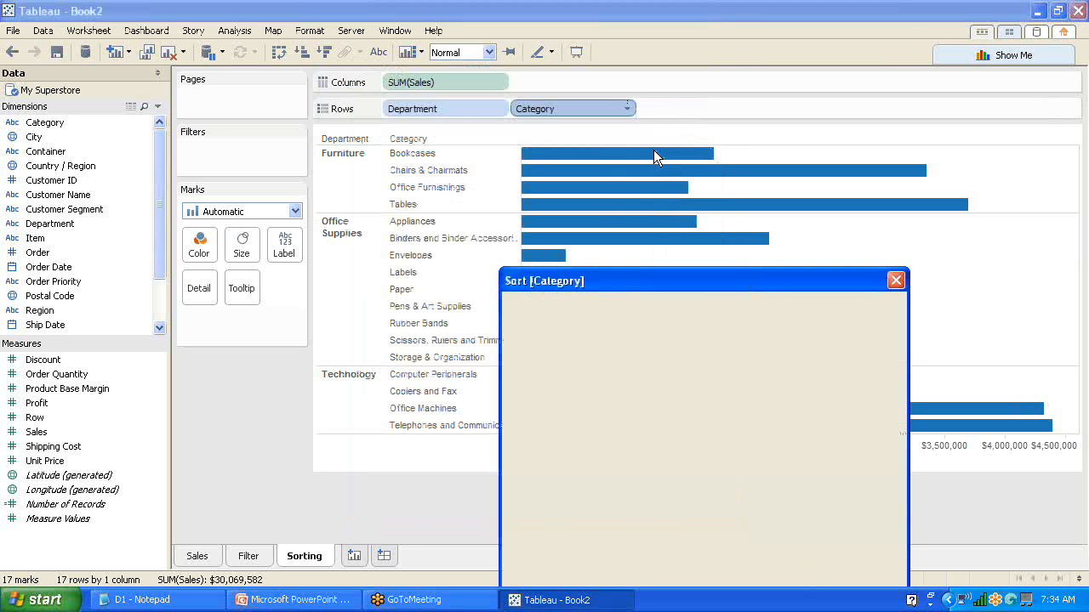
pyautogui.moveTo(724, 279); pyautogui.dragTo(628, 78)
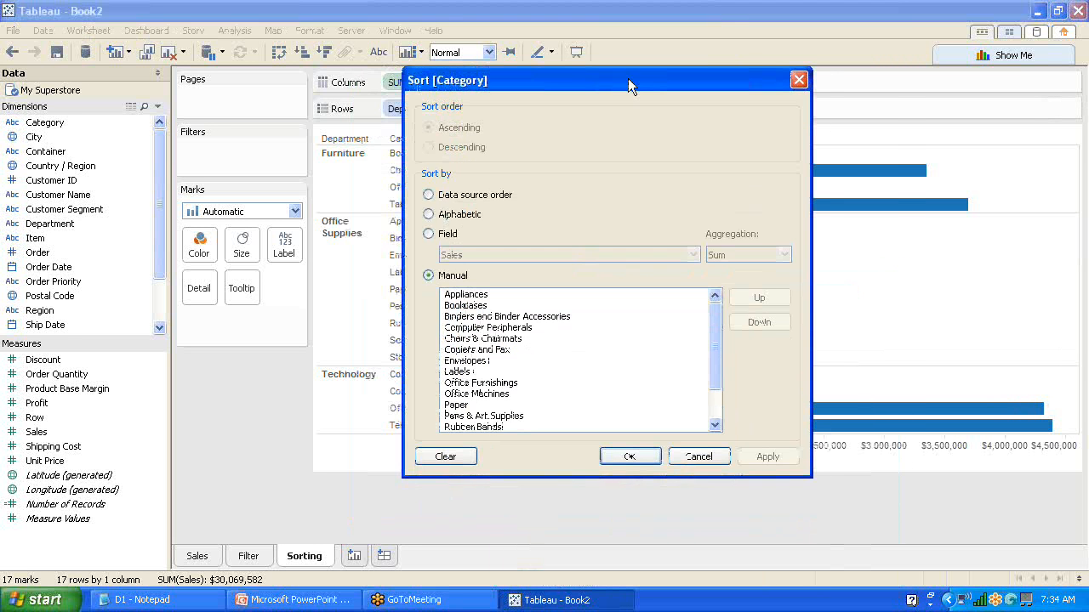
pyautogui.click(799, 75)
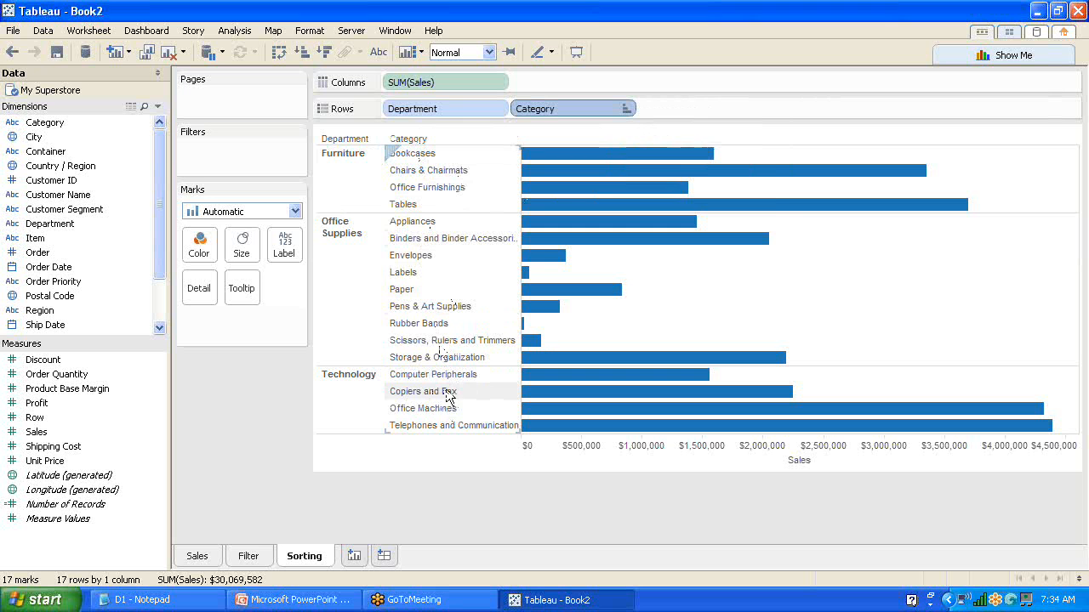
# Sort Category alphabetically in descending order, and switch it to ascending from the Category heading in the chart
pyautogui.click(628, 108)
pyautogui.click(554, 171)
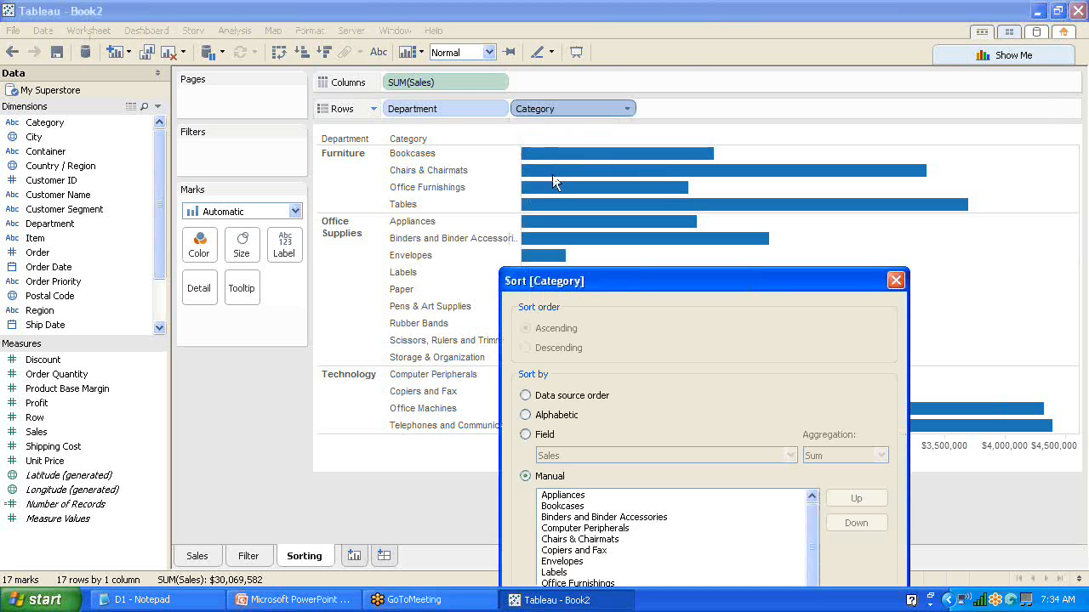
pyautogui.moveTo(616, 282); pyautogui.dragTo(520, 93)
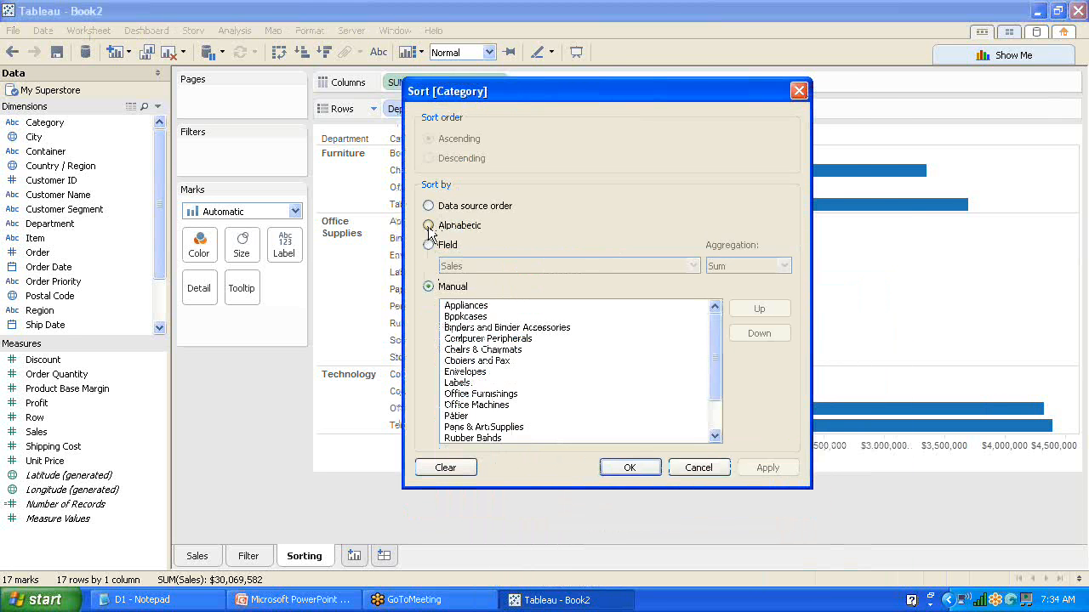
pyautogui.click(429, 227)
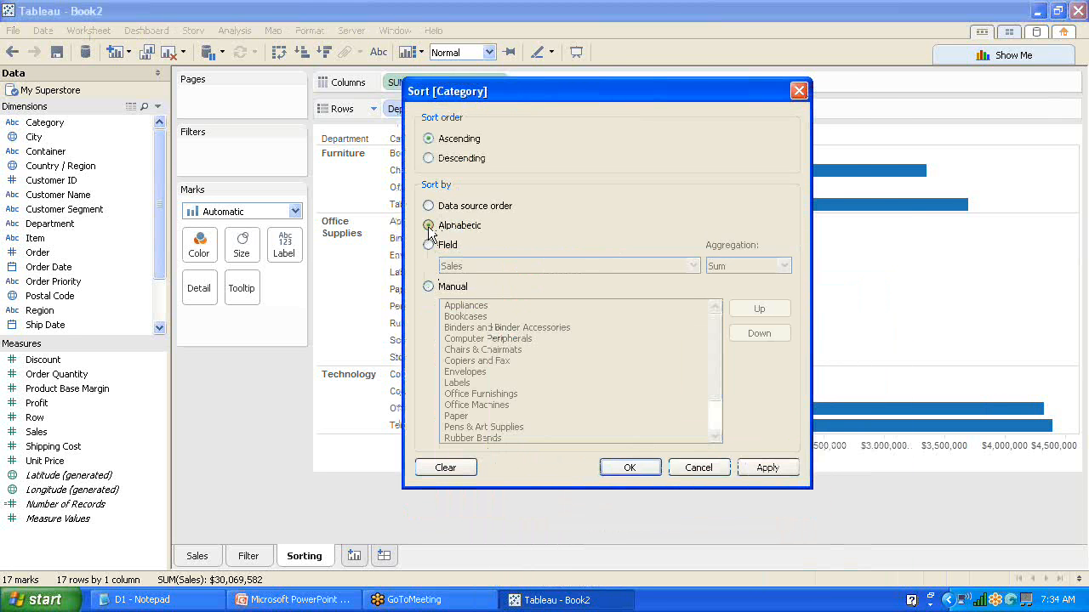
pyautogui.click(429, 159)
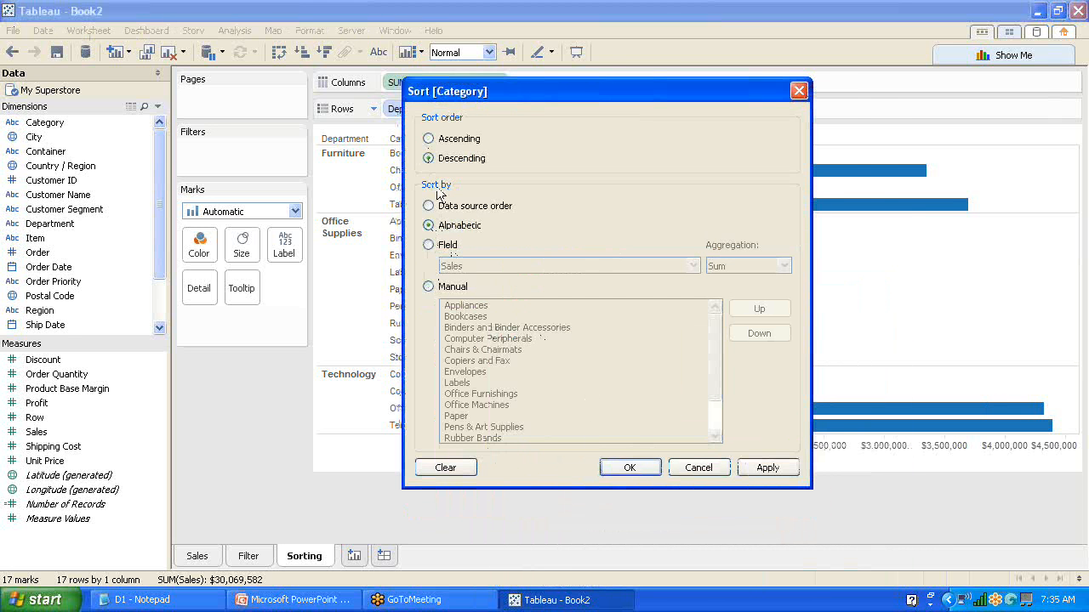
pyautogui.click(635, 466)
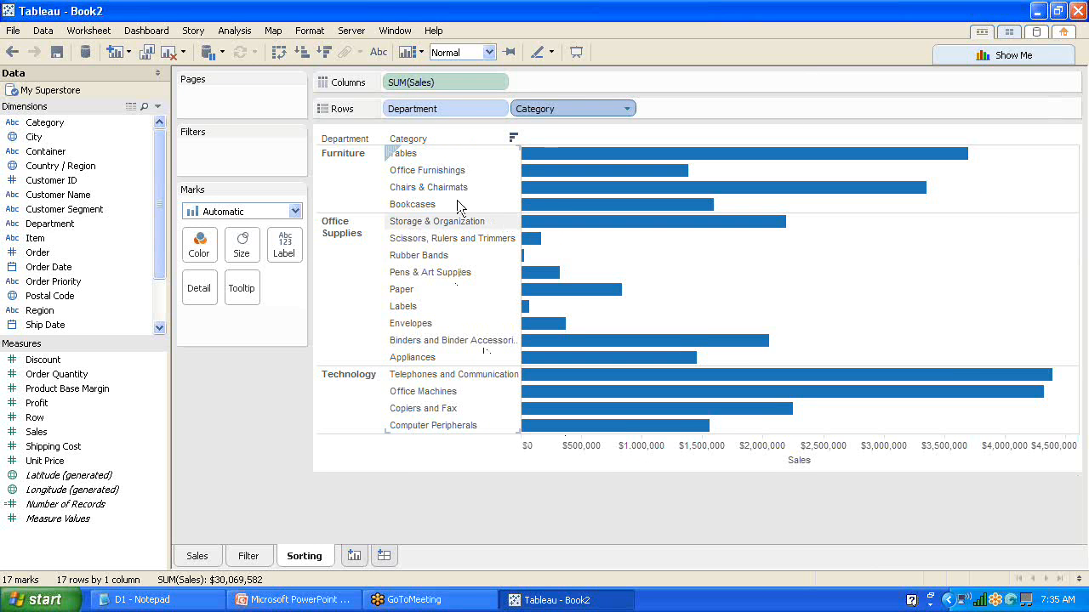
pyautogui.click(513, 138)
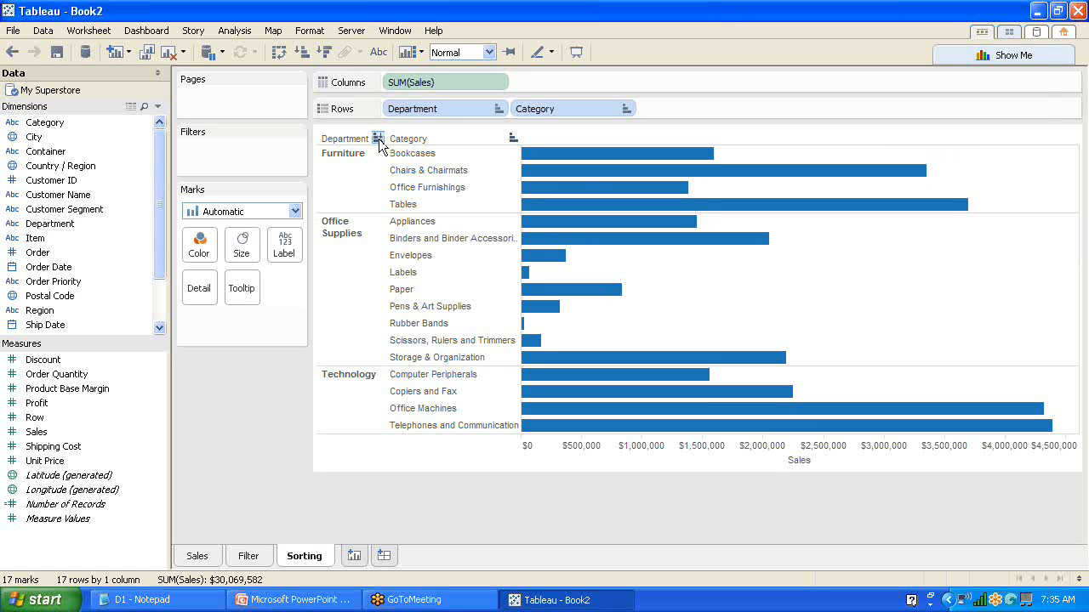
# Try a Category sort by the Sales field with Sum aggregation, and close the sort settings without applying it
pyautogui.click(622, 109)
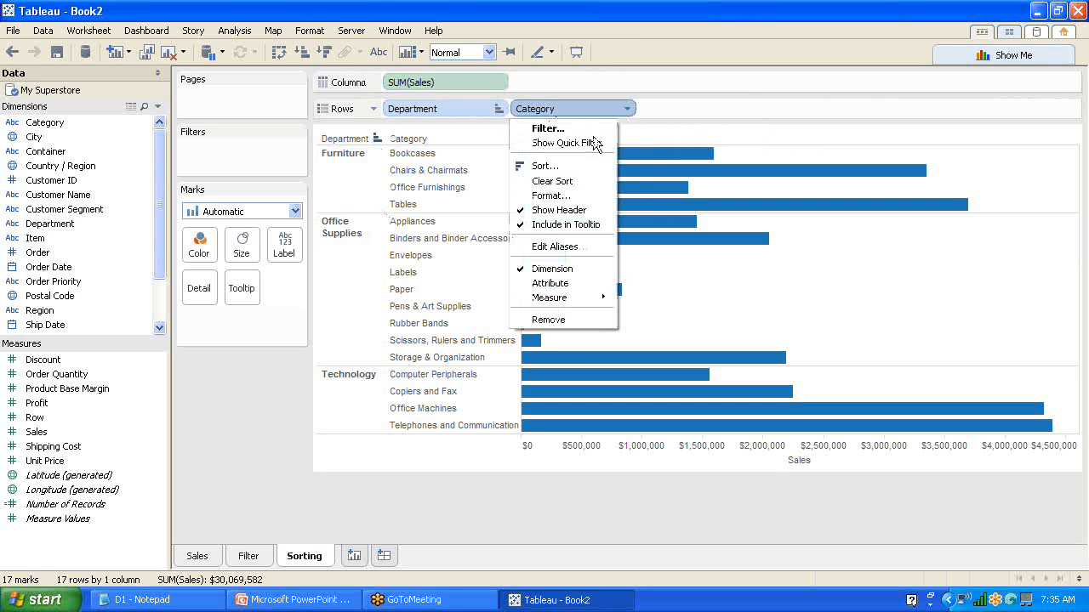
pyautogui.click(578, 165)
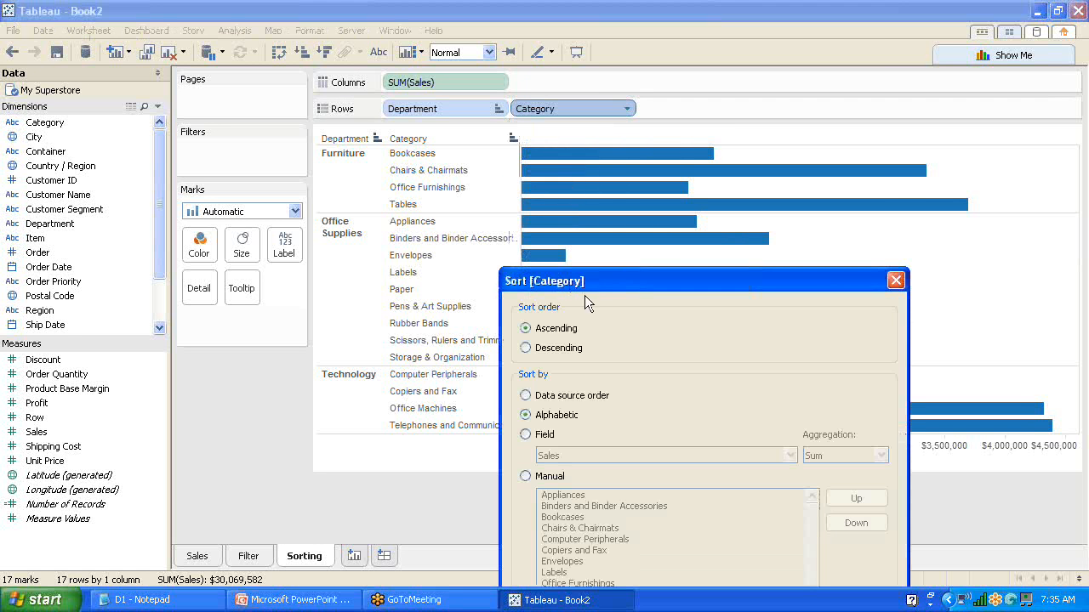
pyautogui.moveTo(601, 284); pyautogui.dragTo(462, 43)
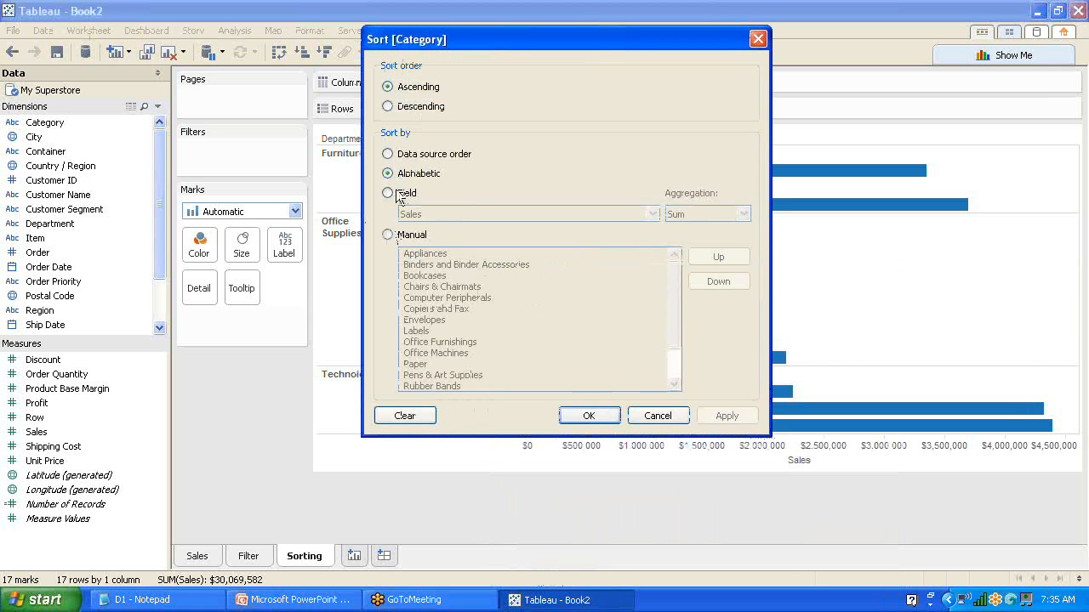
pyautogui.click(390, 195)
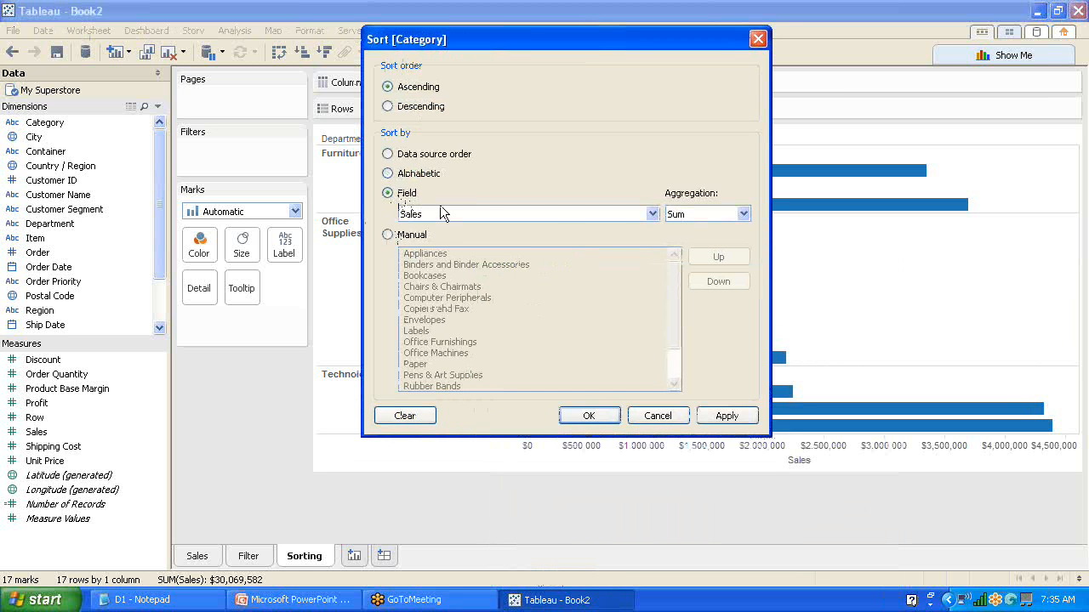
pyautogui.click(618, 218)
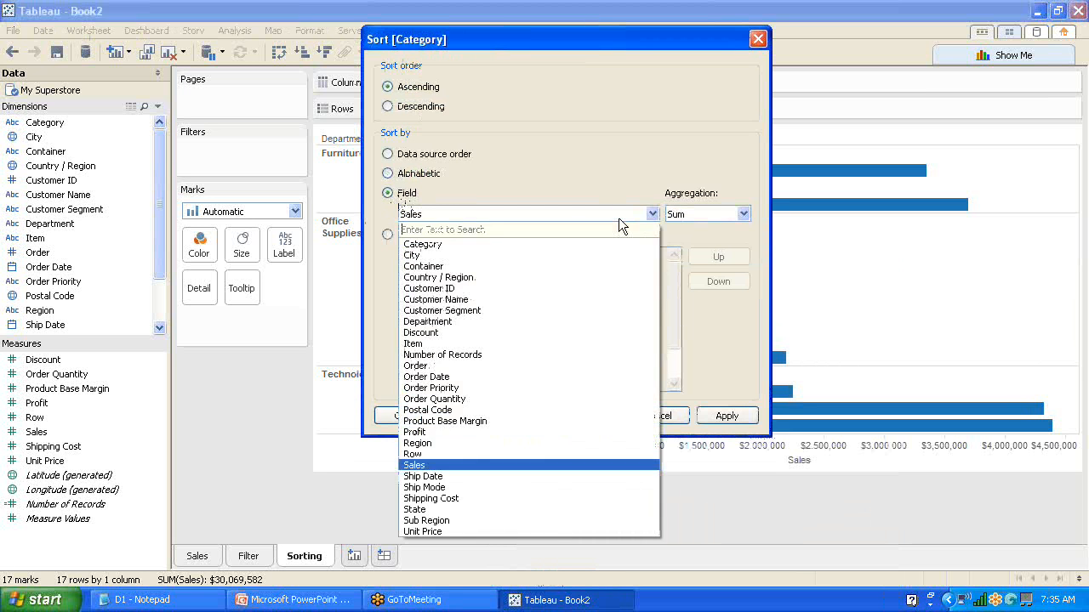
pyautogui.click(431, 466)
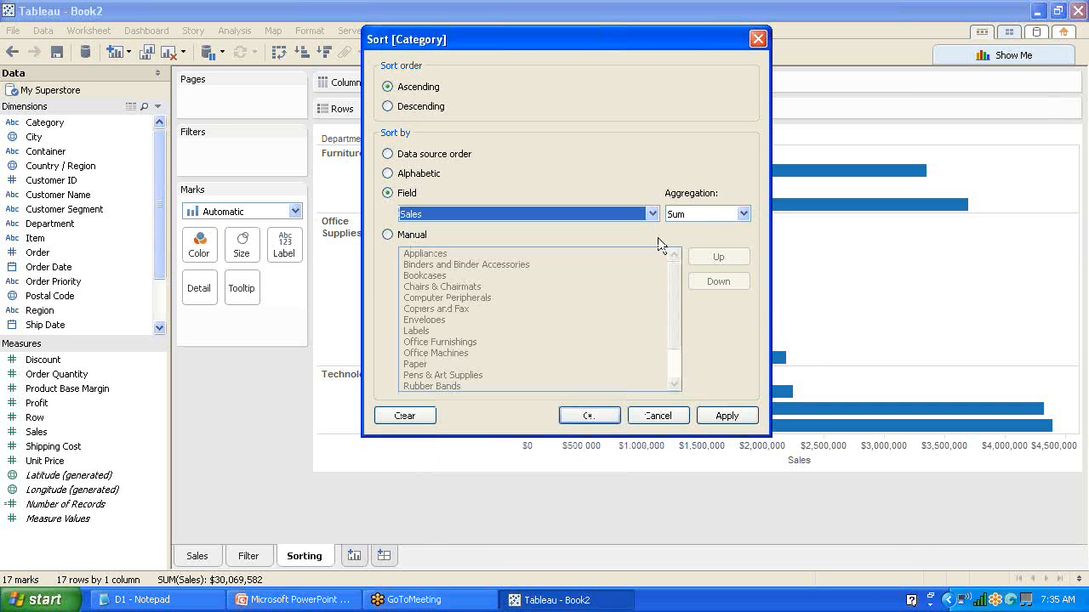
pyautogui.click(734, 216)
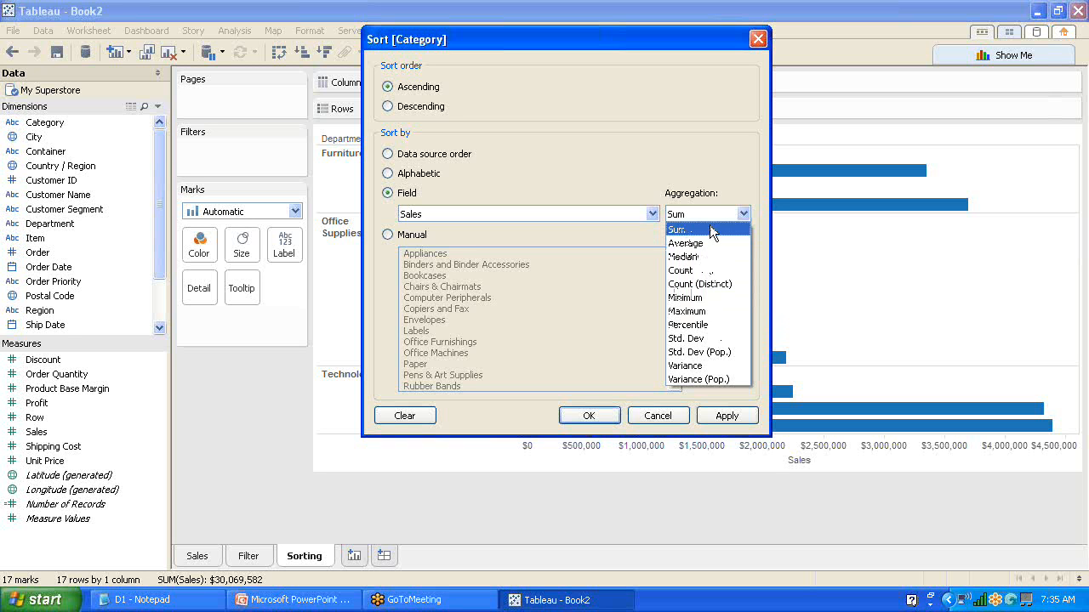
pyautogui.click(760, 35)
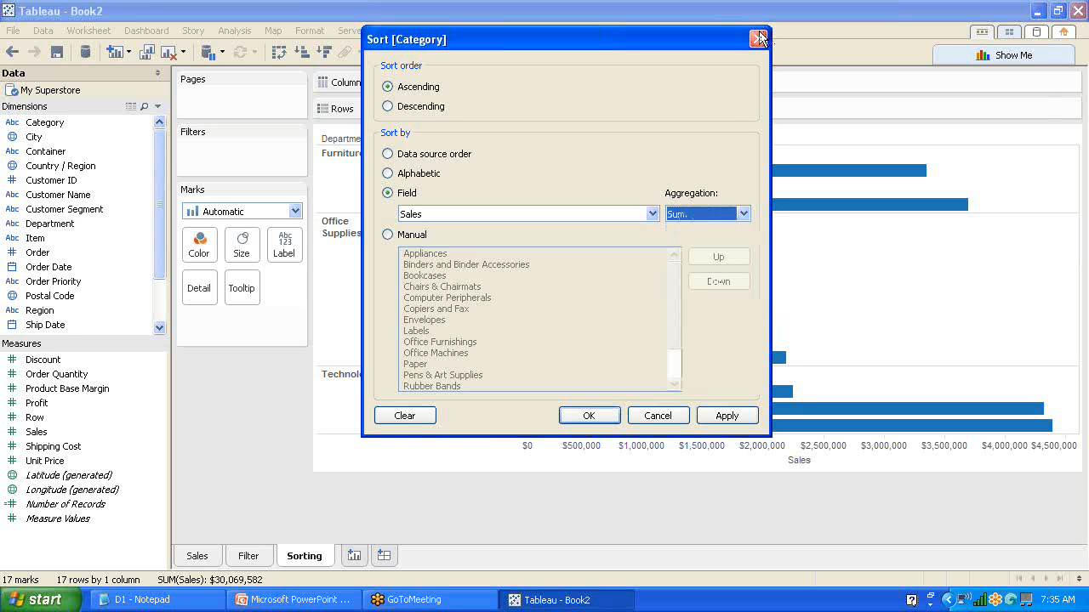
pyautogui.click(757, 39)
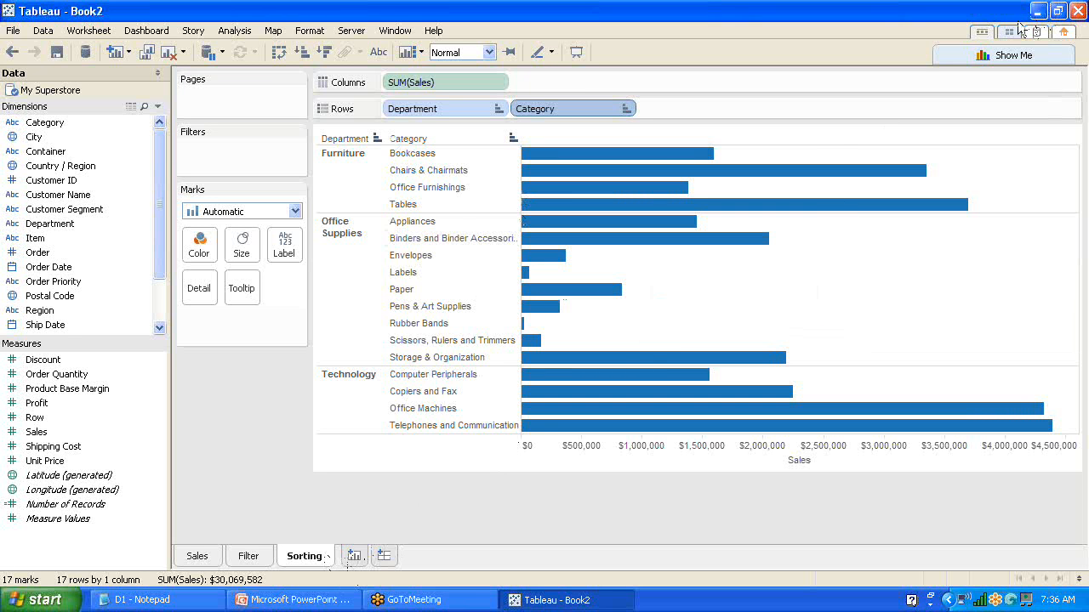
# Add a new worksheet to the workbook and name it Grouping
pyautogui.click(355, 557)
pyautogui.doubleClick(375, 559)
pyautogui.write('Grou')
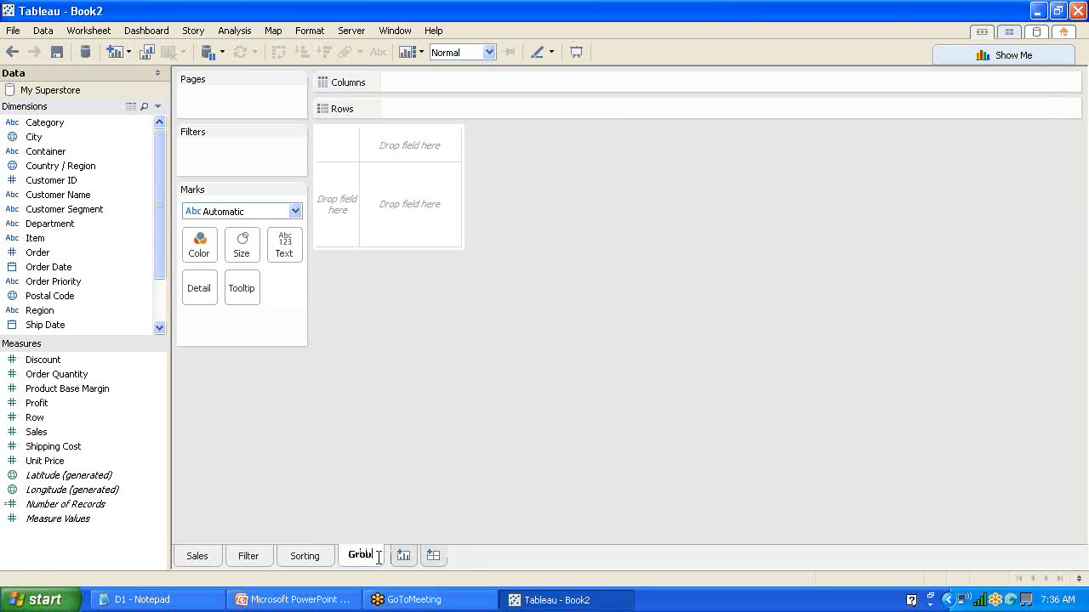
pyautogui.write('ping')
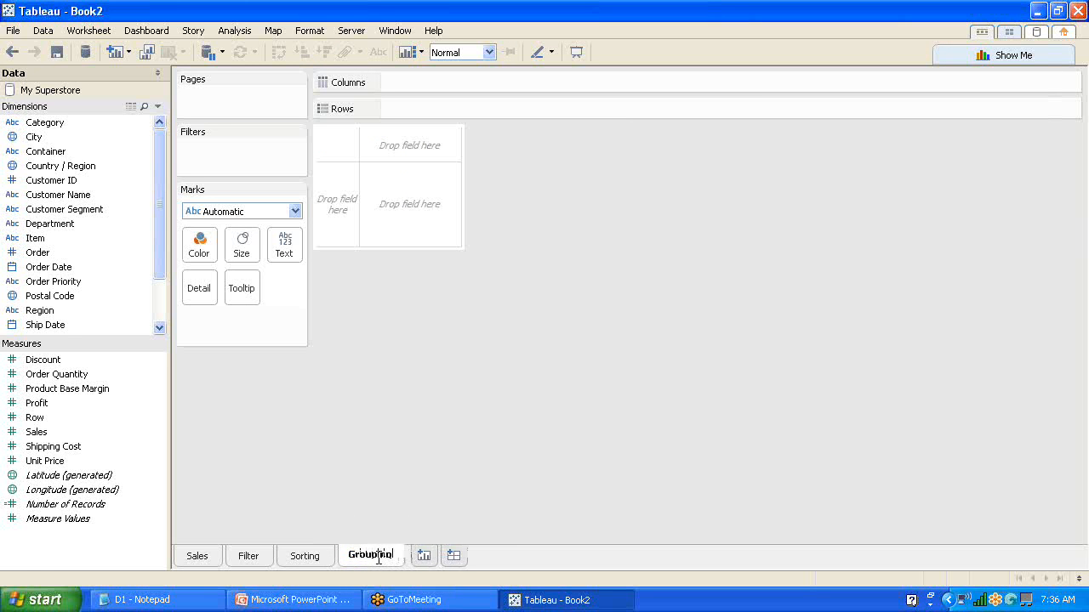
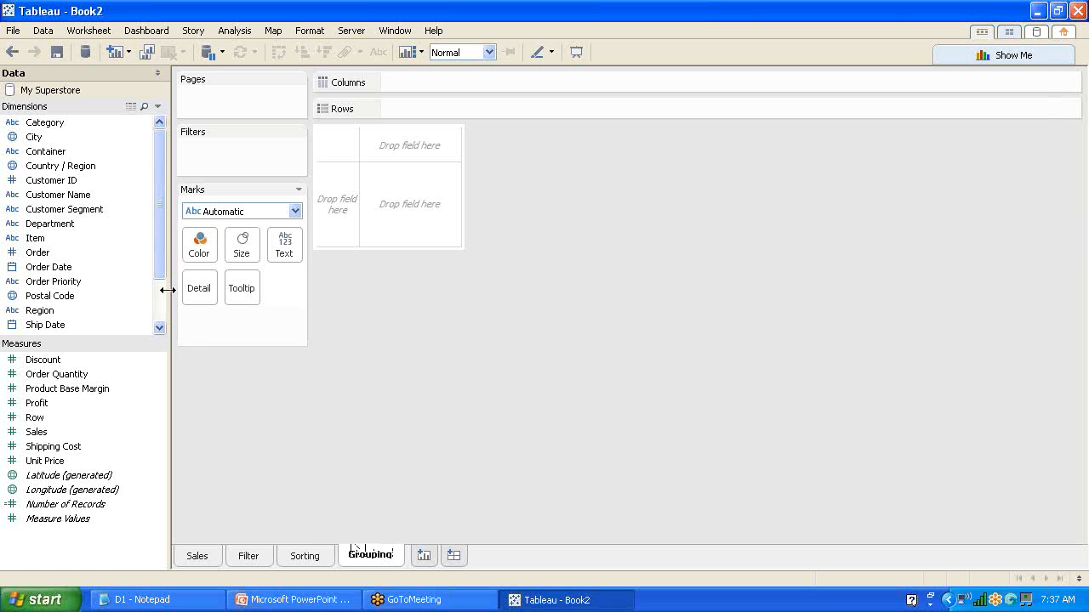
# Connect to the Superstore Sales Training Excel workbook, add its Orders sheet as the data source, and return to the worksheet
pyautogui.click(39, 32)
pyautogui.click(61, 45)
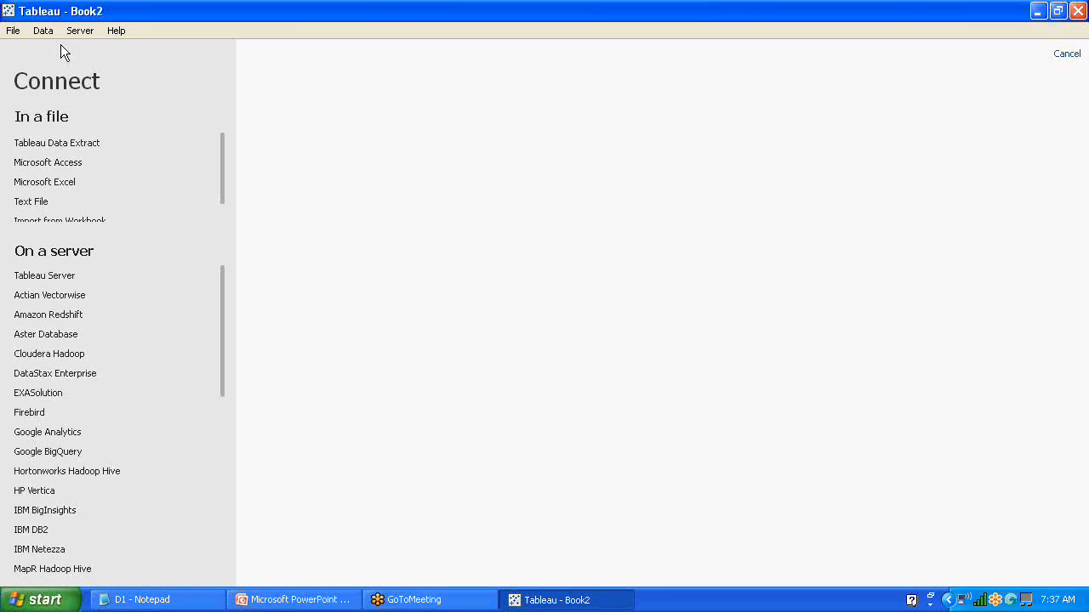
pyautogui.click(68, 183)
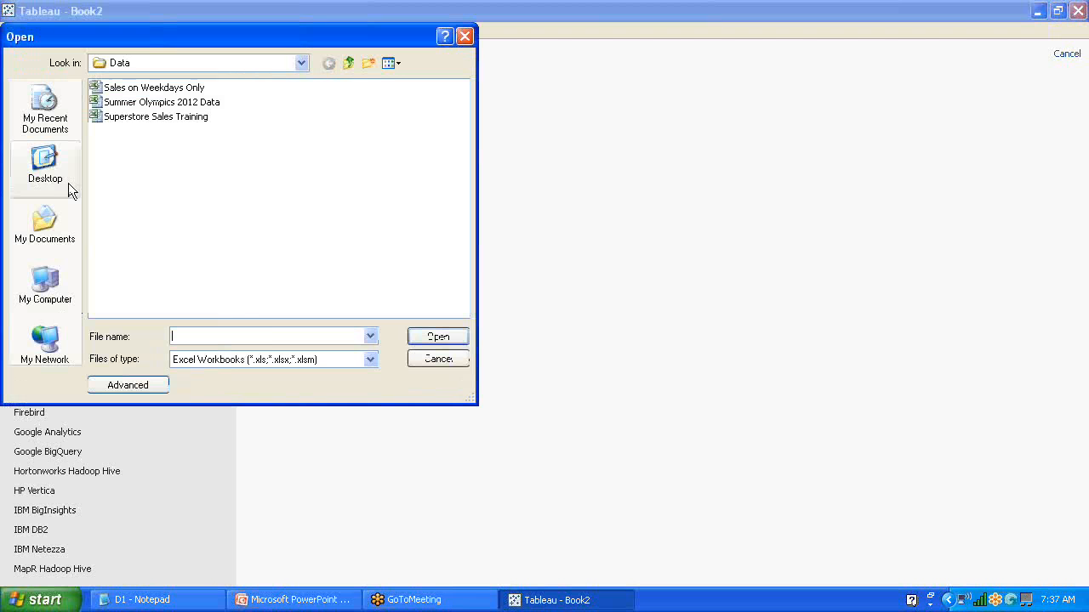
pyautogui.click(175, 124)
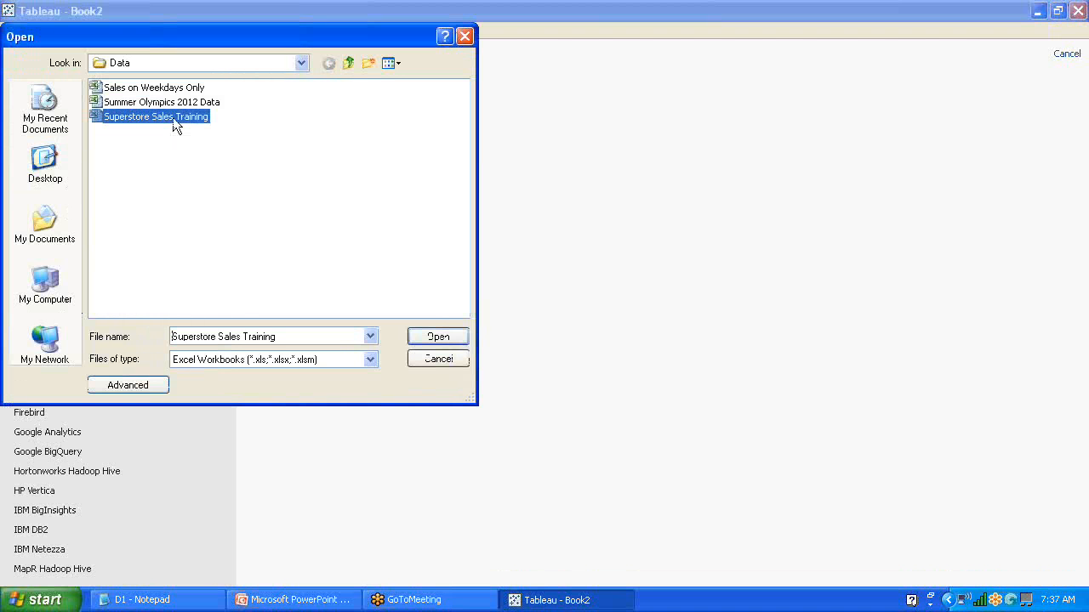
pyautogui.click(442, 341)
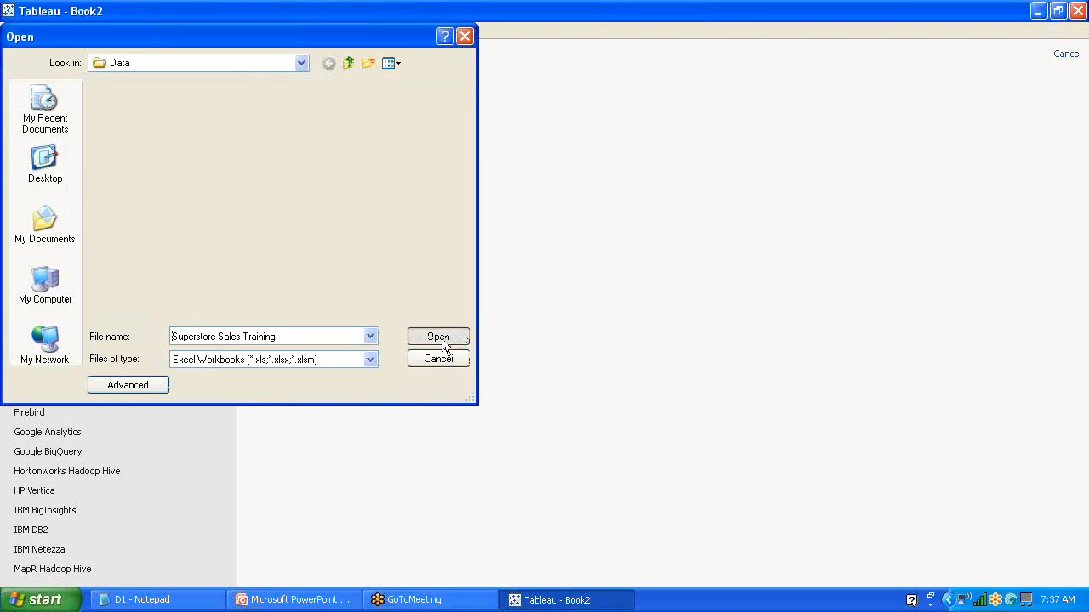
pyautogui.moveTo(68, 250); pyautogui.dragTo(454, 190)
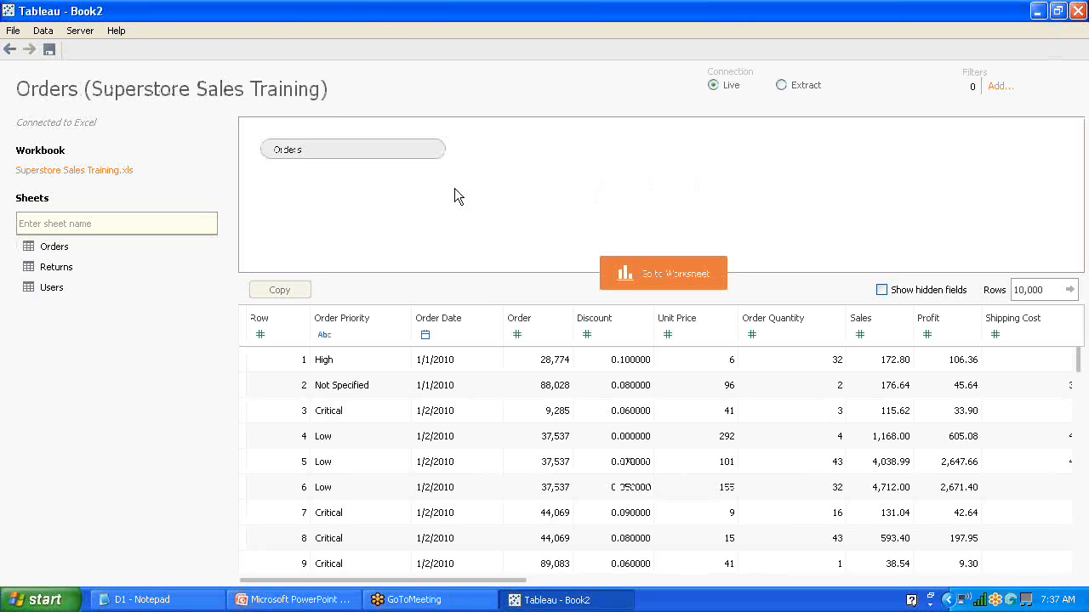
pyautogui.click(669, 280)
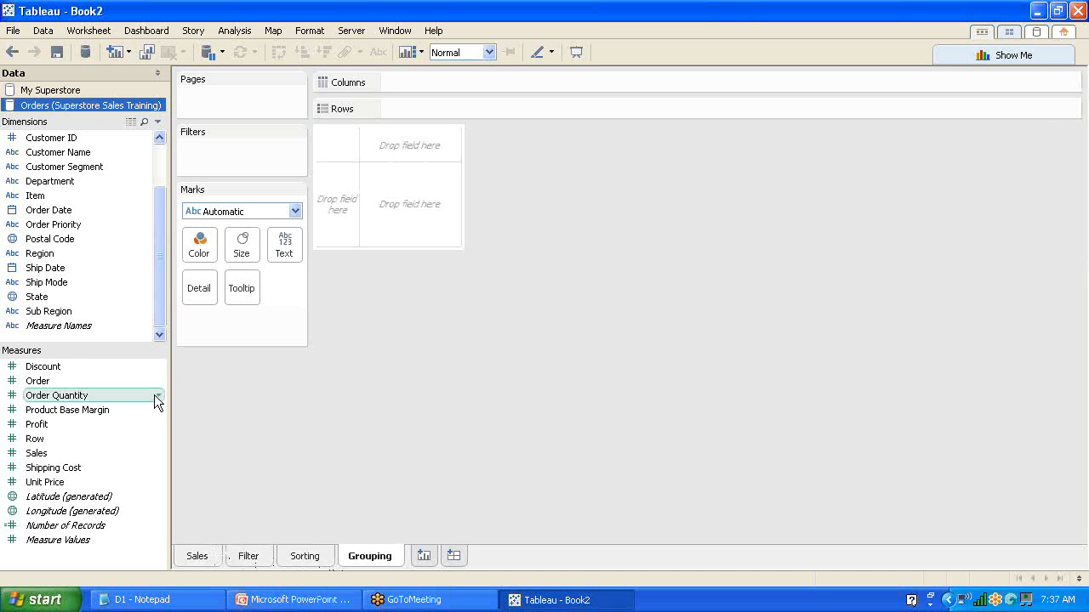
# Review which data source the Sales, Filter and Sorting worksheets use, and return to the Grouping worksheet
pyautogui.click(201, 561)
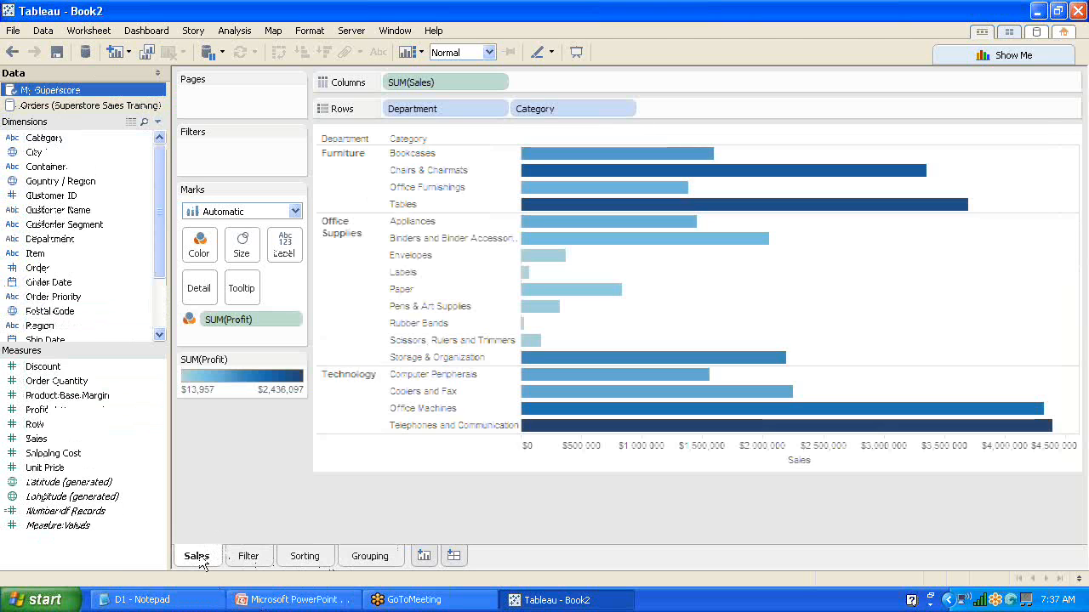
pyautogui.click(250, 559)
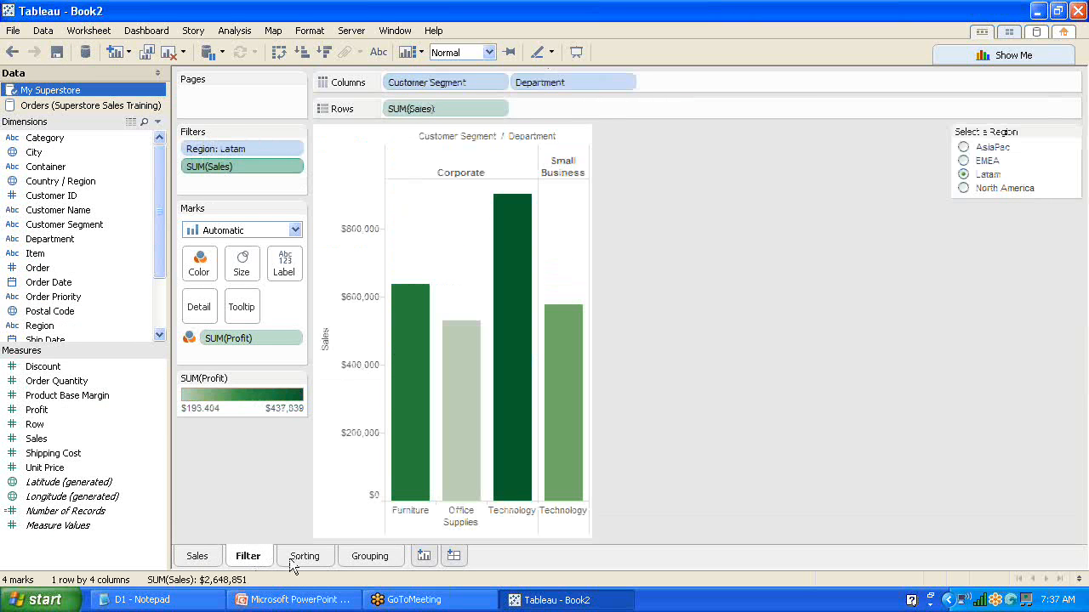
pyautogui.click(306, 560)
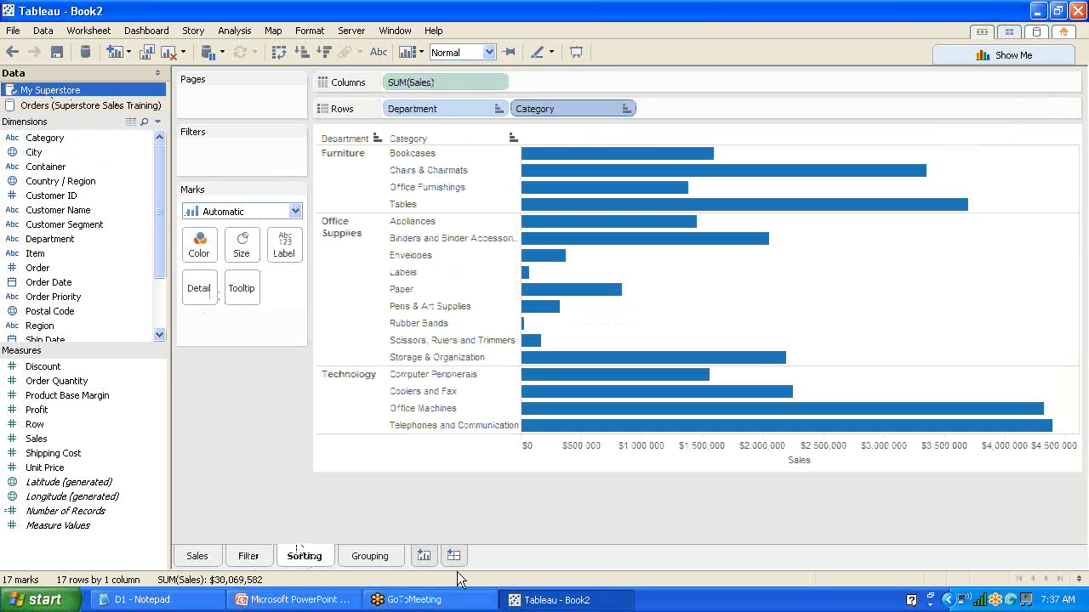
pyautogui.click(374, 557)
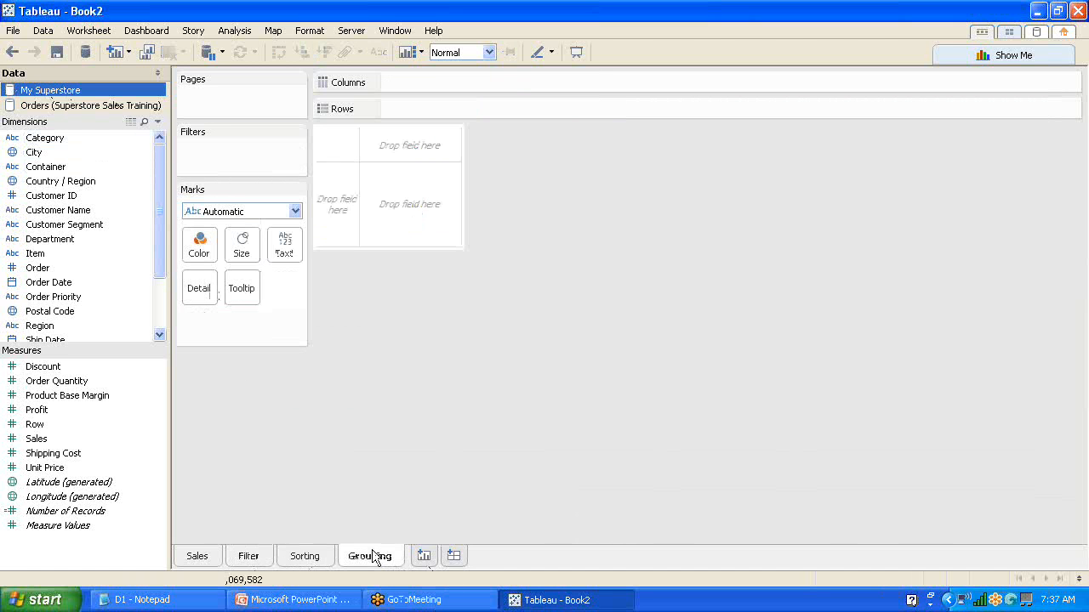
# Build a horizontal bar chart of Sales by Category from the Orders (Superstore Sales Training) data source
pyautogui.click(93, 107)
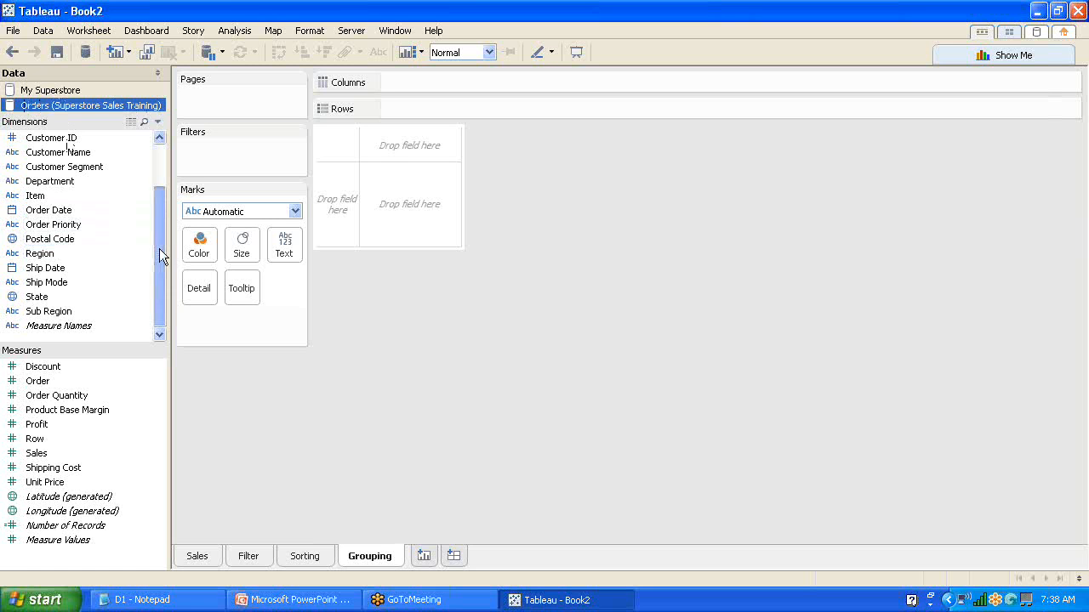
pyautogui.moveTo(160, 249); pyautogui.dragTo(162, 167)
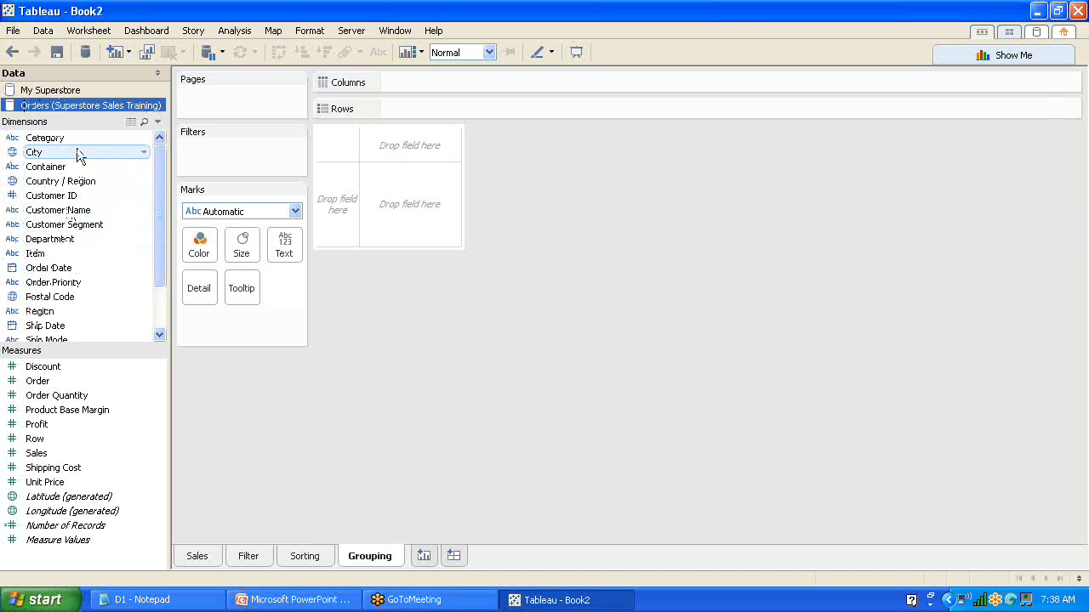
pyautogui.moveTo(58, 139); pyautogui.dragTo(444, 107)
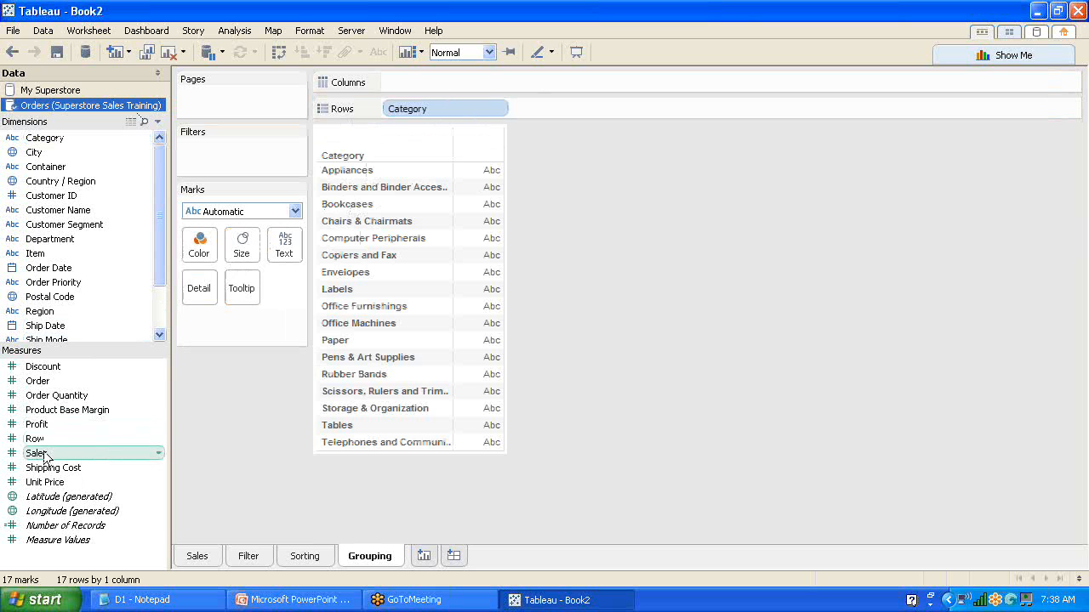
pyautogui.moveTo(44, 456); pyautogui.dragTo(428, 83)
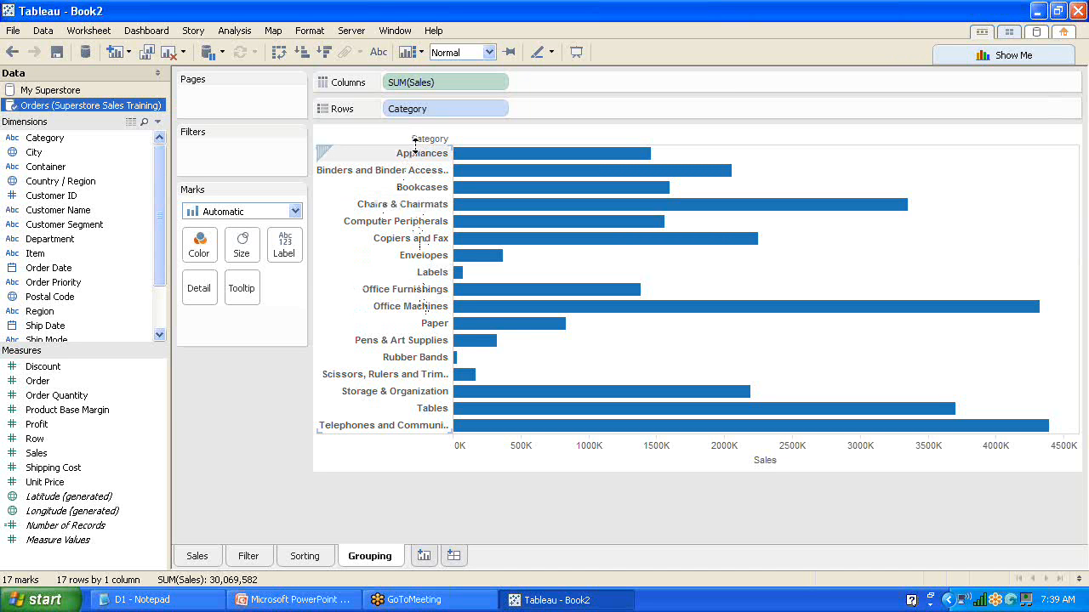
# Group the Envelopes, Labels, Pens & Art Supplies, Rubber Bands, and Scissors, Rulers and Trimmers categories into one item in the chart
pyautogui.click(424, 257)
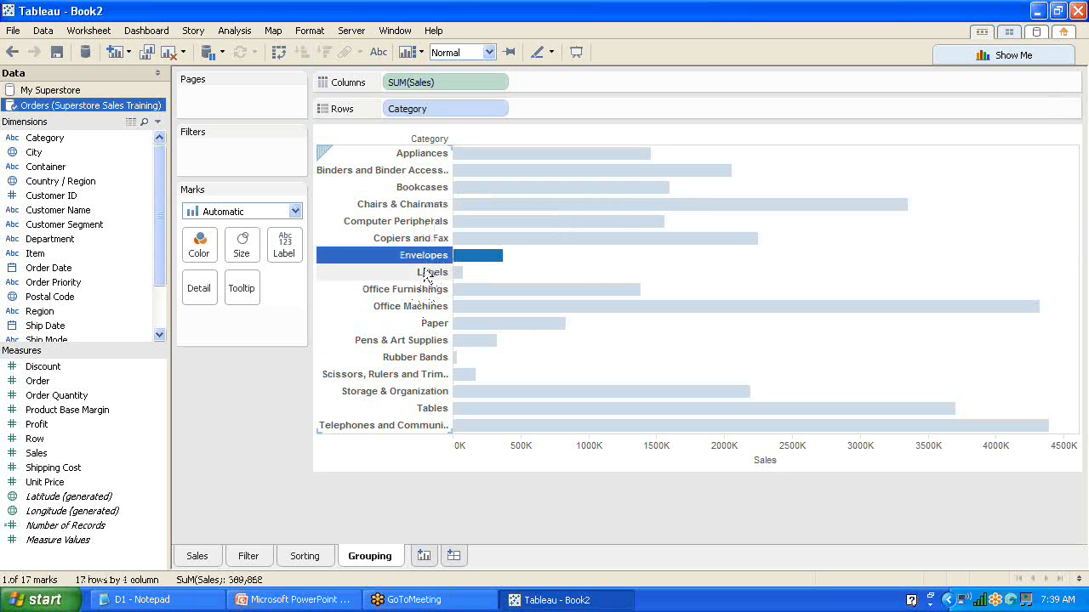
pyautogui.keyDown('shift'); pyautogui.click(408, 345); pyautogui.keyUp('shift')
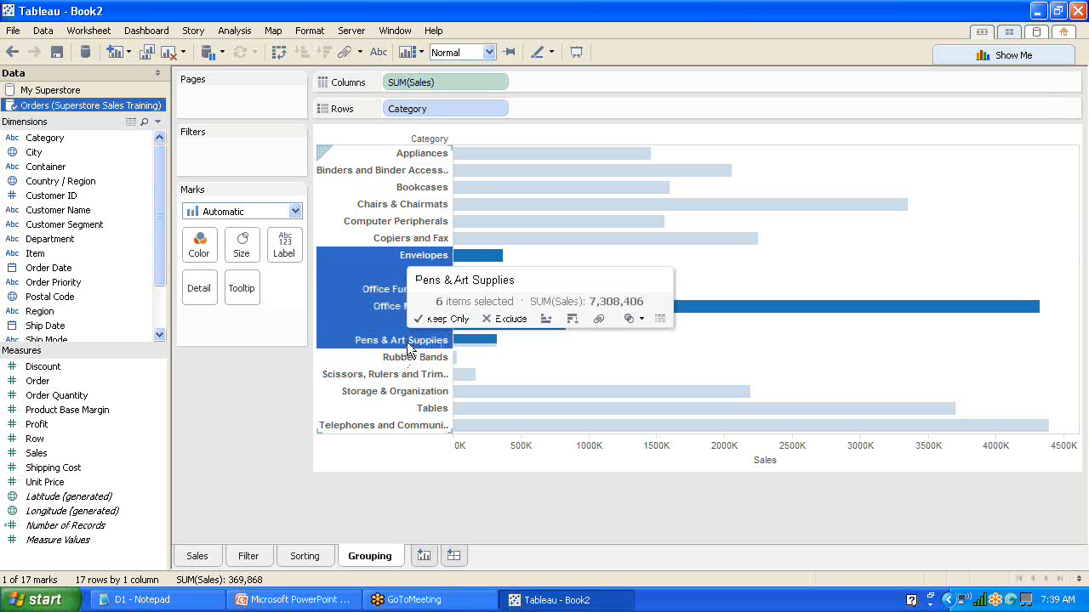
pyautogui.click(408, 343)
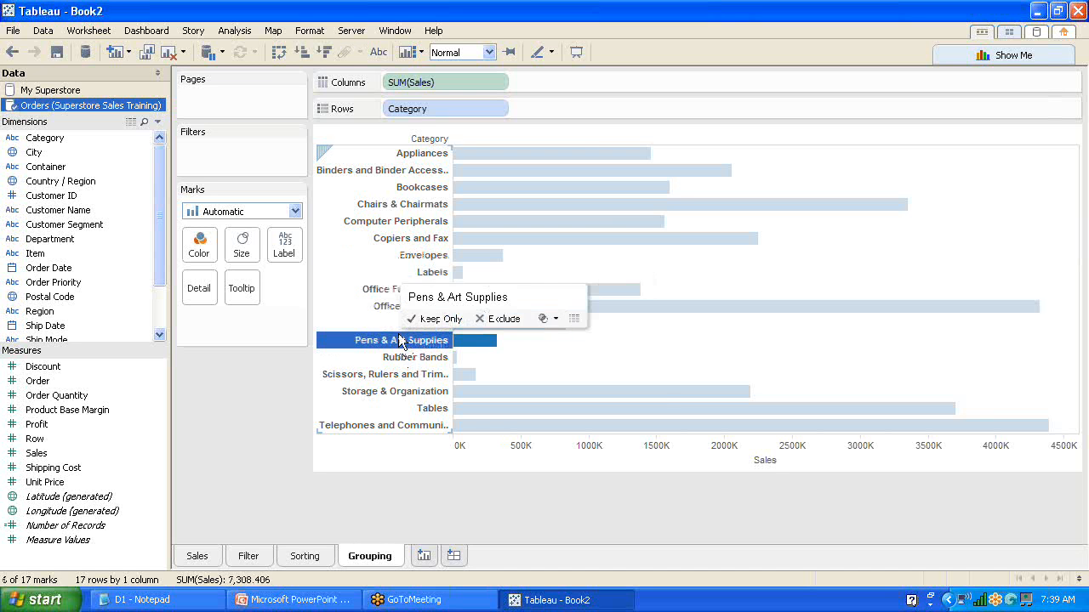
pyautogui.keyDown('ctrl'); pyautogui.click(416, 259); pyautogui.keyUp('ctrl')
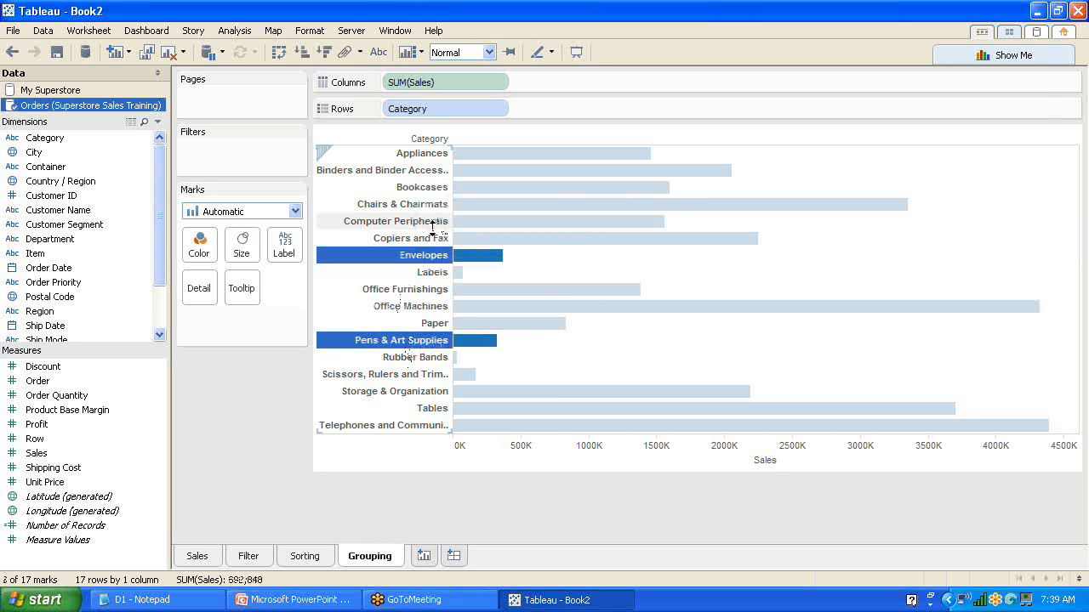
pyautogui.moveTo(417, 264)
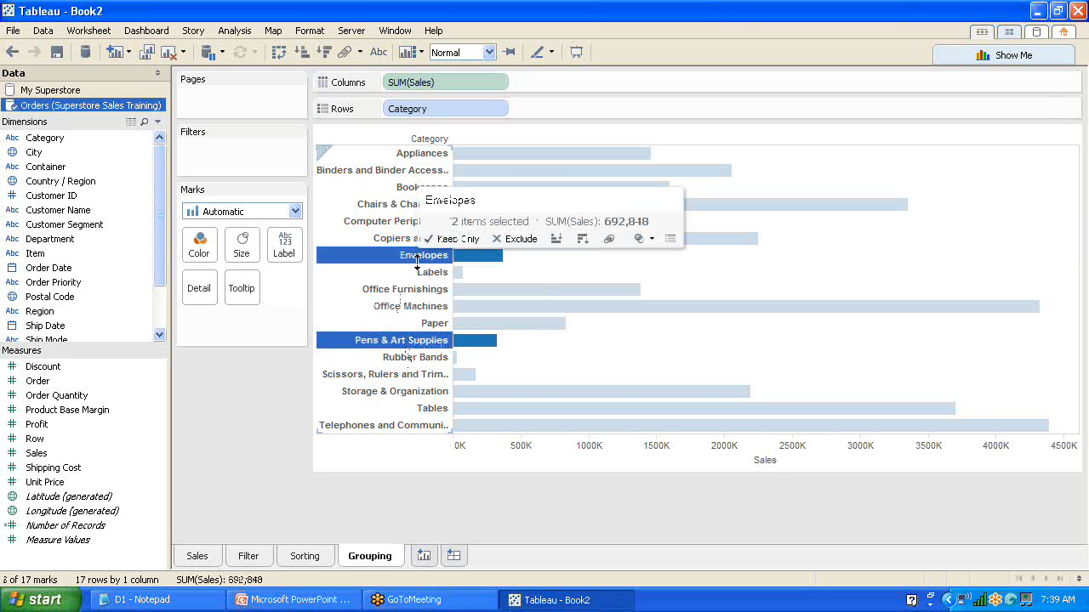
pyautogui.keyDown('ctrl'); pyautogui.click(395, 378); pyautogui.keyUp('ctrl')
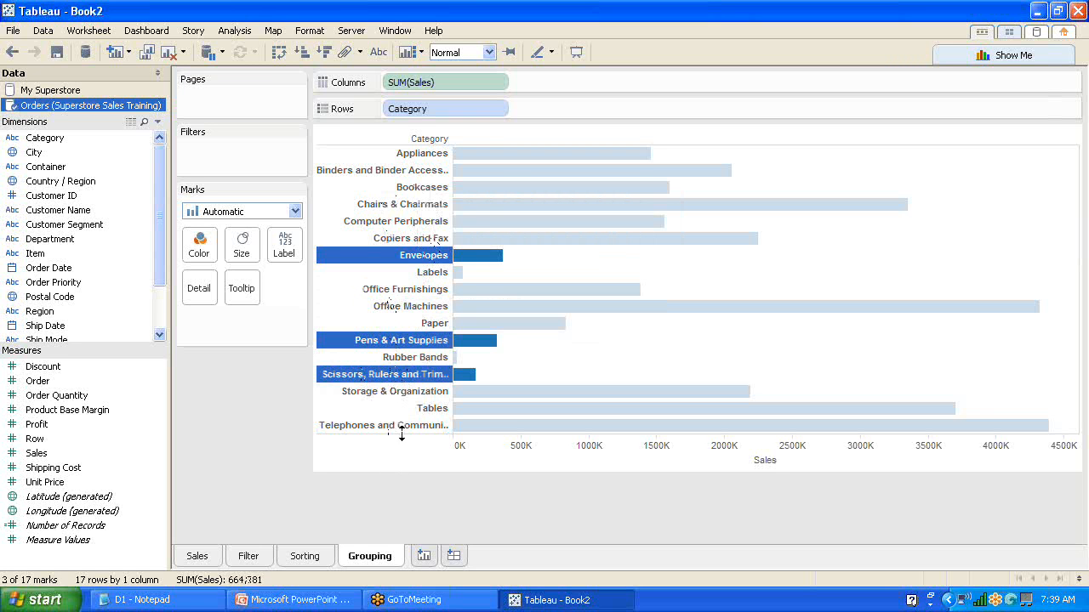
pyautogui.keyDown('ctrl'); pyautogui.click(416, 357); pyautogui.keyUp('ctrl')
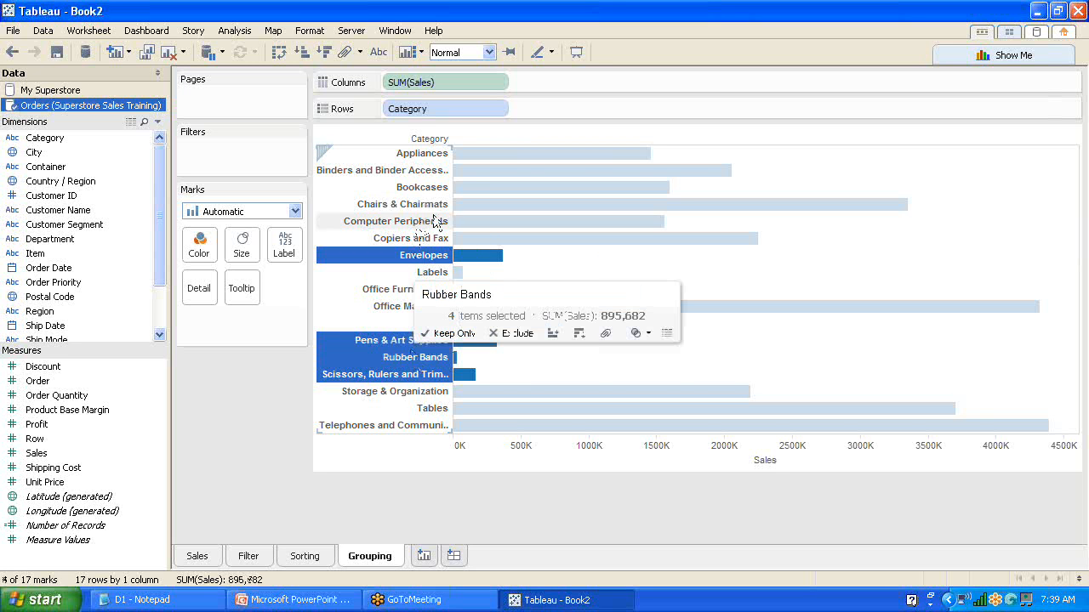
pyautogui.keyDown('ctrl'); pyautogui.click(421, 276); pyautogui.keyUp('ctrl')
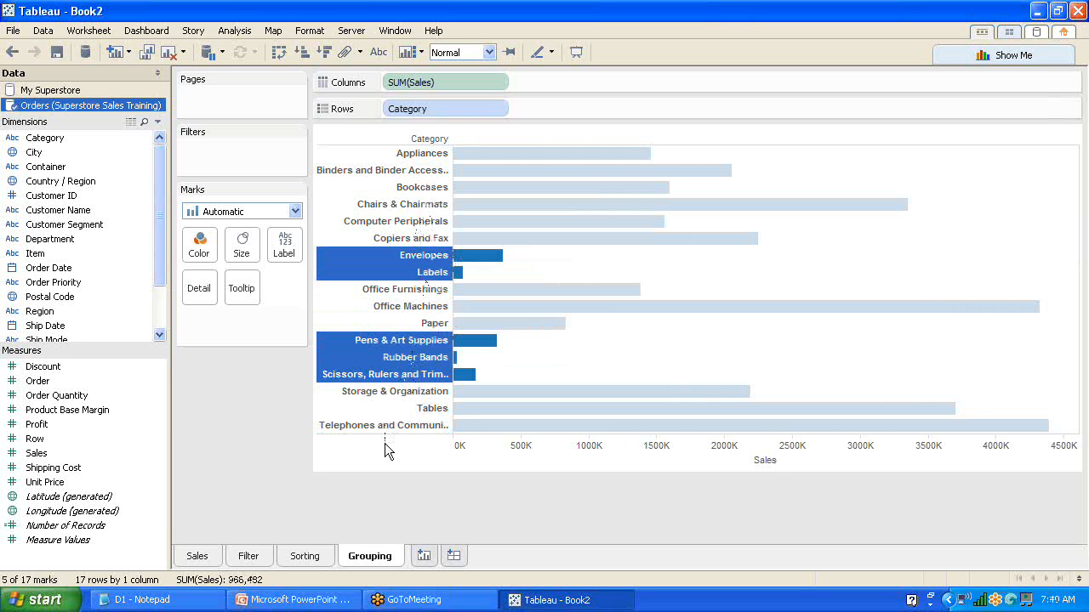
pyautogui.moveTo(394, 352)
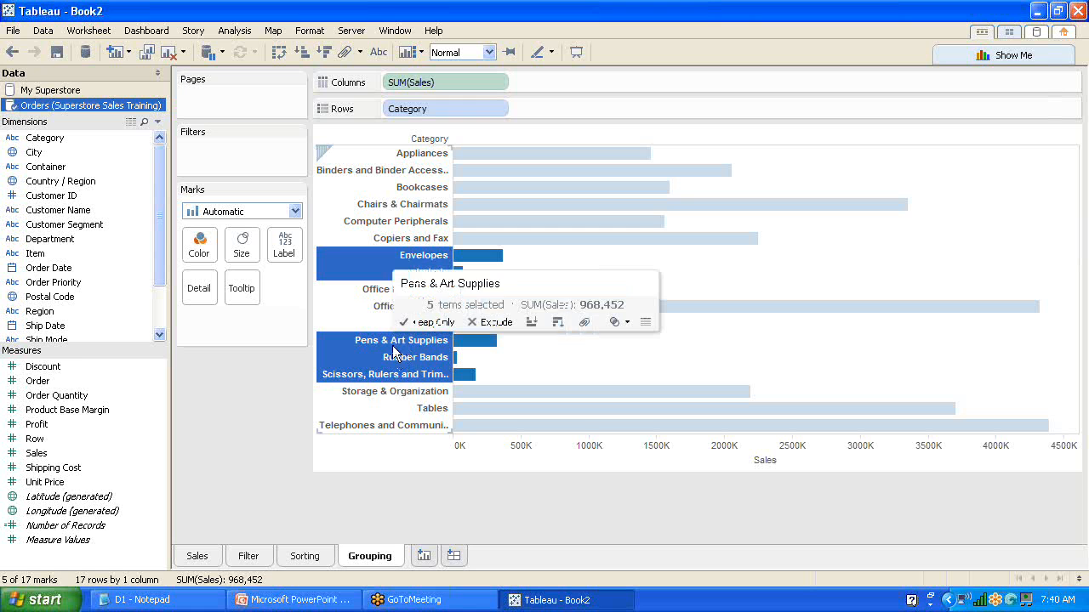
pyautogui.rightClick(394, 352)
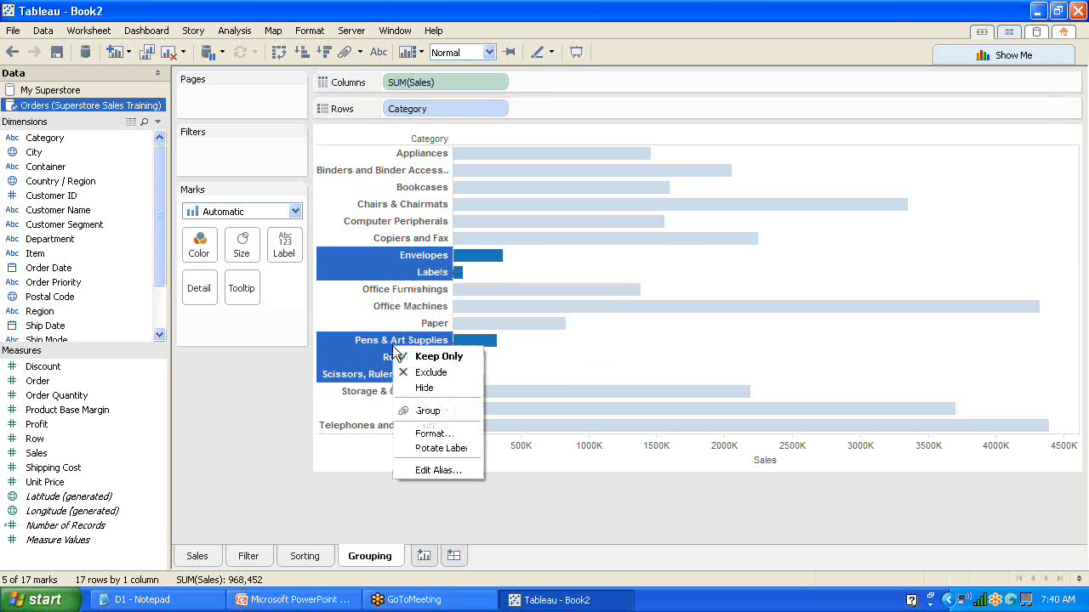
pyautogui.click(428, 410)
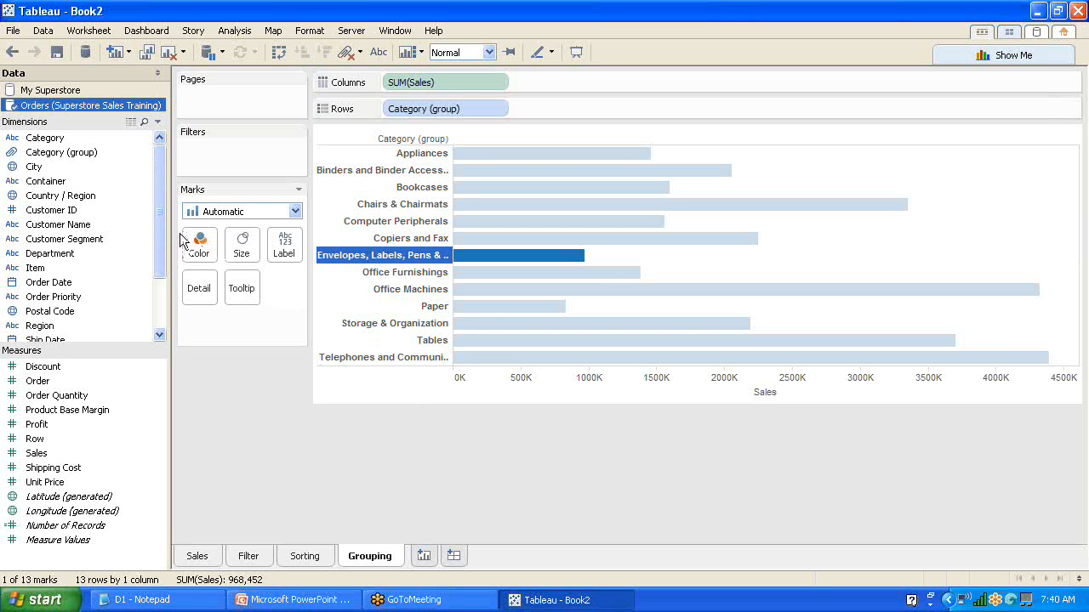
# Create a hierarchy named Products from the Department and Category (group) dimensions
pyautogui.moveTo(161, 236); pyautogui.dragTo(162, 294)
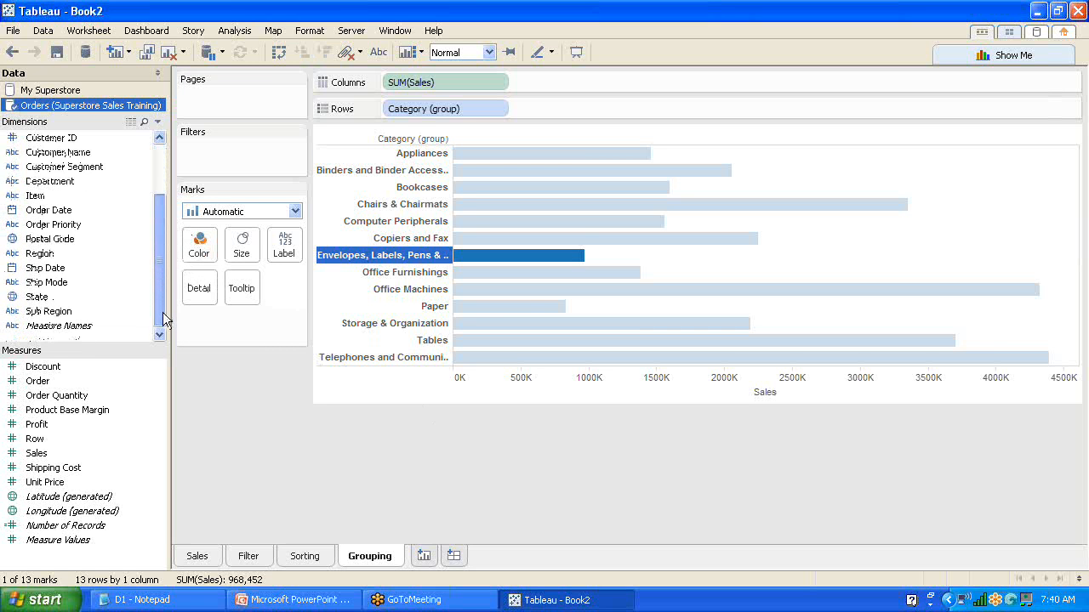
pyautogui.moveTo(162, 344); pyautogui.dragTo(165, 219)
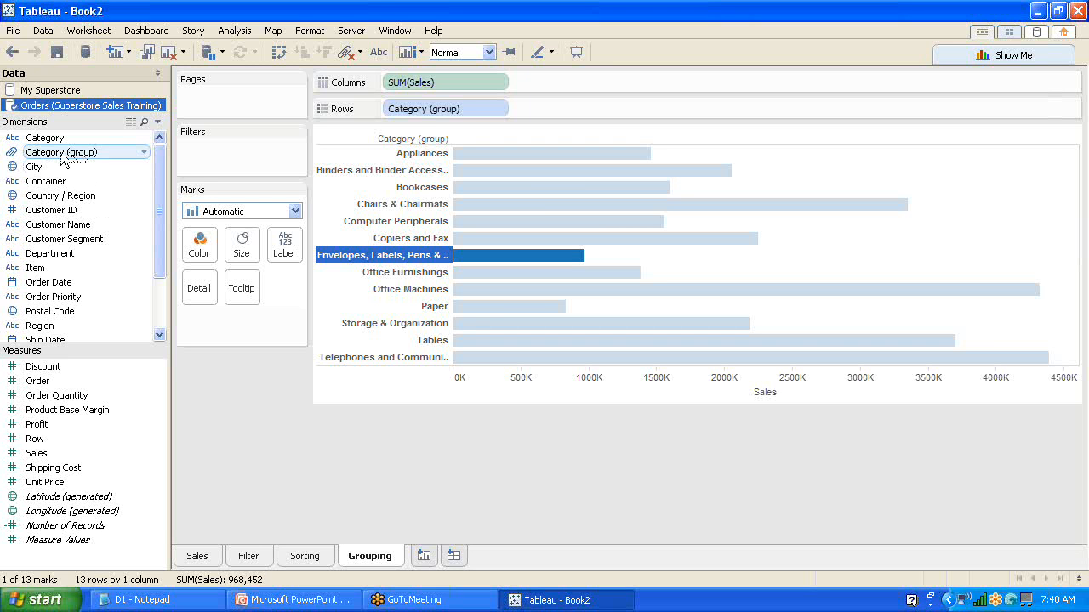
pyautogui.click(61, 156)
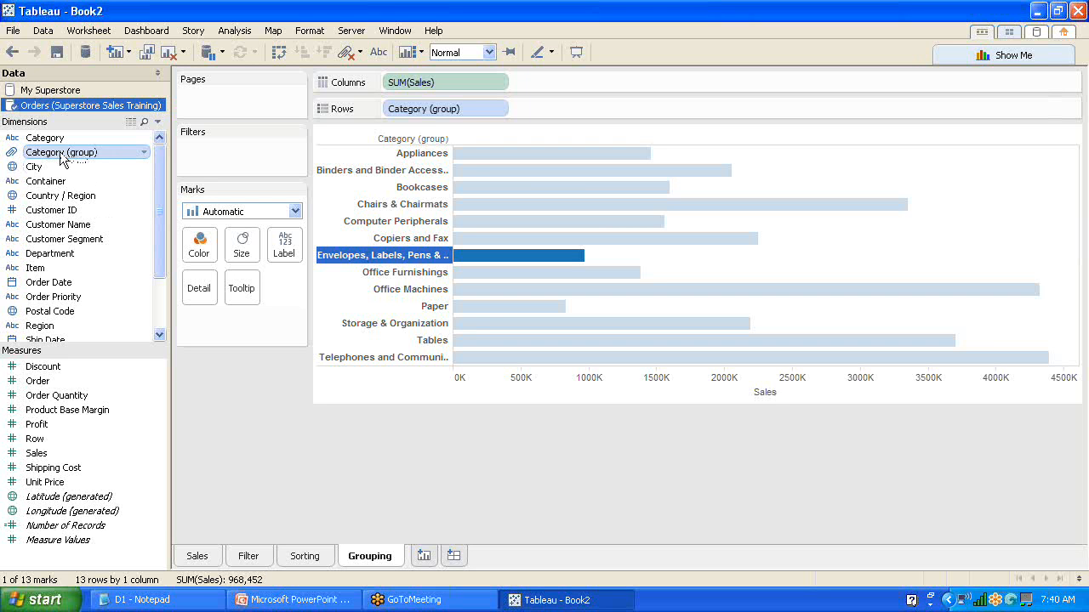
pyautogui.moveTo(61, 156); pyautogui.dragTo(64, 258)
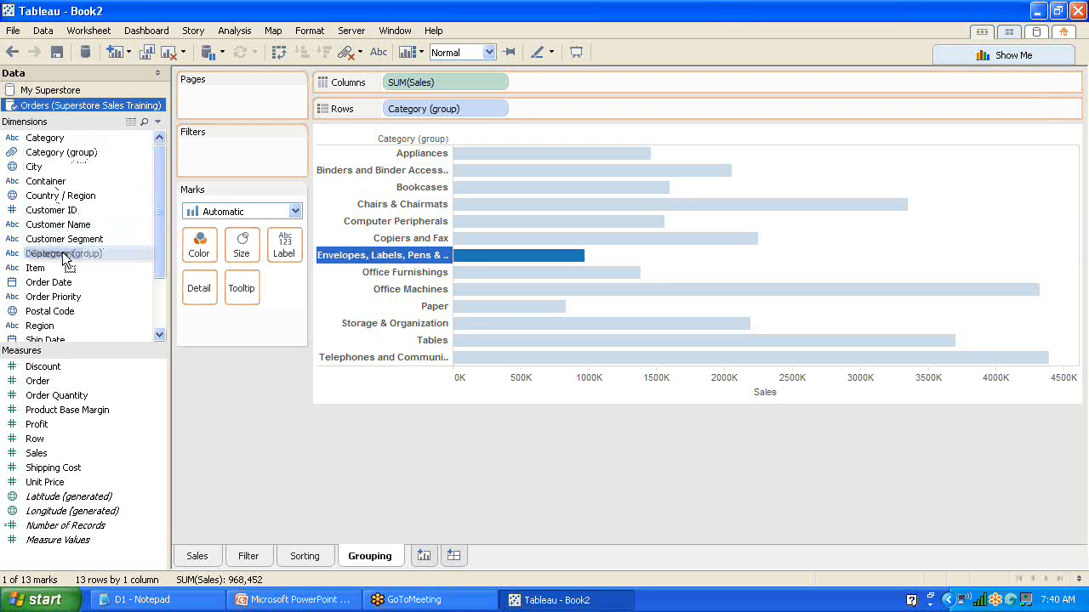
pyautogui.moveTo(66, 258); pyautogui.dragTo(66, 260)
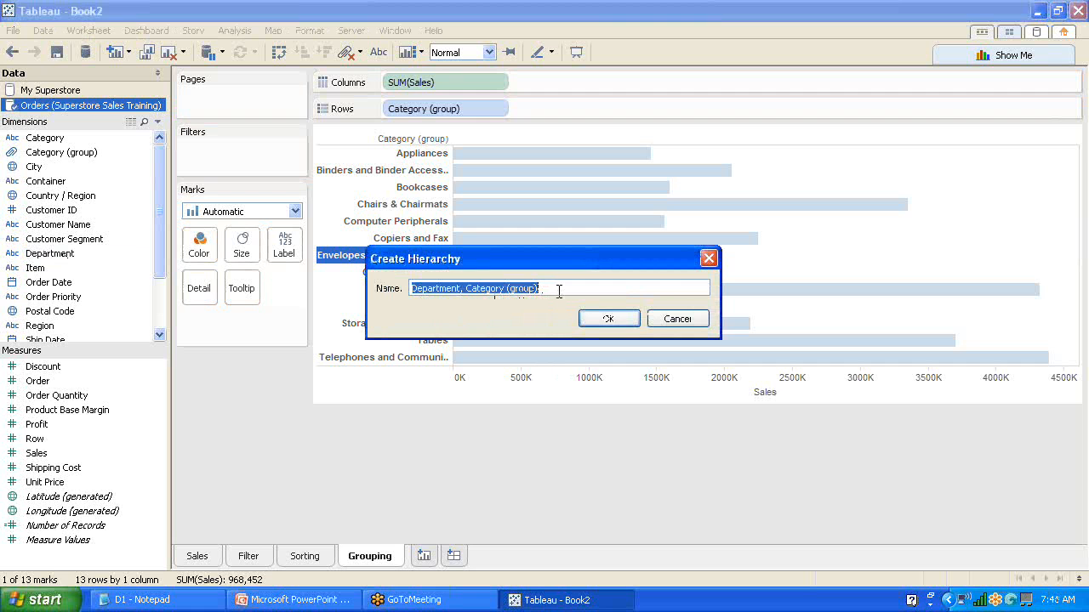
pyautogui.moveTo(558, 290); pyautogui.dragTo(409, 304)
pyautogui.write('Products')
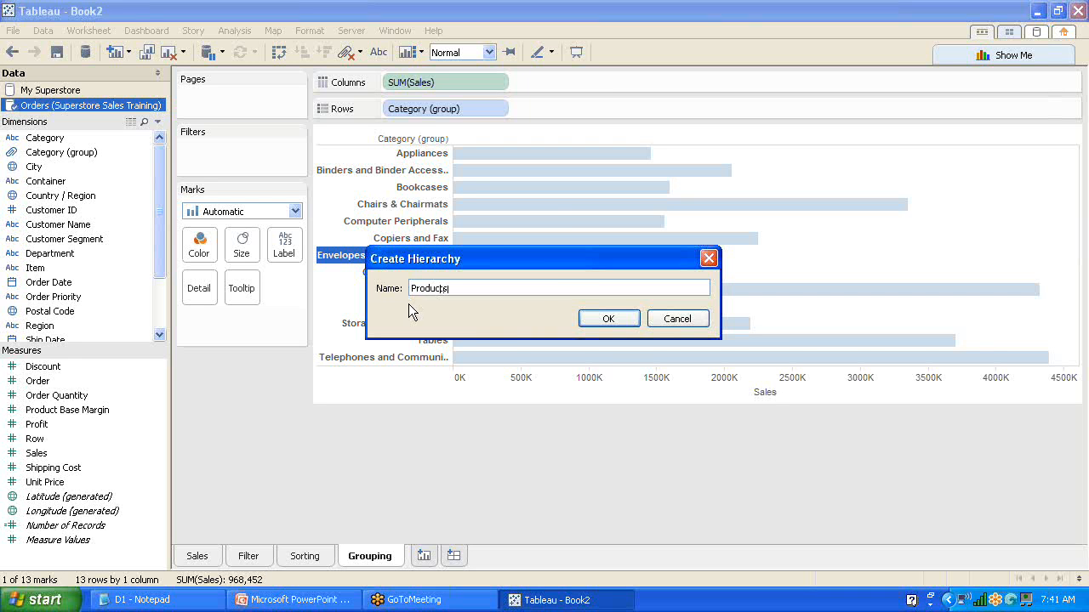
pyautogui.click(608, 319)
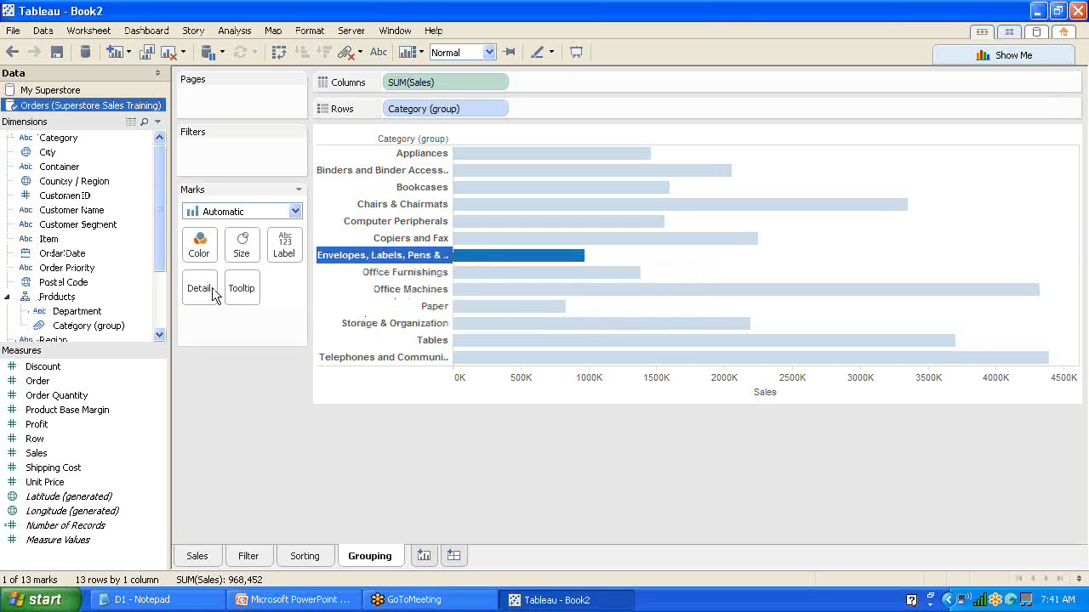
pyautogui.moveTo(160, 220); pyautogui.dragTo(160, 269)
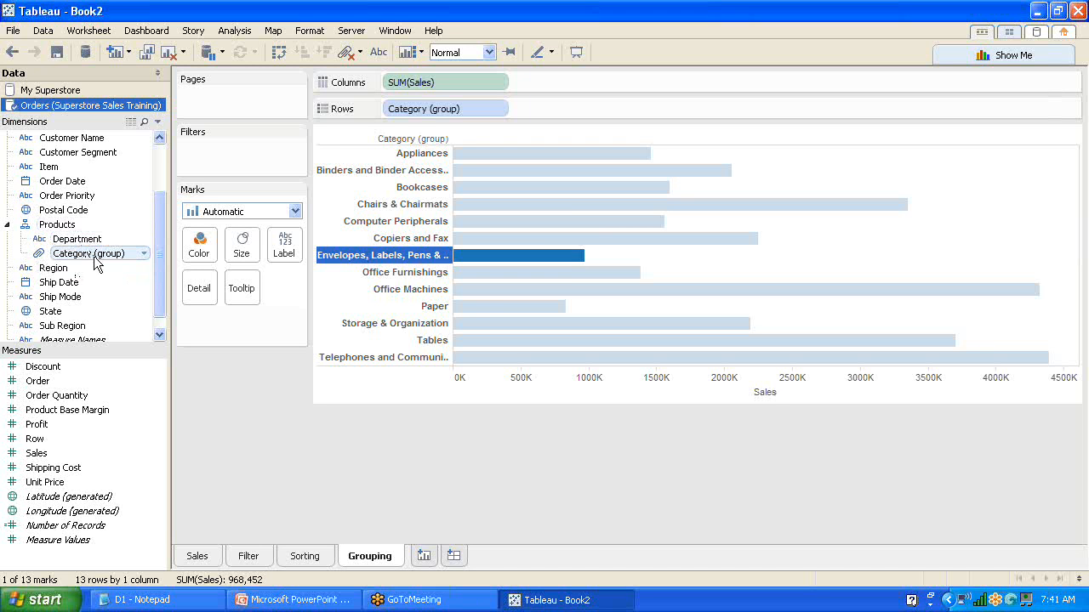
pyautogui.moveTo(97, 262); pyautogui.dragTo(408, 363)
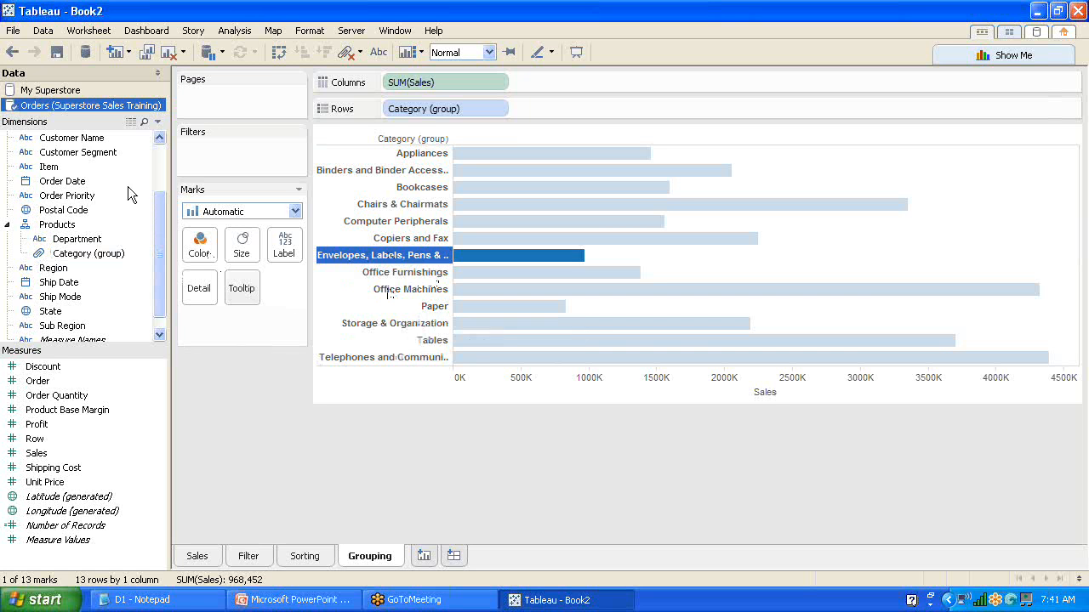
pyautogui.moveTo(160, 216); pyautogui.dragTo(160, 167)
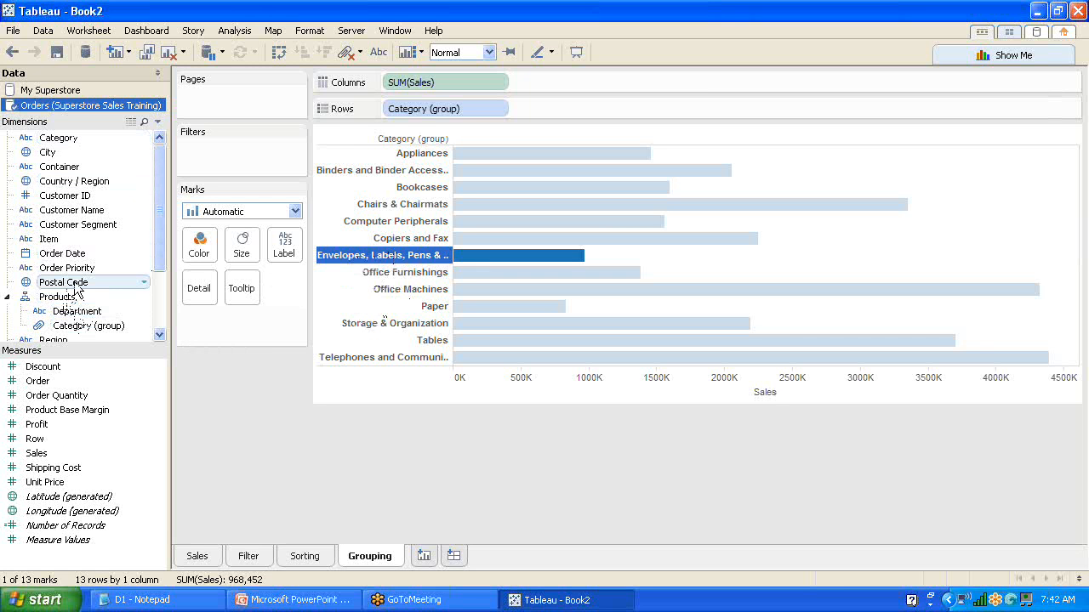
pyautogui.click(346, 258)
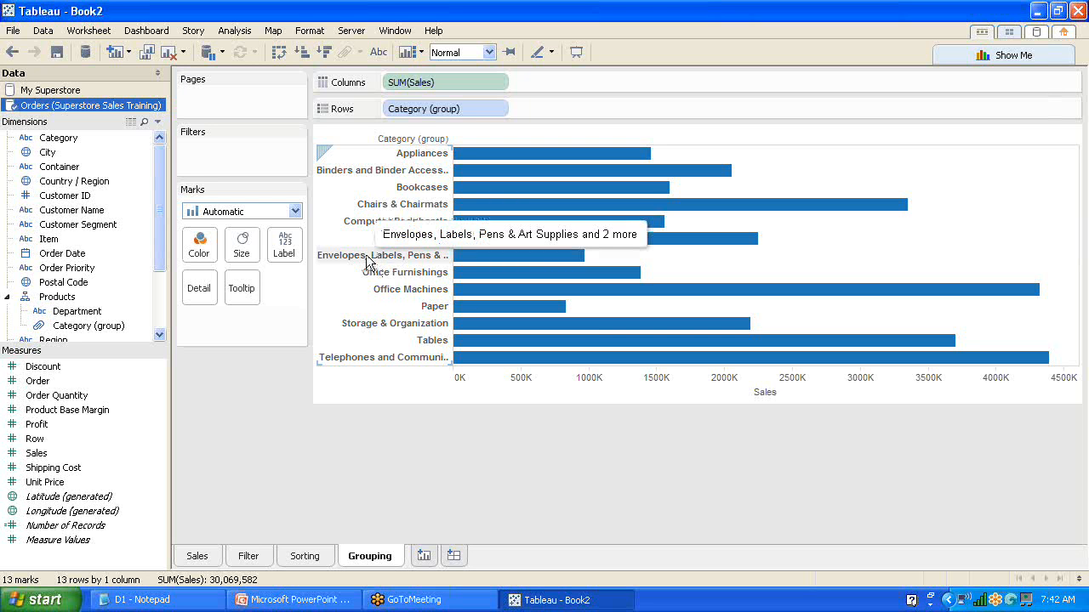
pyautogui.click(499, 109)
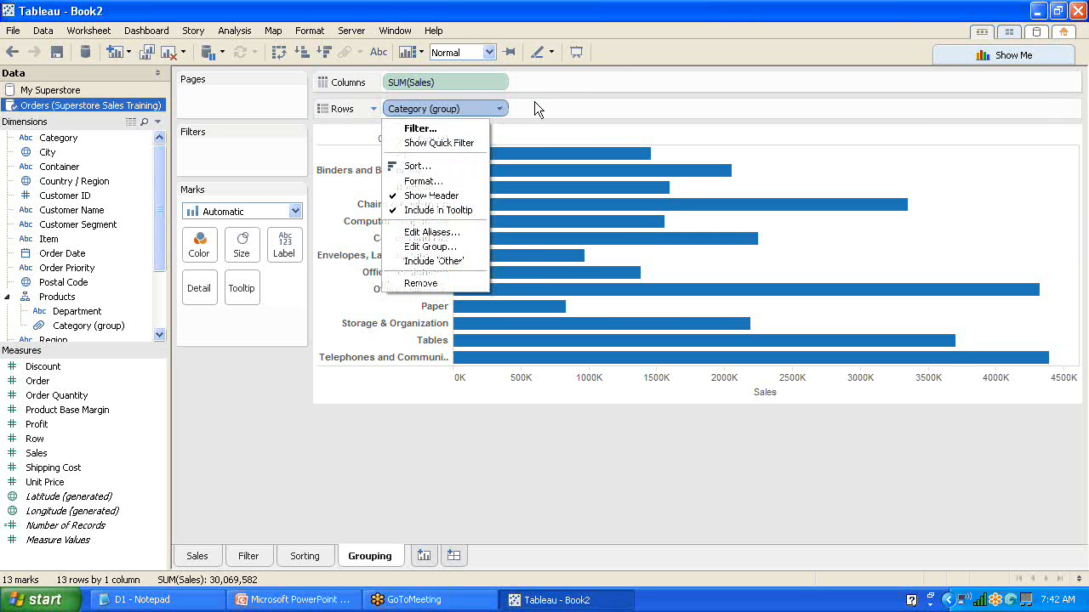
pyautogui.click(533, 105)
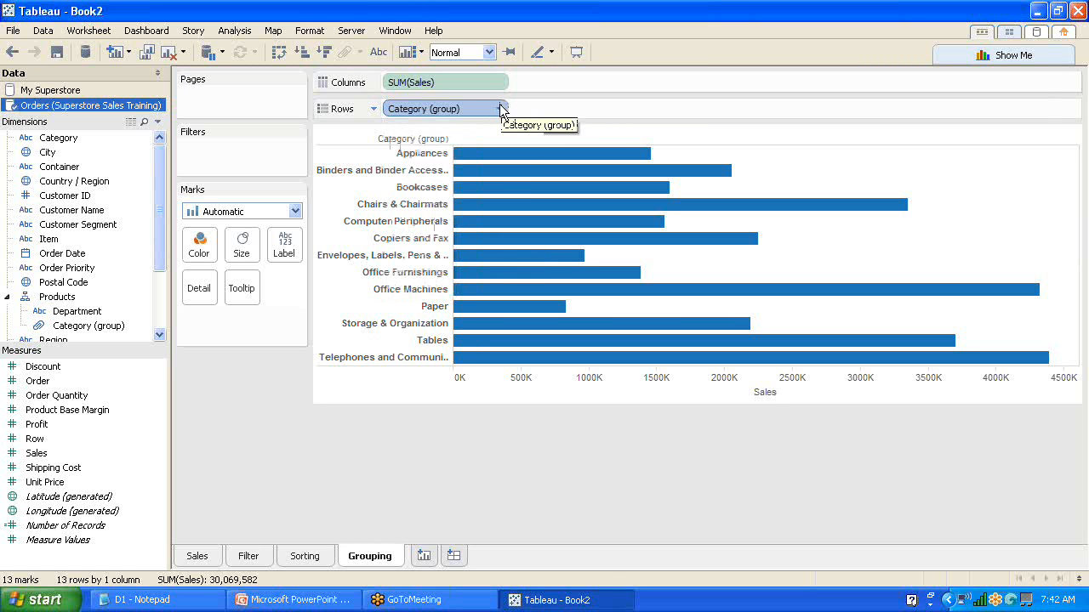
# Replace Category (group) in the rows with the Products hierarchy and expand Department down to Category (group)
pyautogui.moveTo(335, 189); pyautogui.dragTo(540, 107)
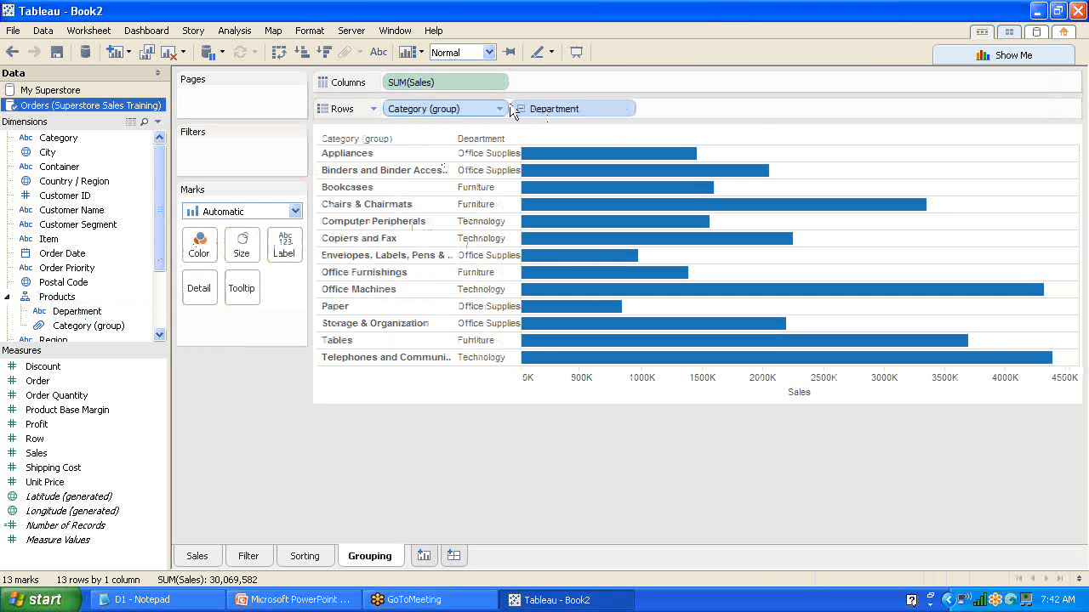
pyautogui.click(484, 104)
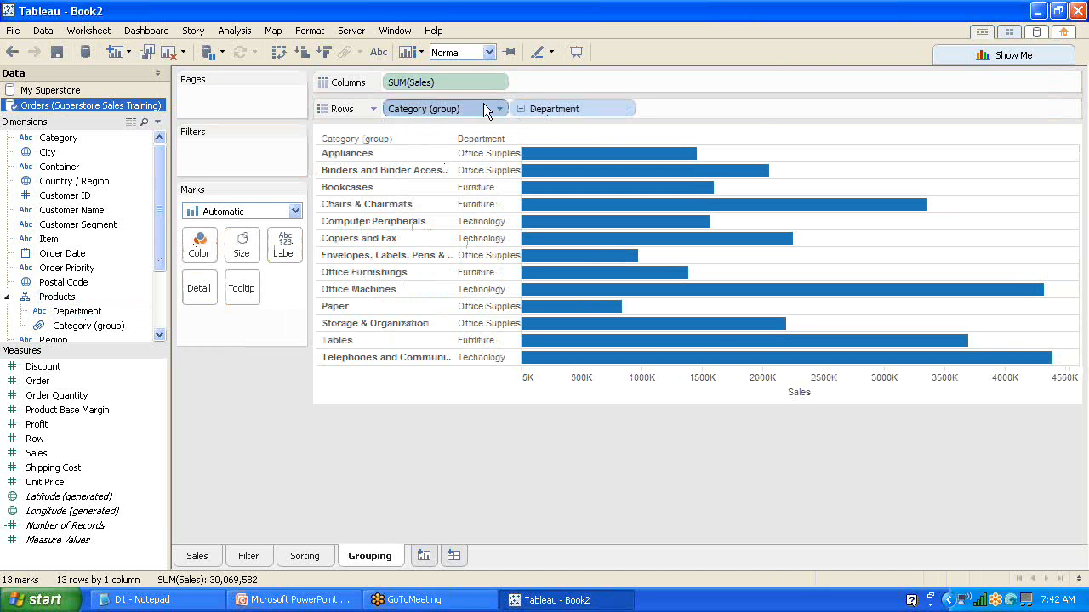
pyautogui.press('Delete')
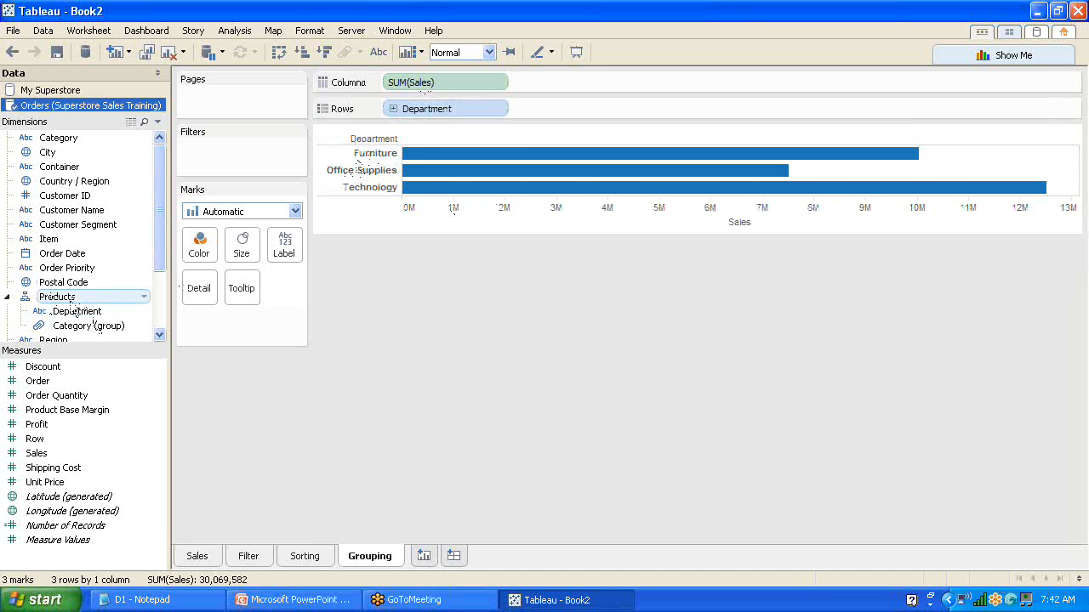
pyautogui.moveTo(393, 109); pyautogui.dragTo(361, 143)
pyautogui.click(359, 138)
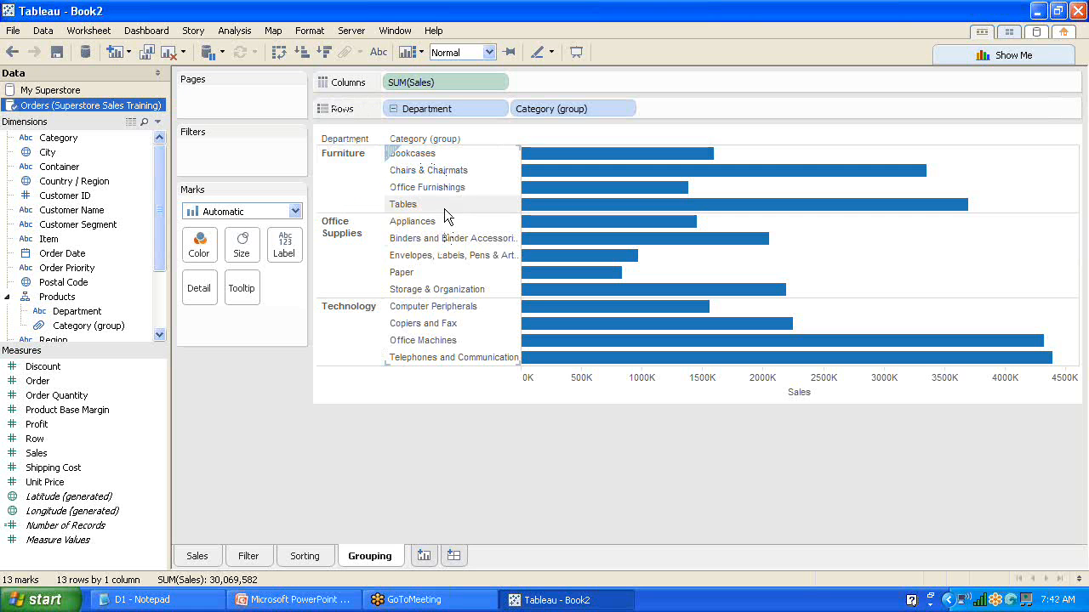
# Keep only the combined Envelopes, Labels, Pens & Art Supplies item in the chart and ungroup it
pyautogui.doubleClick(443, 257)
pyautogui.moveTo(392, 154)
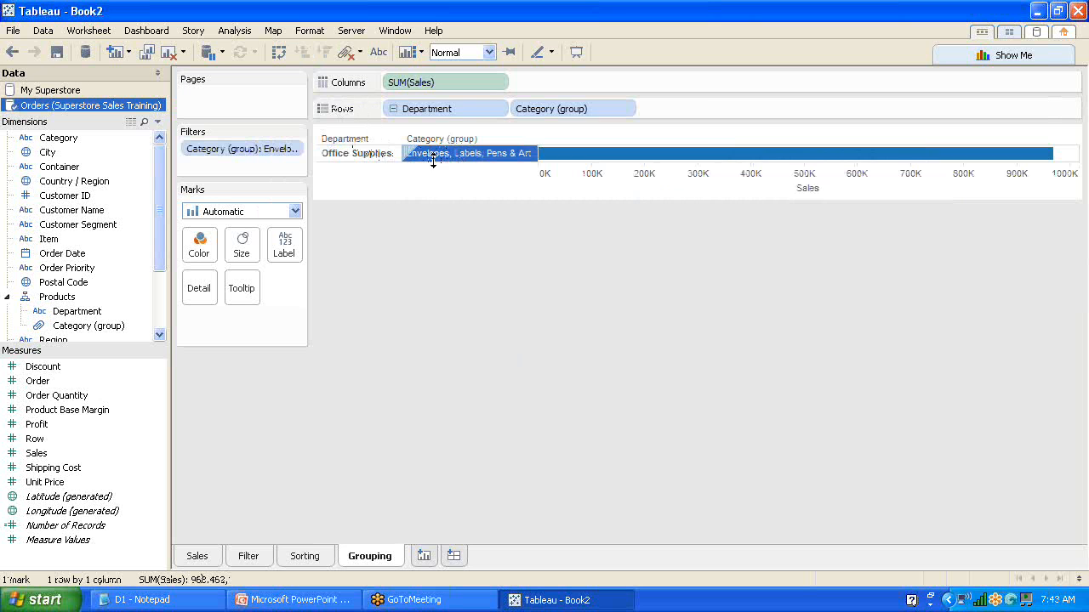
pyautogui.moveTo(437, 160)
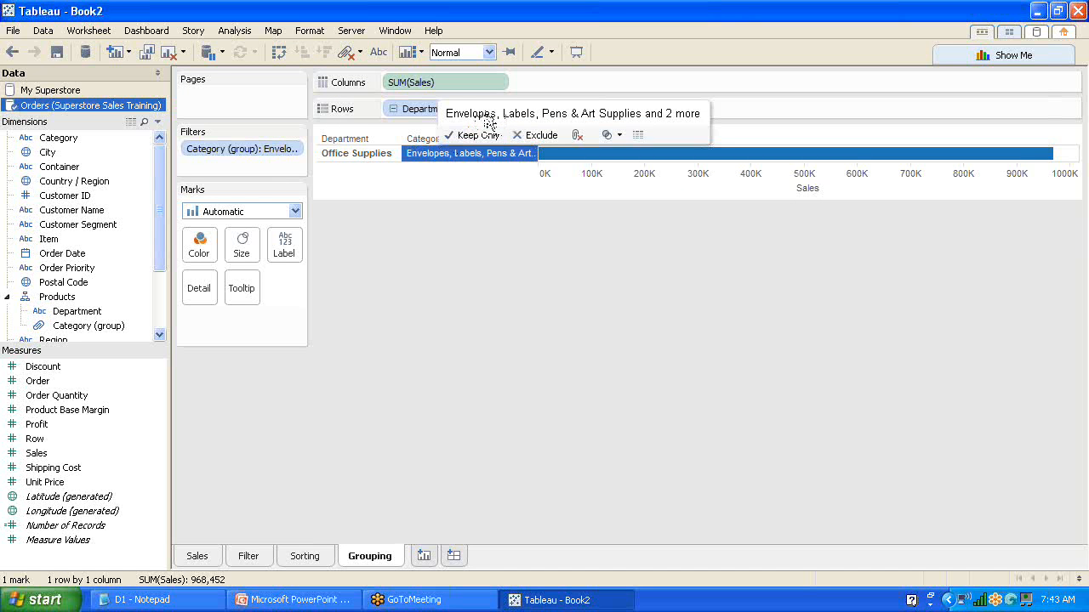
pyautogui.rightClick(474, 160)
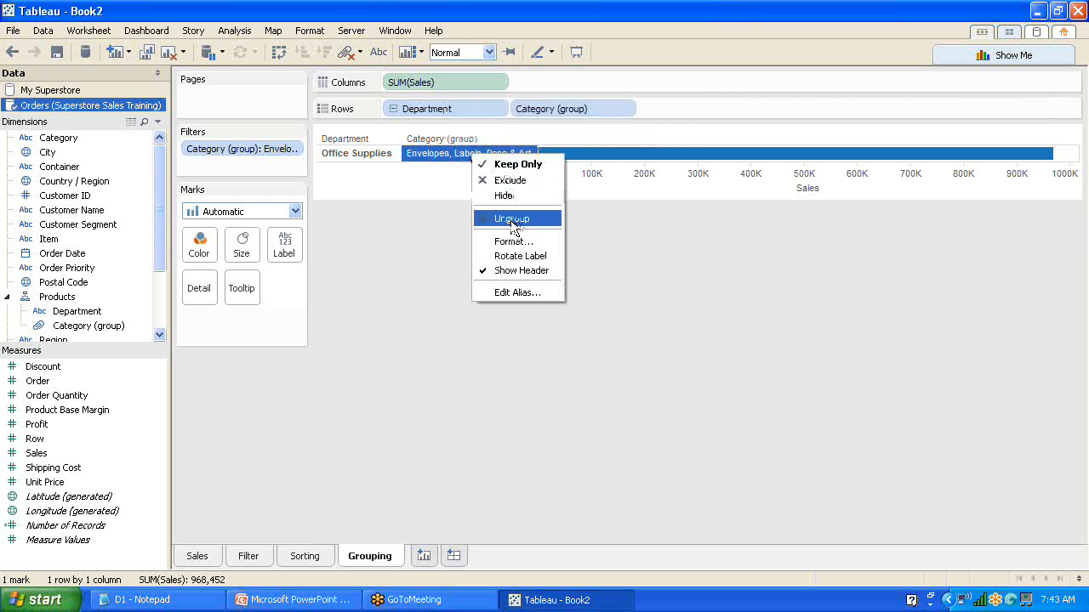
pyautogui.click(515, 221)
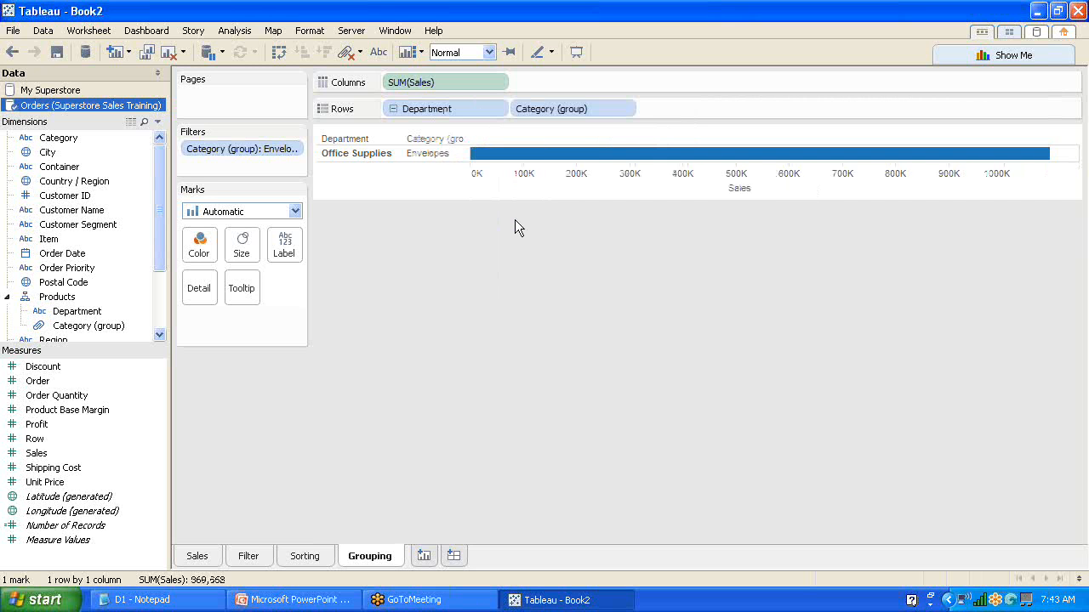
# Collapse and re-expand the Department level, and remove Category (group) and Department from the rows
pyautogui.click(433, 162)
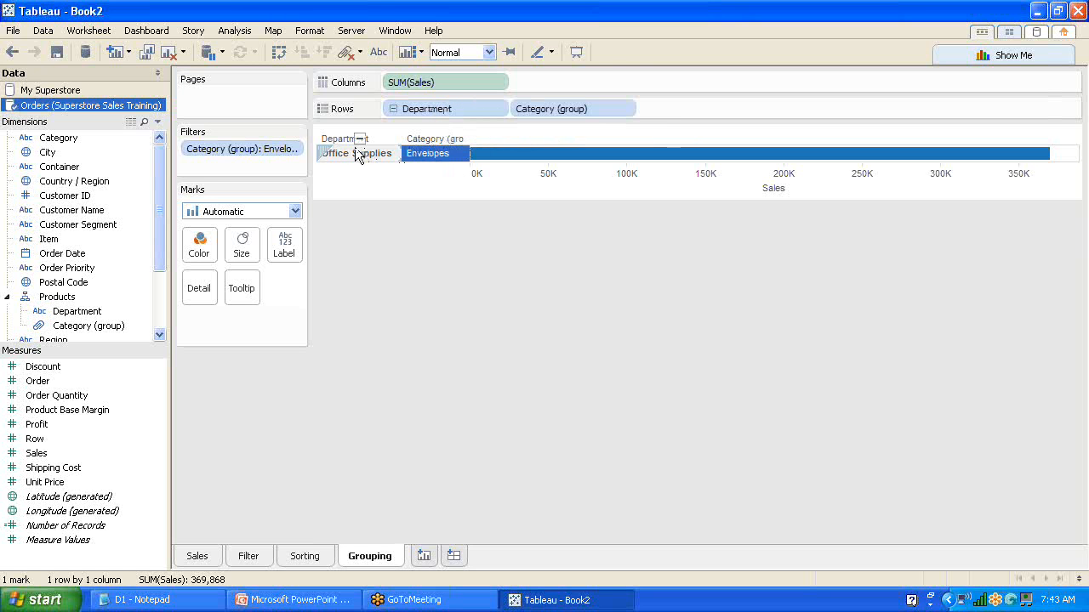
pyautogui.click(360, 140)
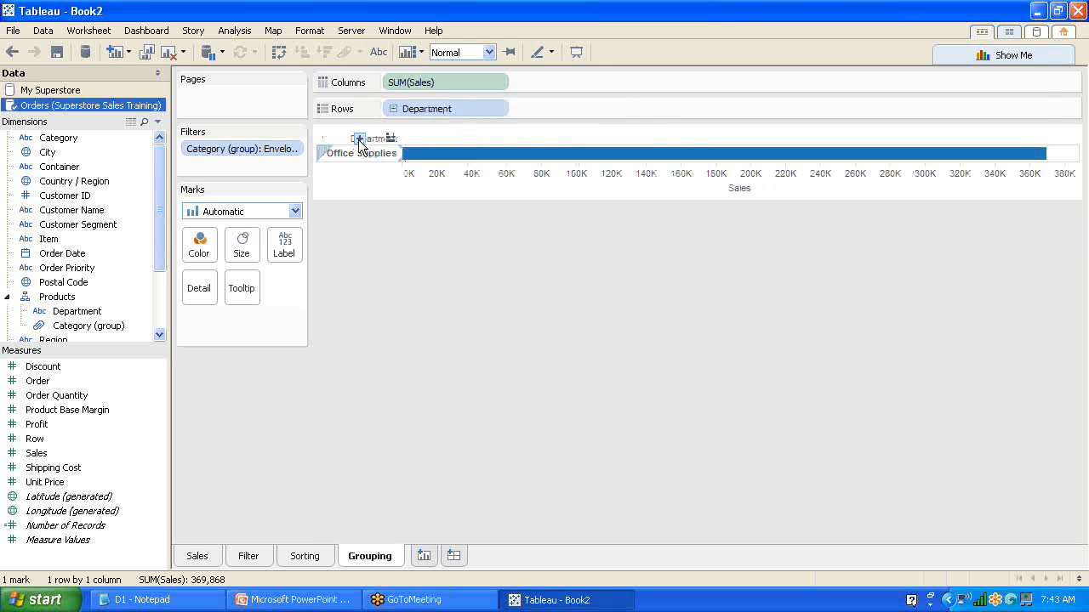
pyautogui.click(360, 139)
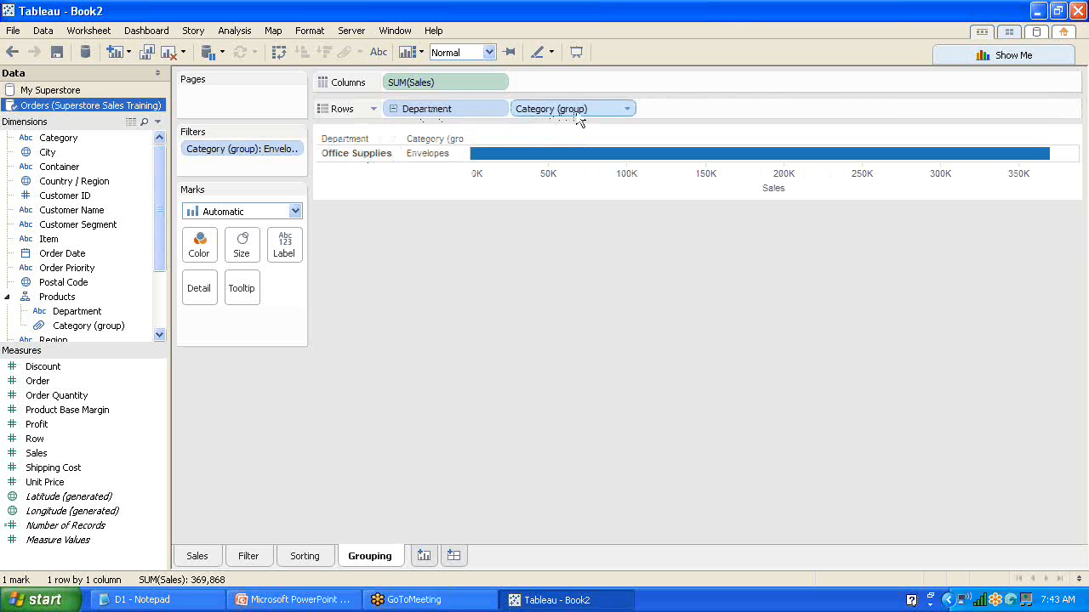
pyautogui.press('Delete')
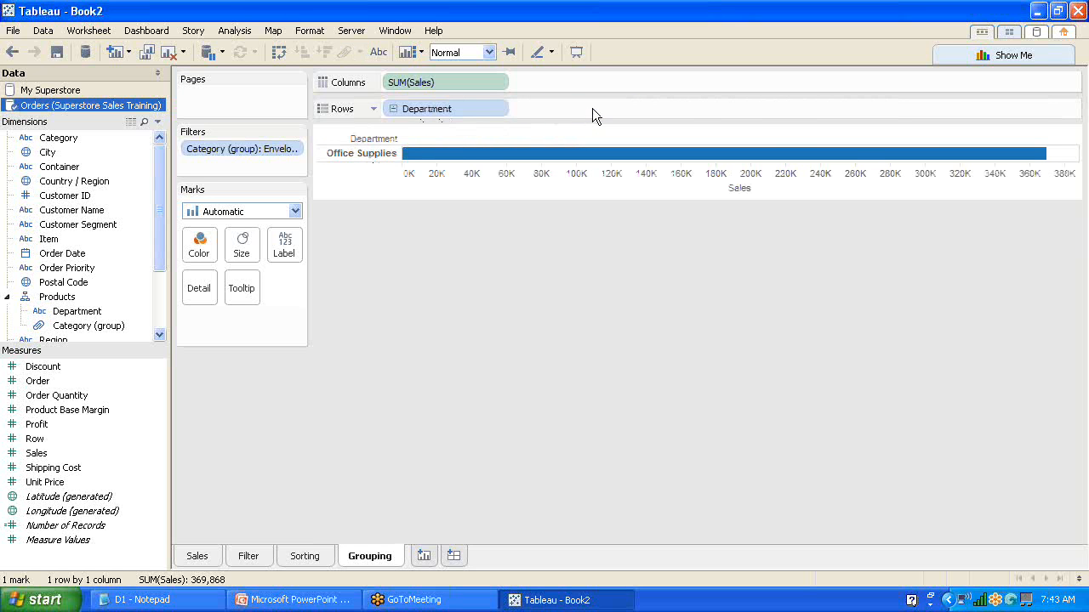
pyautogui.click(471, 108)
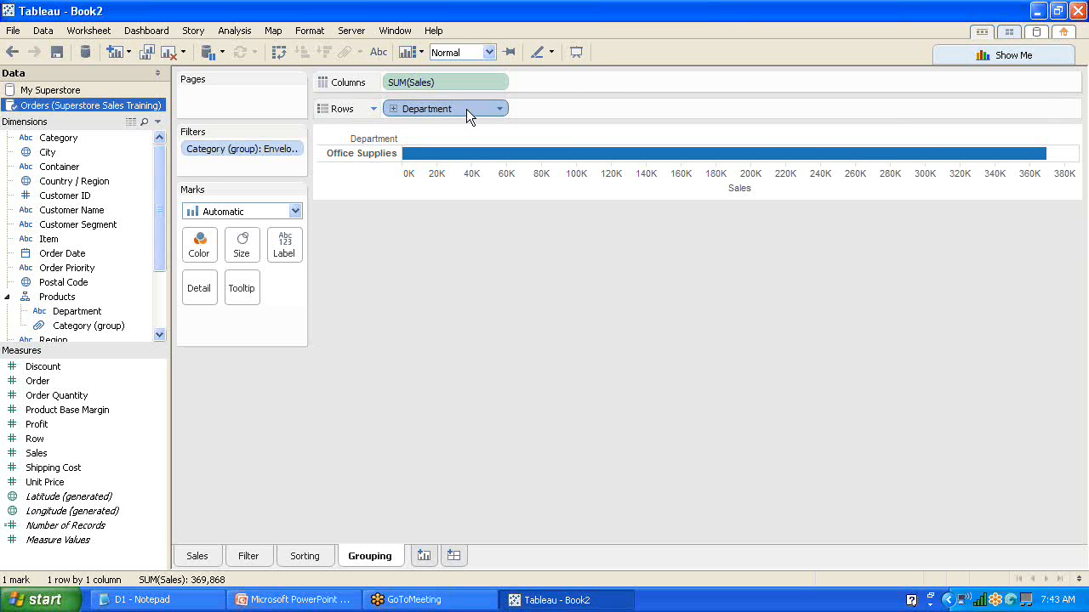
pyautogui.click(394, 110)
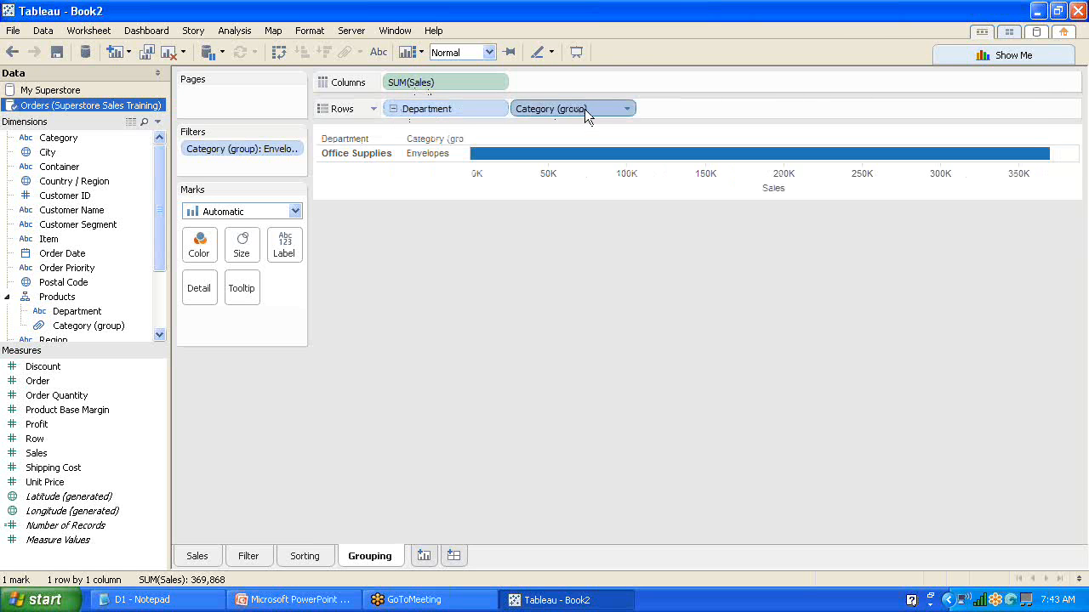
pyautogui.press('Delete')
pyautogui.click(449, 108)
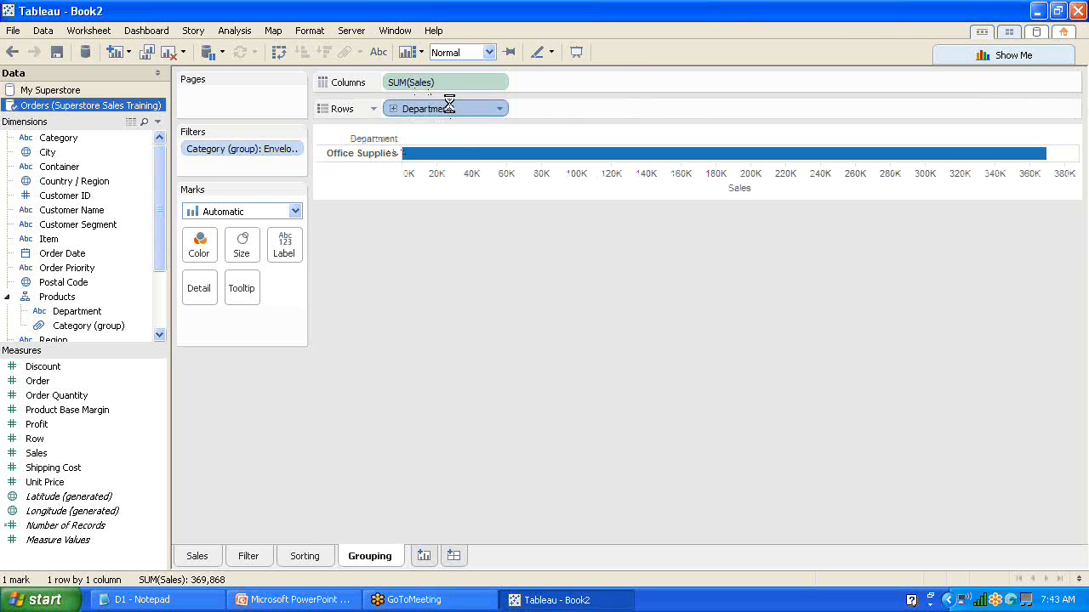
pyautogui.press('Delete')
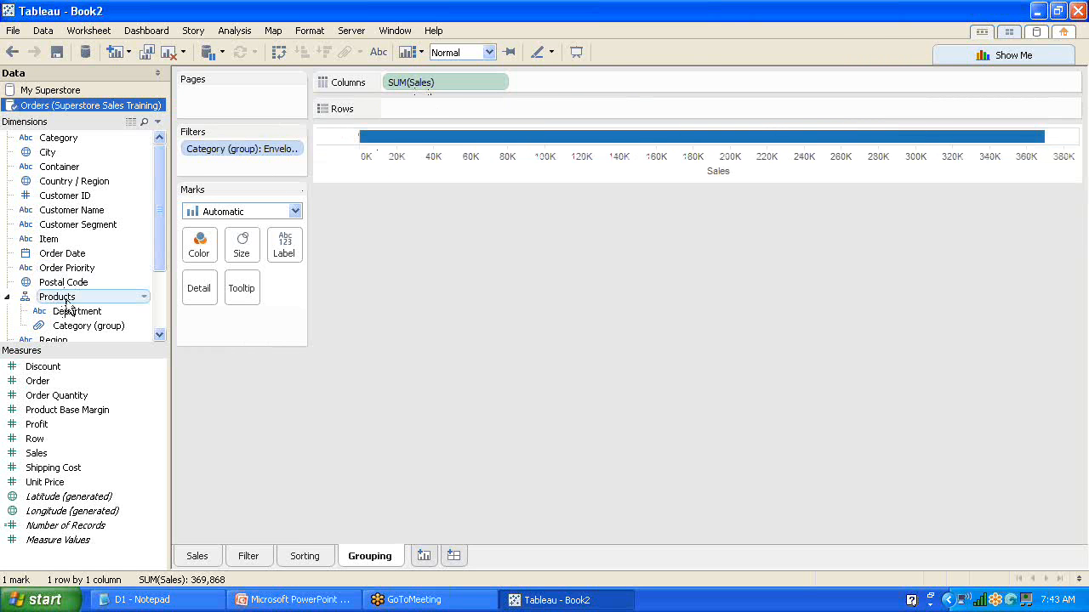
# Add the Products hierarchy to the rows, expand it to Category (group), and try to ungroup the Envelopes item
pyautogui.moveTo(68, 296); pyautogui.dragTo(429, 110)
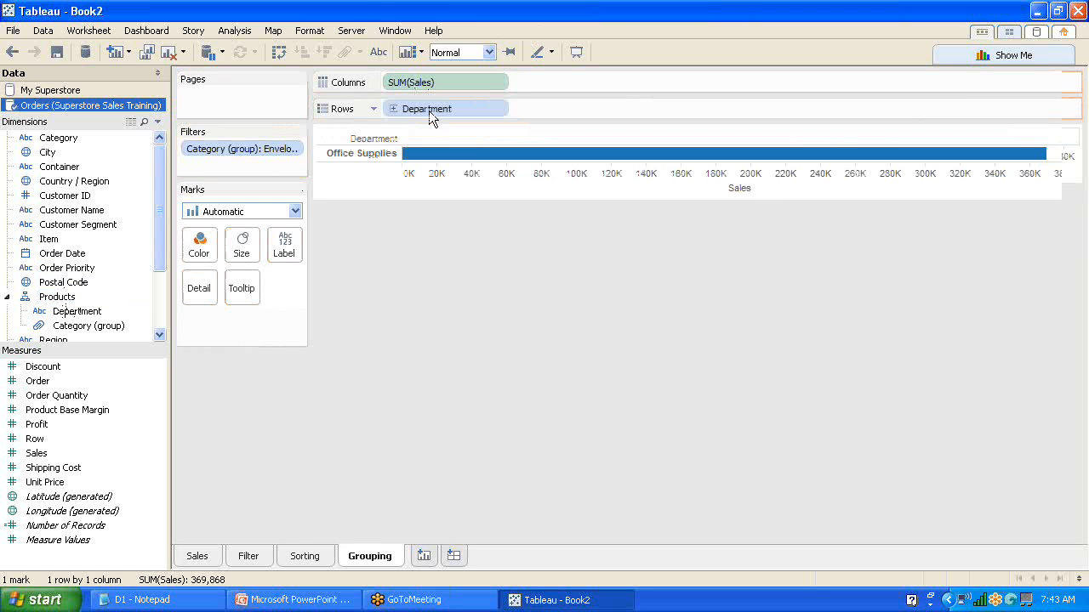
pyautogui.click(393, 109)
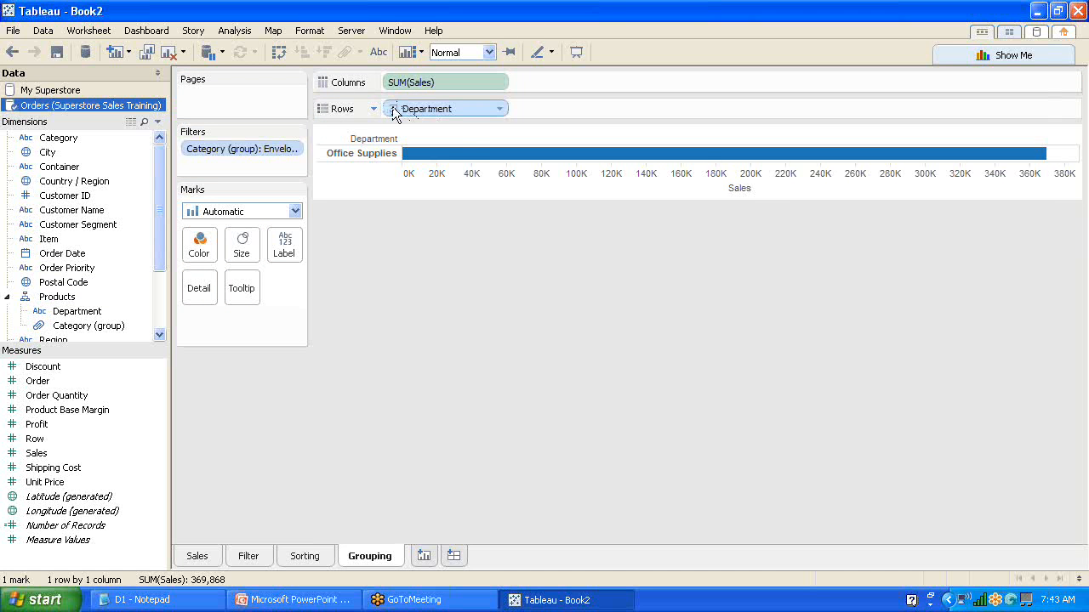
pyautogui.rightClick(437, 158)
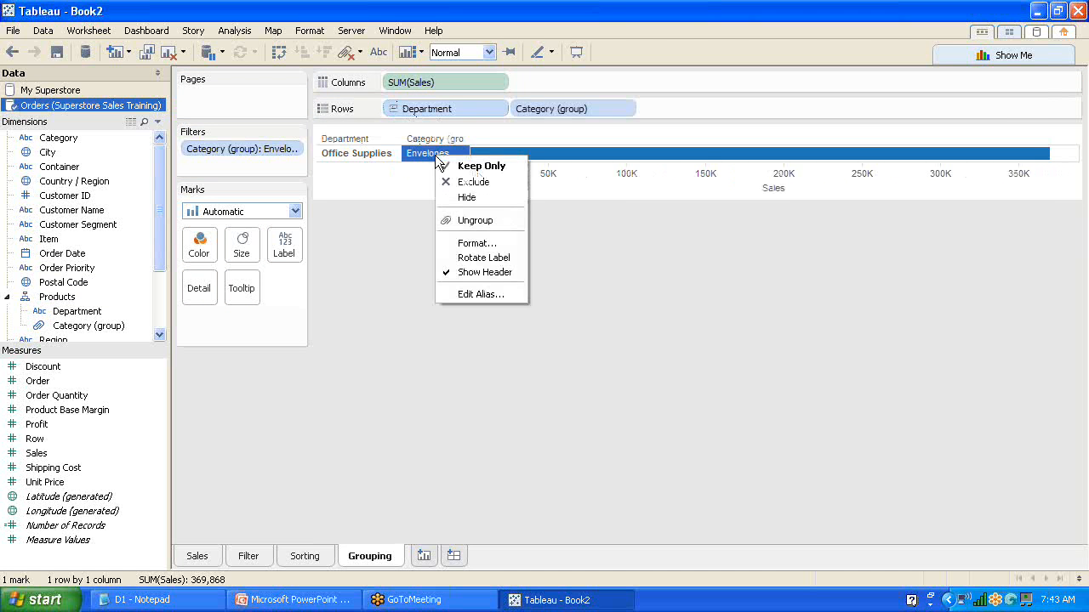
pyautogui.click(460, 220)
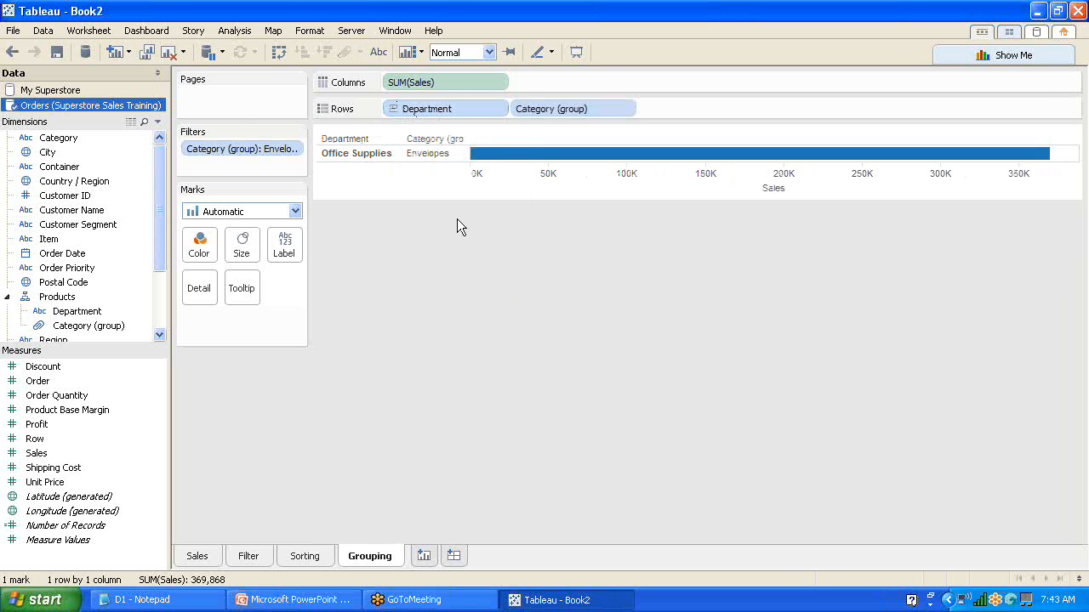
# Clear the chart by removing Category (group) and Department from the rows and SUM(Sales) from the columns
pyautogui.click(577, 107)
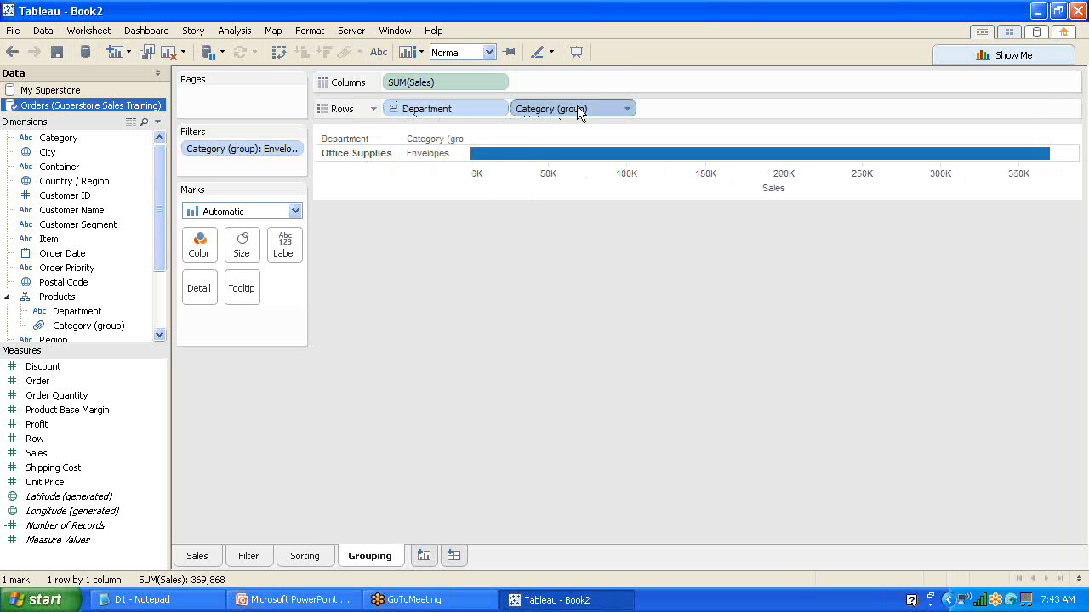
pyautogui.press('Delete')
pyautogui.click(462, 106)
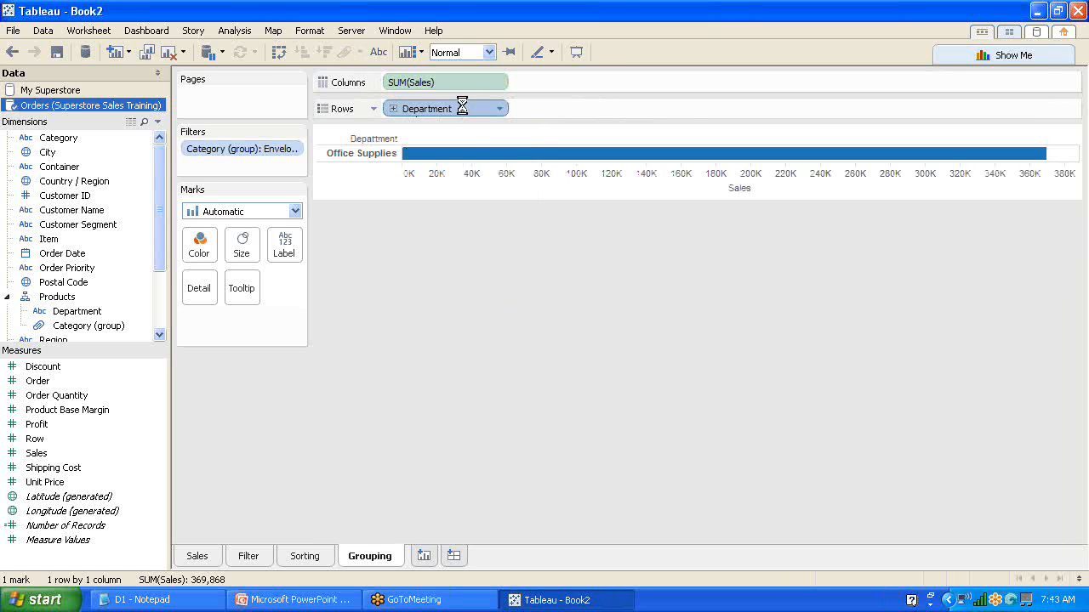
pyautogui.press('Delete')
pyautogui.click(452, 88)
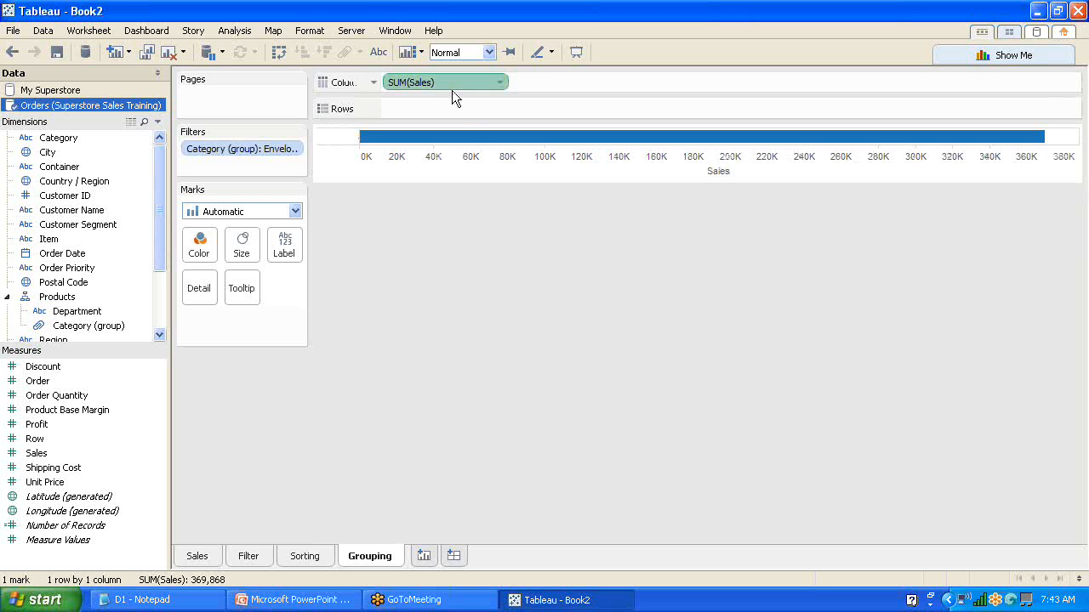
pyautogui.press('Delete')
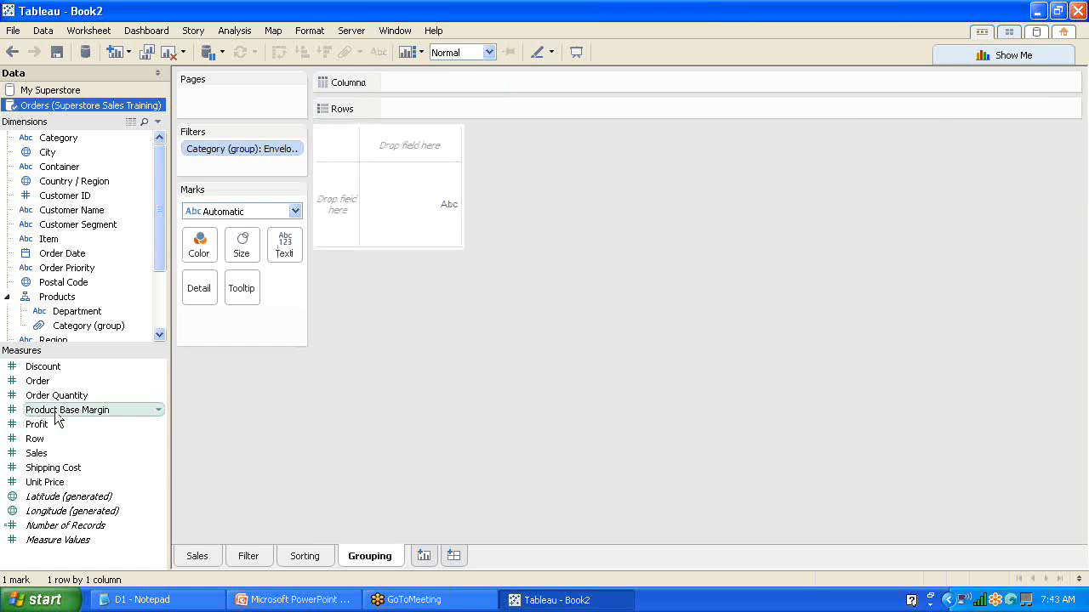
# Build a horizontal bar chart of Sales by Category (group)
pyautogui.moveTo(47, 458)
pyautogui.mouseDown()
pyautogui.moveTo(333, 128)
pyautogui.moveTo(413, 82)
pyautogui.mouseUp()
pyautogui.moveTo(139, 326)
pyautogui.mouseDown()
pyautogui.moveTo(122, 306)
pyautogui.moveTo(423, 111)
pyautogui.moveTo(417, 103)
pyautogui.mouseUp()
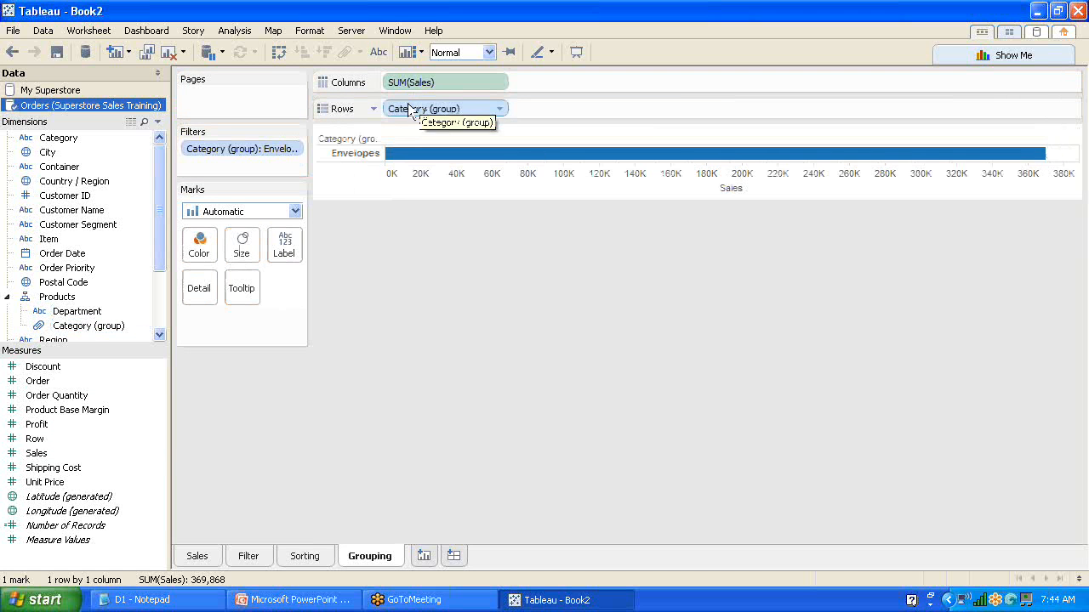
pyautogui.click(500, 111)
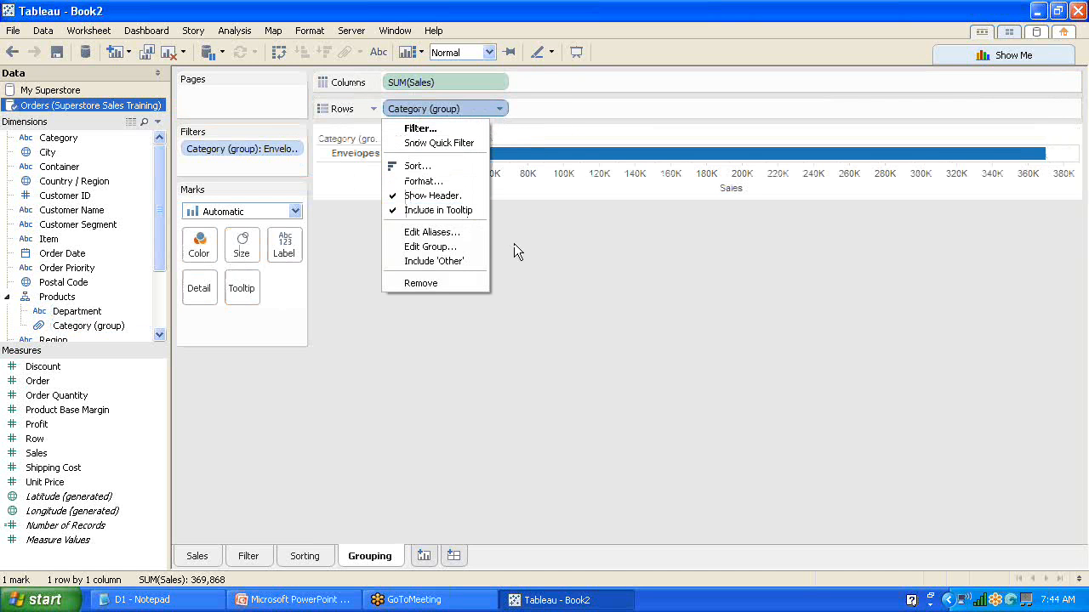
pyautogui.click(600, 257)
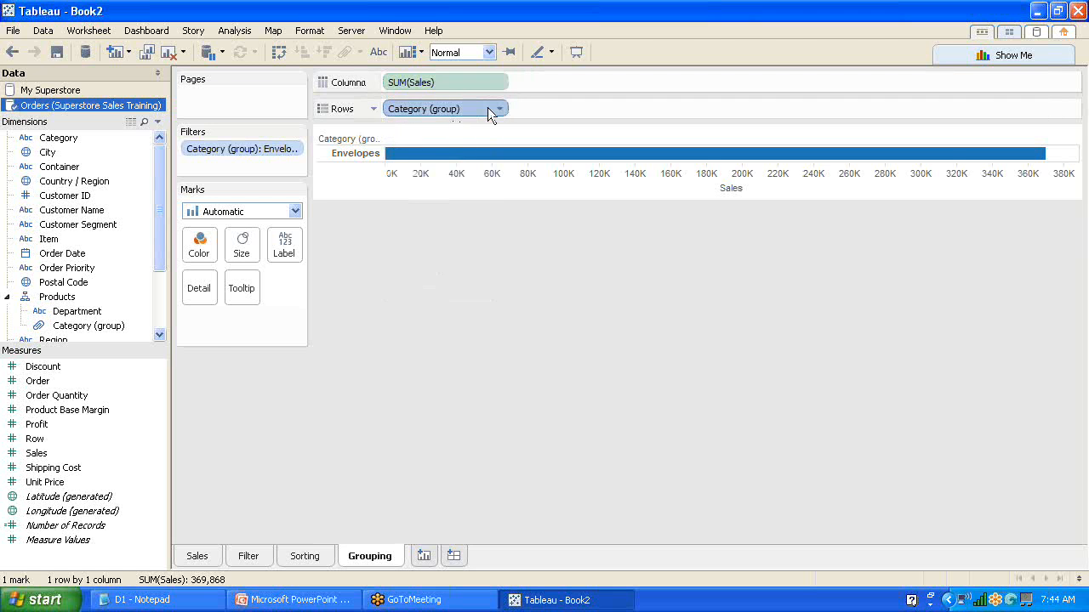
# Remove Category (group) from the rows and delete that field from the Products hierarchy, accepting the change to the Grouping worksheet
pyautogui.moveTo(487, 107); pyautogui.dragTo(93, 332)
pyautogui.rightClick(94, 330)
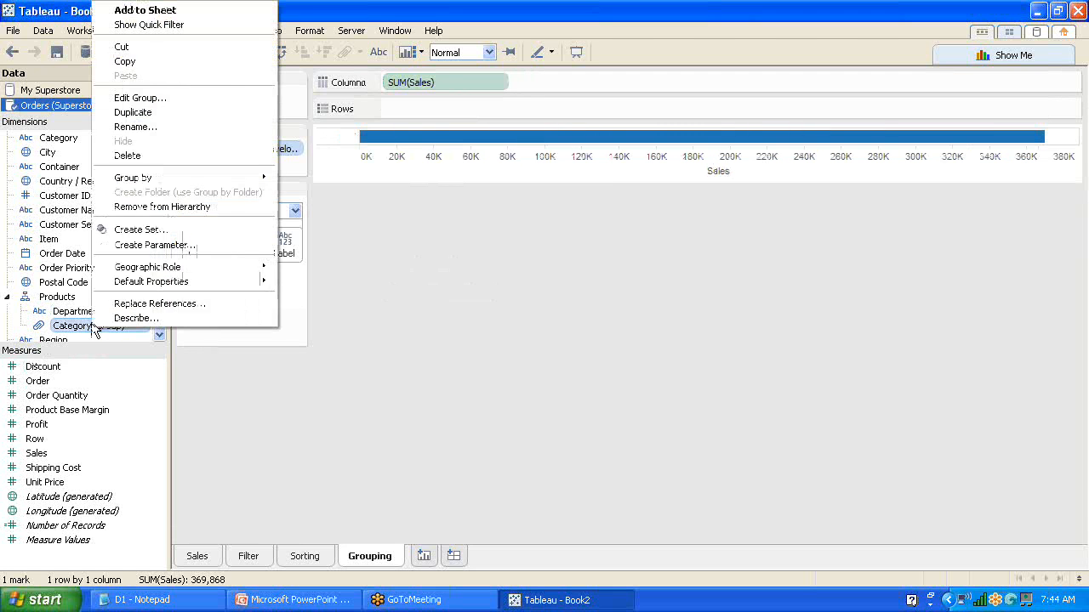
pyautogui.click(161, 156)
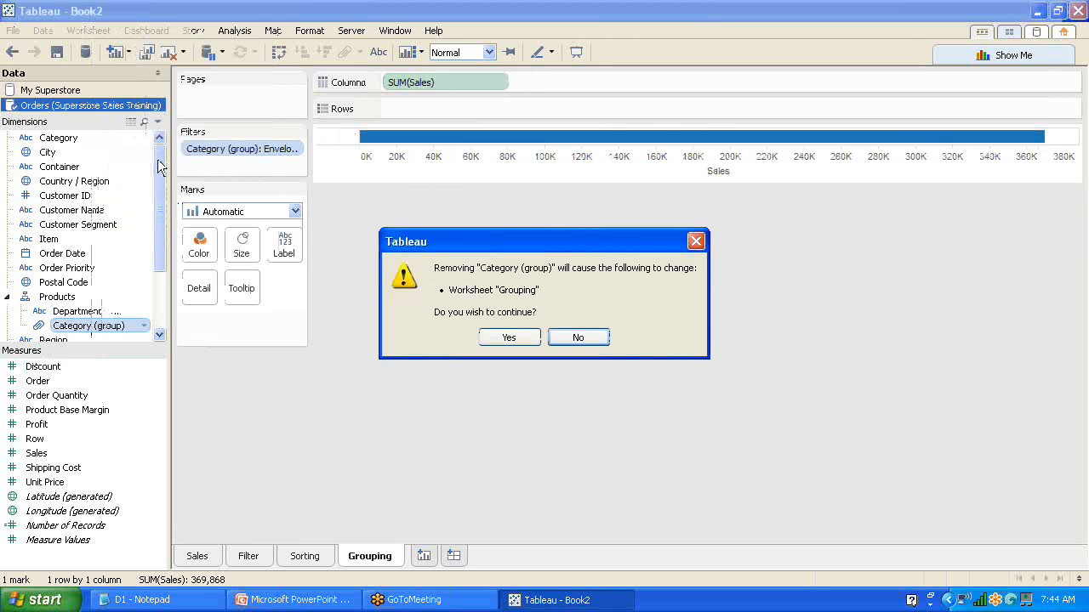
pyautogui.click(503, 337)
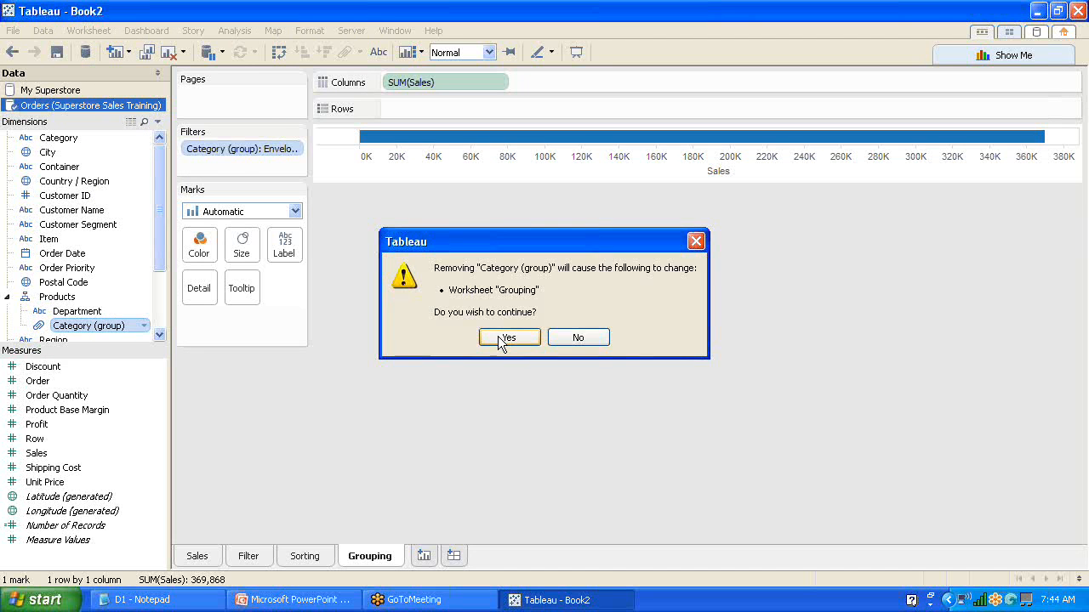
pyautogui.rightClick(56, 300)
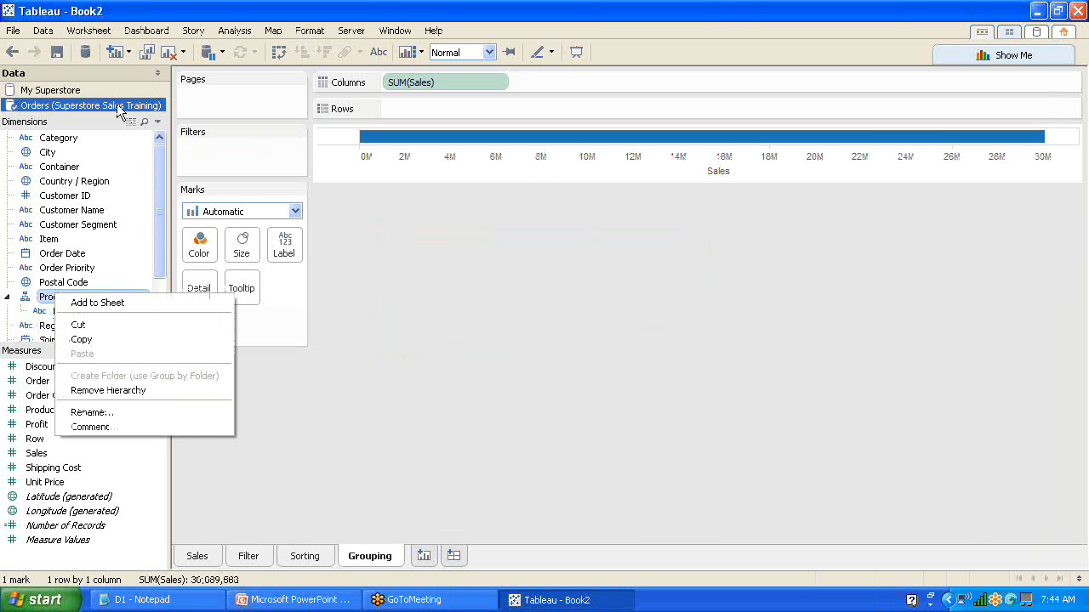
pyautogui.click(359, 403)
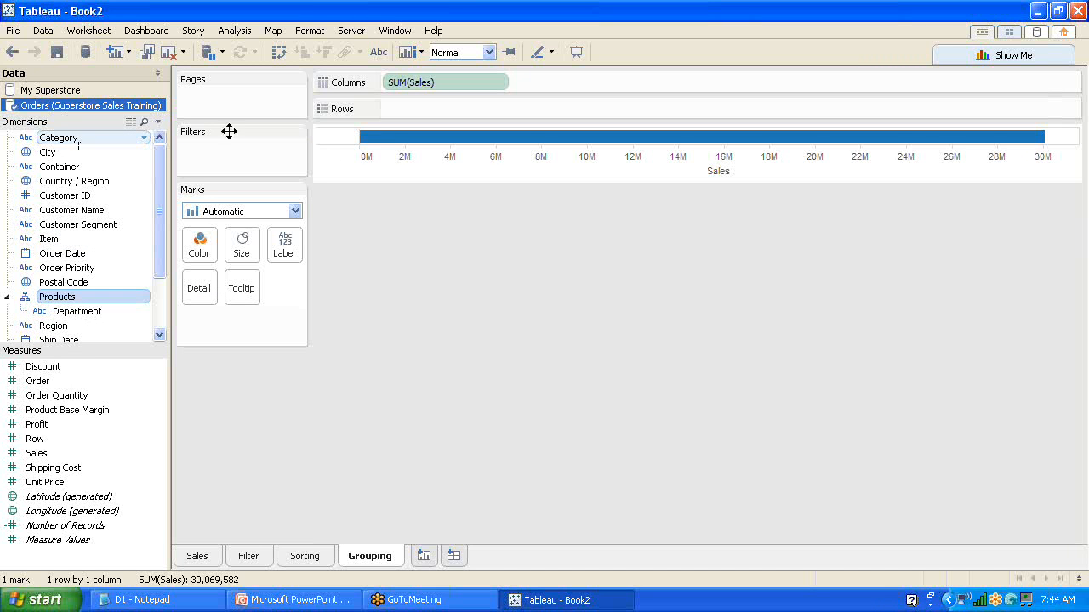
# Add Department and Category to the rows, and remove Department so Sales is broken down by Category only
pyautogui.moveTo(324, 173); pyautogui.dragTo(412, 108)
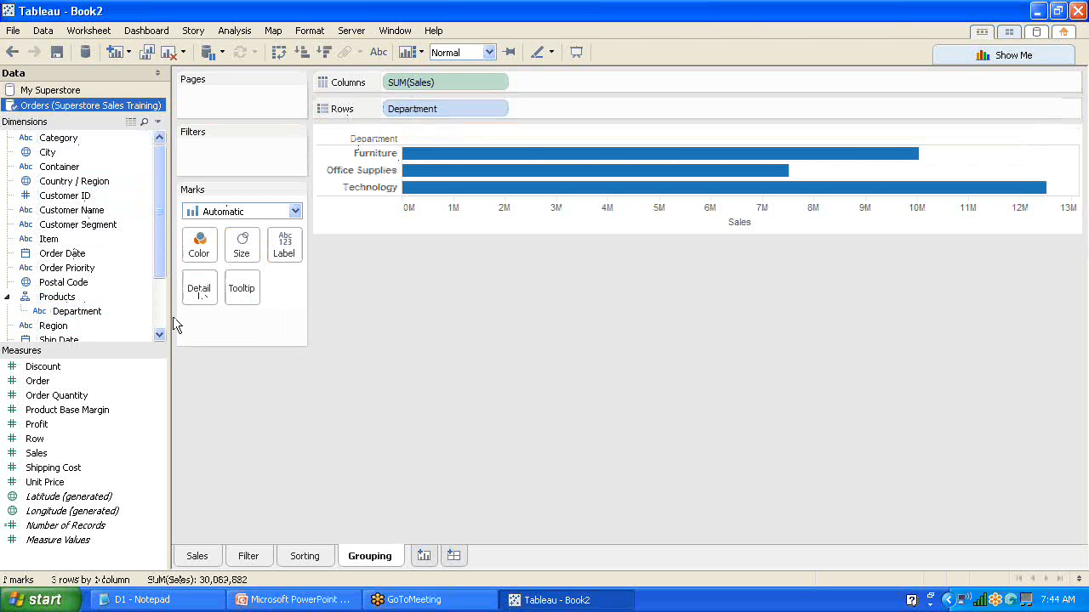
pyautogui.moveTo(74, 143)
pyautogui.mouseDown()
pyautogui.moveTo(533, 131)
pyautogui.moveTo(555, 106)
pyautogui.mouseUp()
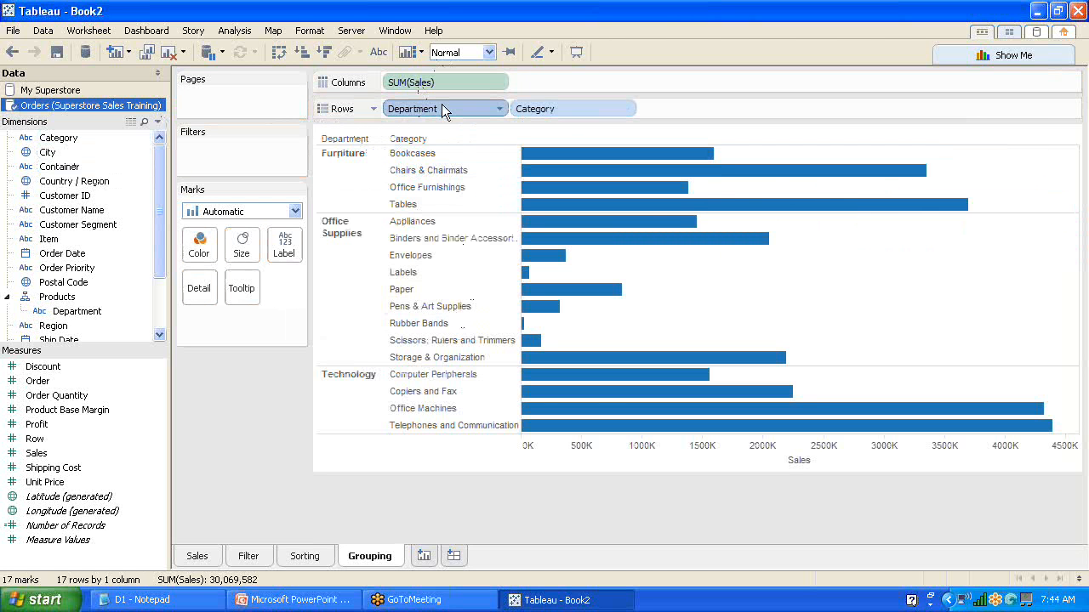
pyautogui.press('Delete')
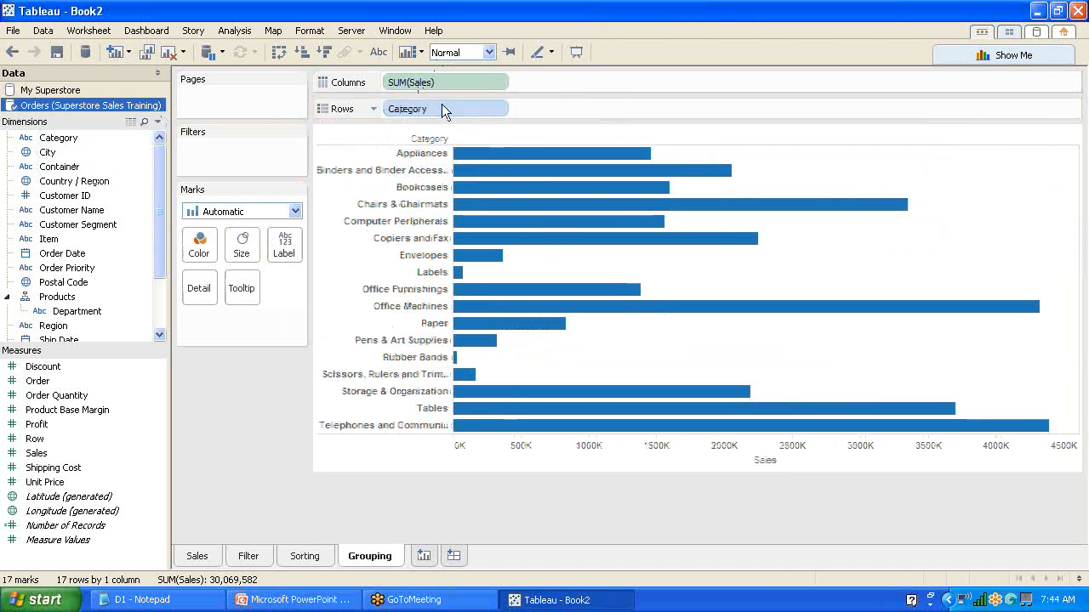
# Group the Envelopes, Labels, Paper, Pens & Art Supplies, Rubber Bands, and Scissors, Rulers and Trimmers categories
pyautogui.click(430, 257)
pyautogui.keyDown('ctrl'); pyautogui.click(432, 273); pyautogui.keyUp('ctrl')
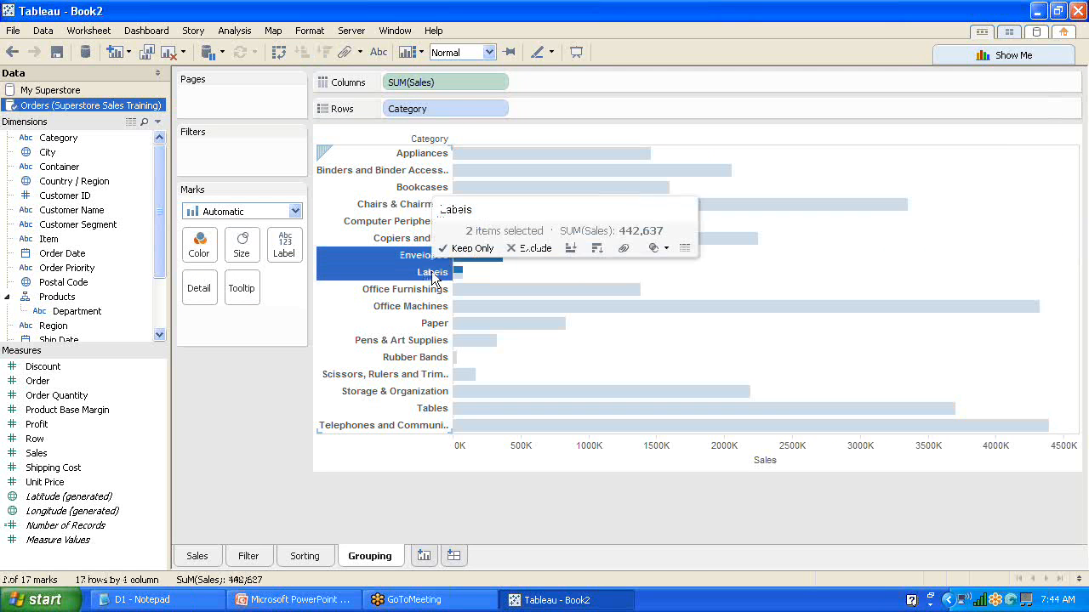
pyautogui.keyDown('ctrl'); pyautogui.click(415, 360); pyautogui.keyUp('ctrl')
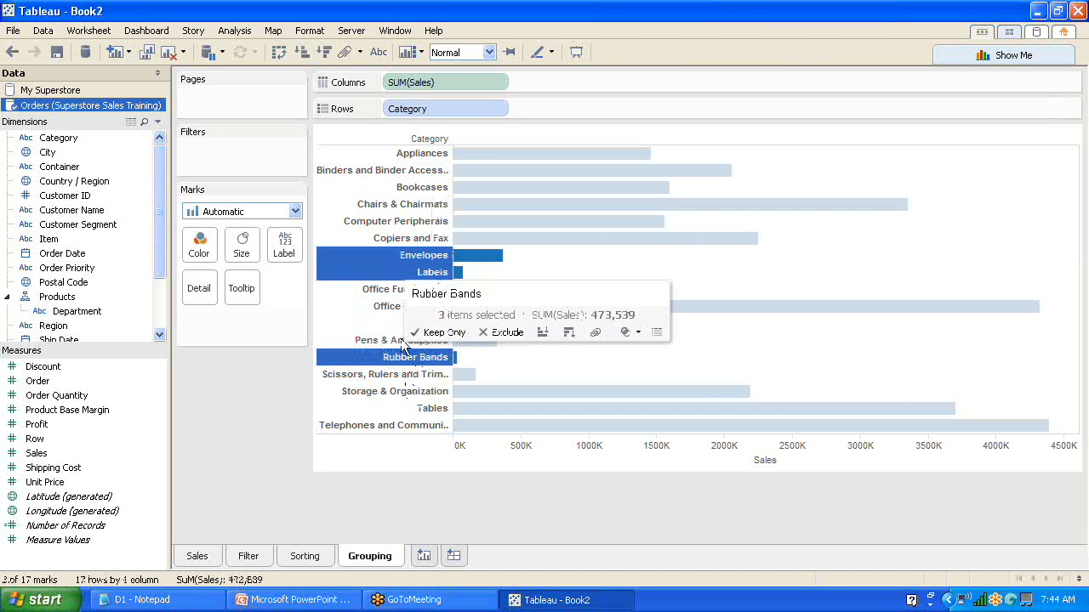
pyautogui.keyDown('ctrl'); pyautogui.click(424, 326); pyautogui.keyUp('ctrl')
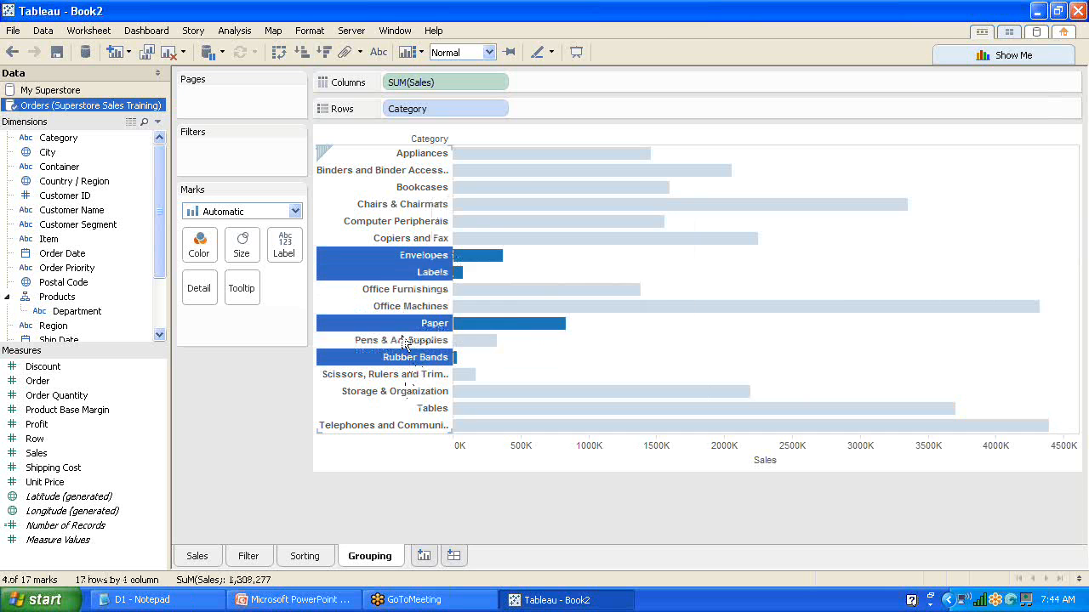
pyautogui.keyDown('ctrl'); pyautogui.click(400, 342); pyautogui.keyUp('ctrl')
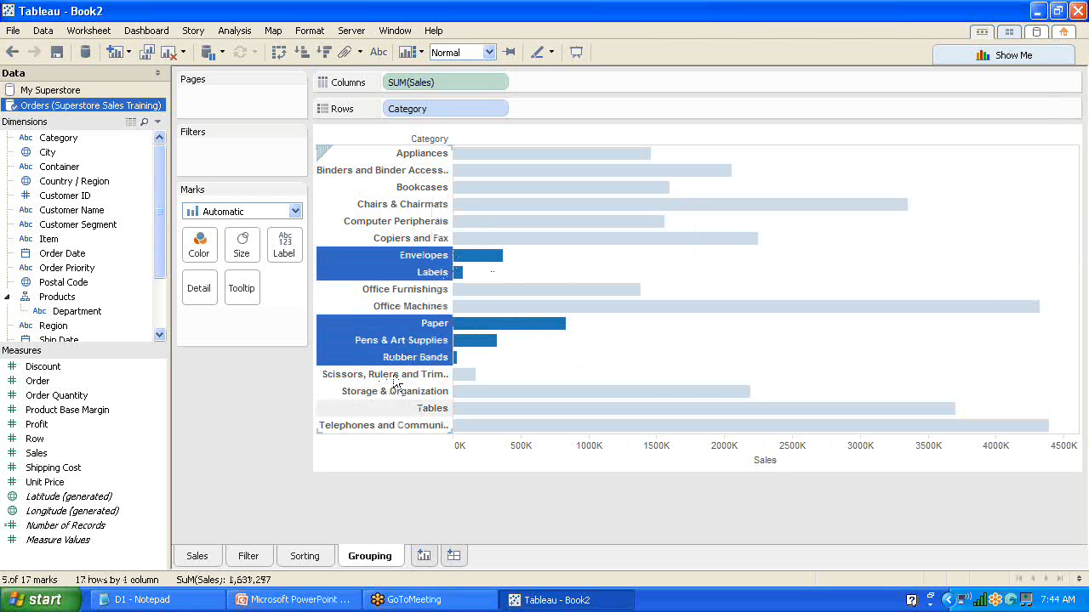
pyautogui.keyDown('ctrl'); pyautogui.click(387, 374); pyautogui.keyUp('ctrl')
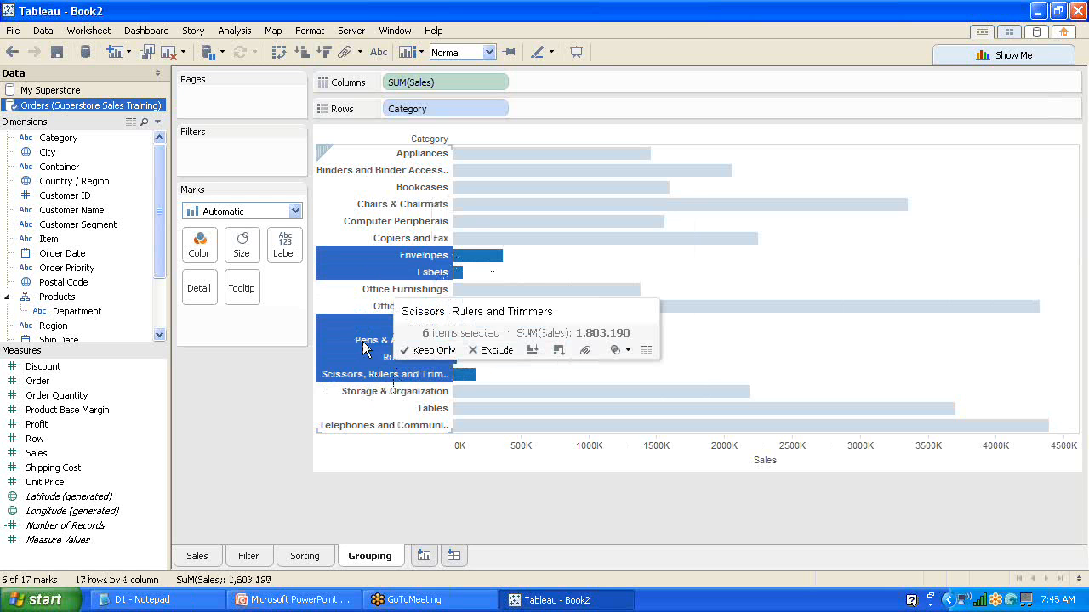
pyautogui.rightClick(362, 342)
pyautogui.click(387, 405)
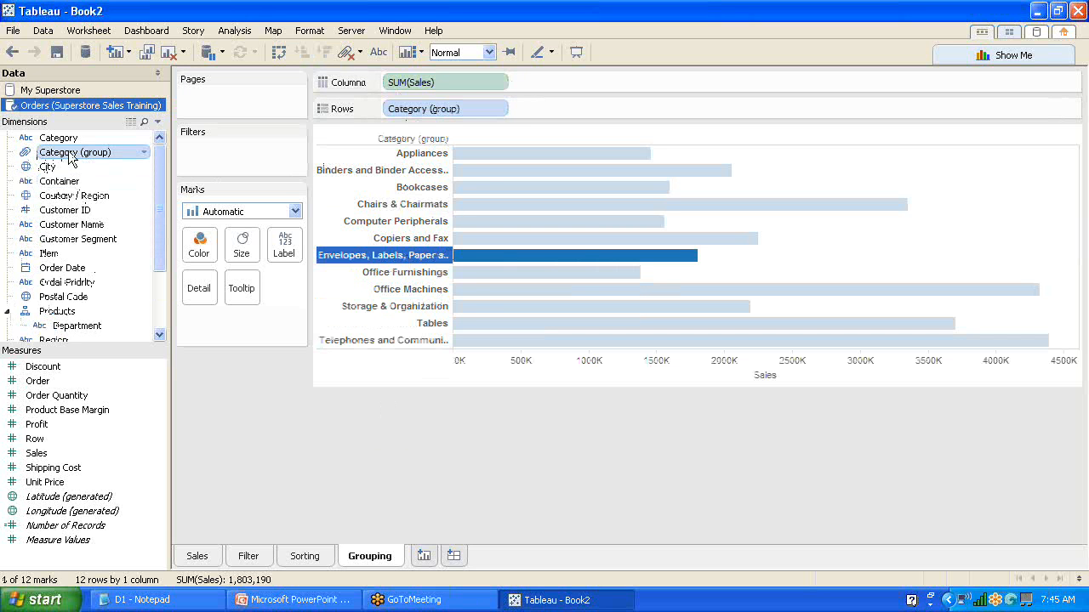
# Place Category (group) above Department in the Products hierarchy, and try expanding, reordering and collapsing the two levels in the rows
pyautogui.moveTo(69, 161); pyautogui.dragTo(85, 326)
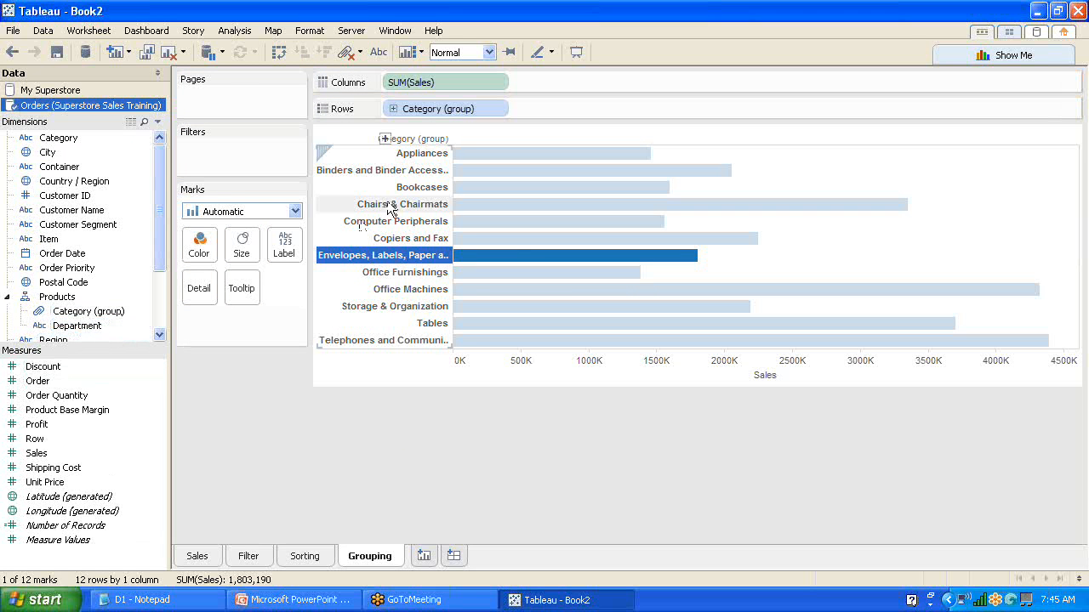
pyautogui.click(393, 110)
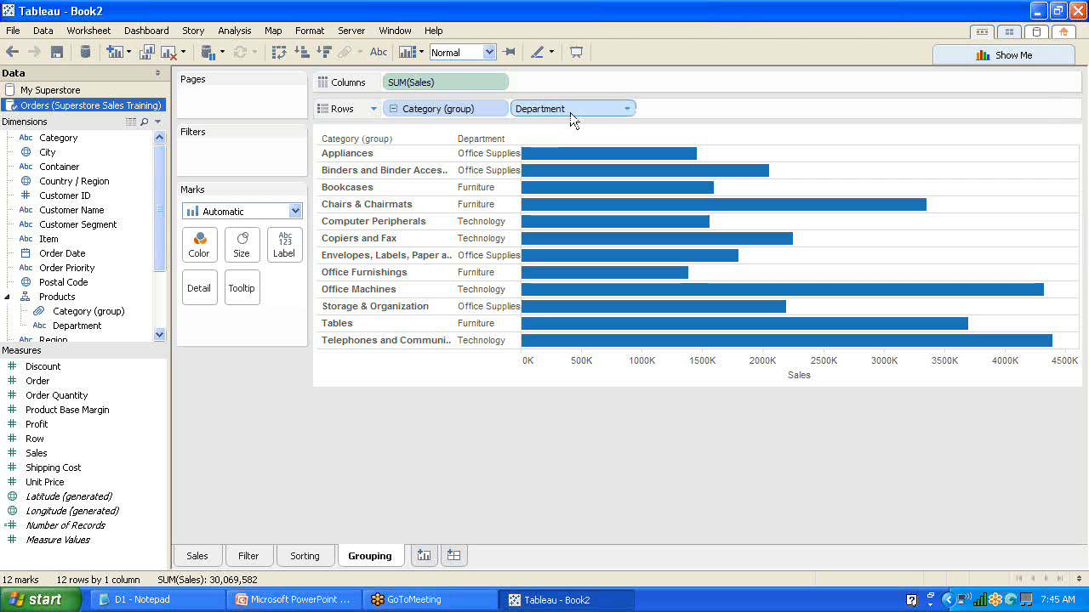
pyautogui.moveTo(520, 109); pyautogui.dragTo(418, 113)
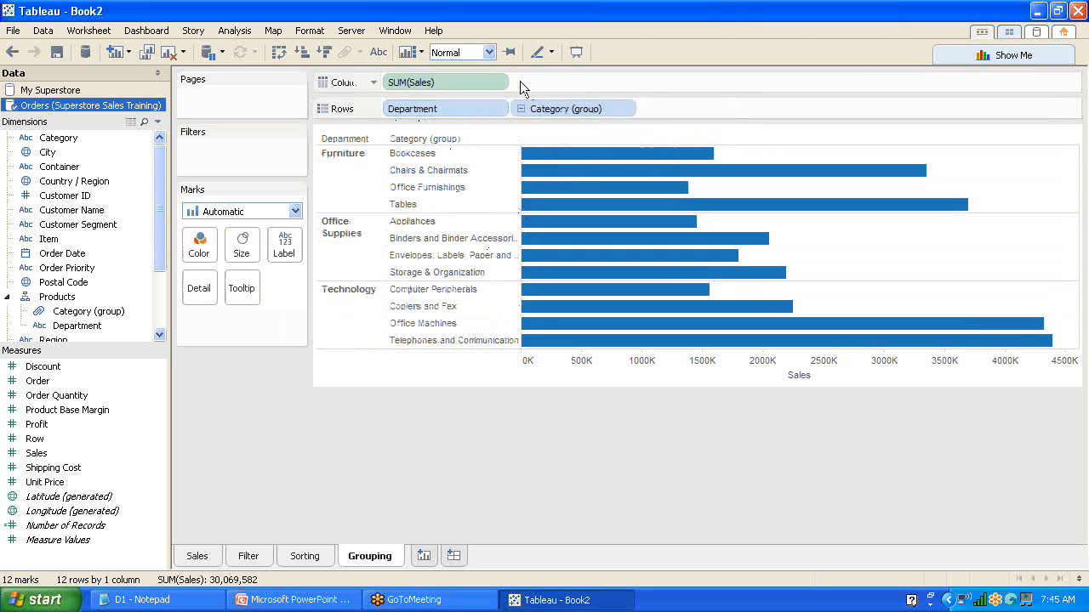
pyautogui.click(520, 110)
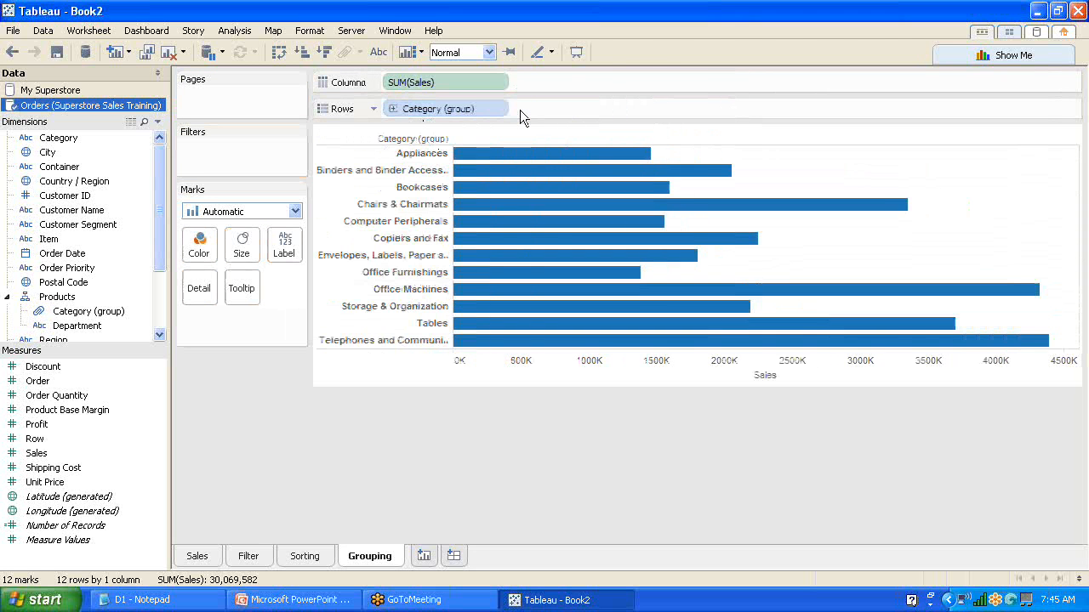
pyautogui.click(393, 109)
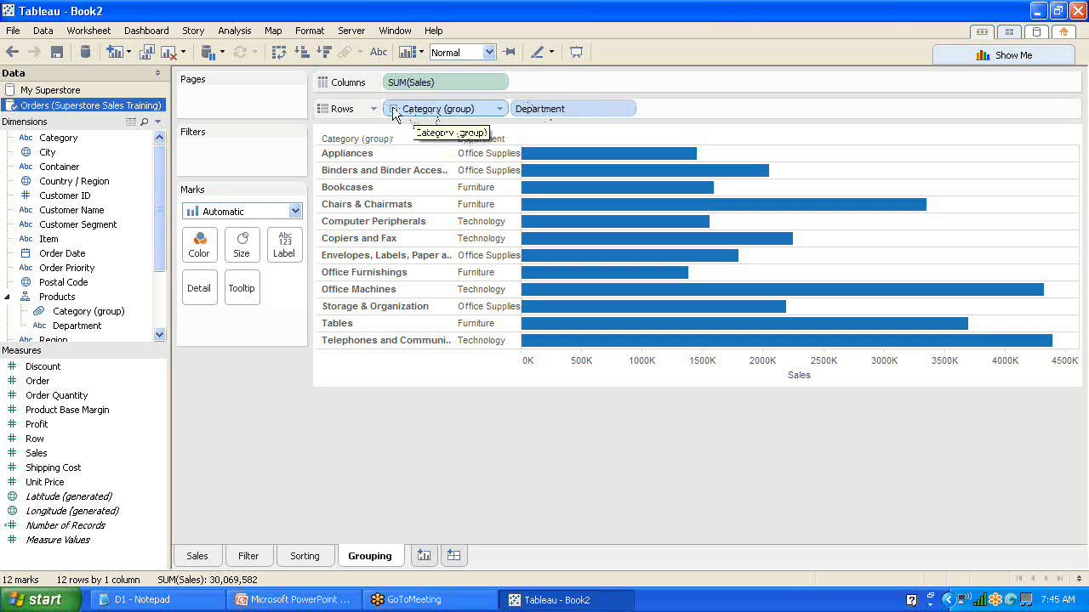
# Add Item to the Products hierarchy above Category (group), and collapse the rows to Category (group)
pyautogui.click(51, 240)
pyautogui.moveTo(77, 312); pyautogui.dragTo(79, 314)
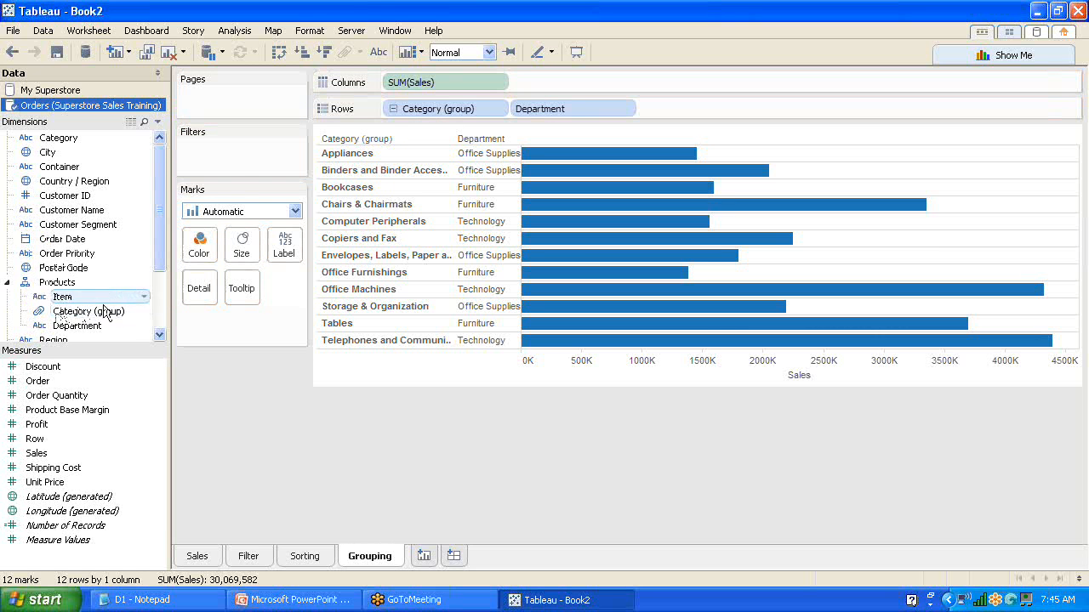
pyautogui.click(393, 110)
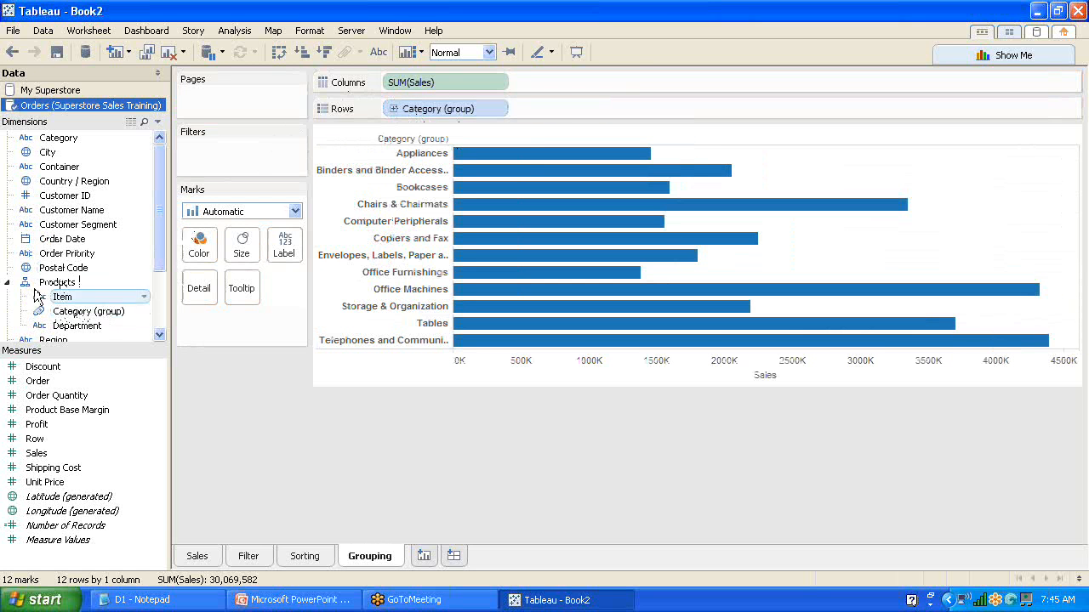
# Add the Products hierarchy's Item level to the rows, and clear the rows by removing Category (group) and Item
pyautogui.moveTo(52, 288); pyautogui.dragTo(562, 105)
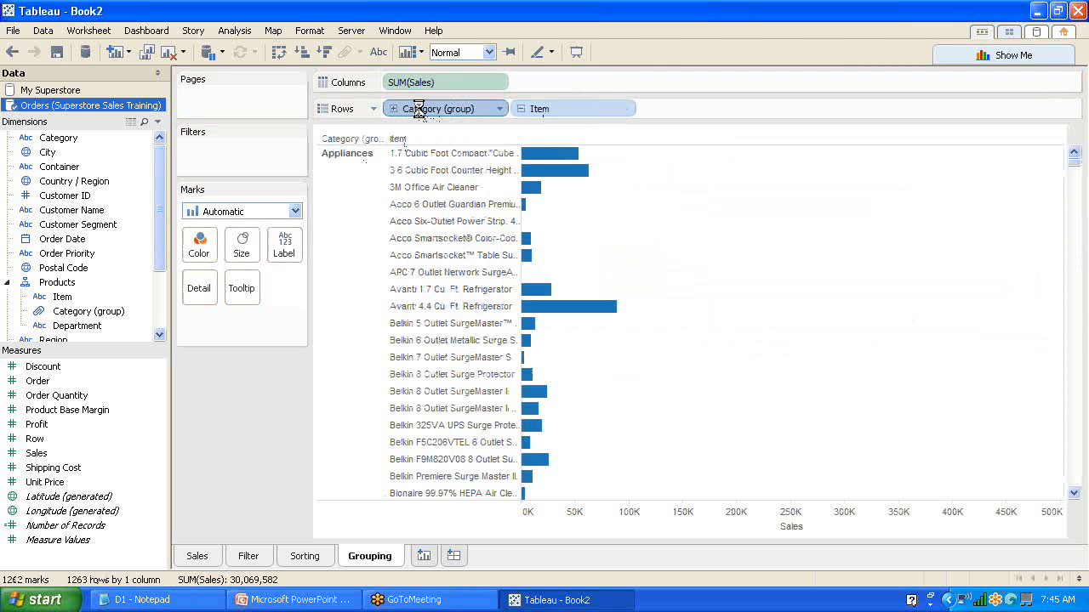
pyautogui.moveTo(419, 109); pyautogui.dragTo(419, 119)
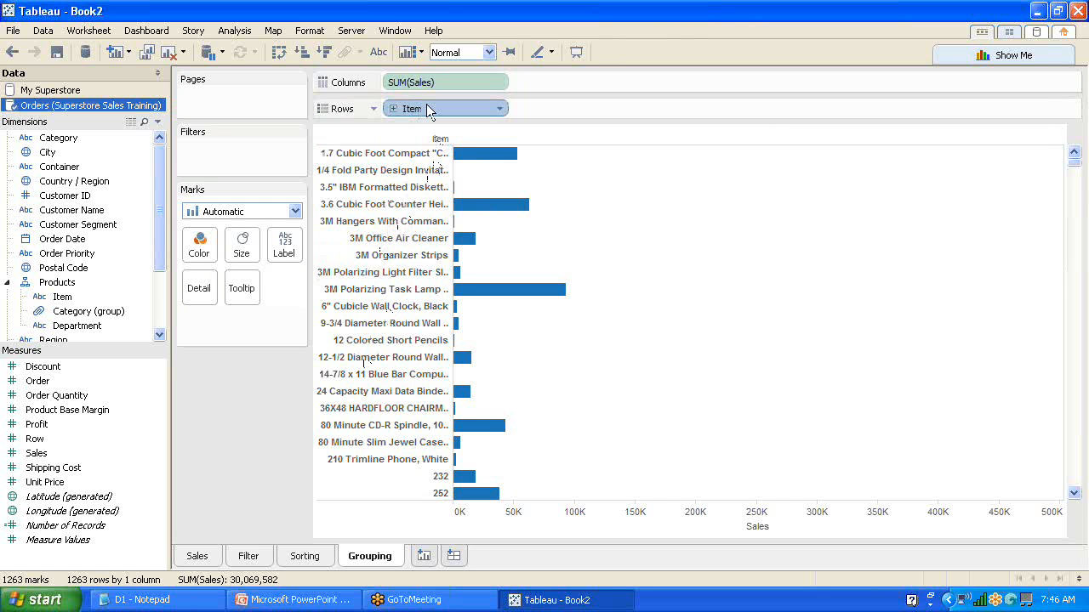
pyautogui.moveTo(430, 111); pyautogui.dragTo(119, 258)
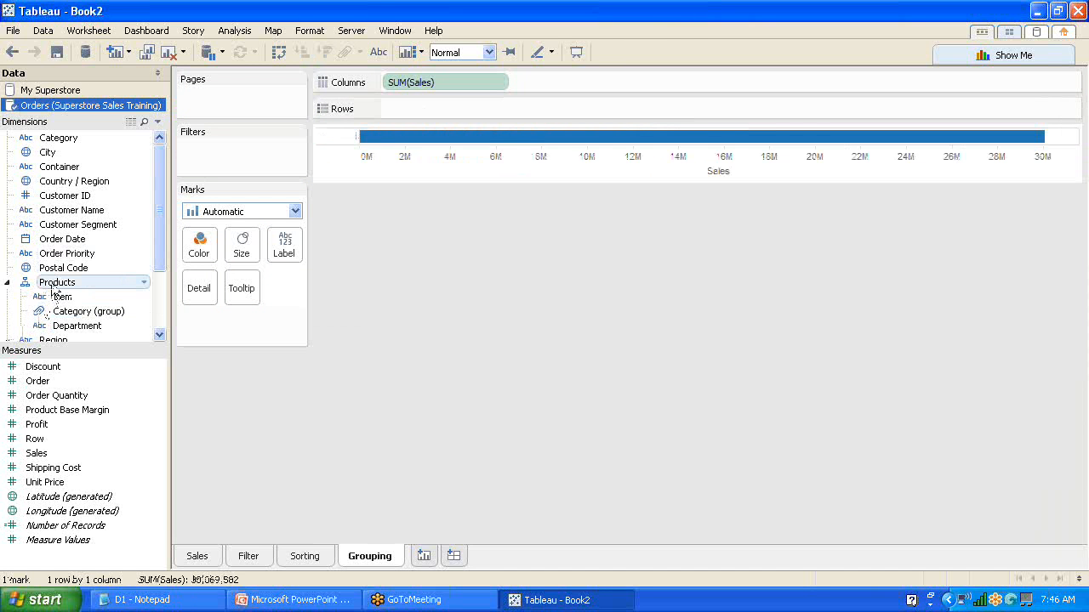
# Add the Products hierarchy to the rows with all members, and expand it through Category (group) to Department
pyautogui.moveTo(53, 289); pyautogui.dragTo(423, 108)
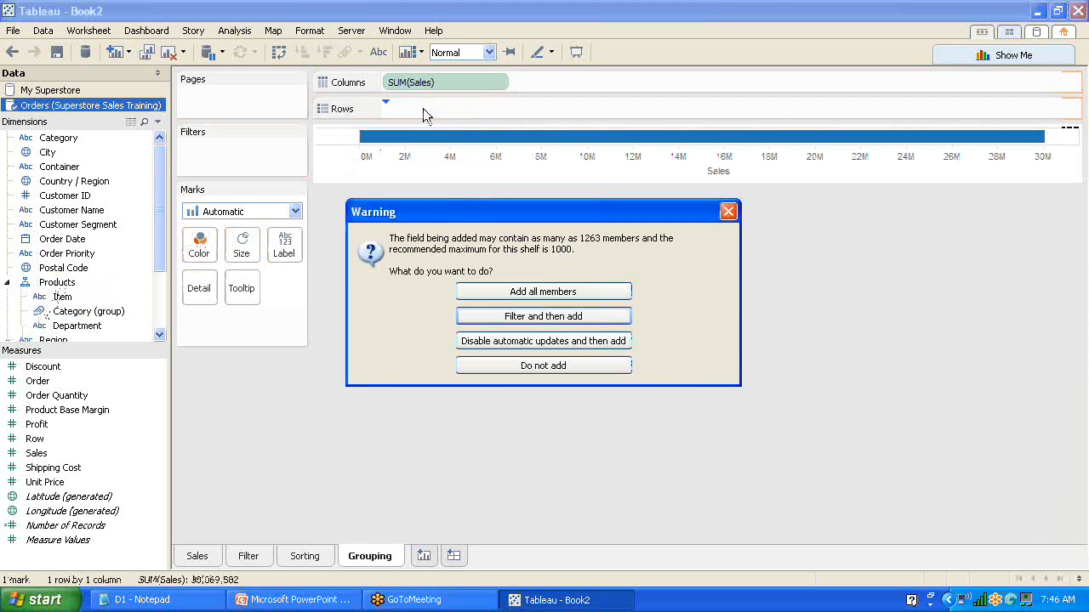
pyautogui.click(603, 292)
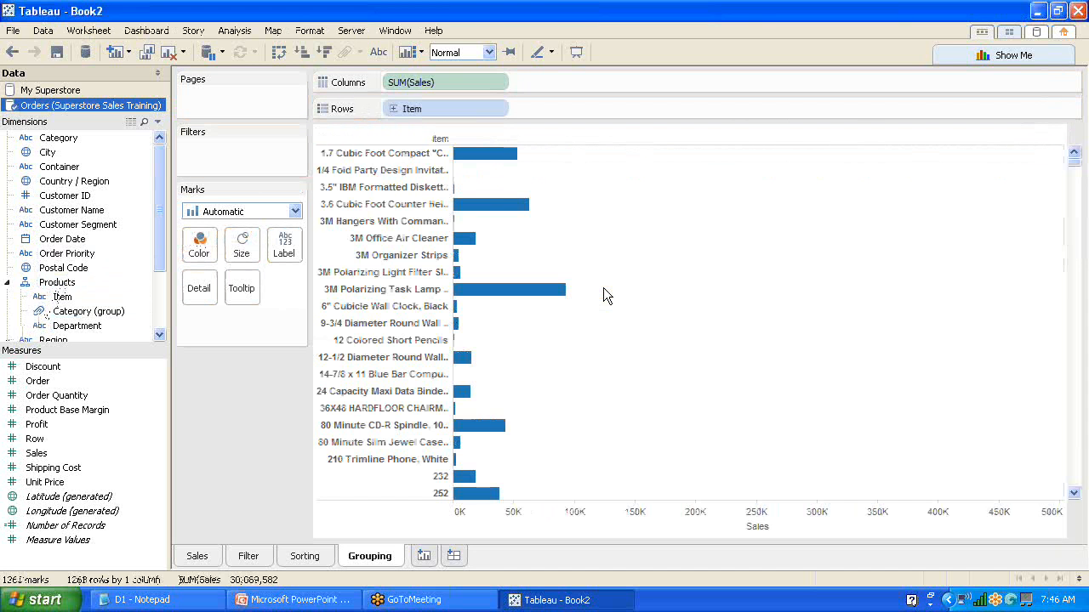
pyautogui.click(393, 110)
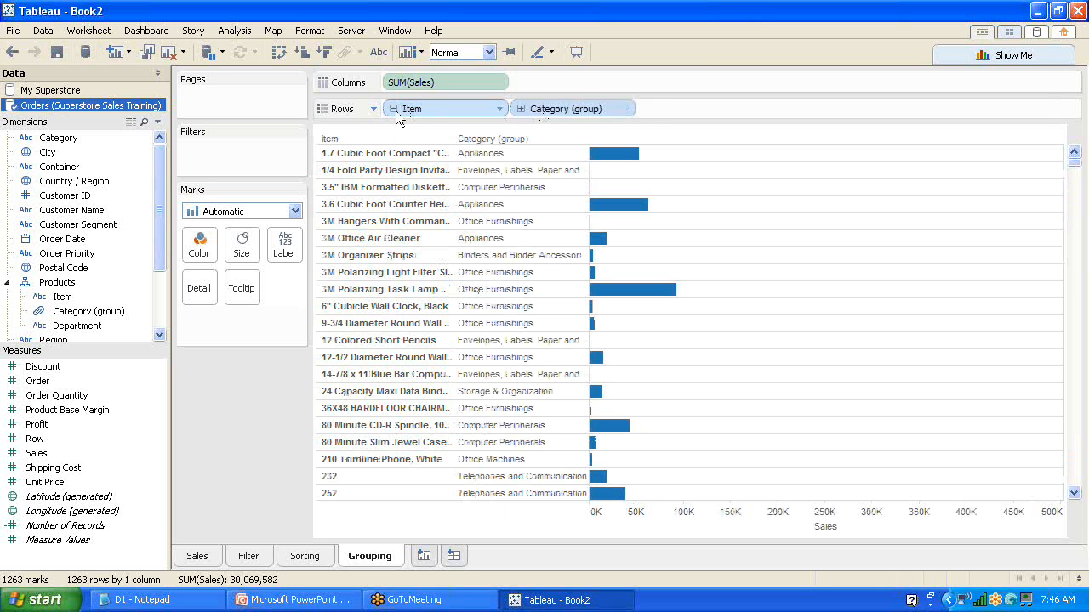
pyautogui.click(521, 109)
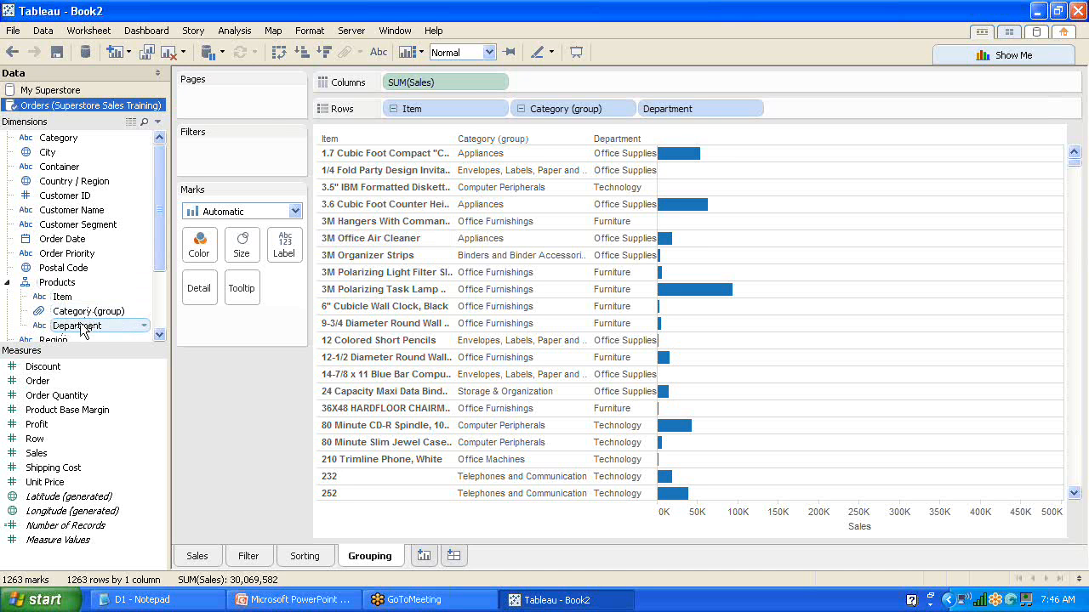
# Reorder the Products hierarchy levels to Department, Category (group), Item
pyautogui.moveTo(83, 332); pyautogui.dragTo(73, 300)
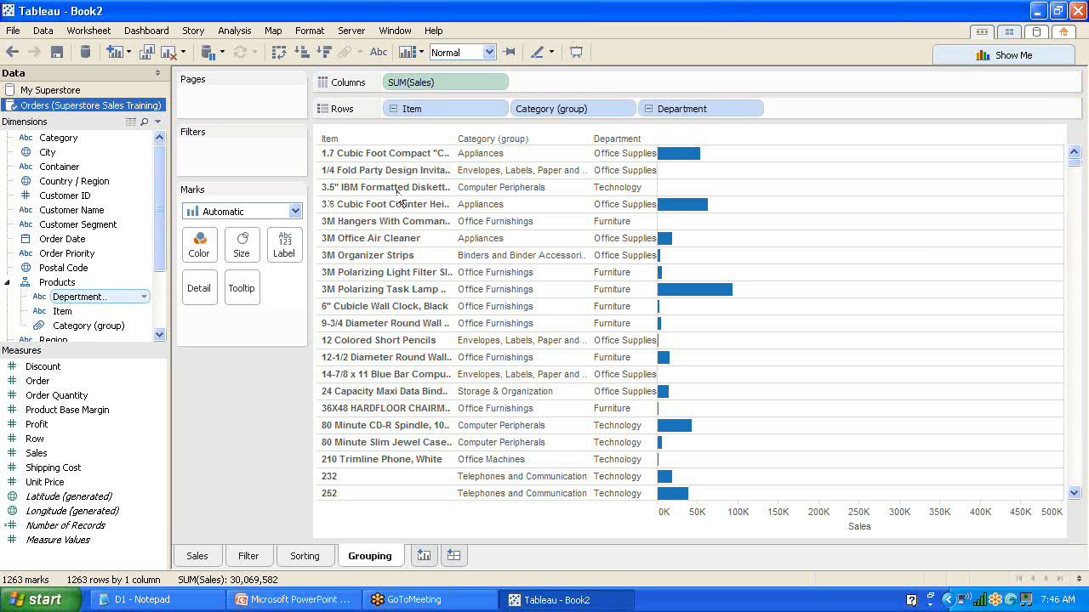
pyautogui.click(79, 324)
pyautogui.moveTo(75, 320); pyautogui.dragTo(71, 306)
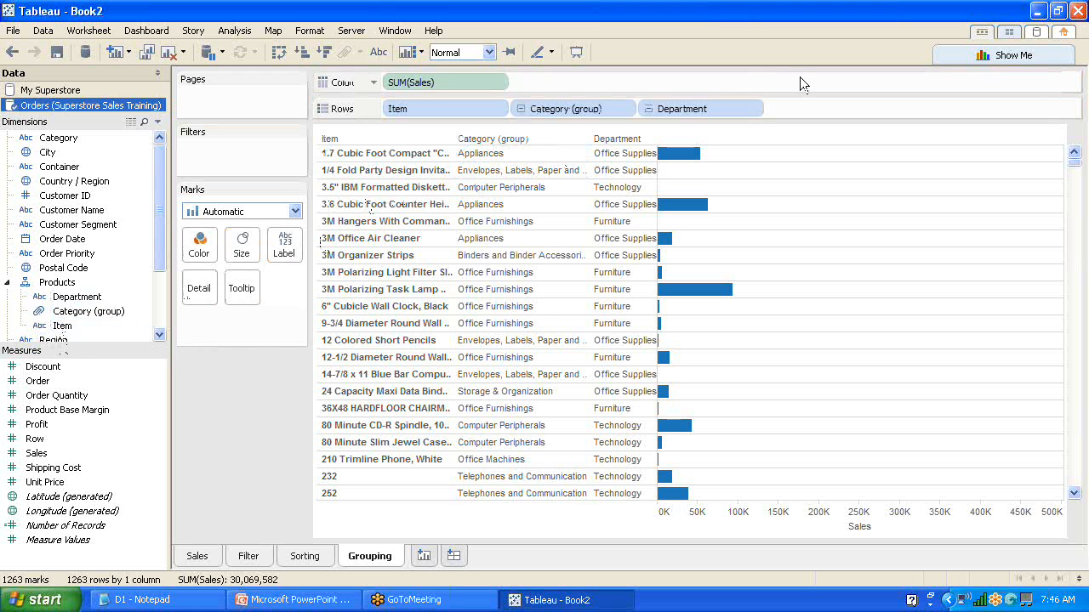
# Collapse the rows to the Department level and remove Department from the rows
pyautogui.click(648, 108)
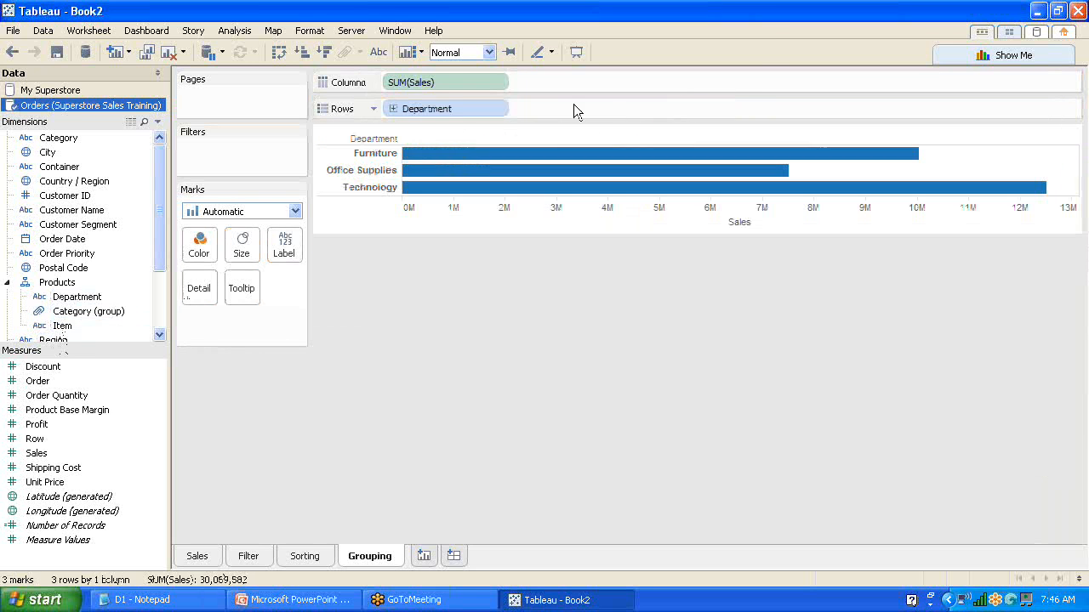
pyautogui.click(460, 109)
pyautogui.press('Delete')
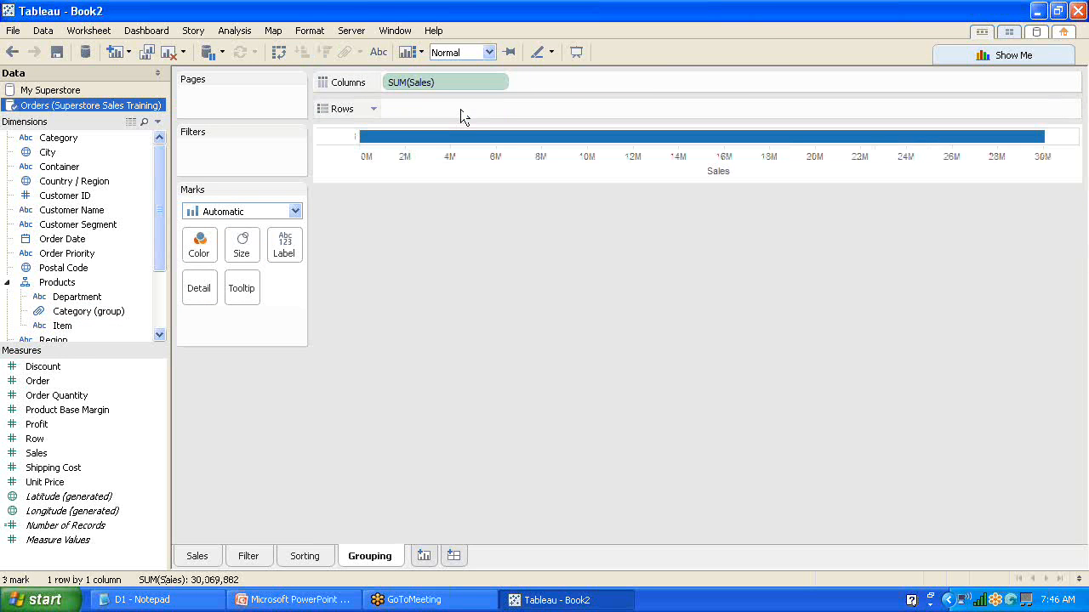
# Add the reordered Products hierarchy to the rows and expand it from Department through Category (group) to Item
pyautogui.moveTo(57, 282); pyautogui.dragTo(432, 108)
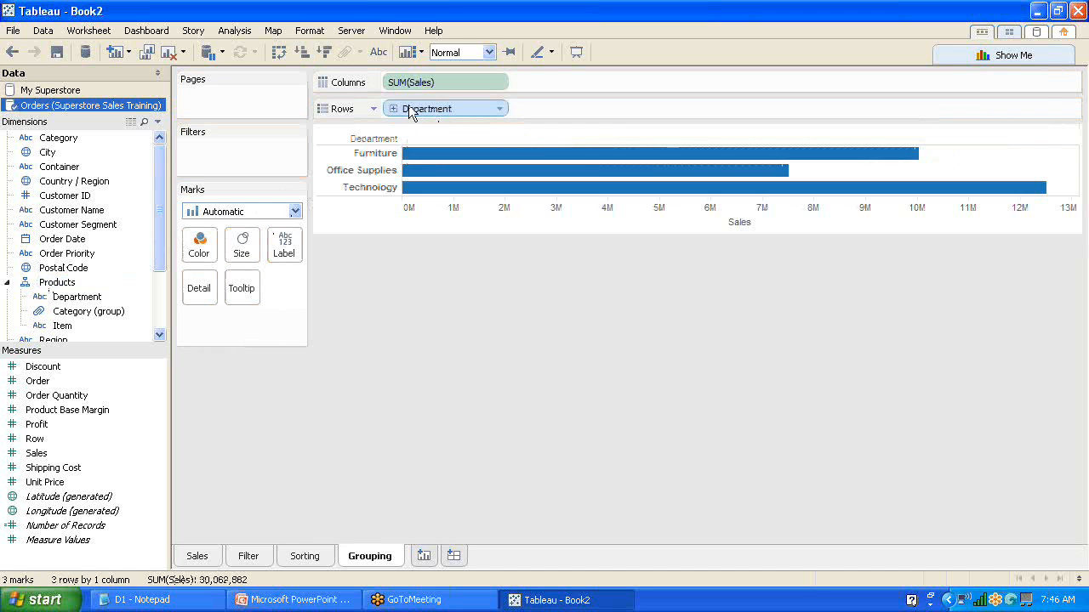
pyautogui.click(393, 110)
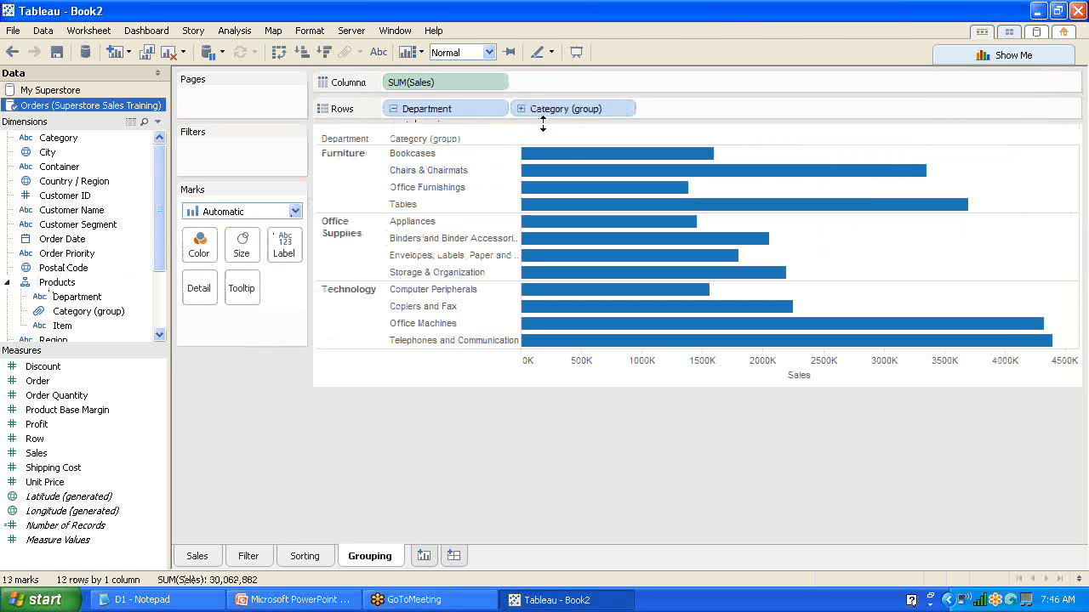
pyautogui.click(523, 111)
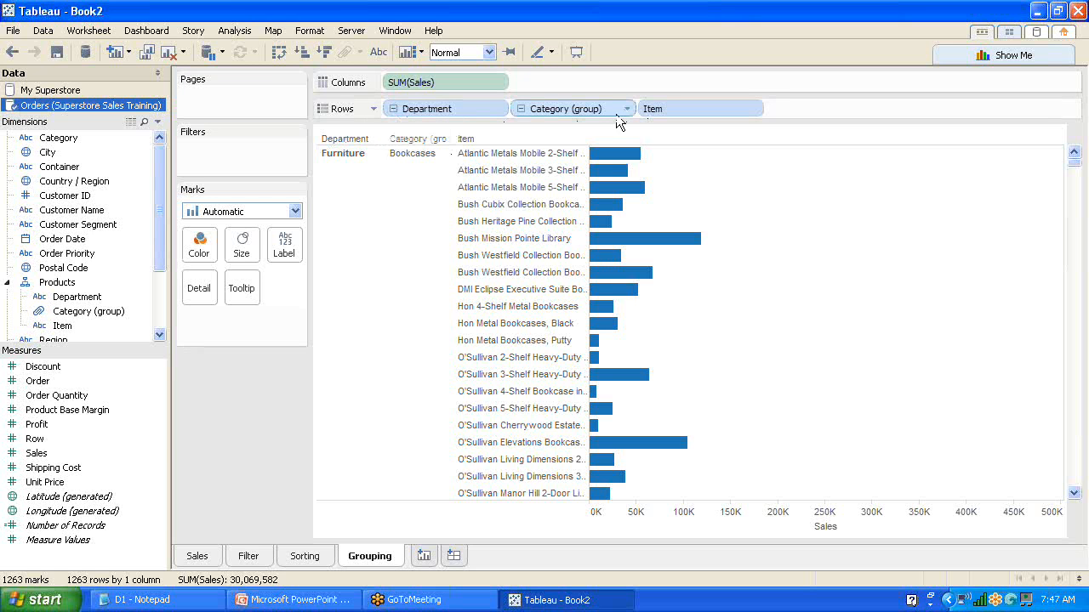
# Collapse the Products hierarchy in the rows from Item back up to the Department level
pyautogui.click(521, 110)
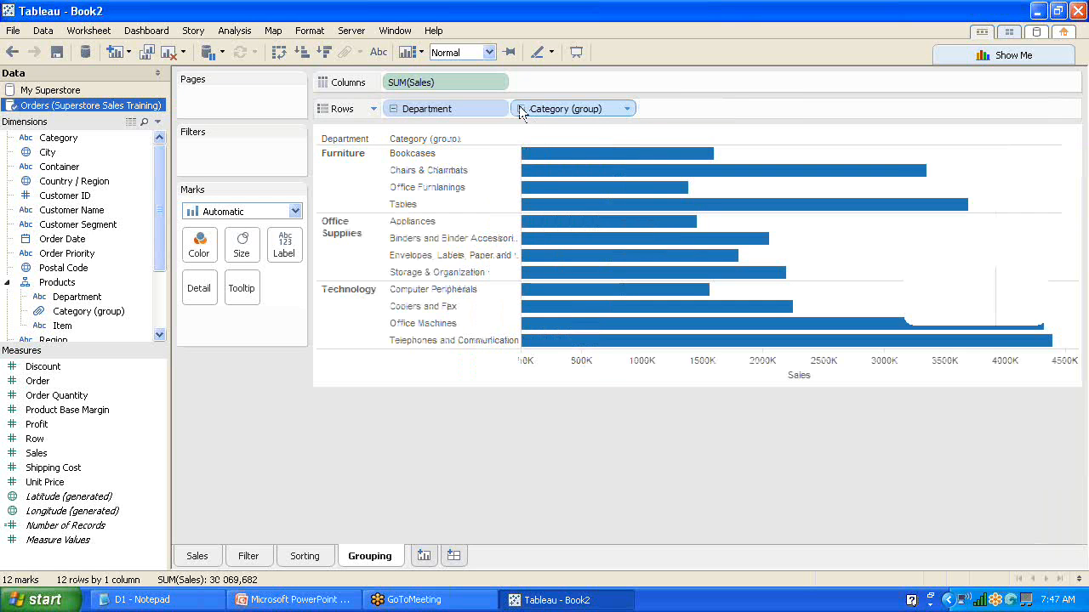
pyautogui.click(394, 110)
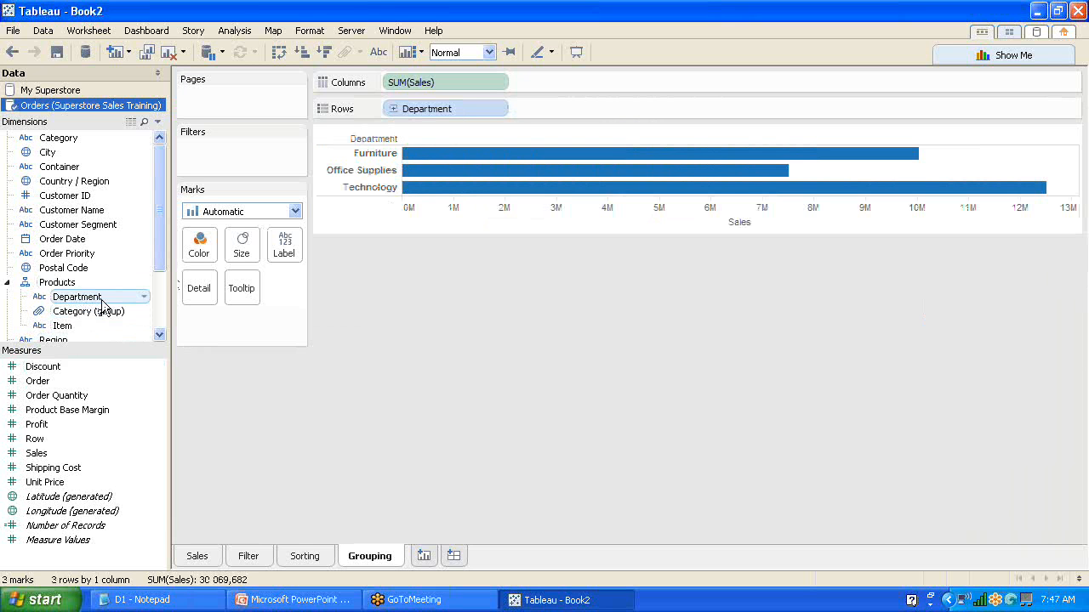
# Rename the Grouping worksheet to "Groups and Hierarchy" and add a new blank worksheet after it
pyautogui.doubleClick(370, 556)
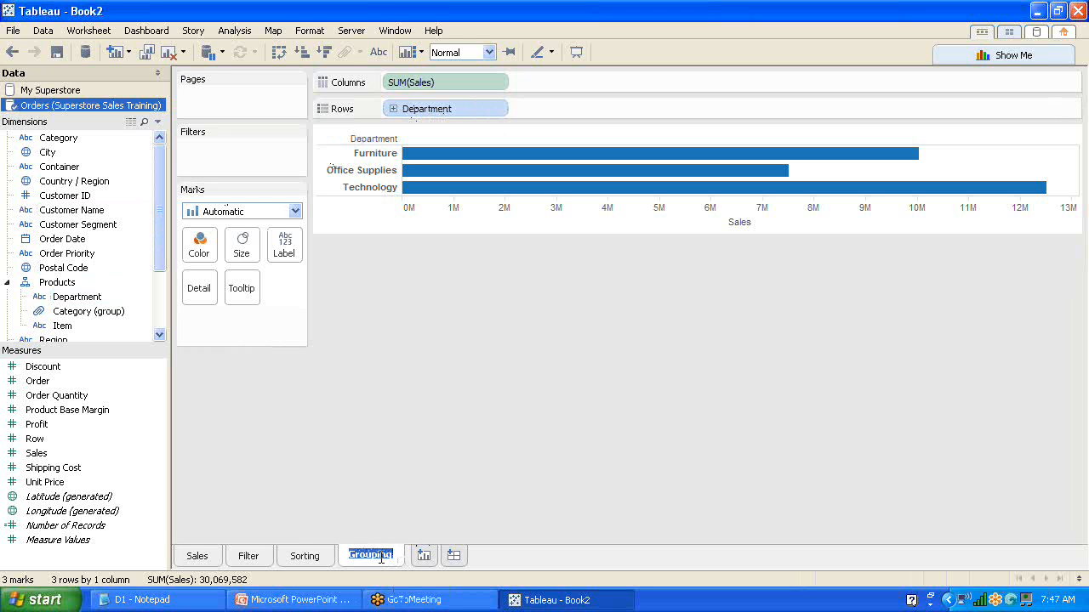
pyautogui.click(395, 557)
pyautogui.doubleClick(394, 558)
pyautogui.click(394, 560)
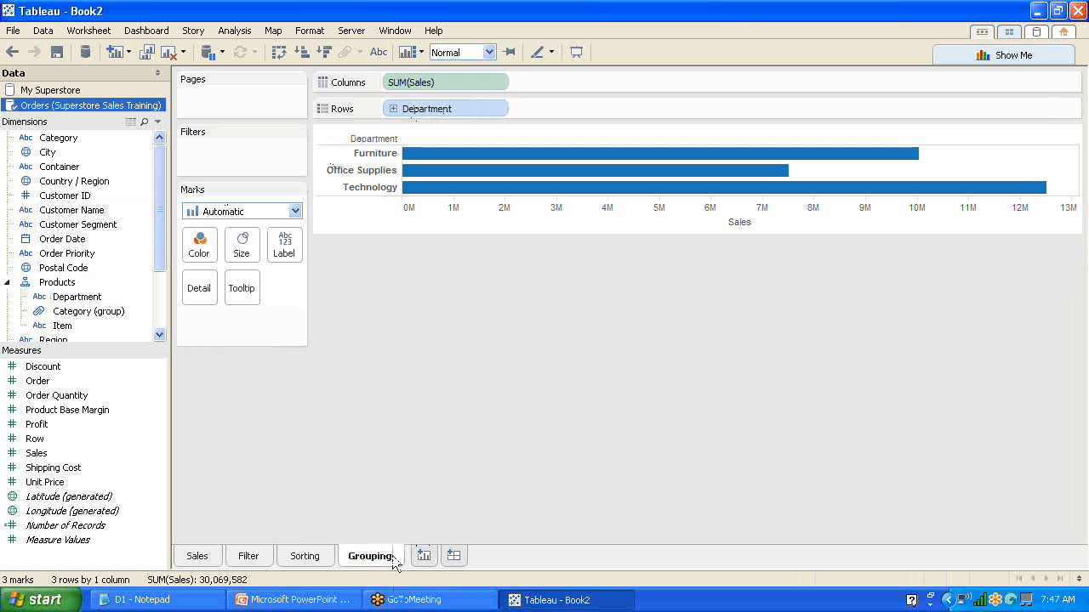
pyautogui.doubleClick(382, 556)
pyautogui.write('Group')
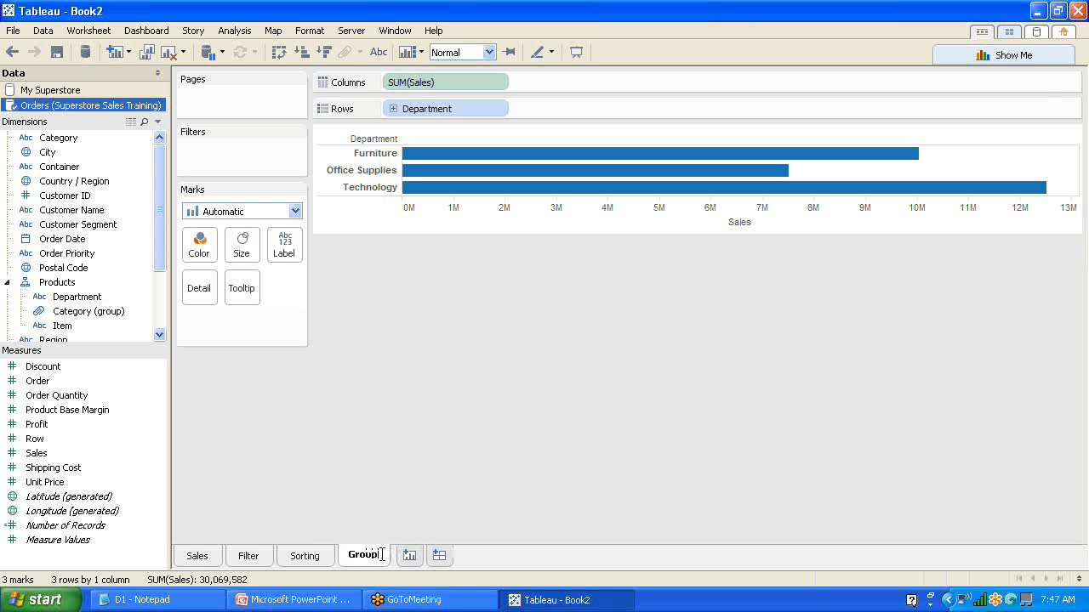
pyautogui.write('s and Hi')
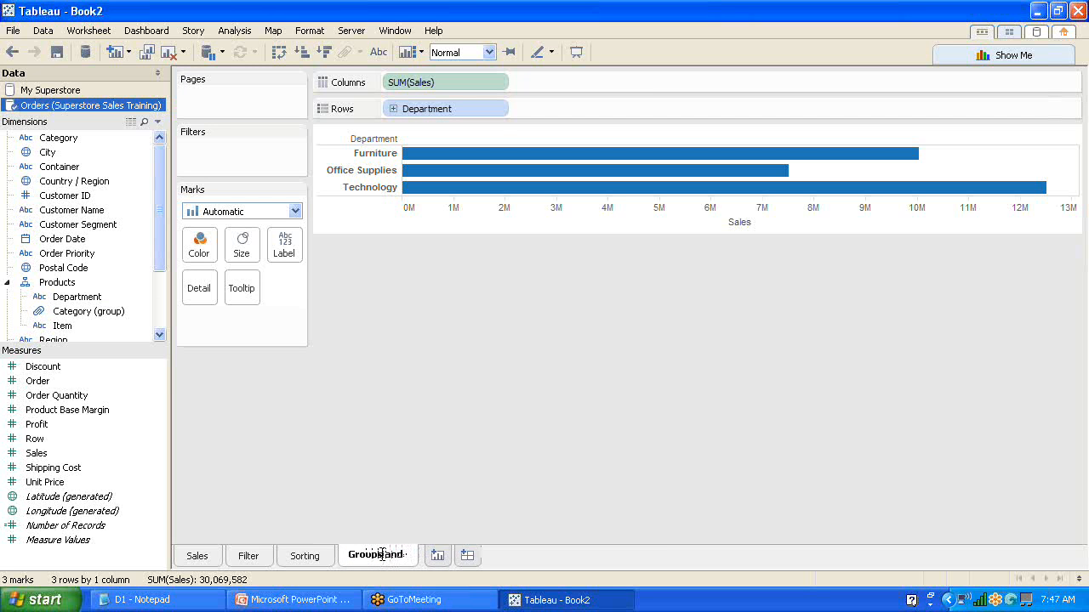
pyautogui.write('erarchy')
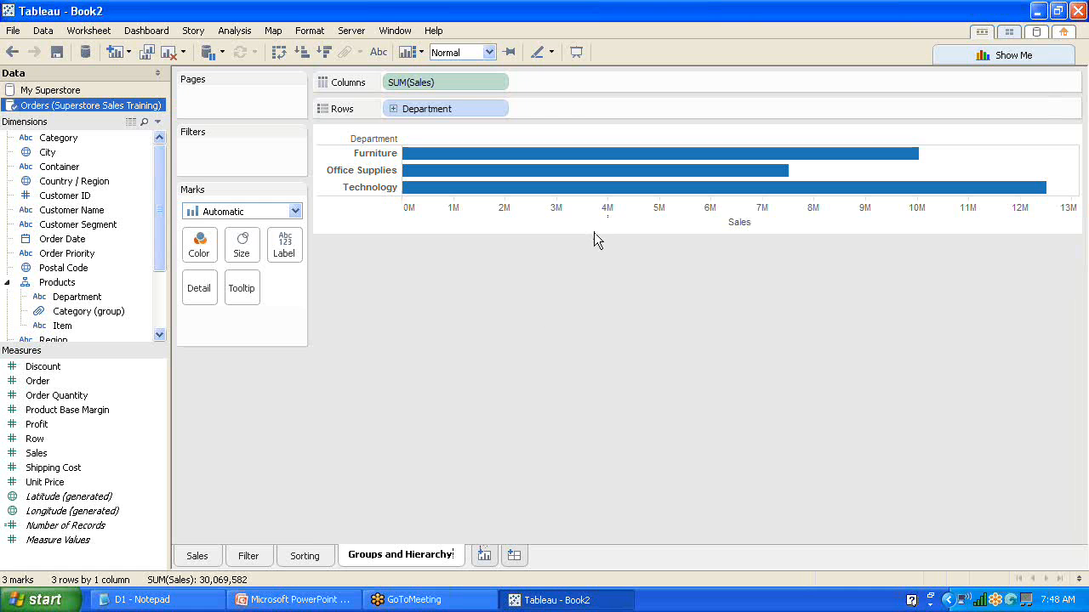
pyautogui.press('Return')
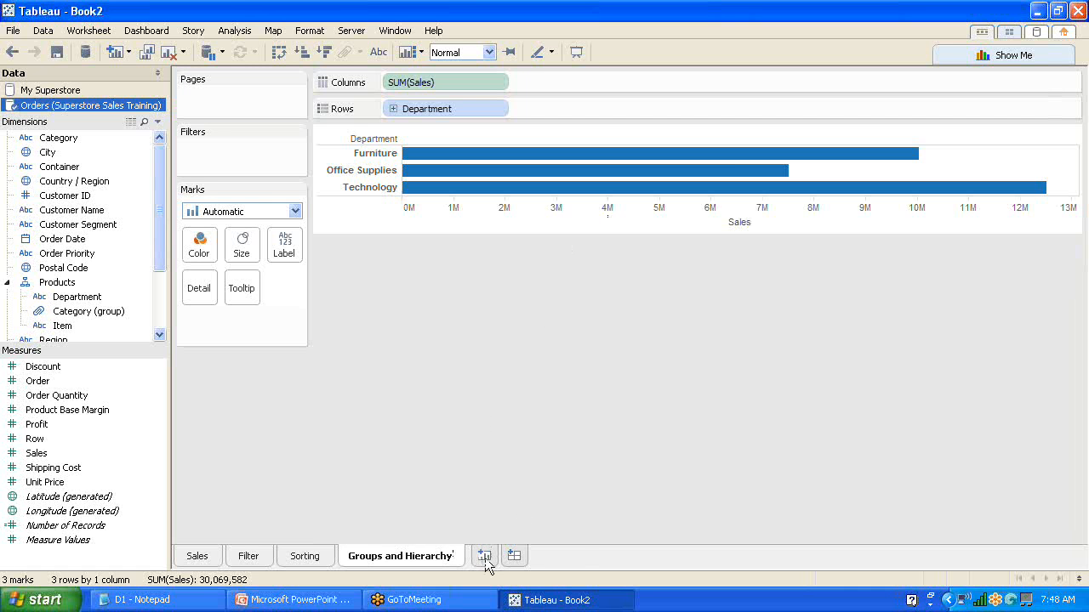
pyautogui.click(484, 557)
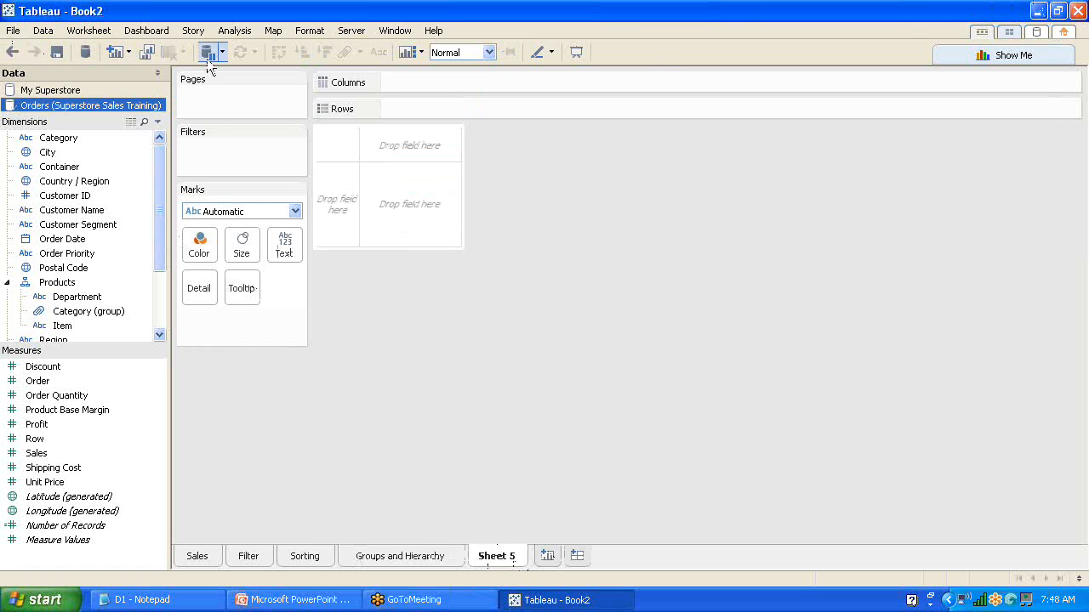
pyautogui.click(13, 30)
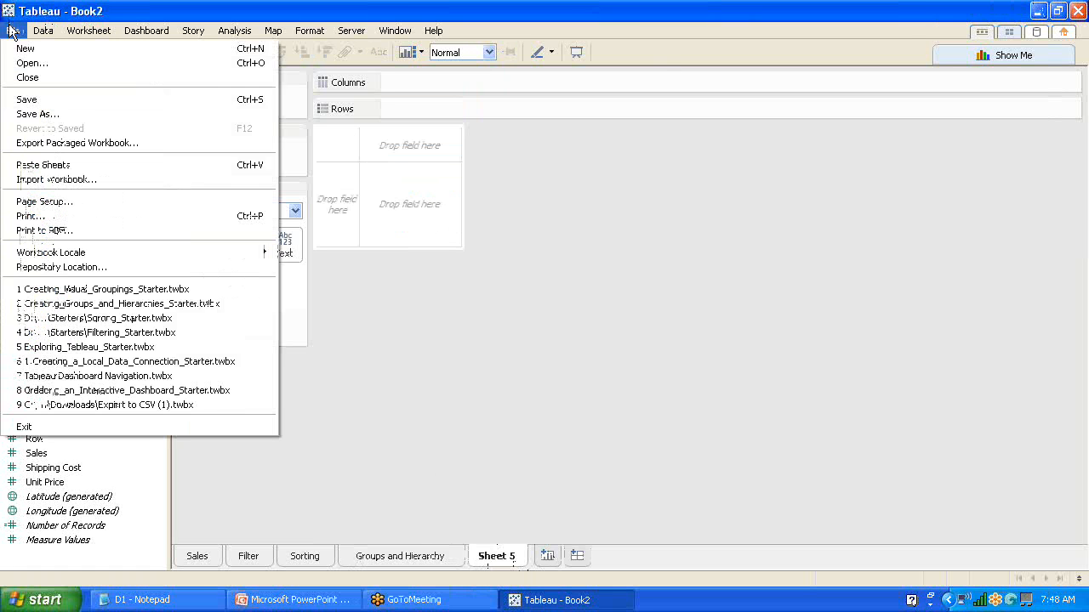
pyautogui.click(32, 62)
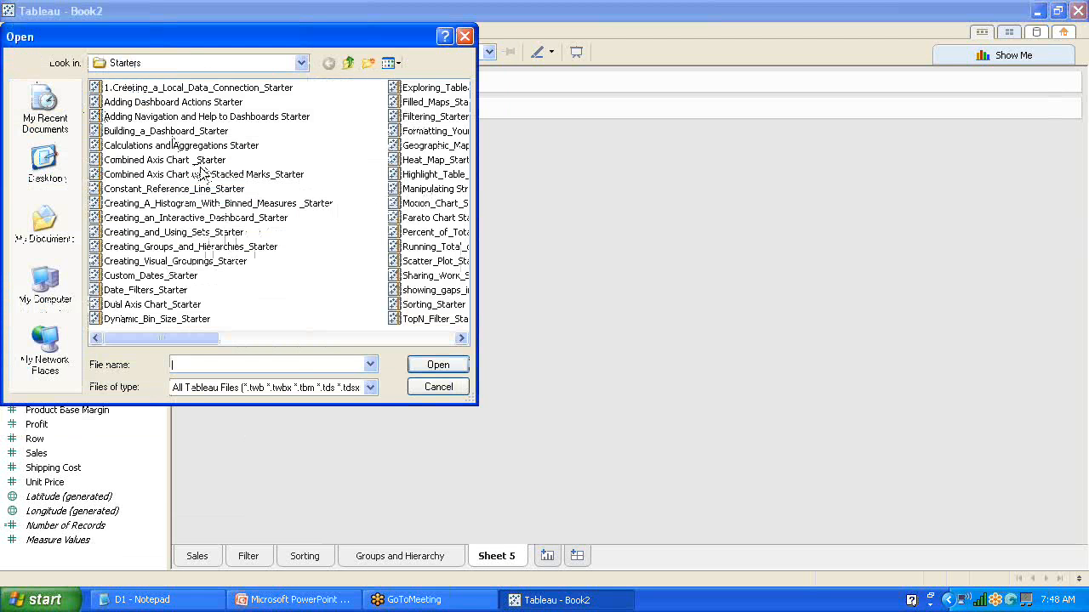
pyautogui.click(173, 189)
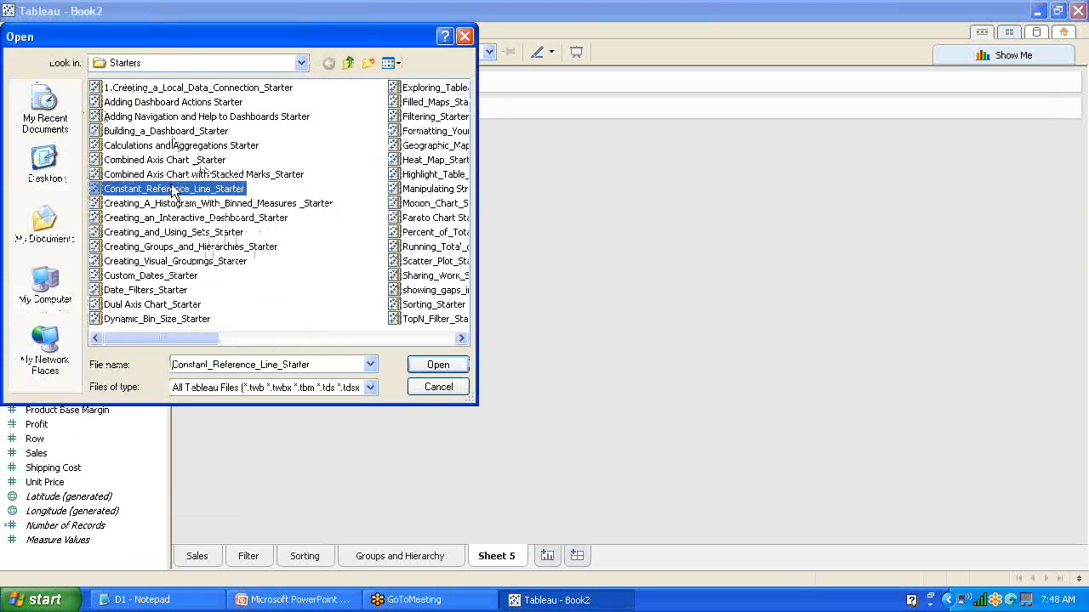
pyautogui.press('Down')
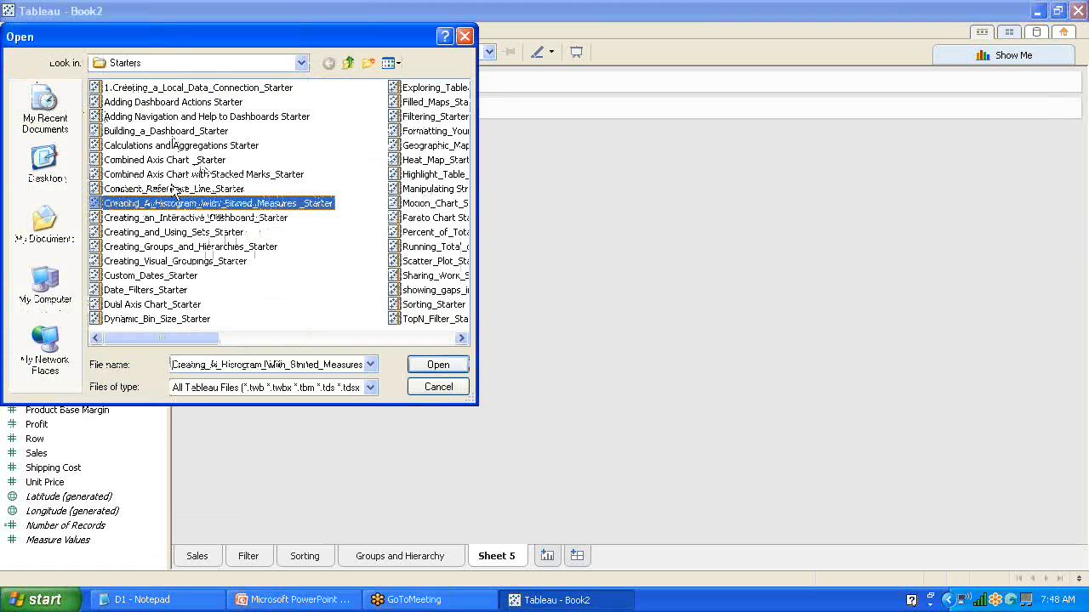
pyautogui.click(209, 262)
pyautogui.click(439, 363)
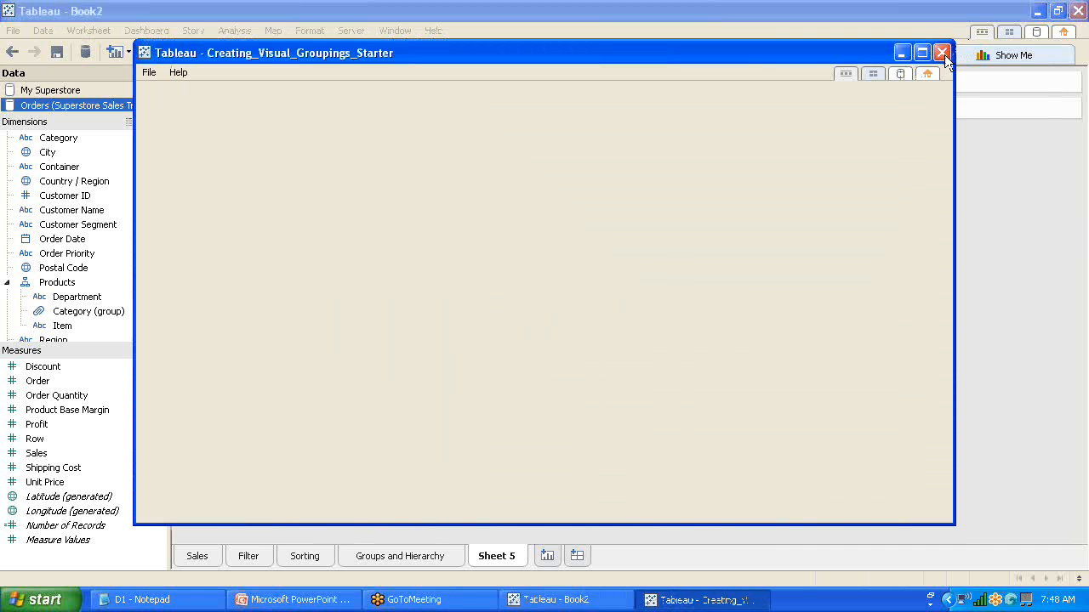
pyautogui.click(944, 55)
# Open the Creating_Visual_Groupings_Starter workbook from the Starters folder
pyautogui.click(13, 31)
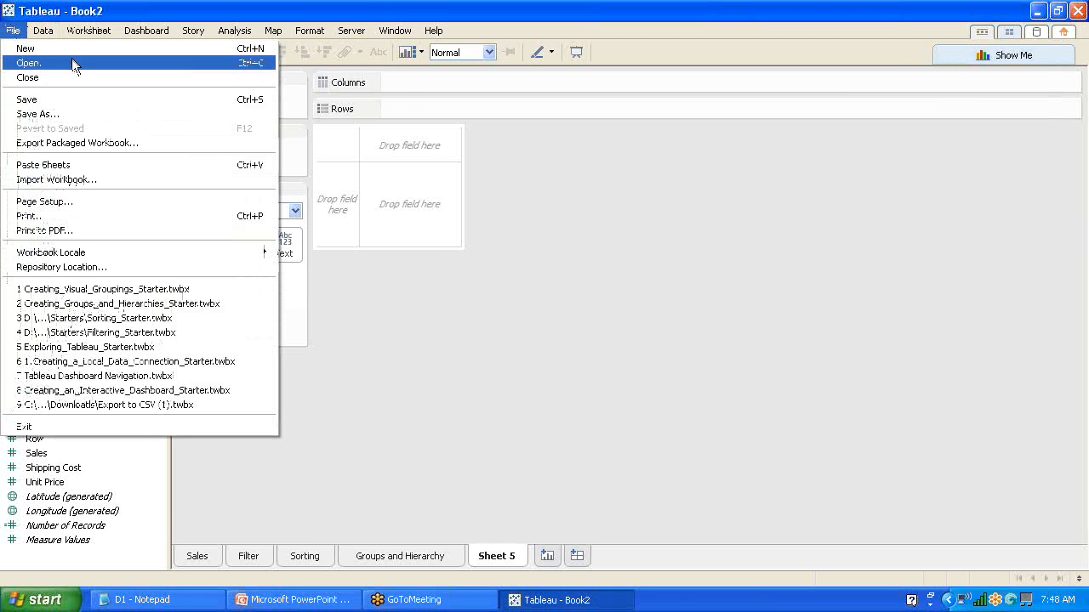
pyautogui.click(71, 59)
pyautogui.click(182, 219)
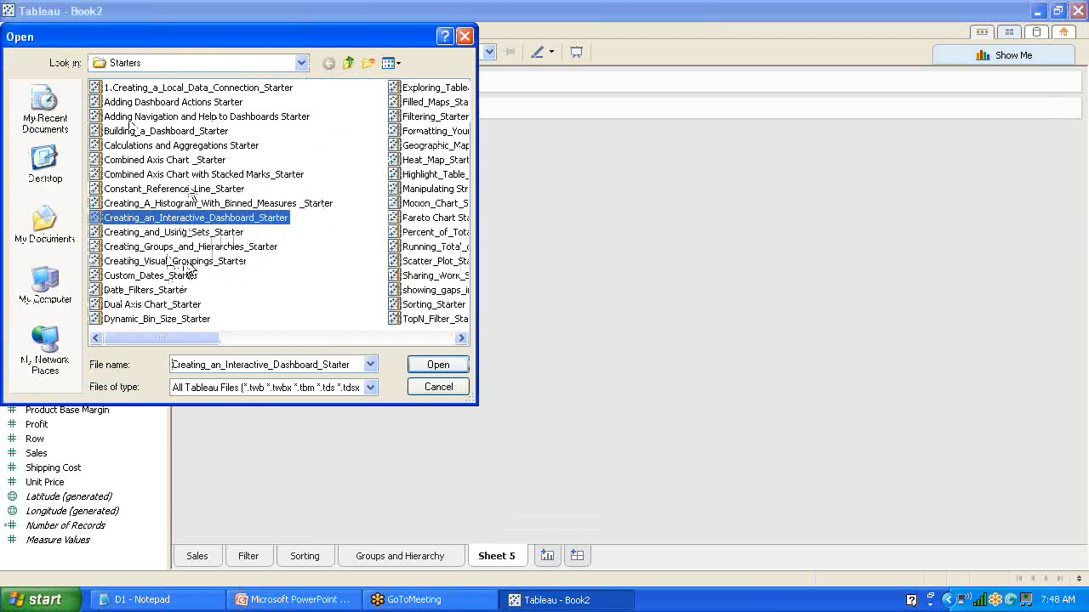
pyautogui.click(189, 262)
pyautogui.click(370, 387)
pyautogui.click(321, 397)
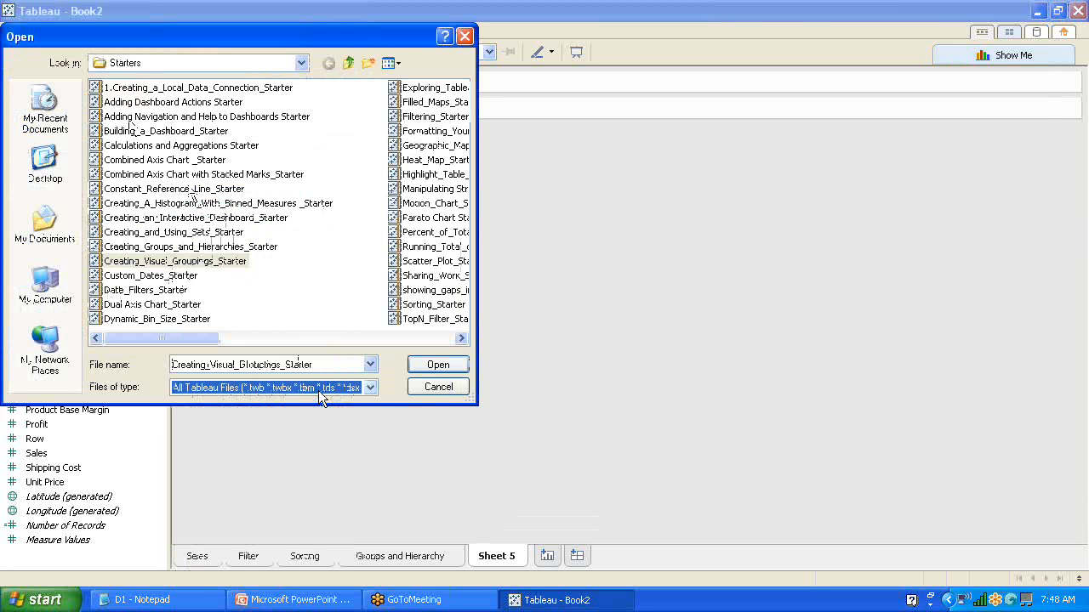
pyautogui.click(189, 264)
pyautogui.click(446, 364)
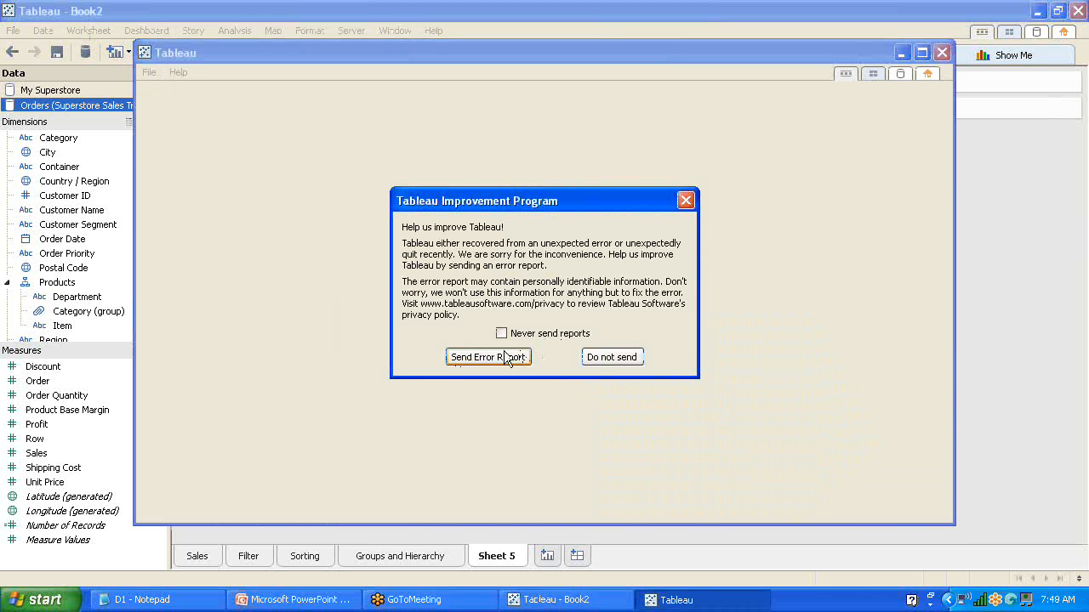
# Decline sending the error report and maximize the Creating_Visual_Groupings_Starter workbook window
pyautogui.click(618, 357)
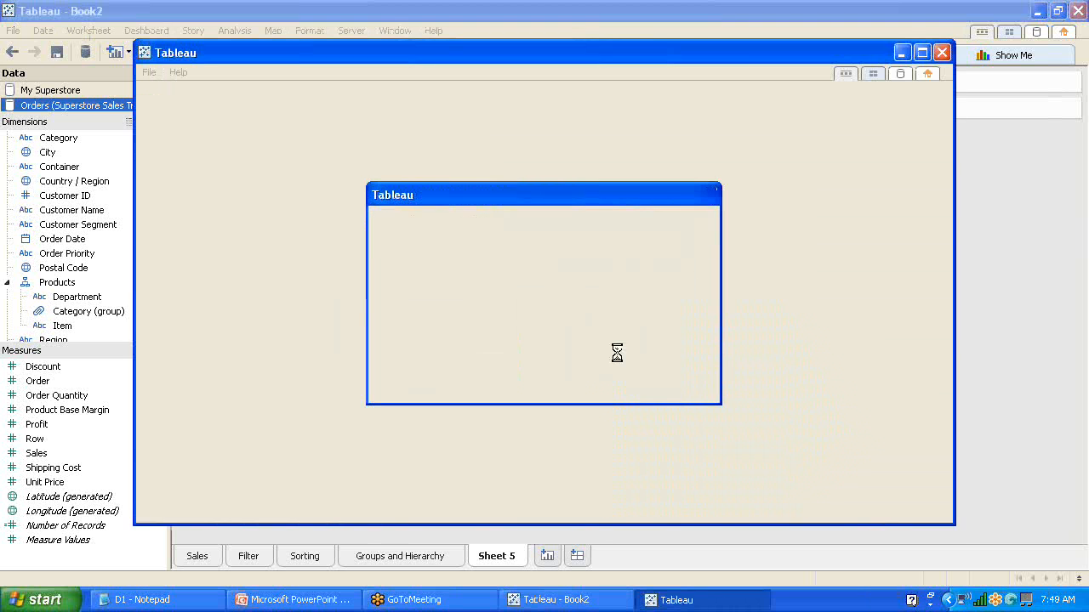
pyautogui.click(666, 385)
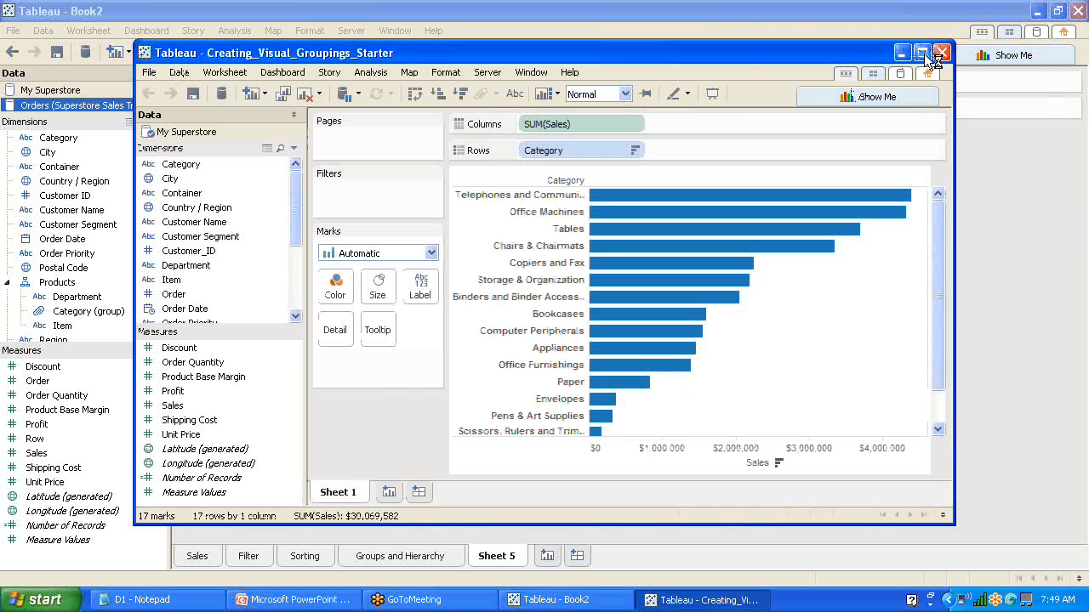
pyautogui.click(922, 54)
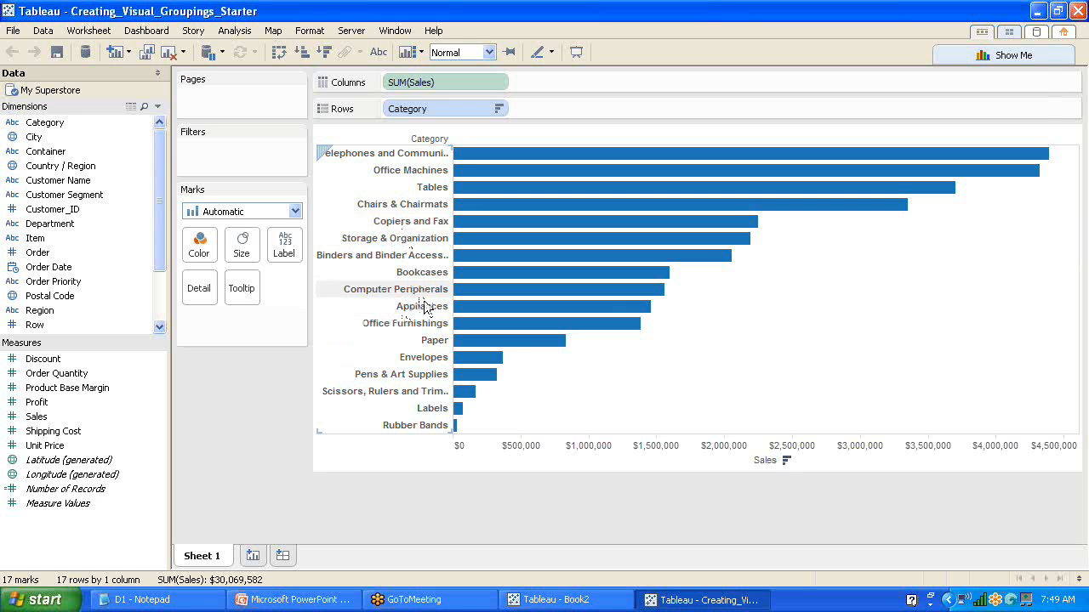
# Group the categories Envelopes, Pens & Art Supplies, Scissors, Rulers and Trimmers, Labels and Rubber Bands in the sales bar chart
pyautogui.click(425, 365)
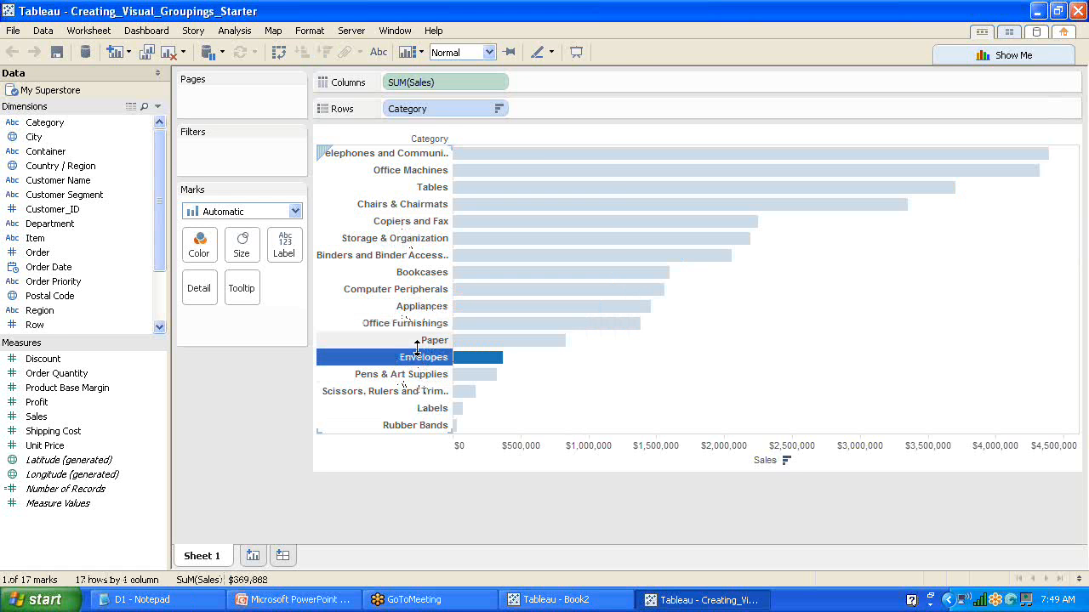
pyautogui.keyDown('ctrl'); pyautogui.click(408, 377); pyautogui.keyUp('ctrl')
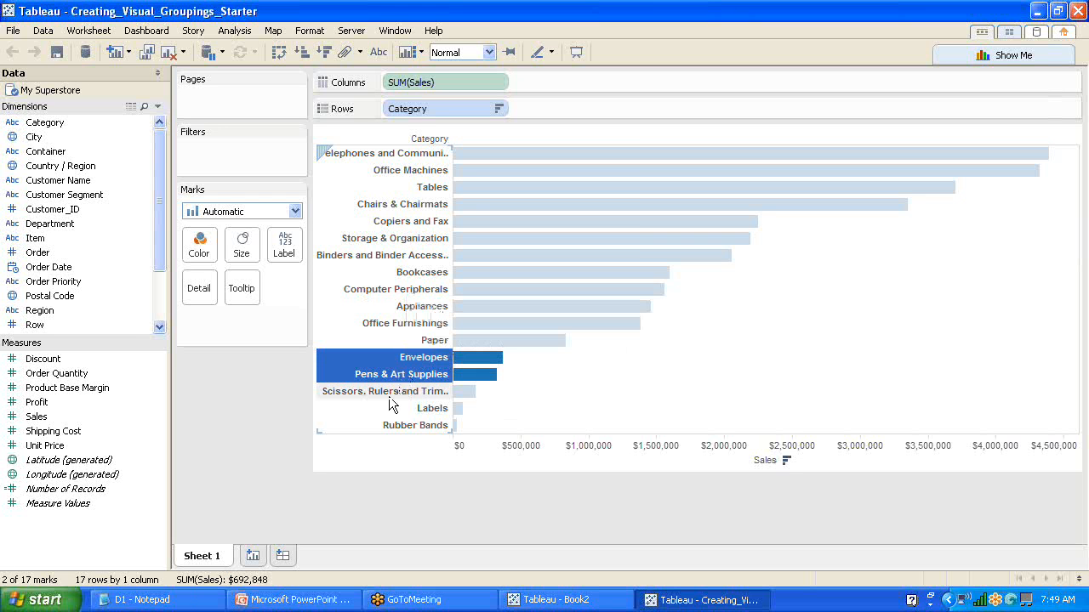
pyautogui.keyDown('ctrl'); pyautogui.click(403, 394); pyautogui.keyUp('ctrl')
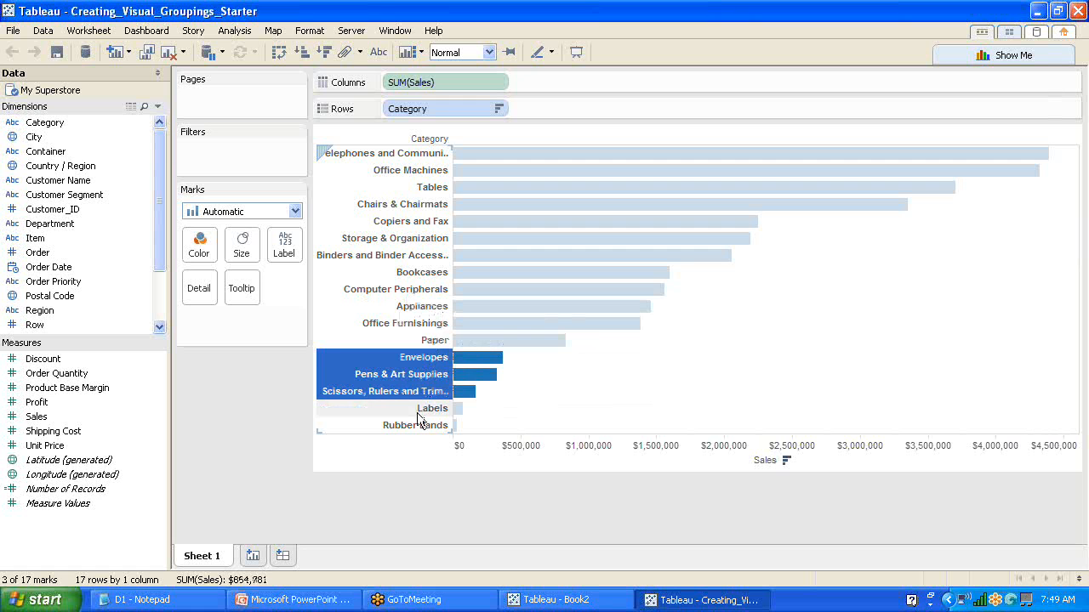
pyautogui.keyDown('ctrl'); pyautogui.click(425, 415); pyautogui.keyUp('ctrl')
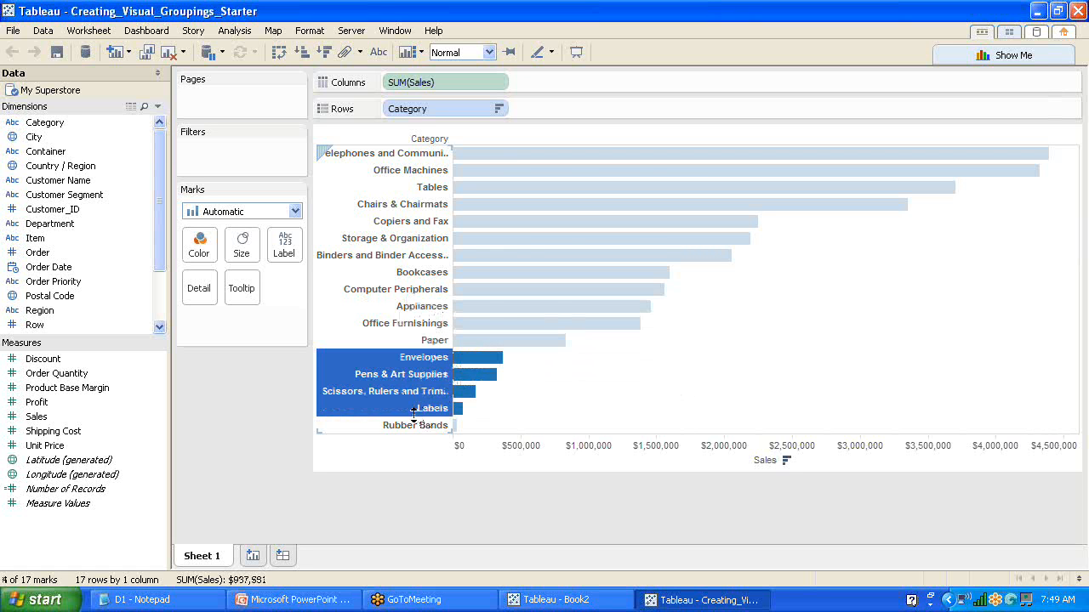
pyautogui.keyDown('ctrl'); pyautogui.click(406, 424); pyautogui.keyUp('ctrl')
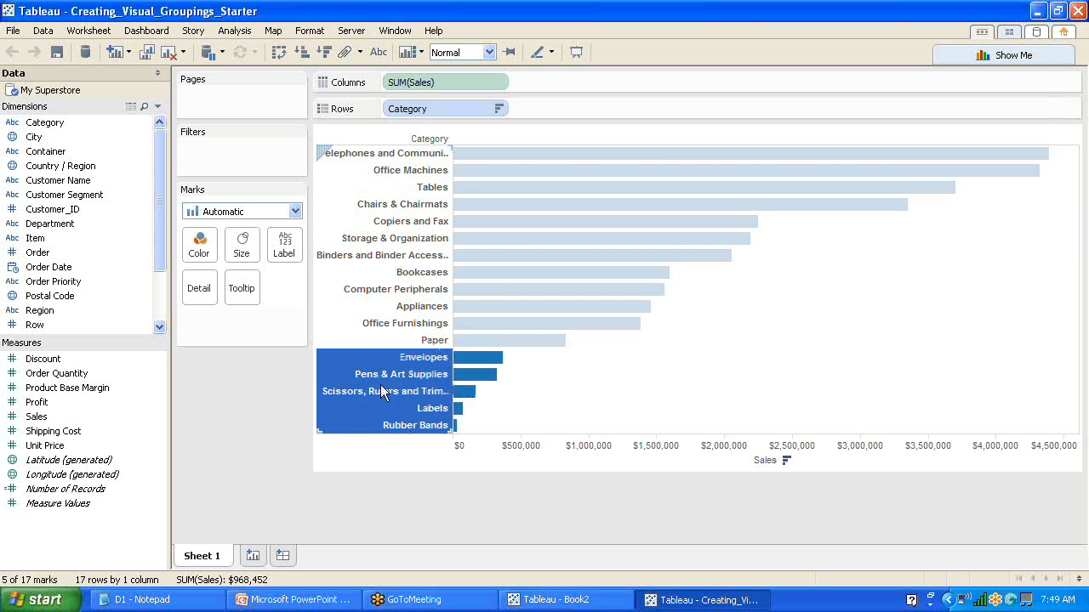
pyautogui.rightClick(382, 390)
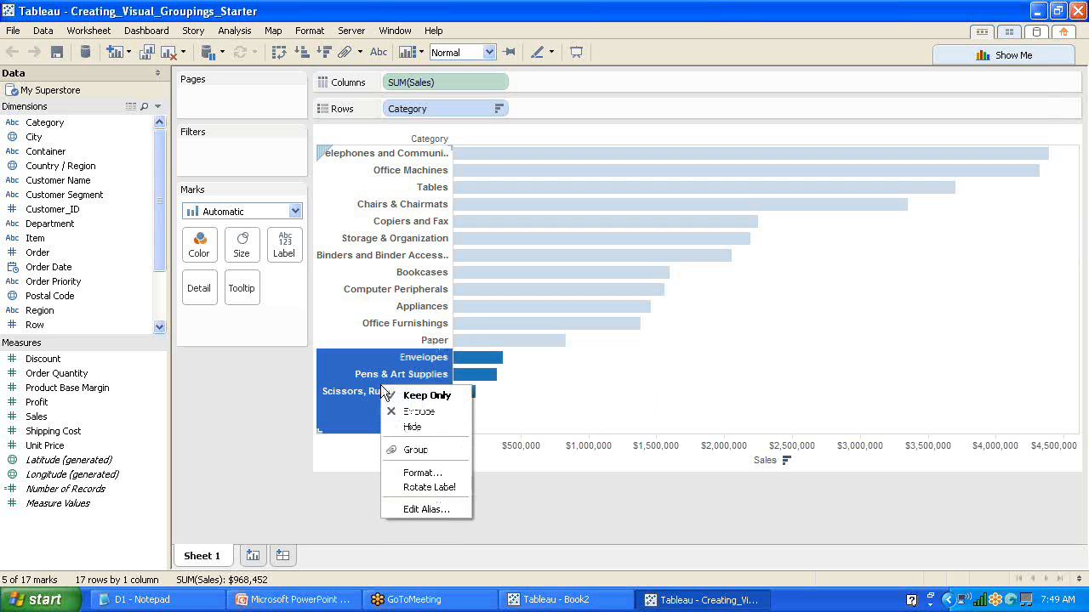
pyautogui.click(409, 450)
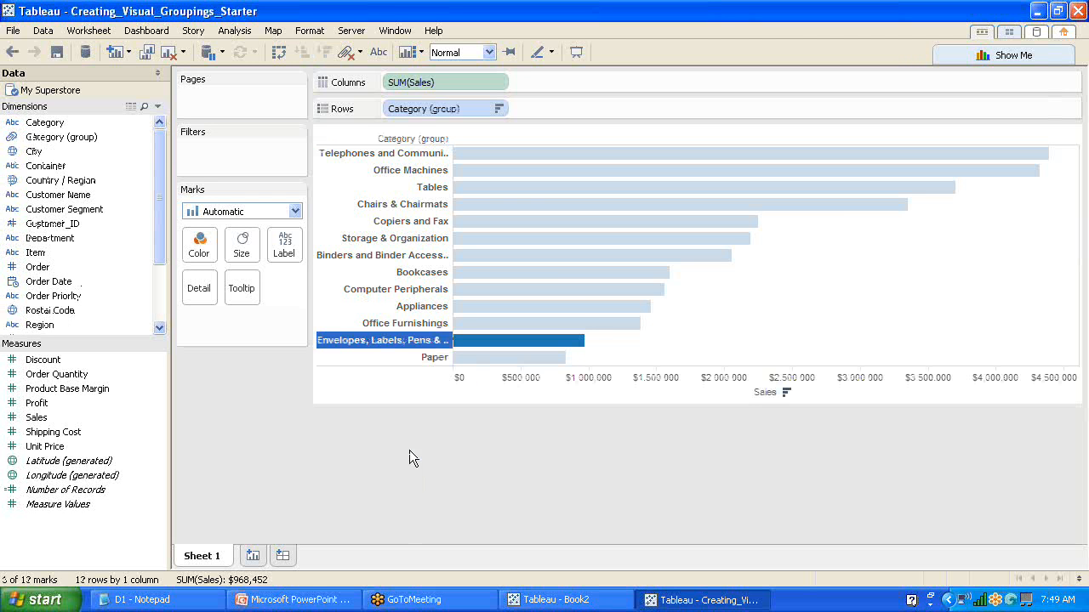
# Group the Office Machines, Copiers and Fax, and Computer Peripherals categories in the bar chart
pyautogui.click(407, 174)
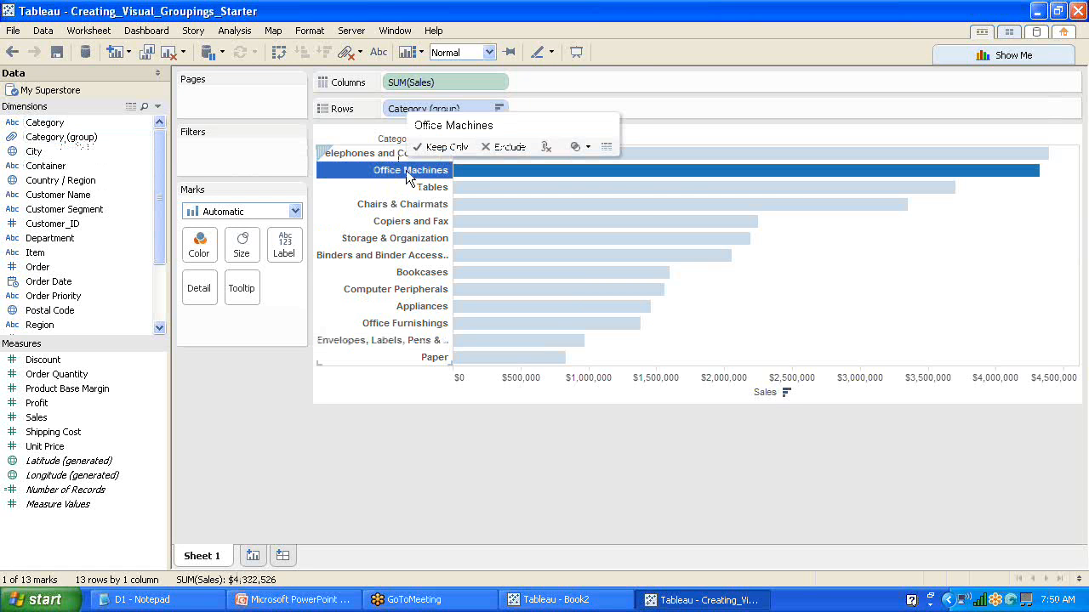
pyautogui.keyDown('ctrl'); pyautogui.click(410, 226); pyautogui.keyUp('ctrl')
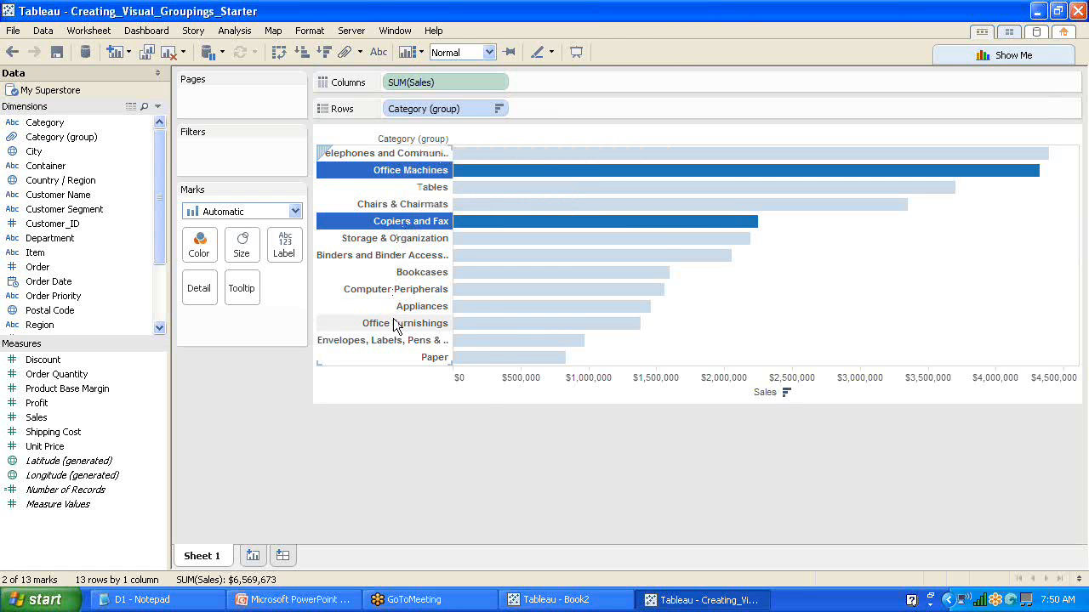
pyautogui.keyDown('ctrl'); pyautogui.click(395, 291); pyautogui.keyUp('ctrl')
pyautogui.rightClick(397, 291)
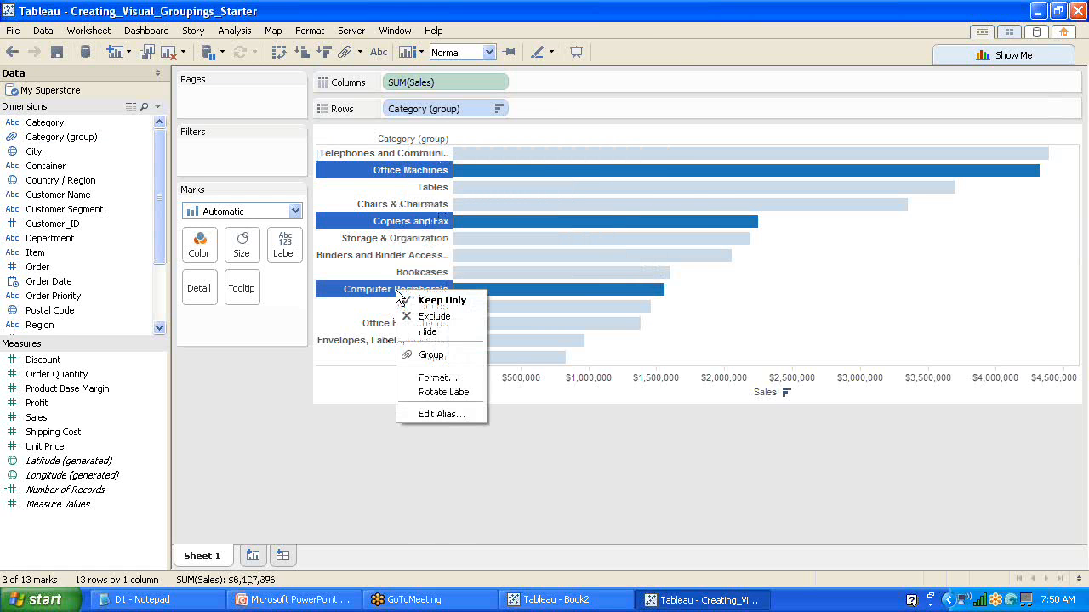
pyautogui.click(444, 355)
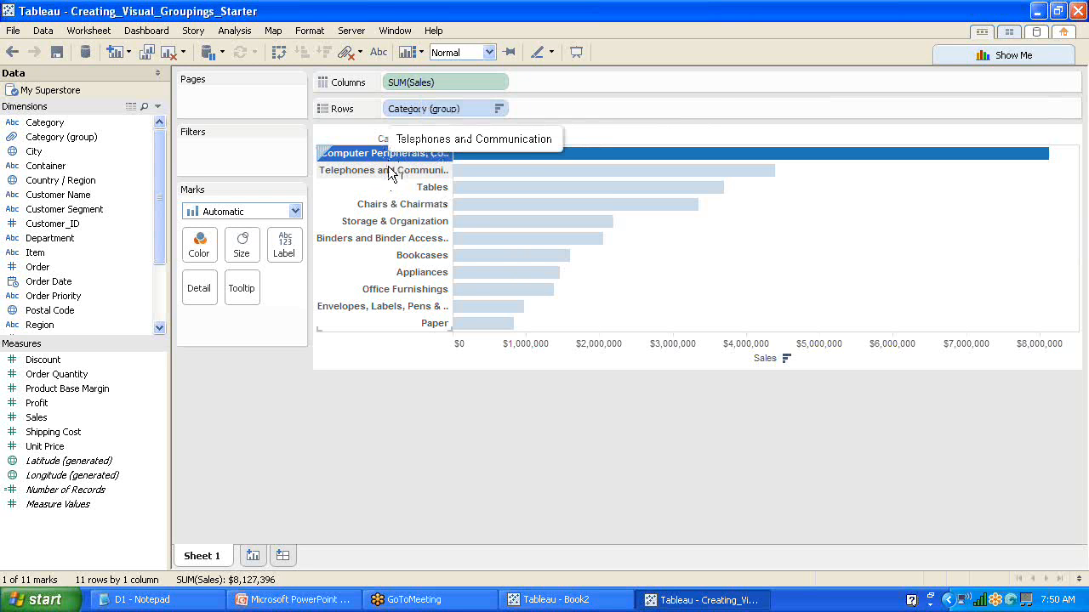
# Open the Category (group) dimension for group editing
pyautogui.rightClick(77, 140)
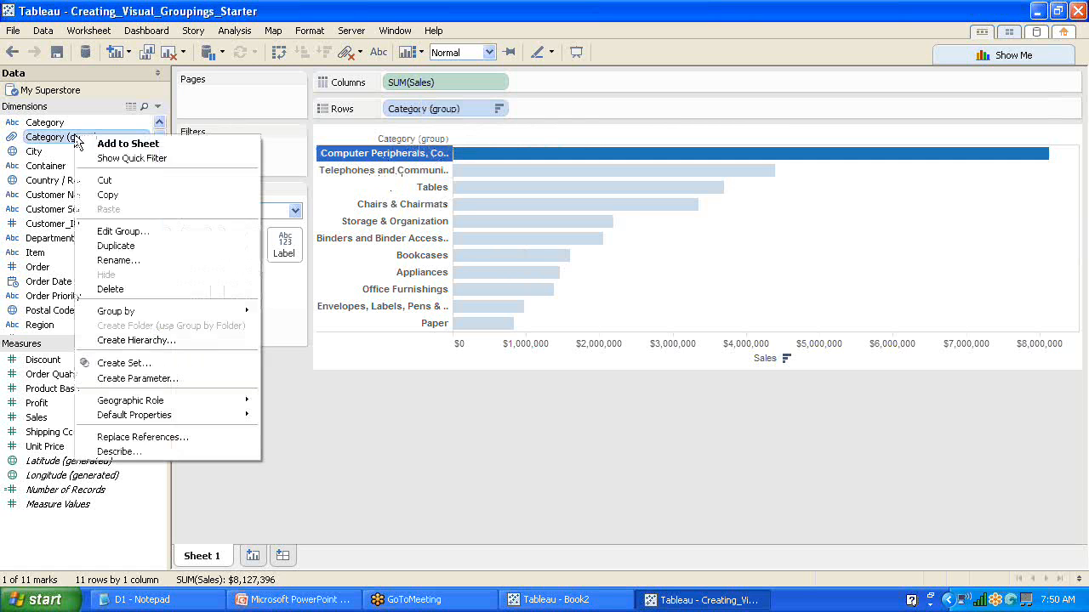
pyautogui.click(120, 231)
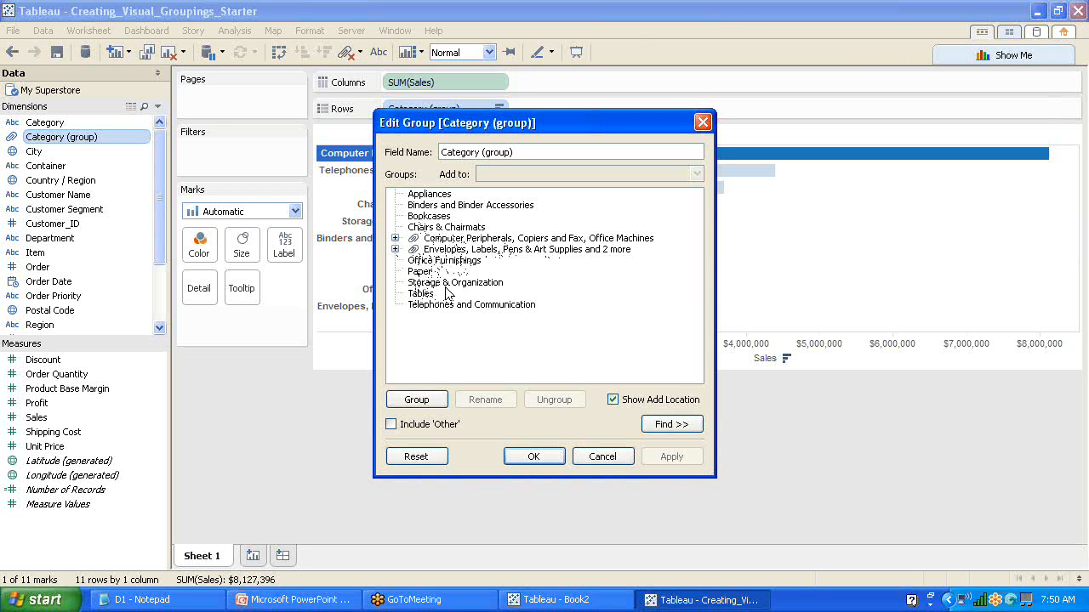
# Rename the Computer Peripherals, Copiers and Fax, Office Machines group as Desktop Supplies
pyautogui.click(508, 240)
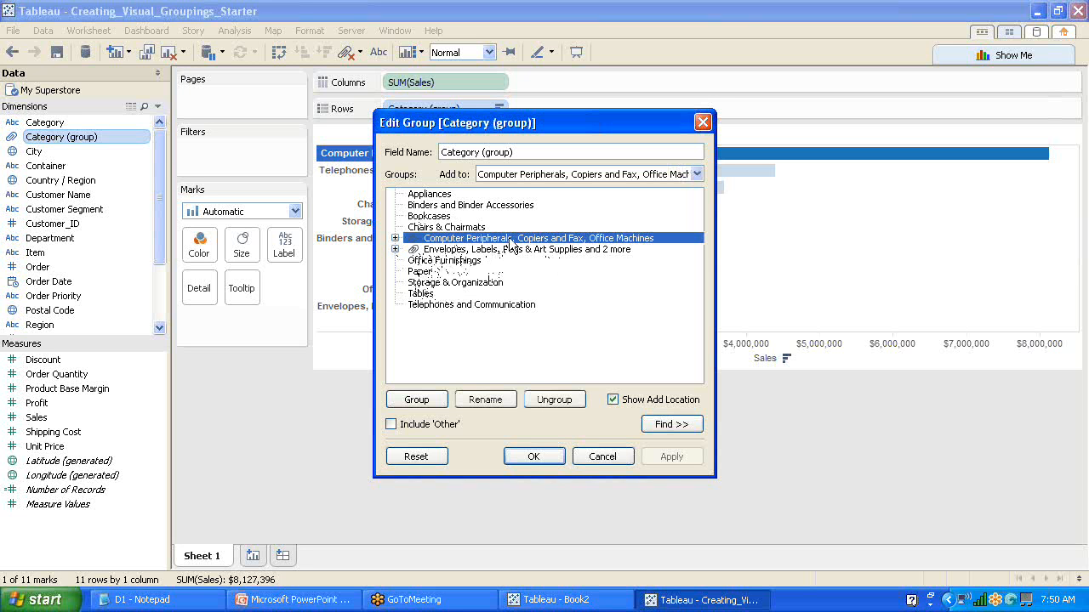
pyautogui.click(486, 399)
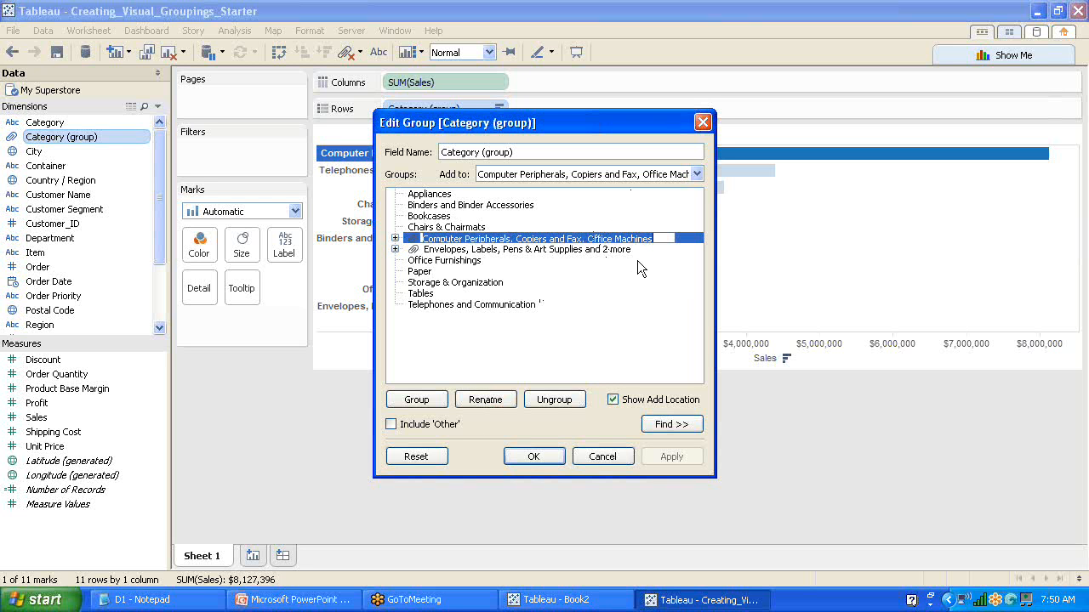
pyautogui.write('Des')
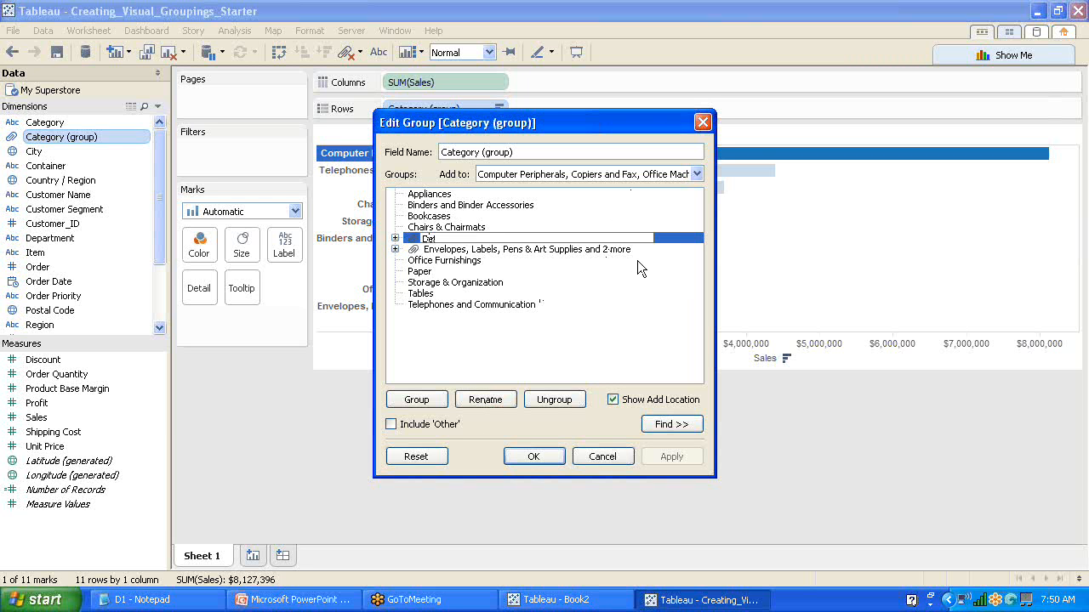
pyautogui.write('ktop Supplies')
pyautogui.press('Return')
pyautogui.click(554, 249)
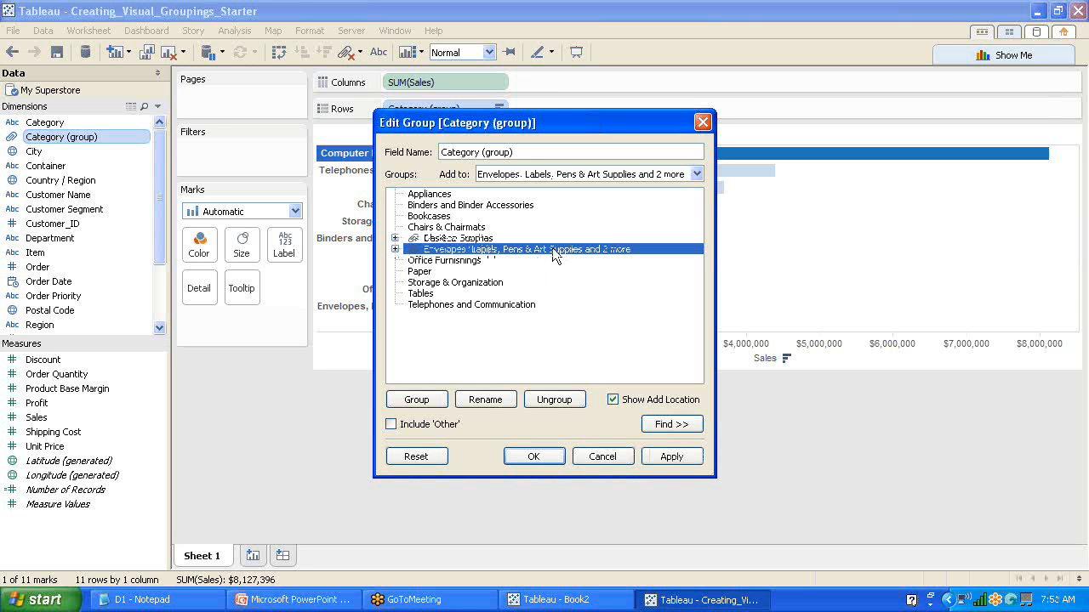
pyautogui.click(485, 400)
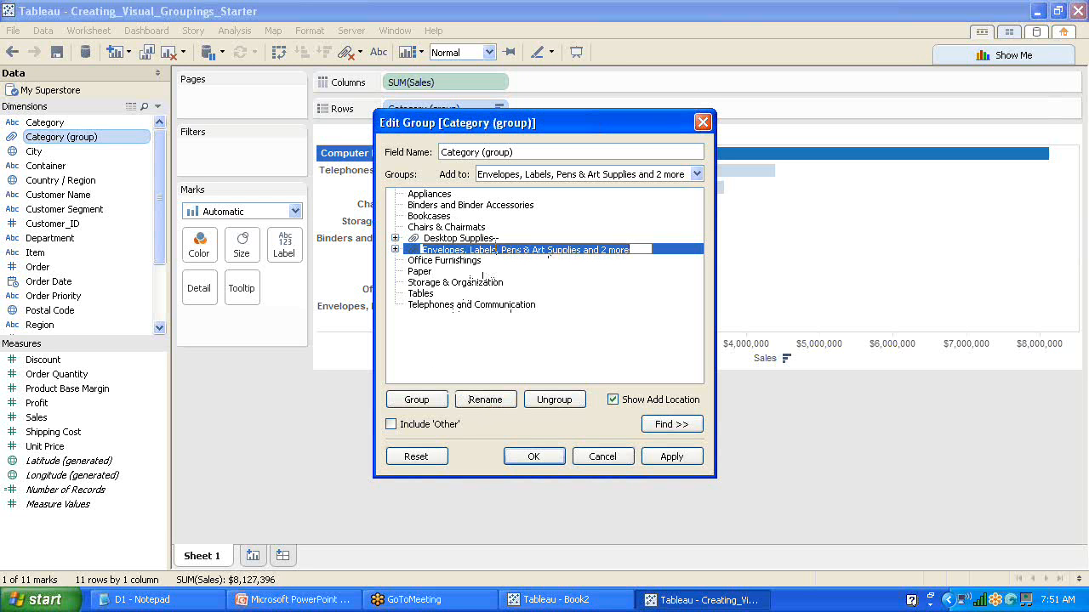
# Rename the group containing Computer Peripherals, Copiers and Fax, and Office Machines as Machines
pyautogui.click(493, 239)
pyautogui.click(488, 402)
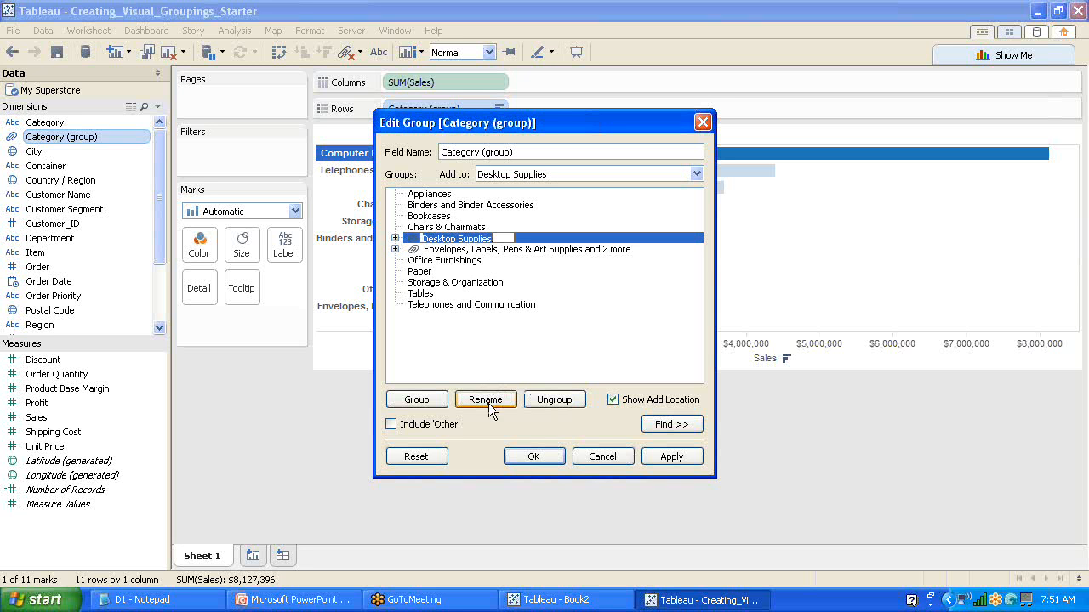
pyautogui.write('Machin')
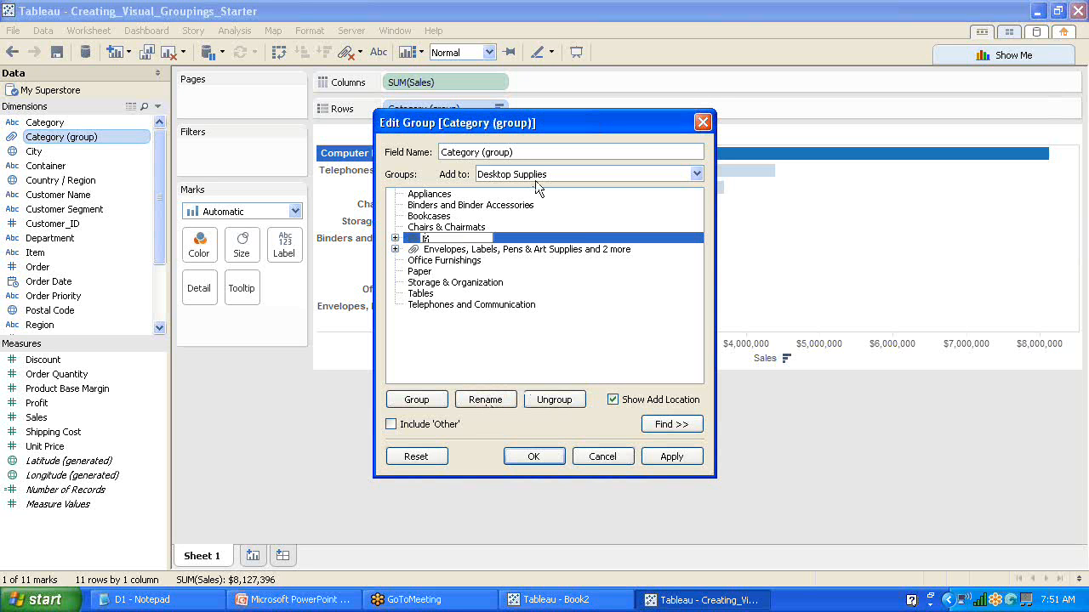
pyautogui.write('es')
pyautogui.press('Return')
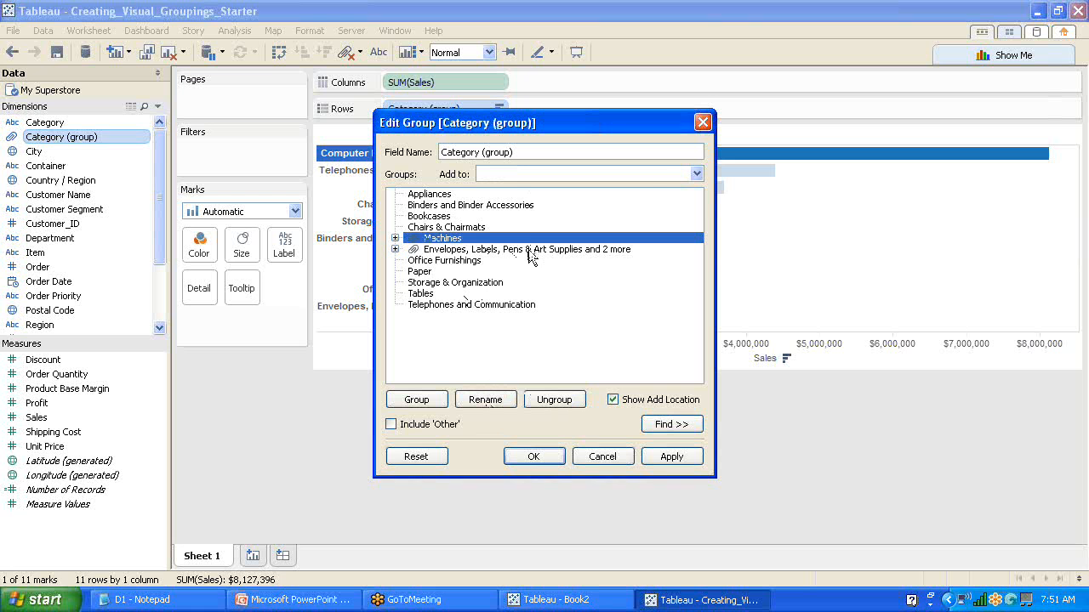
# Rename the Envelopes, Labels, Pens & Art Supplies and 2 more group as Desktop Supplies and collapse its member list
pyautogui.click(529, 252)
pyautogui.click(483, 400)
pyautogui.write('Des')
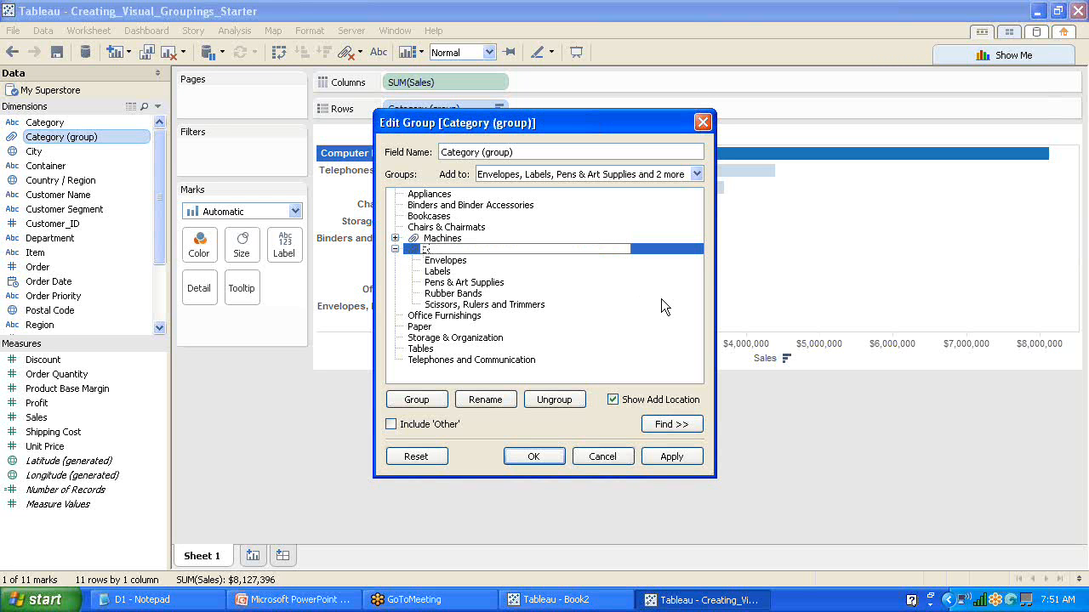
pyautogui.write('ktop Bupplies')
pyautogui.press('BackSpace')
pyautogui.press('BackSpace')
pyautogui.press('BackSpace')
pyautogui.write('pplies')
pyautogui.press('Return')
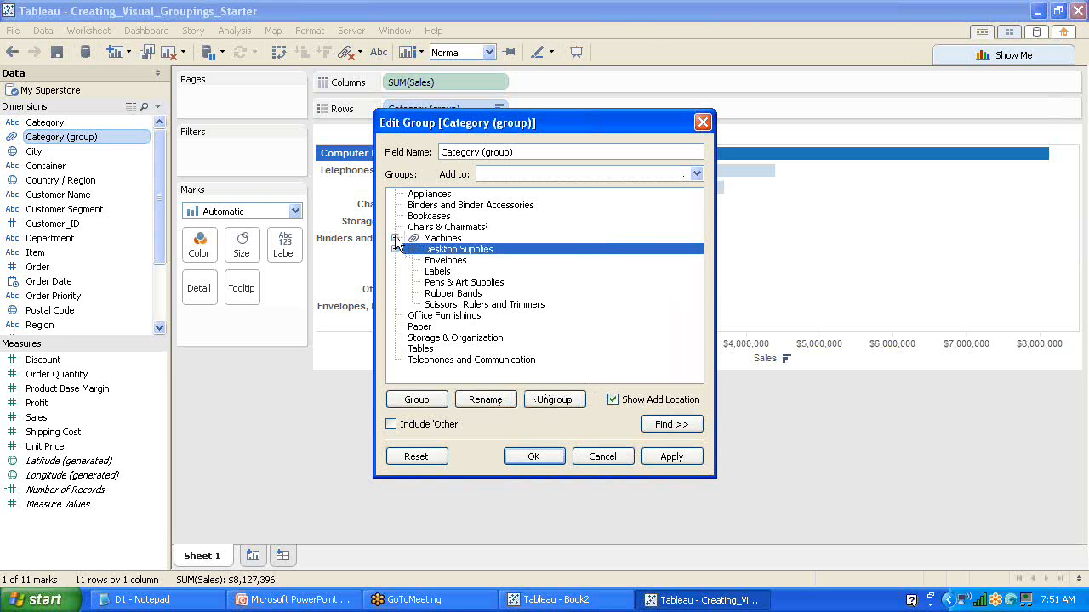
pyautogui.click(395, 249)
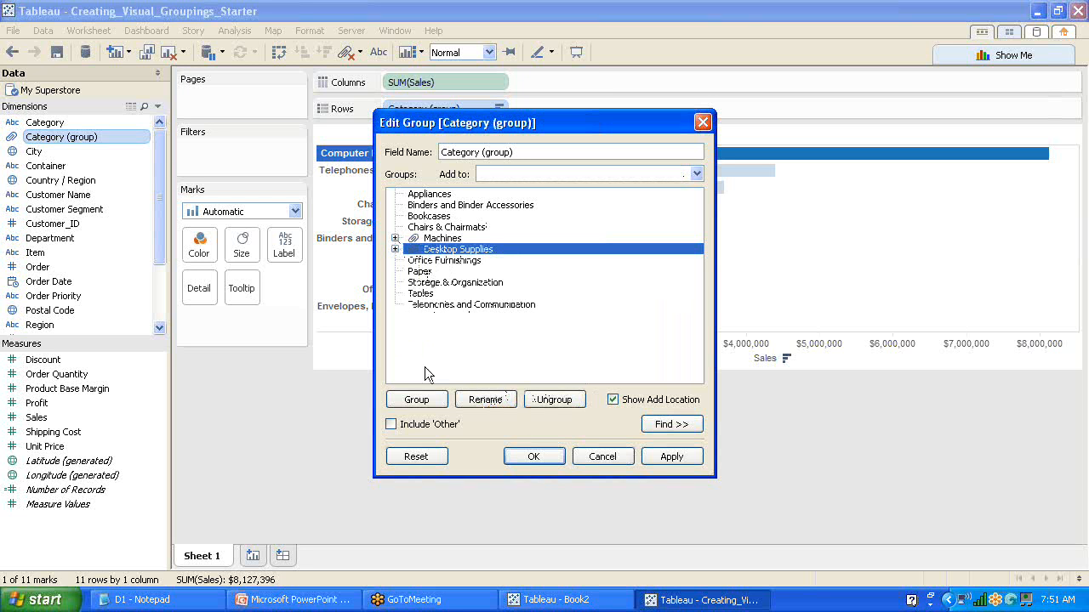
# Gather all remaining ungrouped categories into an Other group and collapse it
pyautogui.moveTo(439, 195); pyautogui.dragTo(427, 311)
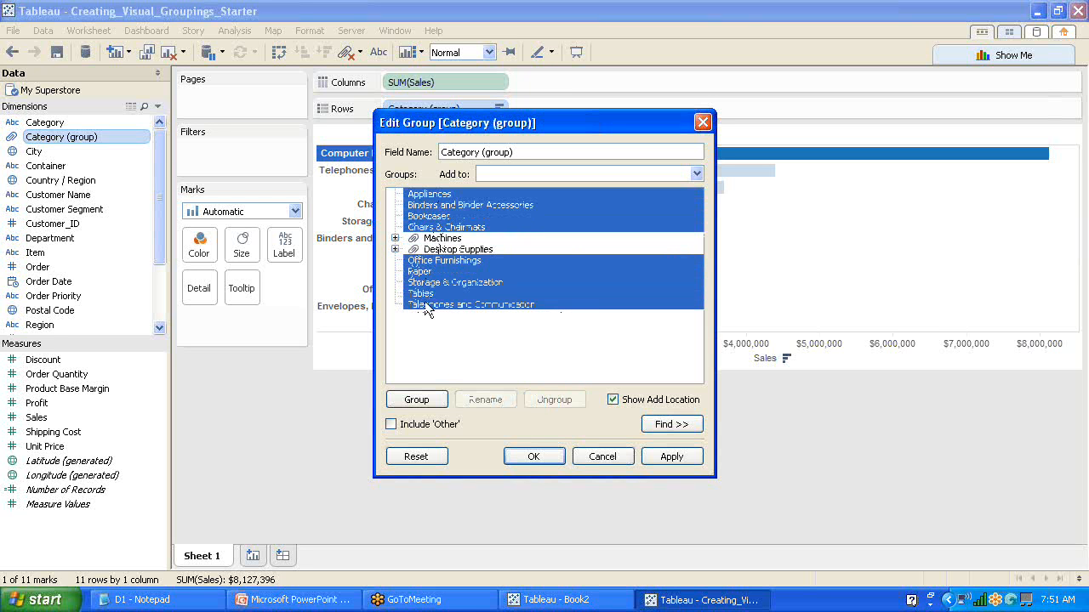
pyautogui.click(391, 425)
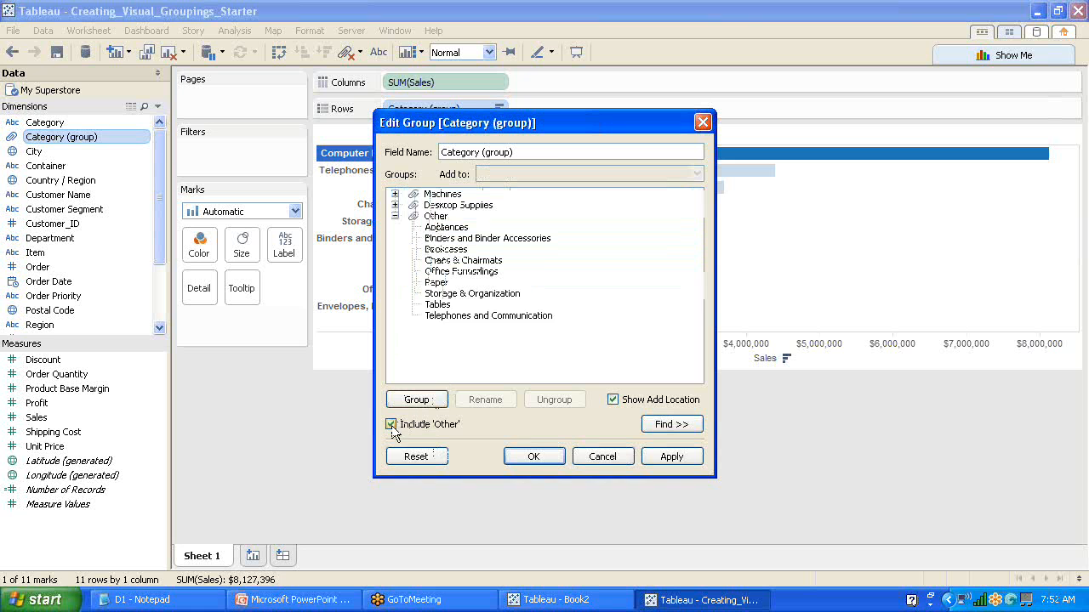
pyautogui.click(395, 216)
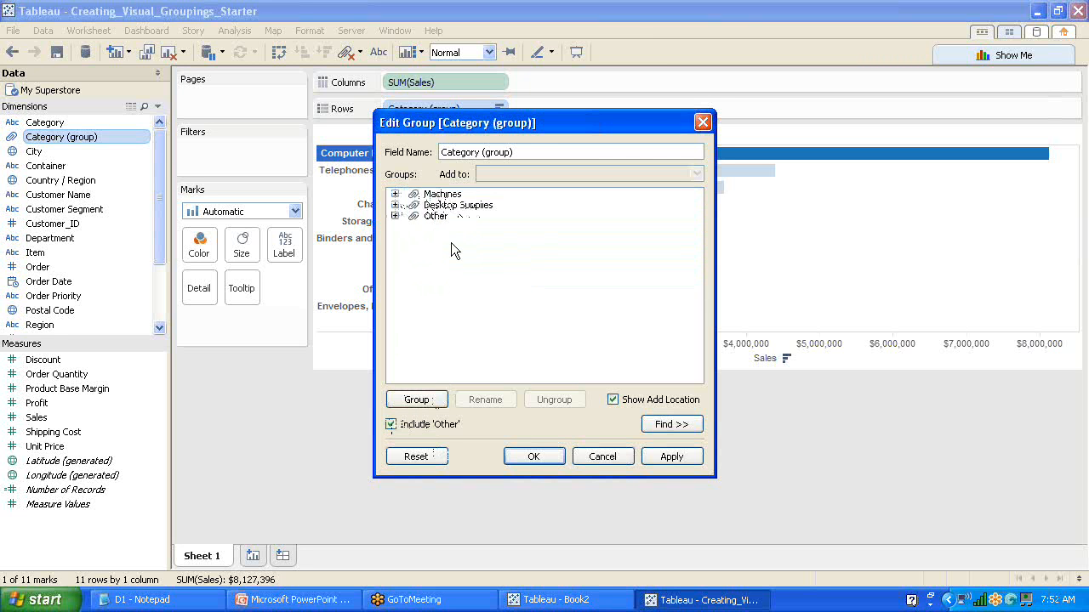
# Rename the group field as CustomeGrouping and apply the group edits
pyautogui.moveTo(522, 152); pyautogui.dragTo(441, 154)
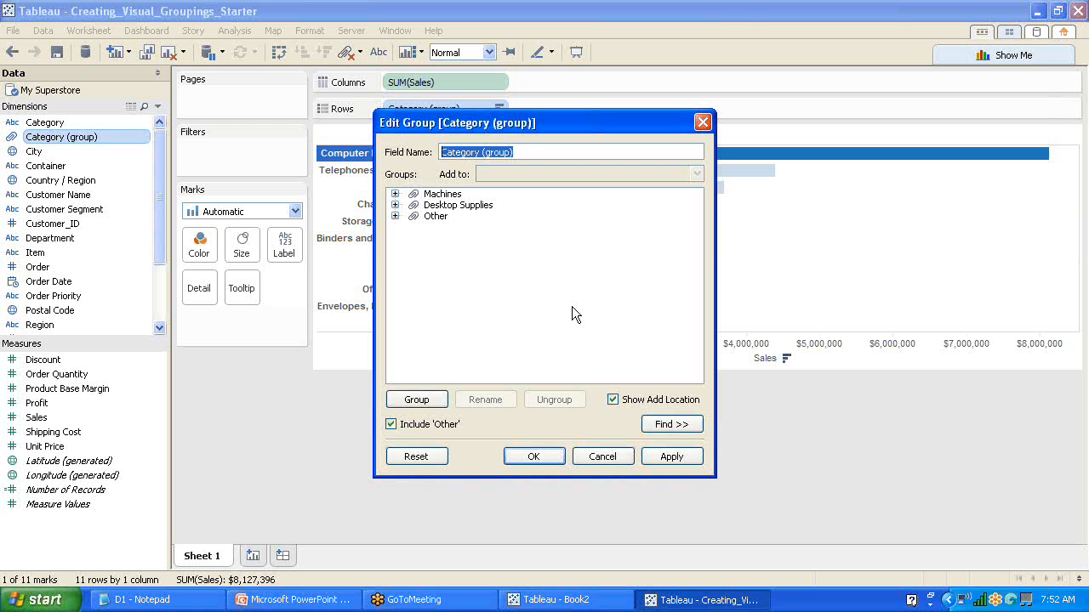
pyautogui.write('Custo')
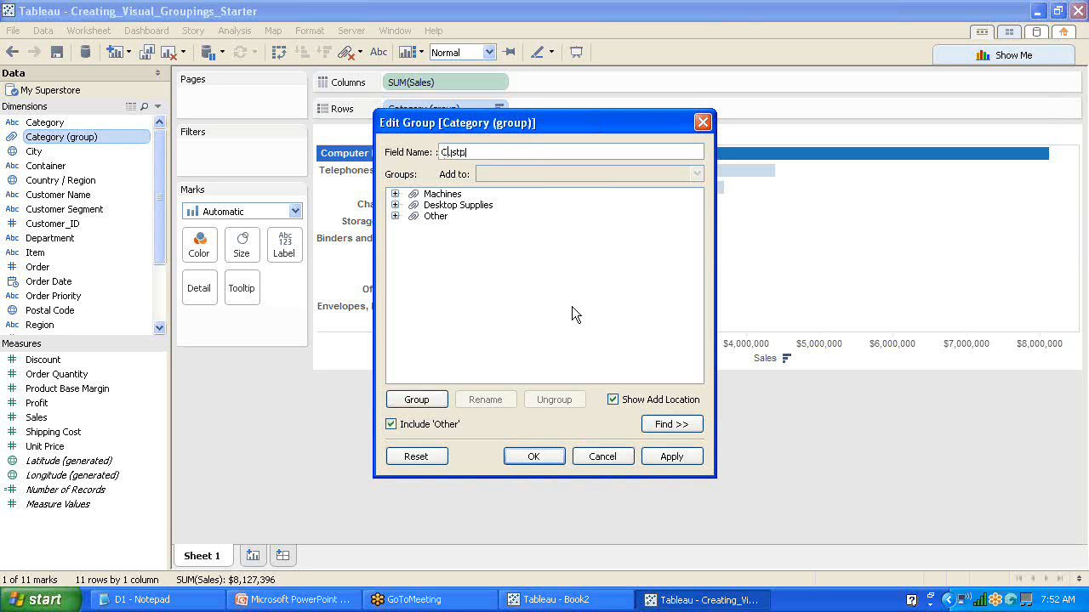
pyautogui.write('meGrouping')
pyautogui.click(545, 456)
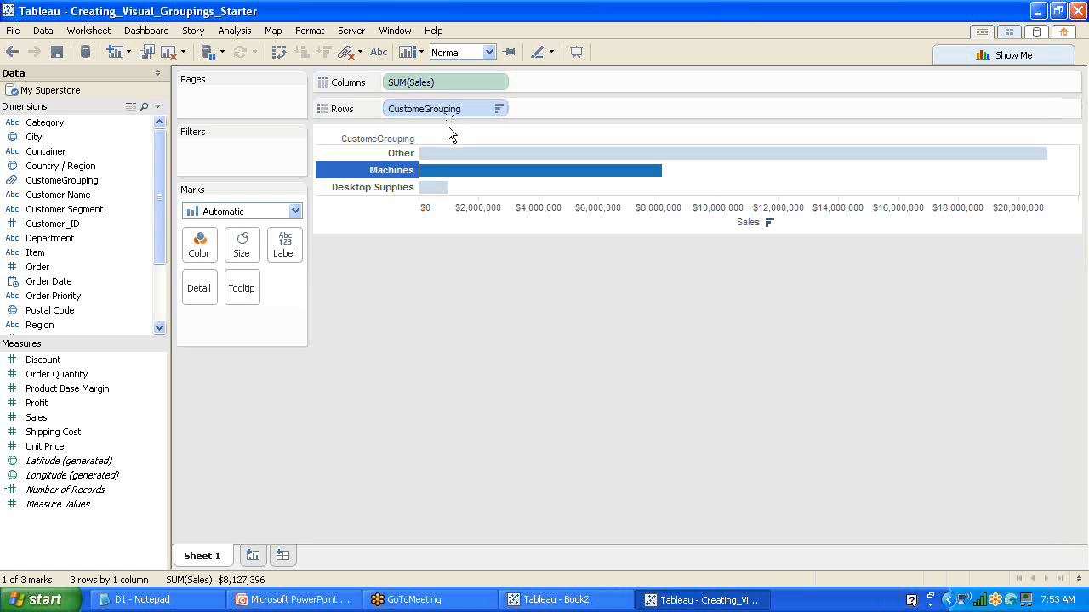
# Examine the Machines, Desktop Supplies and Other bars by highlighting them individually, and clear the selection
pyautogui.click(392, 169)
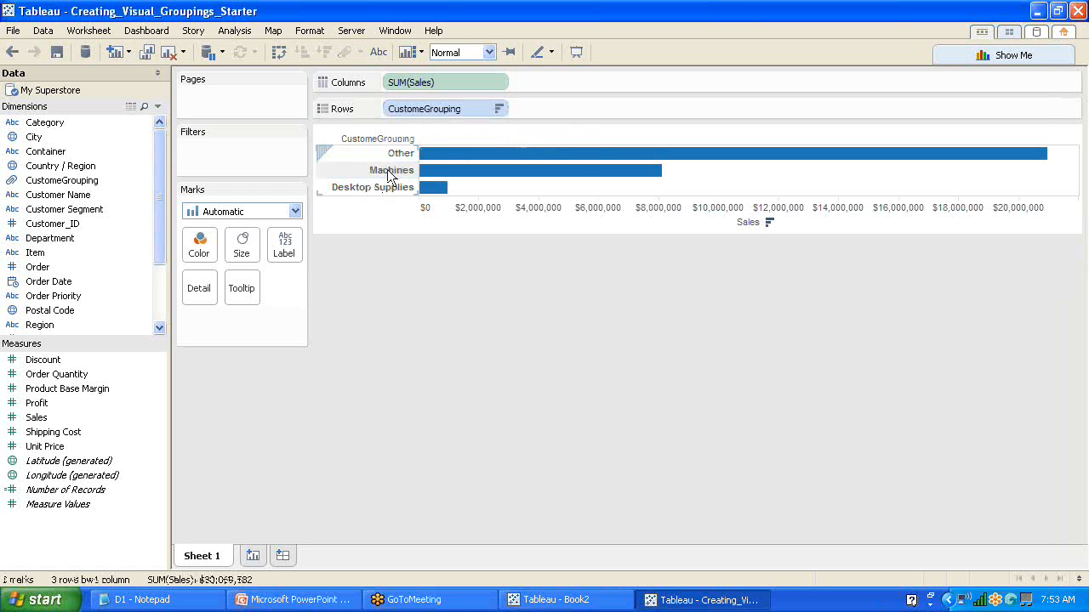
pyautogui.click(377, 187)
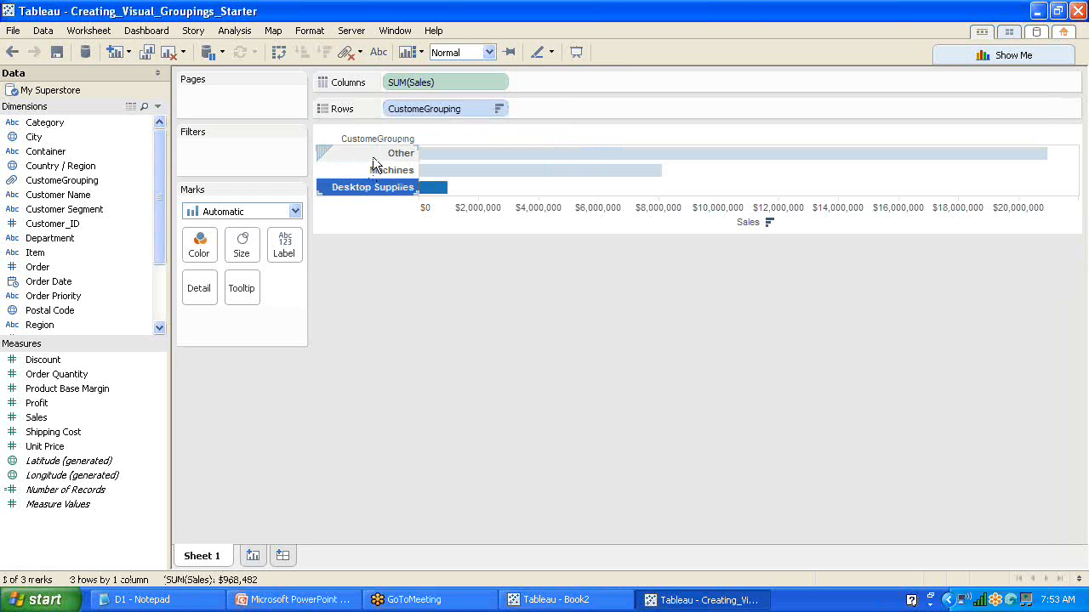
pyautogui.click(372, 158)
pyautogui.click(379, 170)
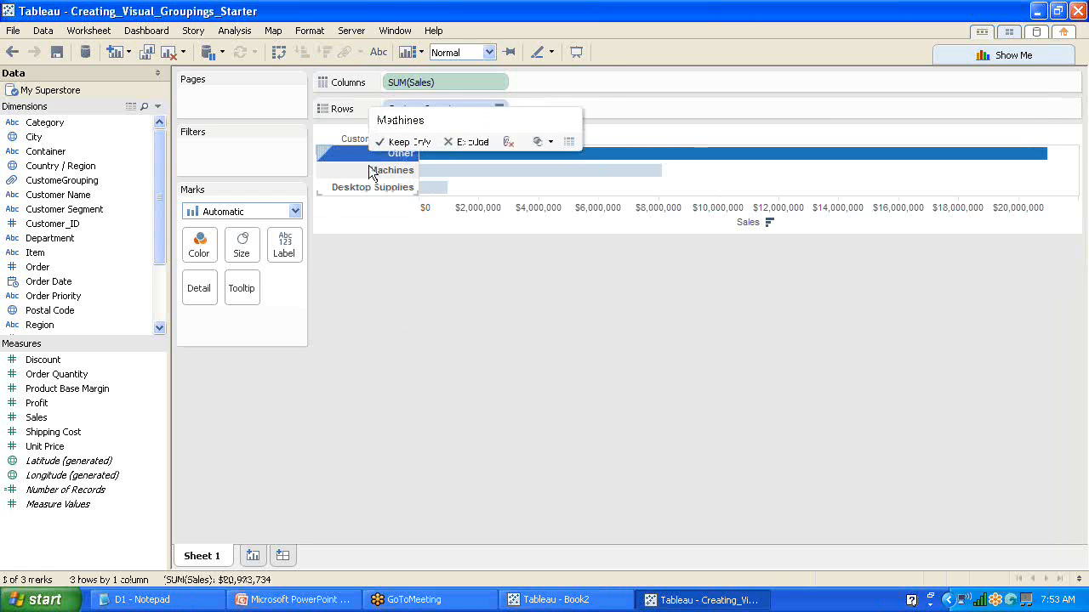
pyautogui.click(223, 557)
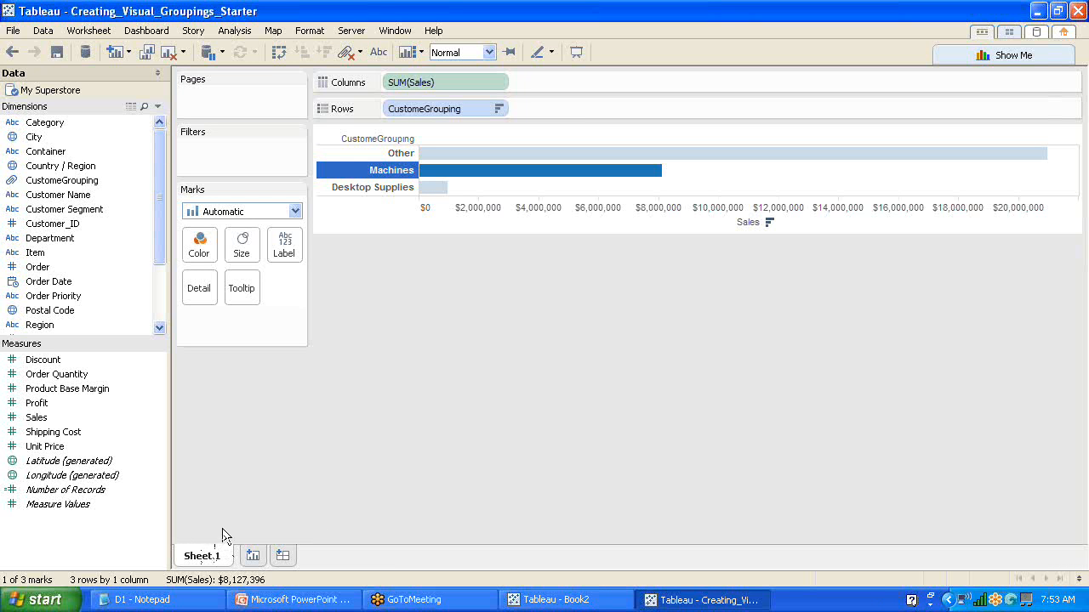
pyautogui.click(321, 474)
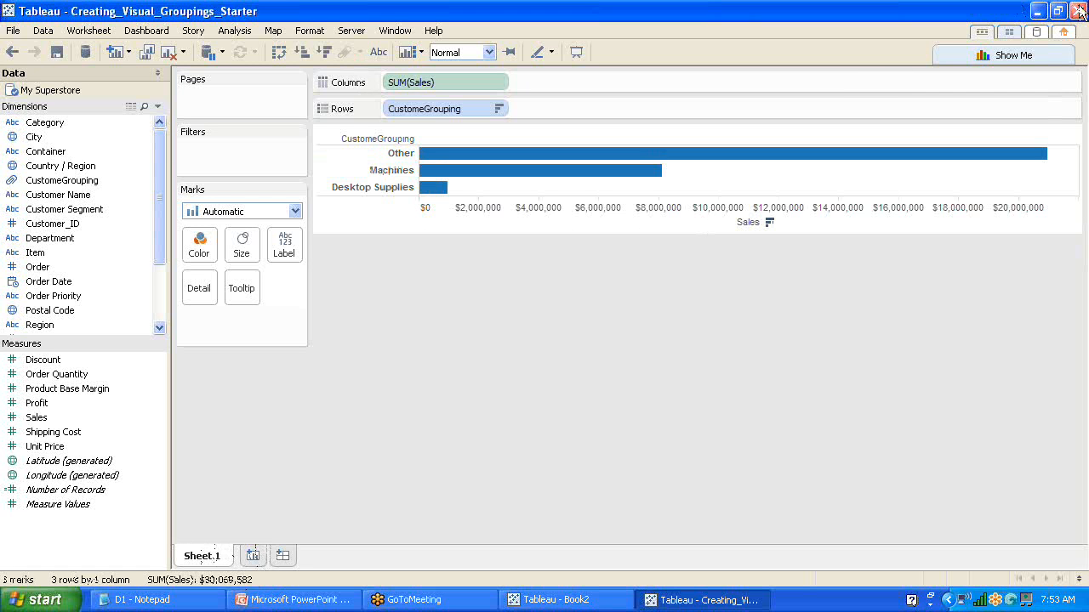
# Close the Creating_Visual_Groupings_Starter and Book2 workbooks without saving changes
pyautogui.click(1078, 10)
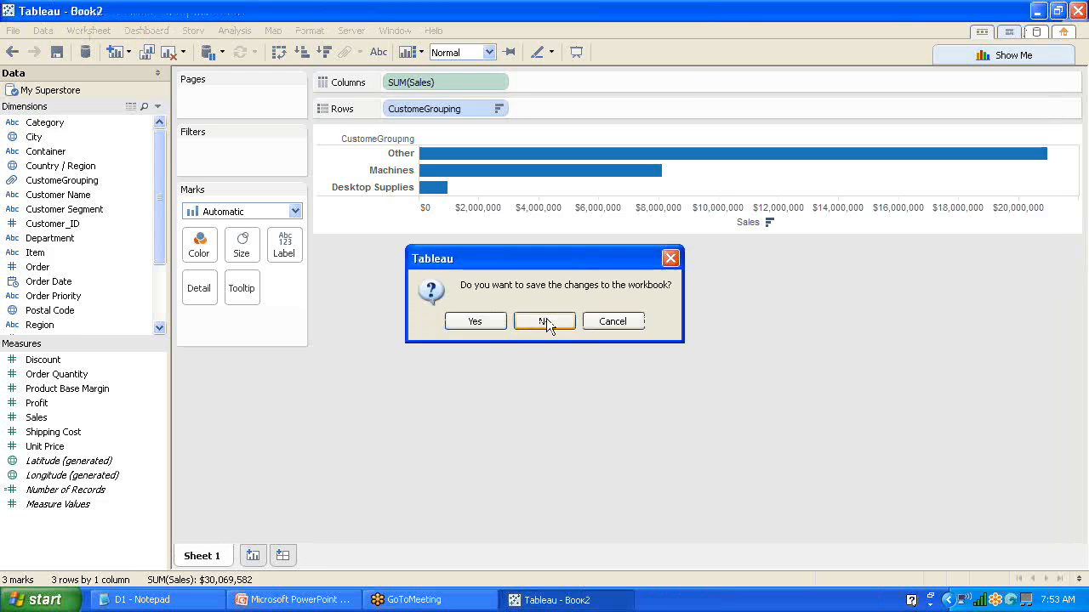
pyautogui.click(546, 321)
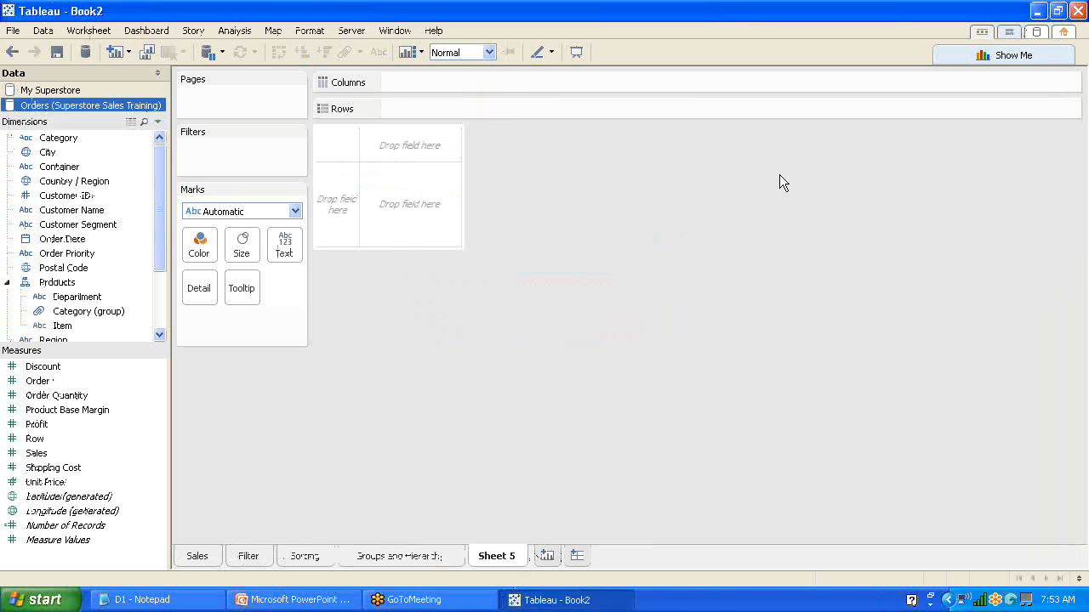
pyautogui.click(1077, 11)
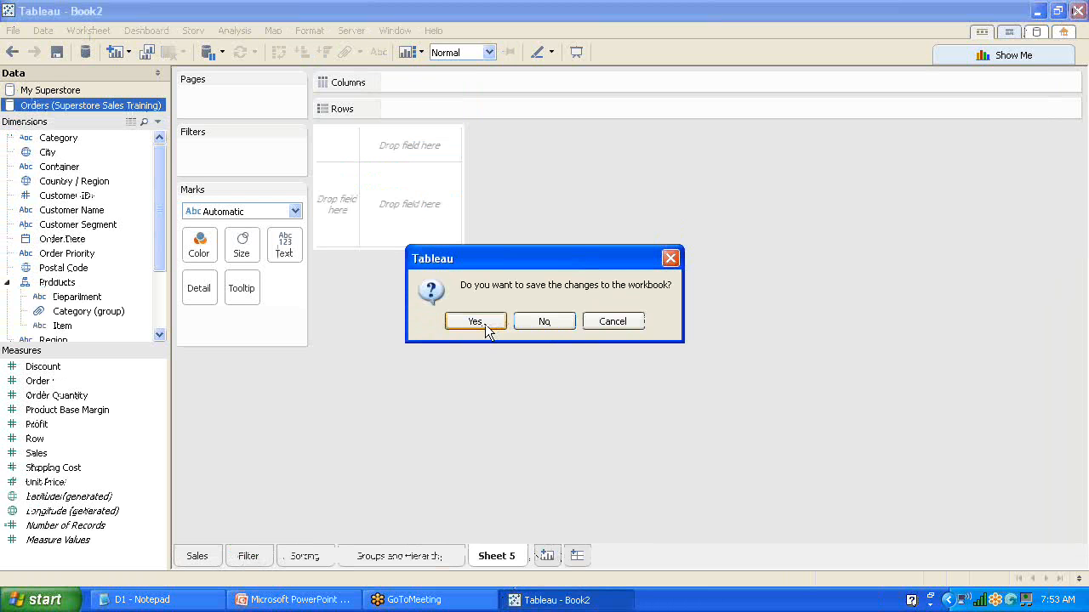
pyautogui.click(542, 322)
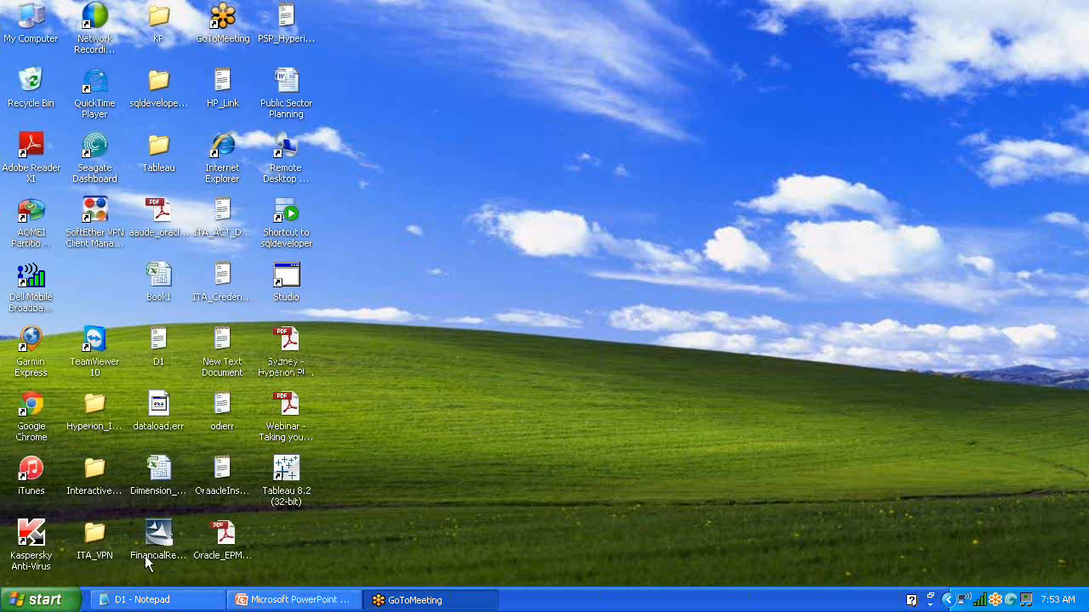
# Relaunch Tableau 8.2 and open the Scatter_Plot_Starter workbook from the Starters folder
pyautogui.click(286, 468)
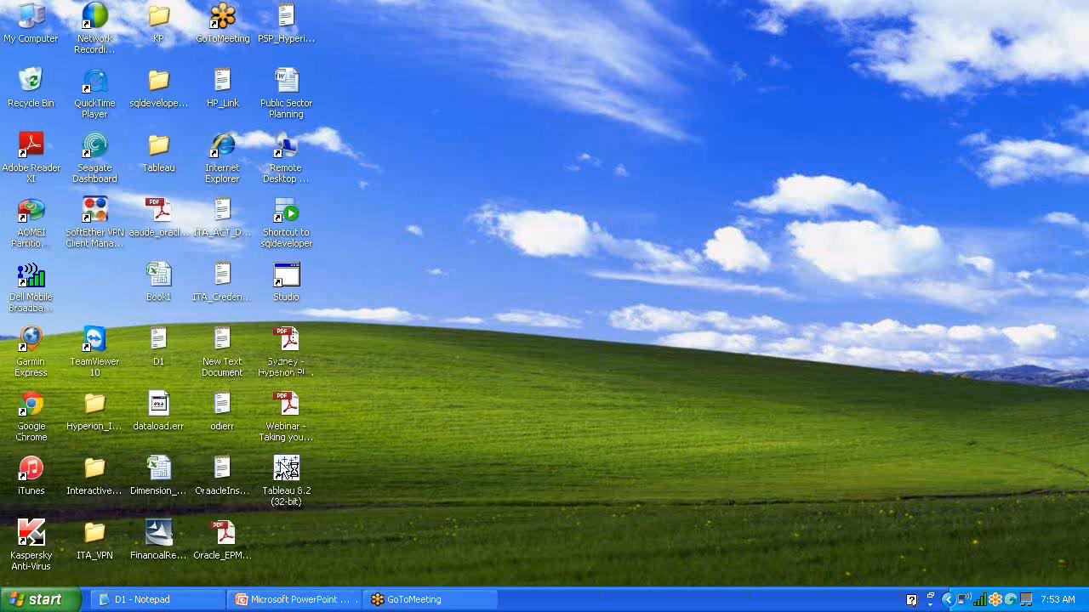
pyautogui.doubleClick(286, 468)
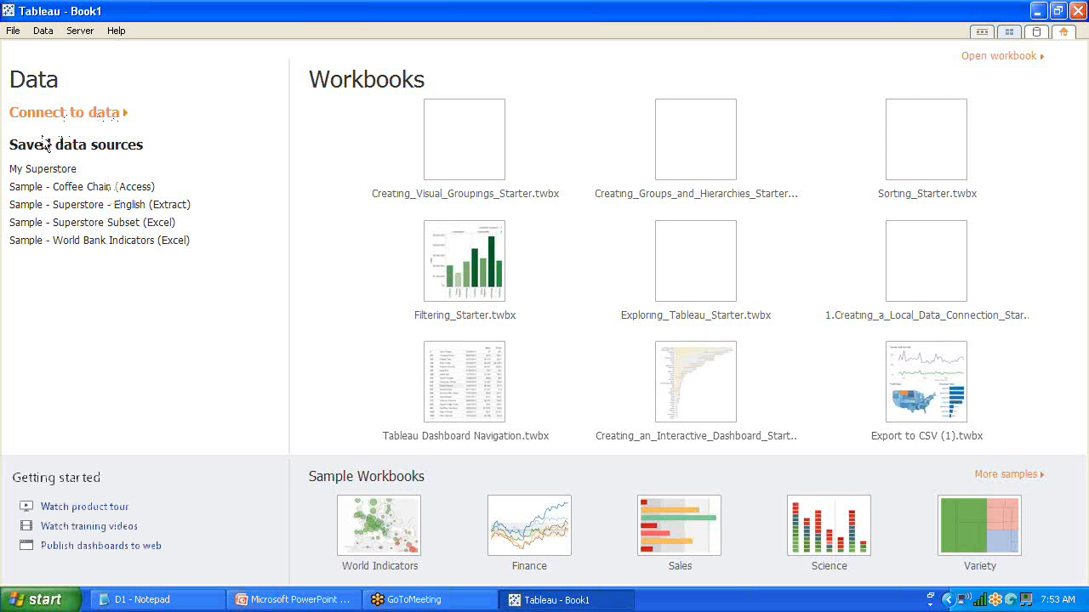
pyautogui.click(13, 39)
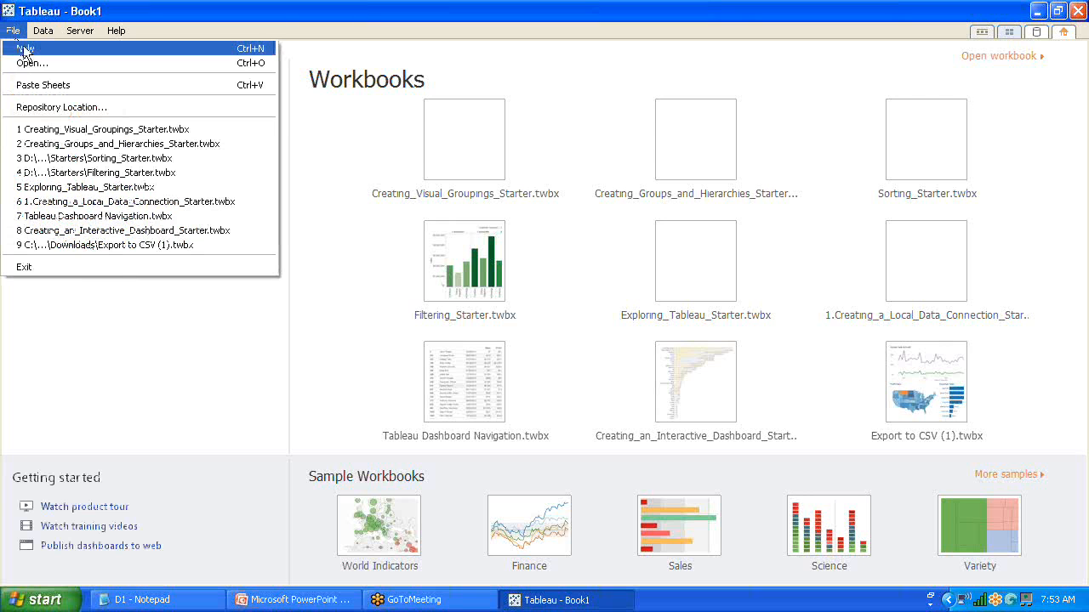
pyautogui.click(30, 64)
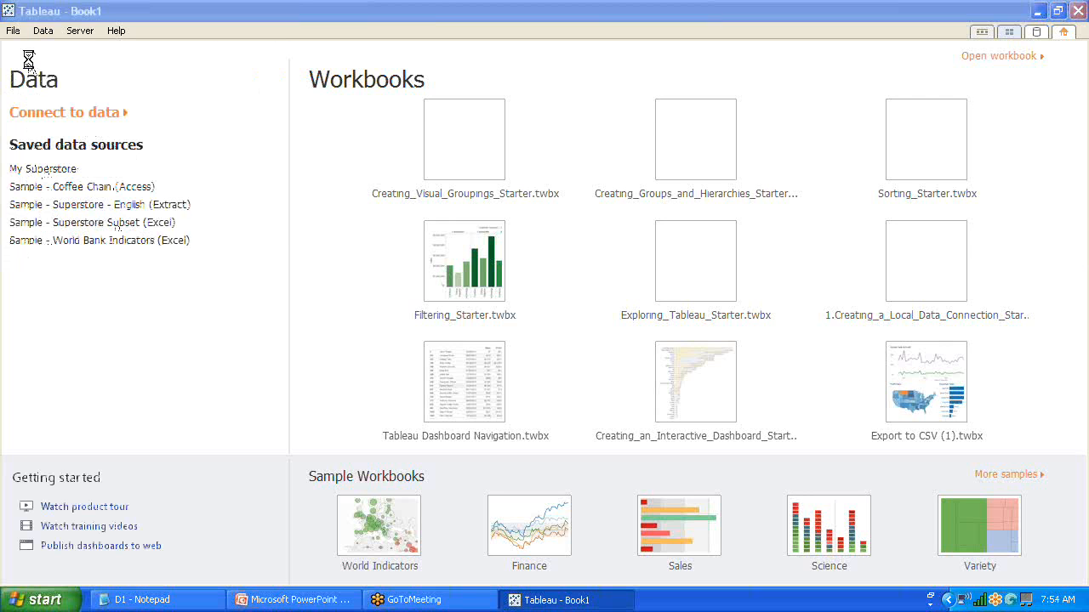
pyautogui.click(189, 234)
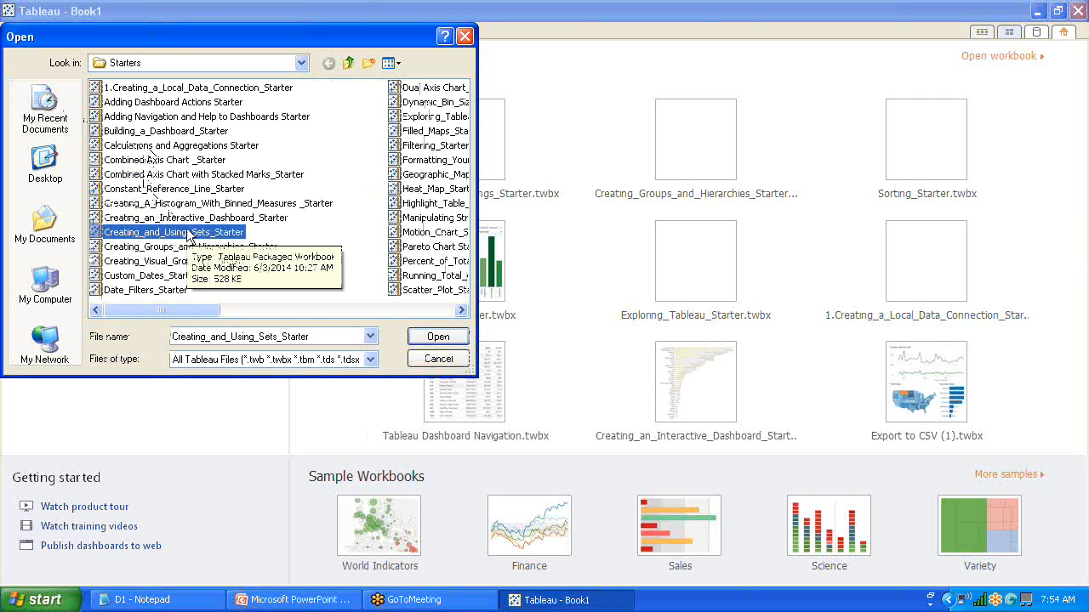
pyautogui.press('s')
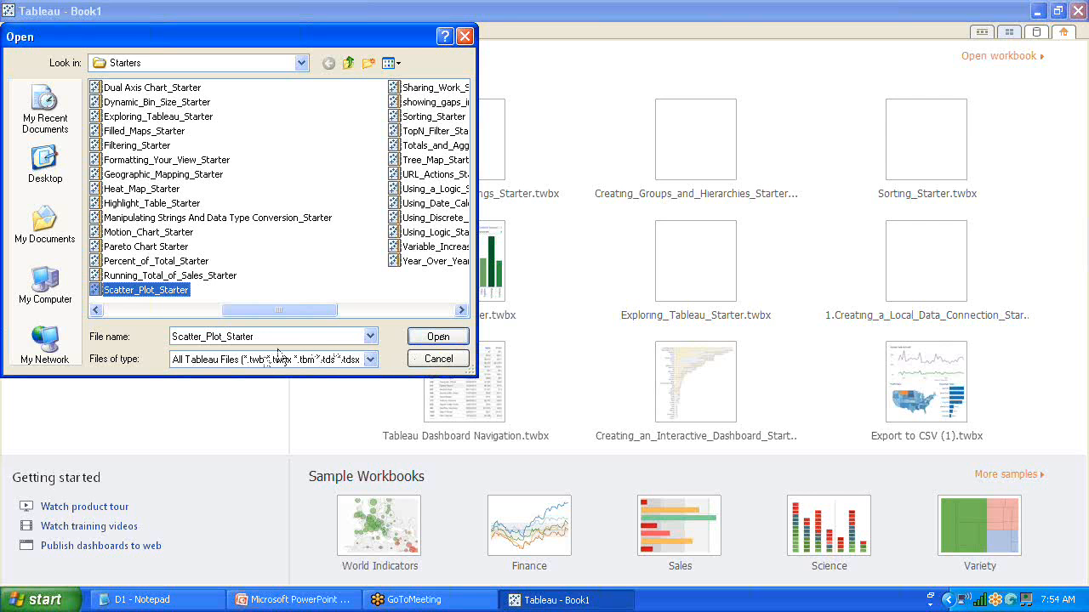
pyautogui.click(443, 337)
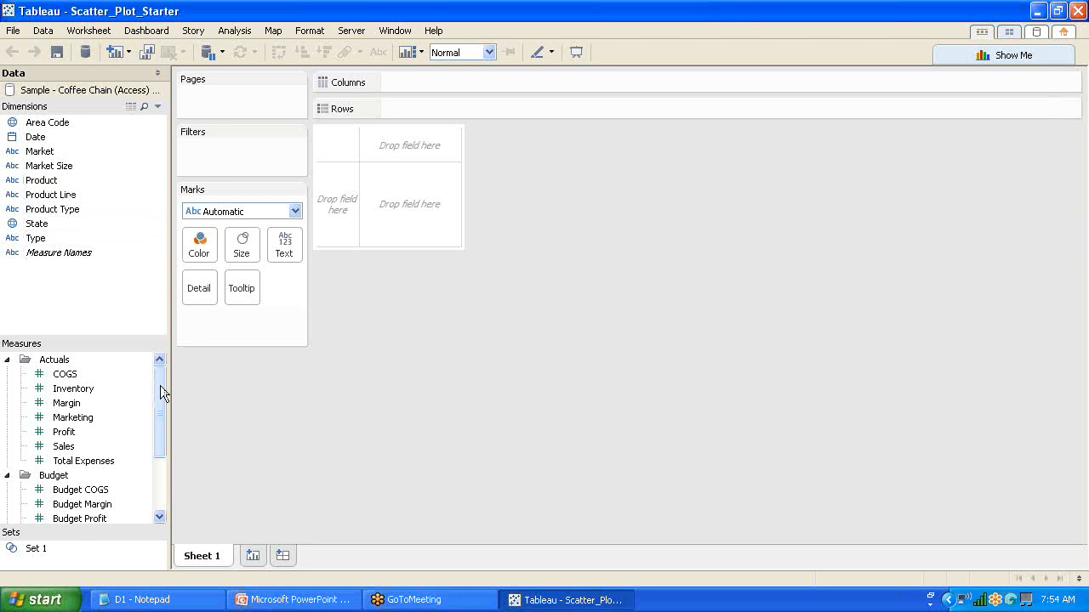
# Look through the Actuals and Budget measure folders, leaving Actuals expanded and Budget collapsed
pyautogui.moveTo(159, 387); pyautogui.dragTo(160, 380)
pyautogui.click(8, 359)
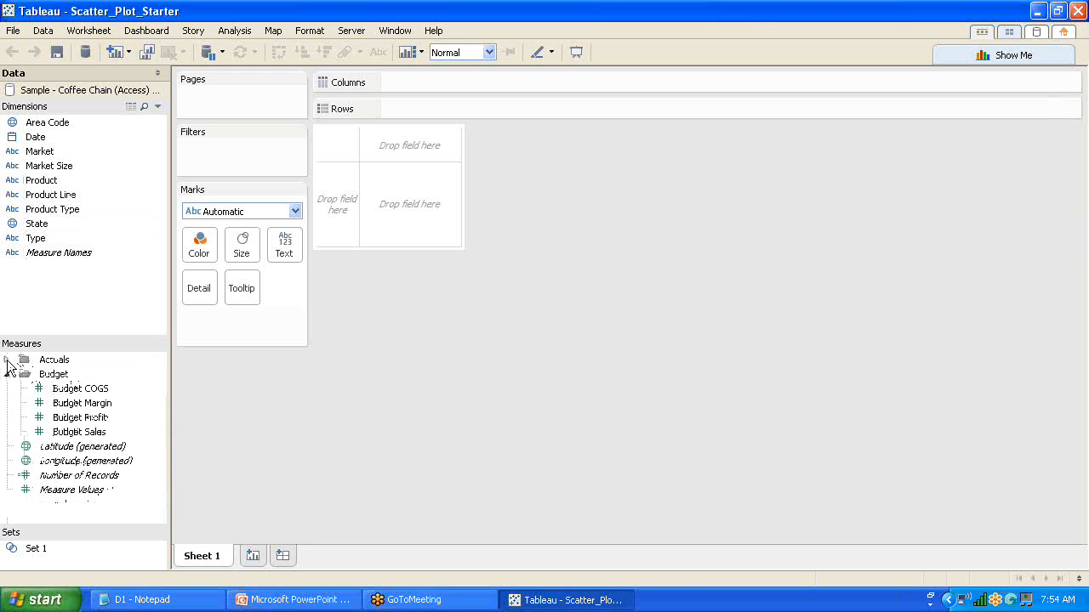
pyautogui.click(7, 376)
pyautogui.click(7, 374)
pyautogui.click(7, 360)
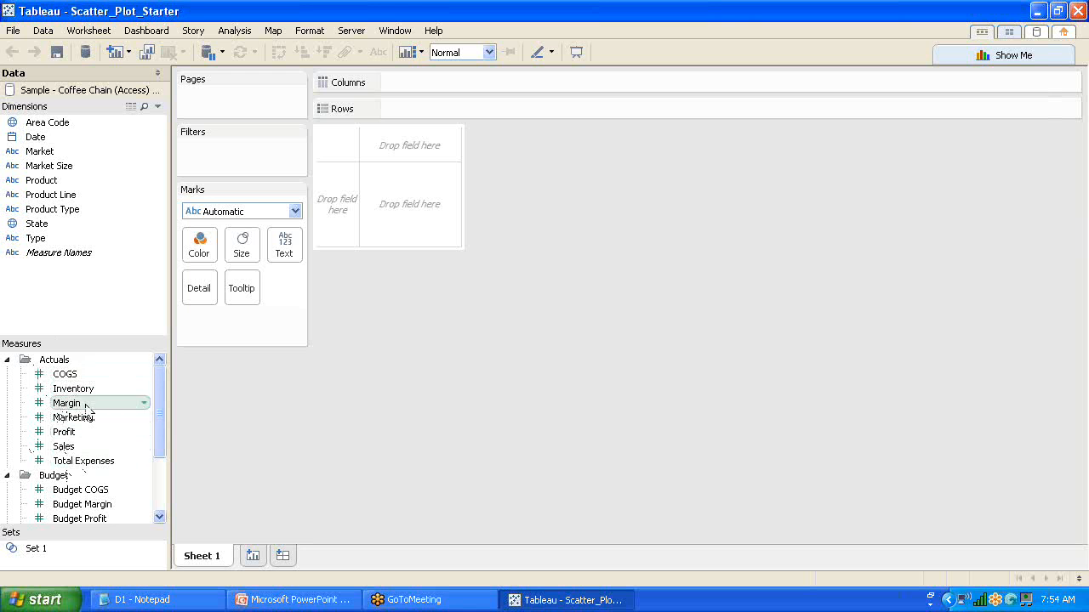
pyautogui.click(8, 477)
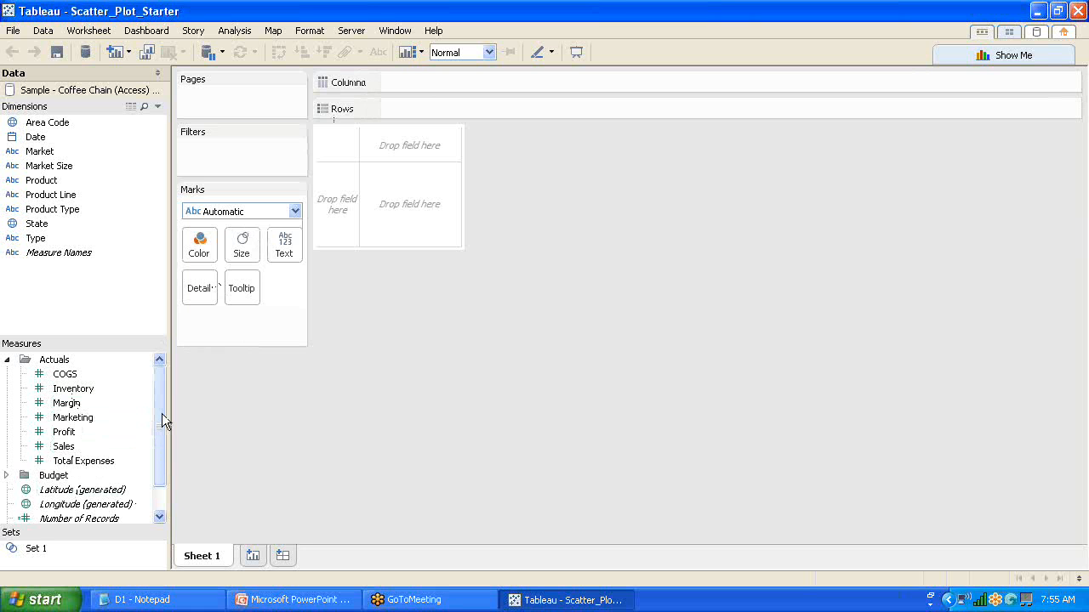
# Plot Marketing against Sales by placing Marketing on Columns and Sales on Rows
pyautogui.click(79, 421)
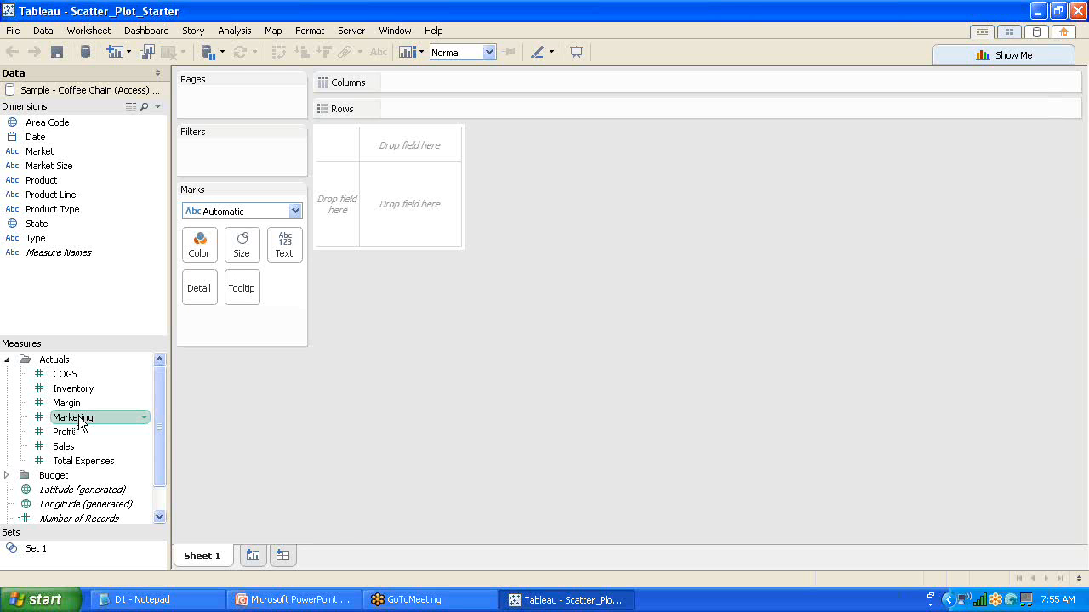
pyautogui.moveTo(79, 421); pyautogui.dragTo(433, 86)
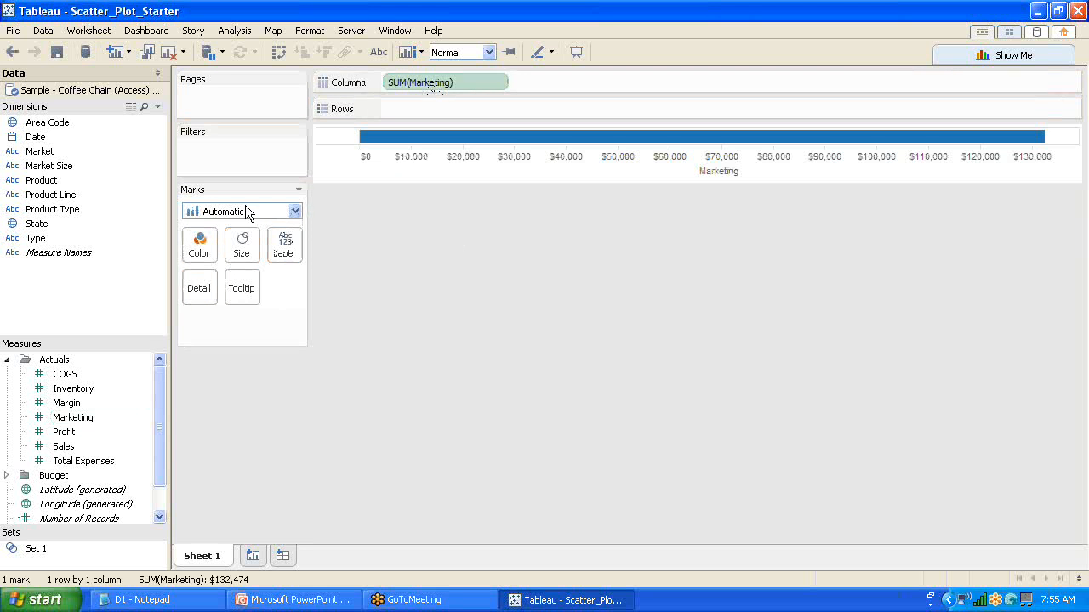
pyautogui.moveTo(74, 449); pyautogui.dragTo(438, 109)
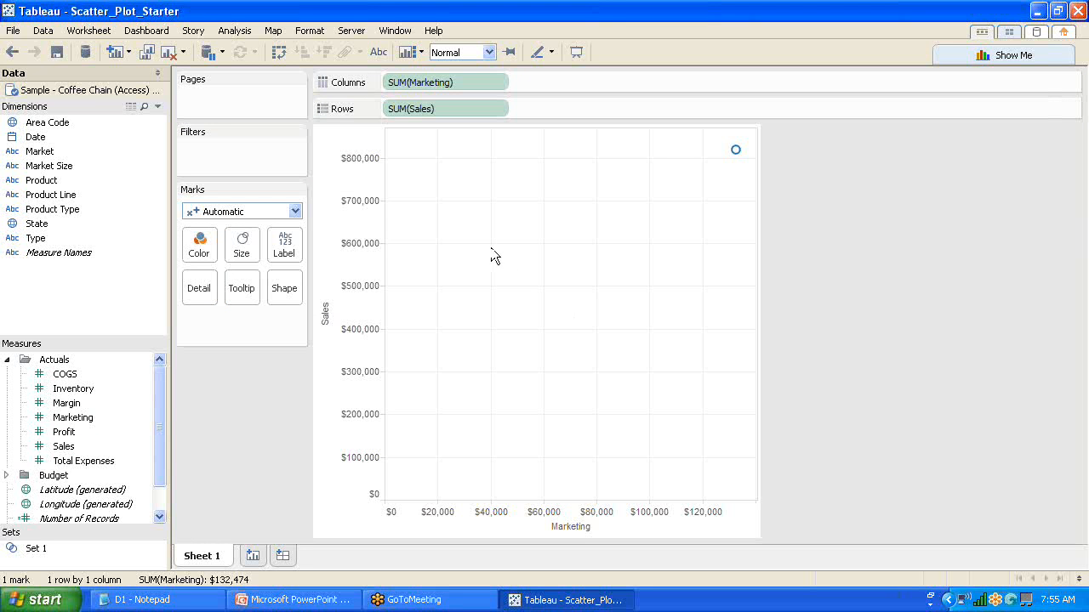
# Change the aggregation of both Sales on Rows and Marketing on Columns to Average
pyautogui.click(500, 109)
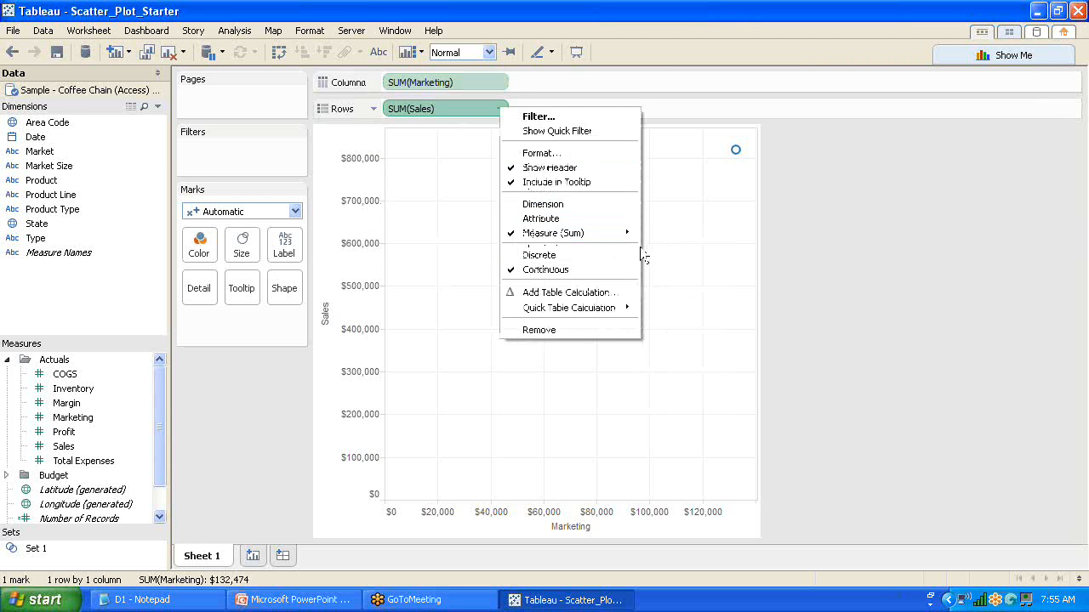
pyautogui.moveTo(625, 232)
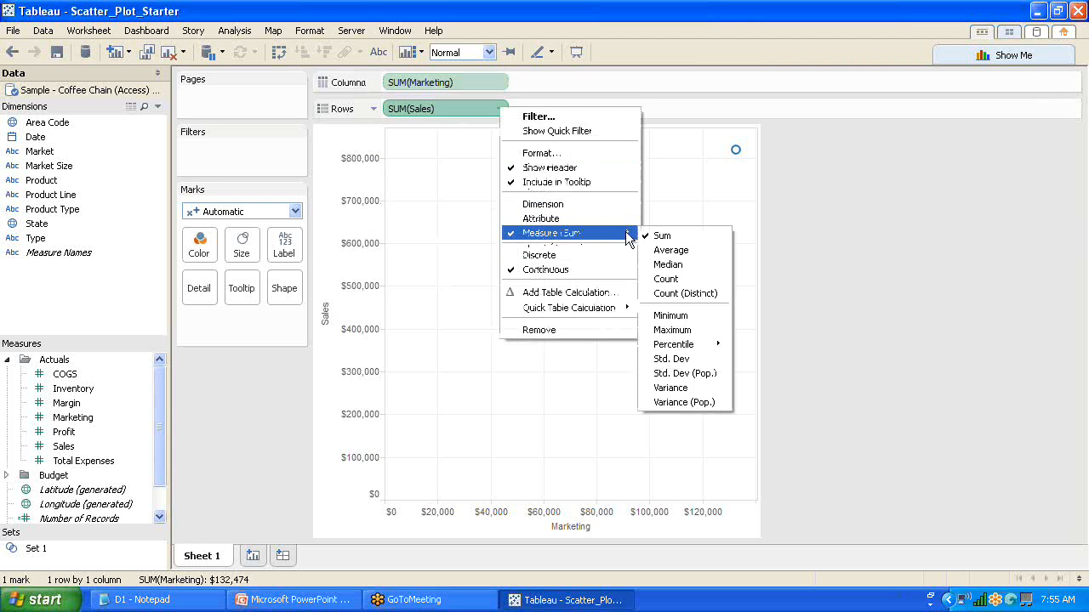
pyautogui.click(694, 253)
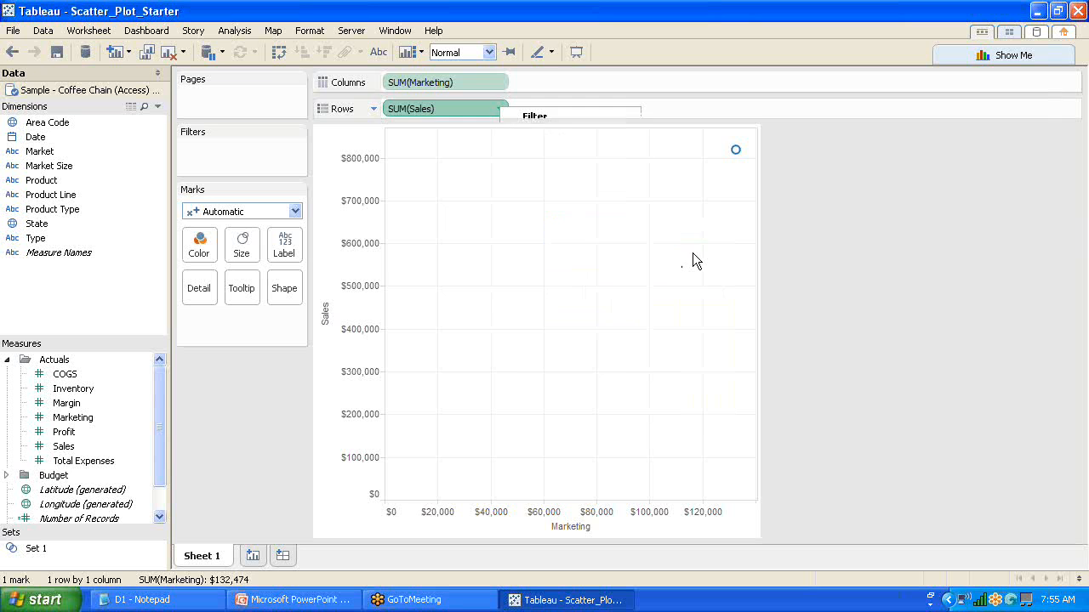
pyautogui.click(501, 82)
pyautogui.moveTo(492, 219)
pyautogui.click(583, 238)
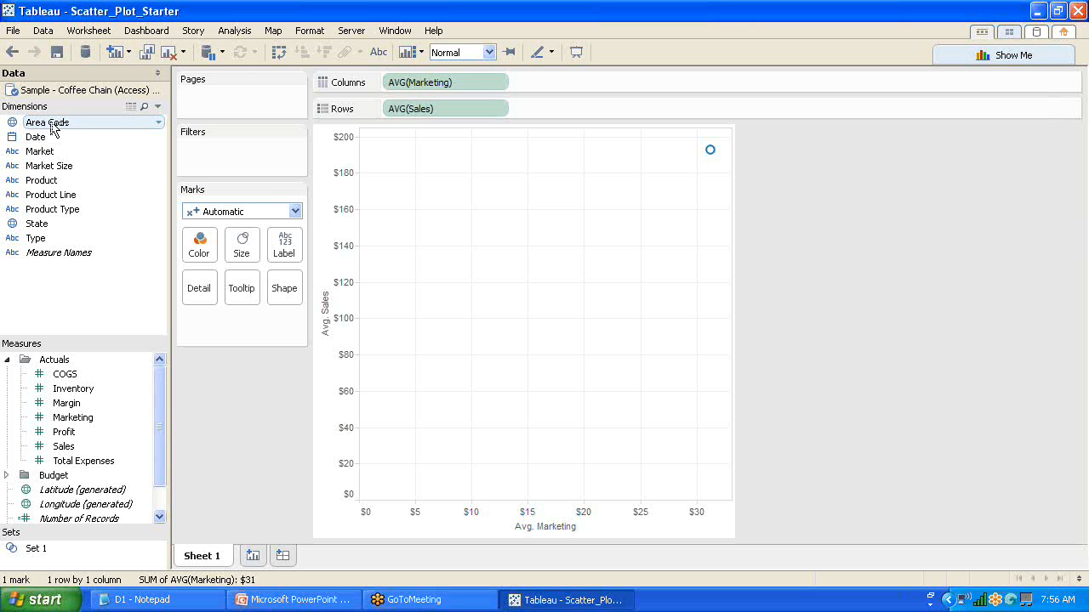
# Add Area Code to the marks' detail and inspect individual points in the scatter plot
pyautogui.moveTo(51, 127); pyautogui.dragTo(199, 292)
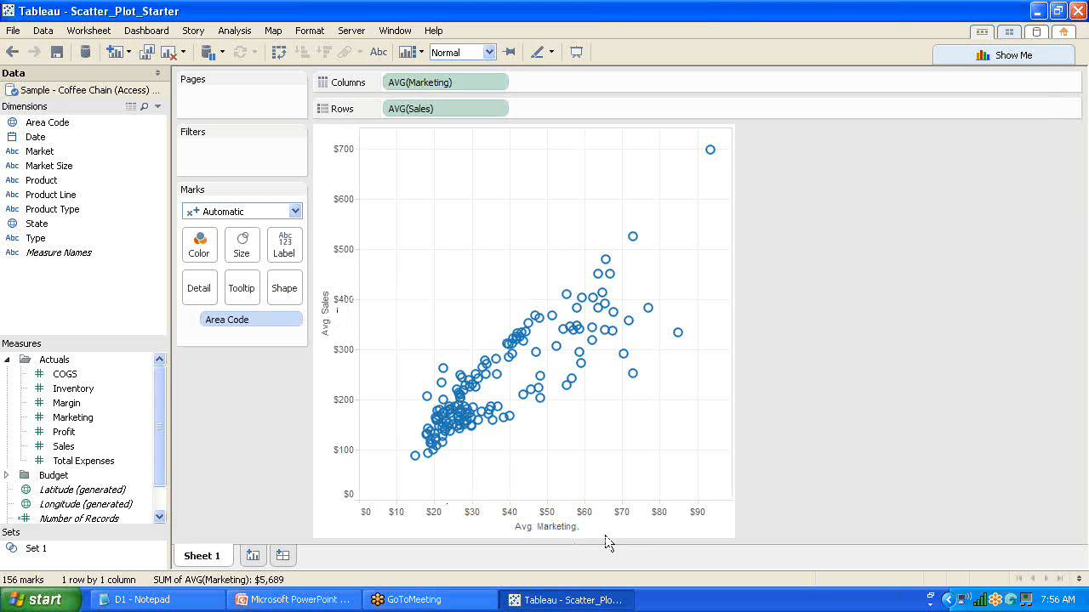
pyautogui.moveTo(478, 408)
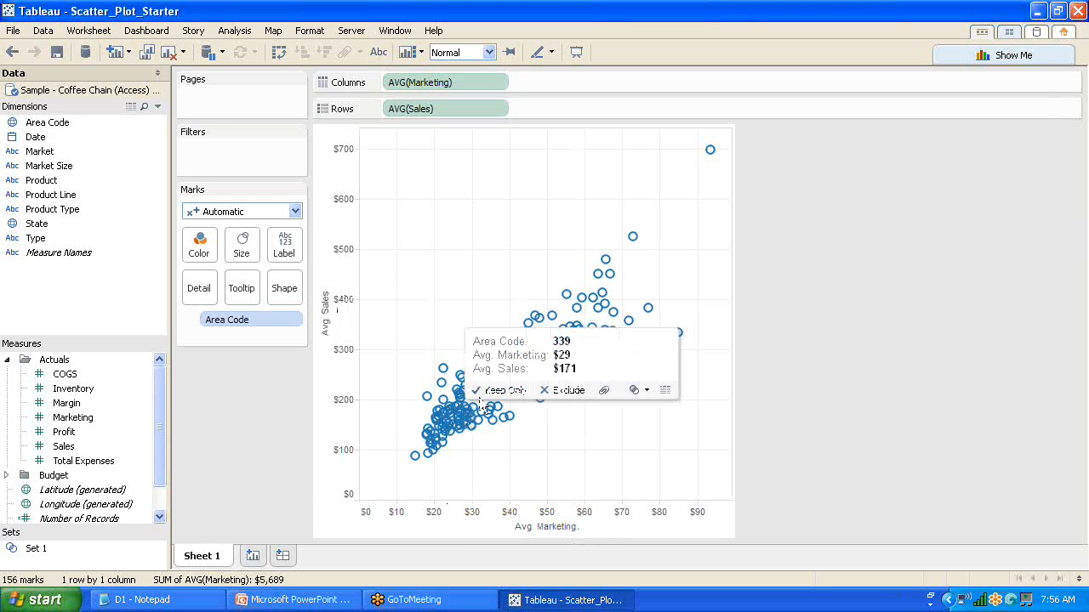
pyautogui.moveTo(446, 425)
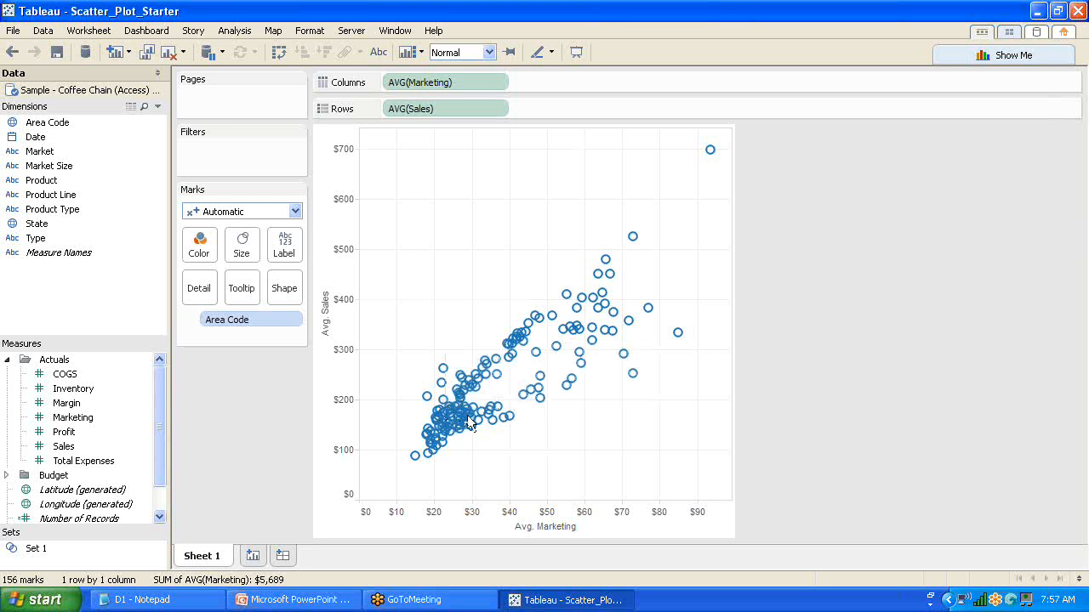
pyautogui.moveTo(467, 416)
# Switch to the Tableau 8.2 Training presentation in PowerPoint and page through its slide show as far as the Create View slides
pyautogui.click(286, 605)
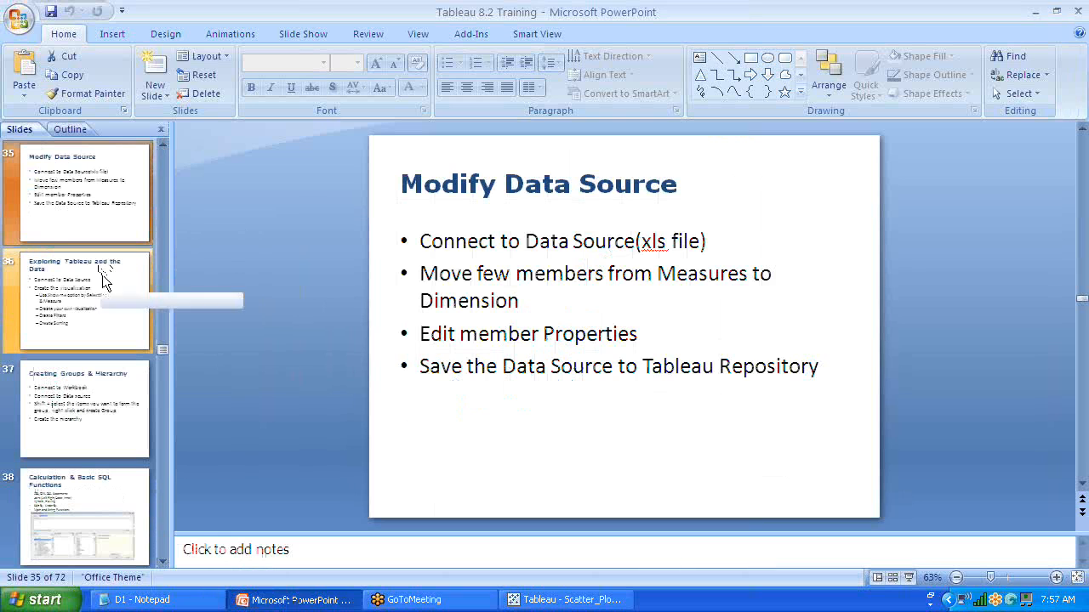
pyautogui.hotkey('shift', 'F5')
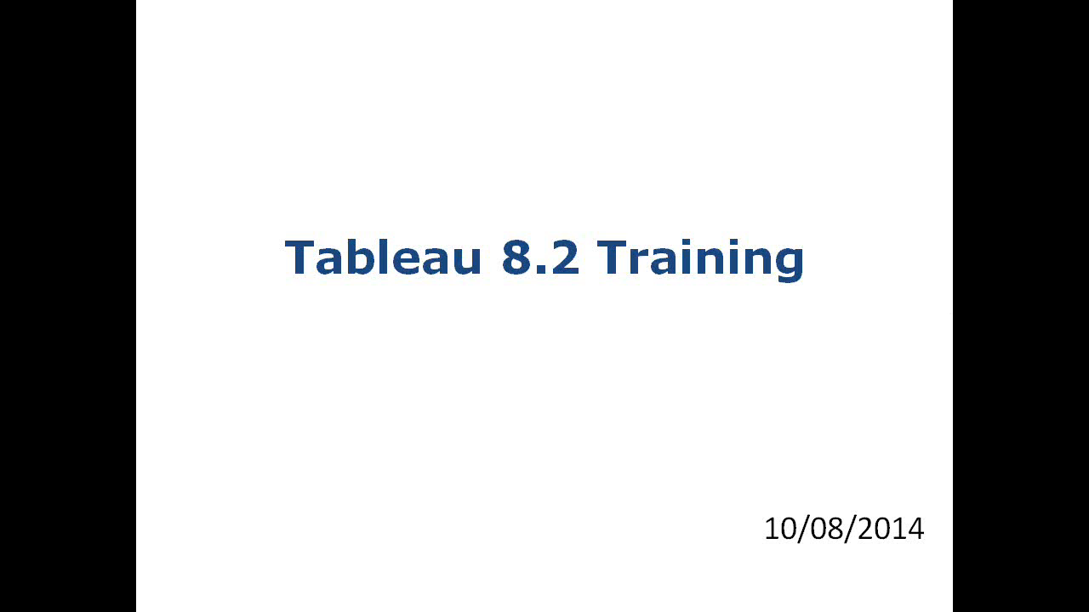
pyautogui.press('Right')
pyautogui.press('Right')
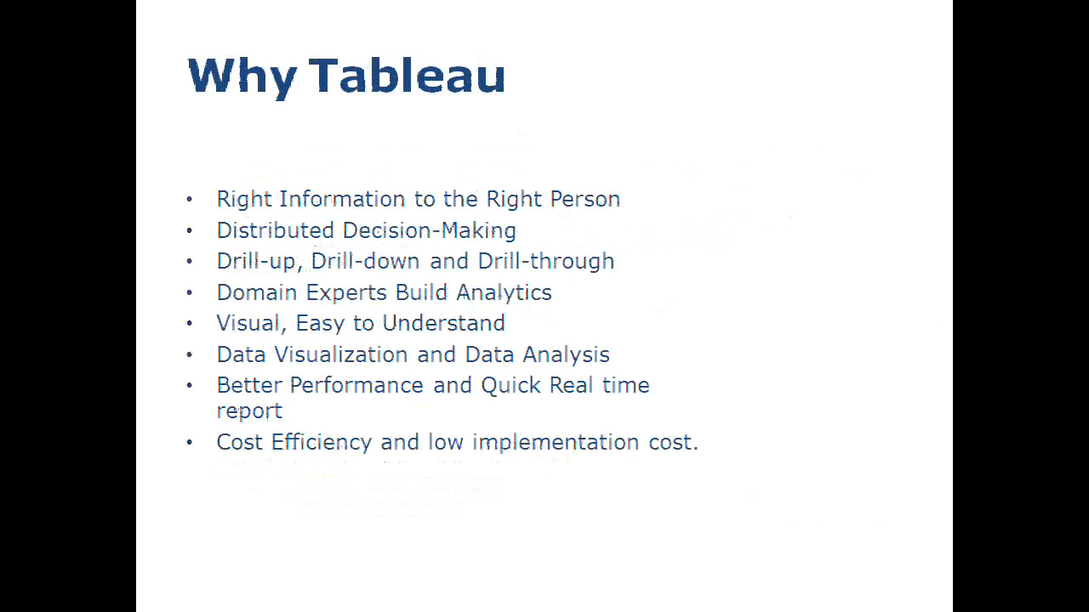
pyautogui.press('Right')
pyautogui.press('Right')
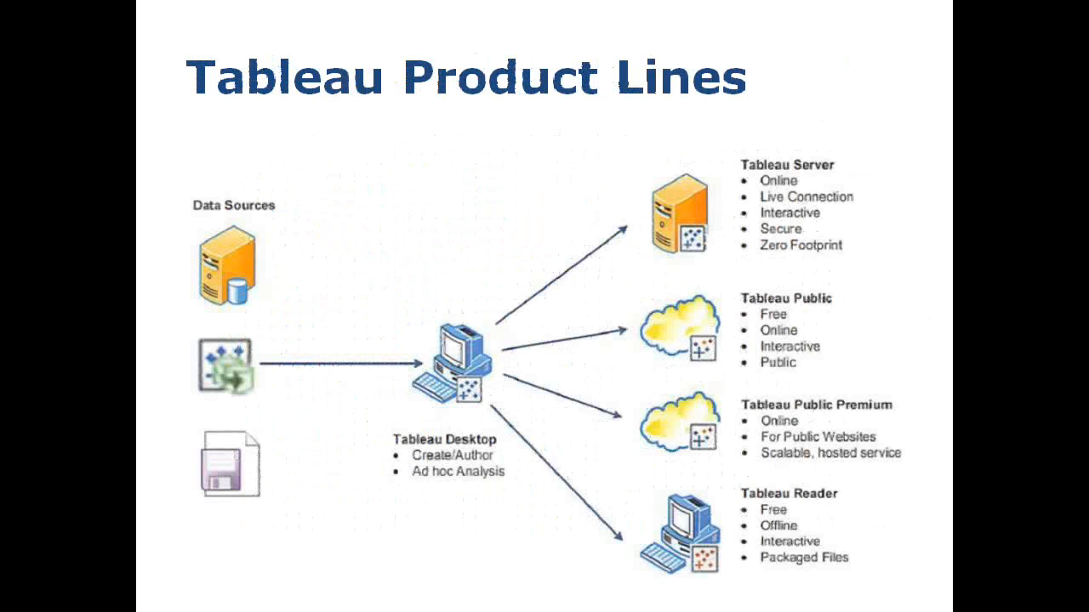
pyautogui.press('Right')
pyautogui.press('Right')
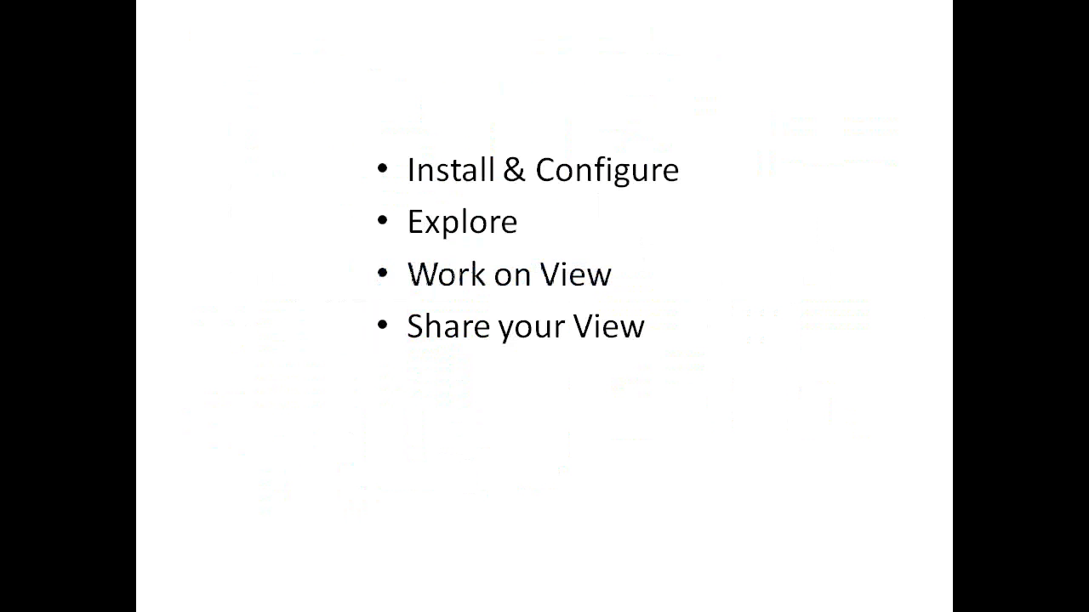
pyautogui.press('Right')
pyautogui.press('Right')
pyautogui.press('Right')
pyautogui.press('Right')
pyautogui.press('Right')
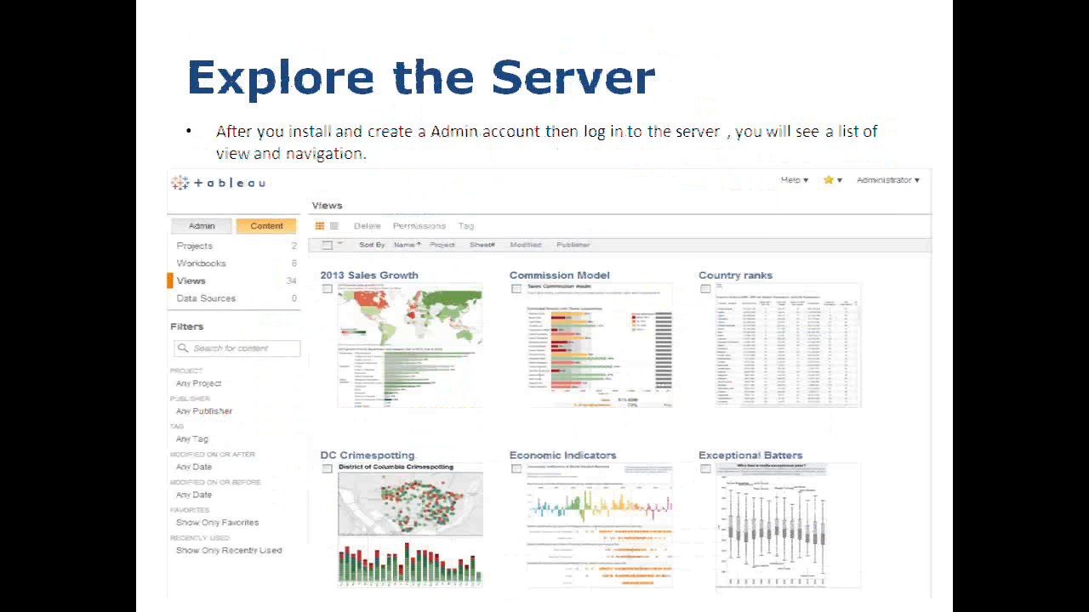
pyautogui.press('Right')
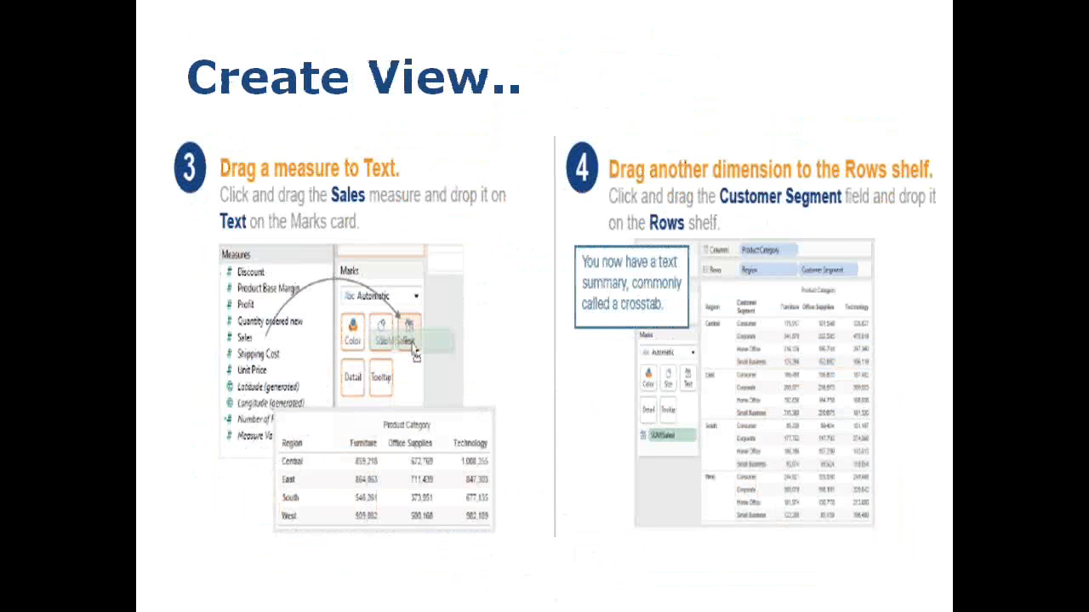